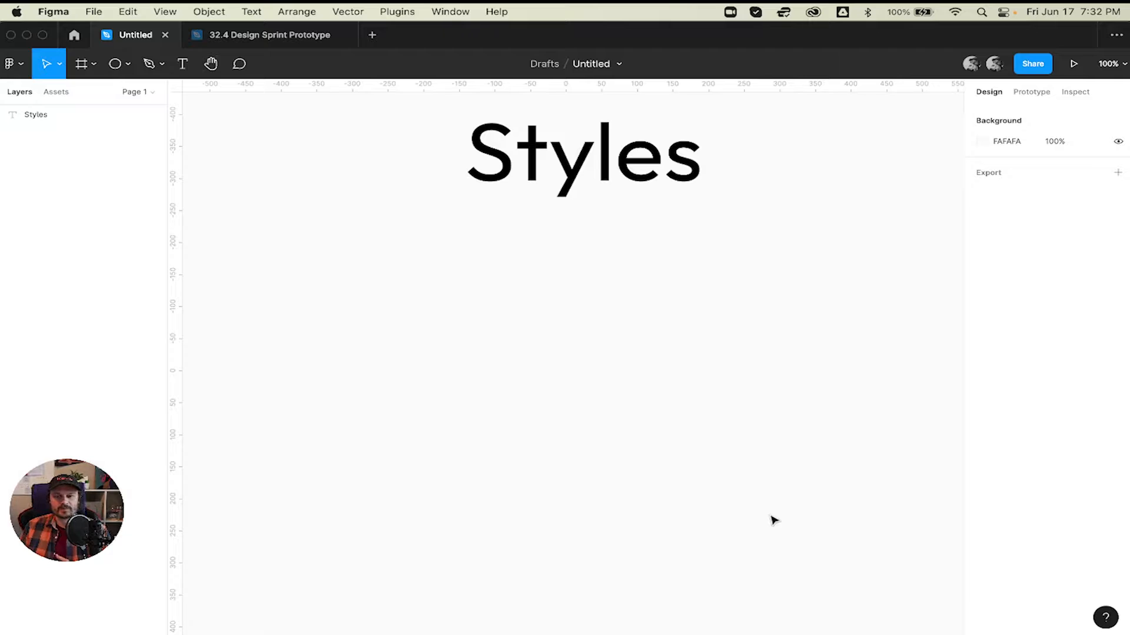
click(609, 171)
click(481, 300)
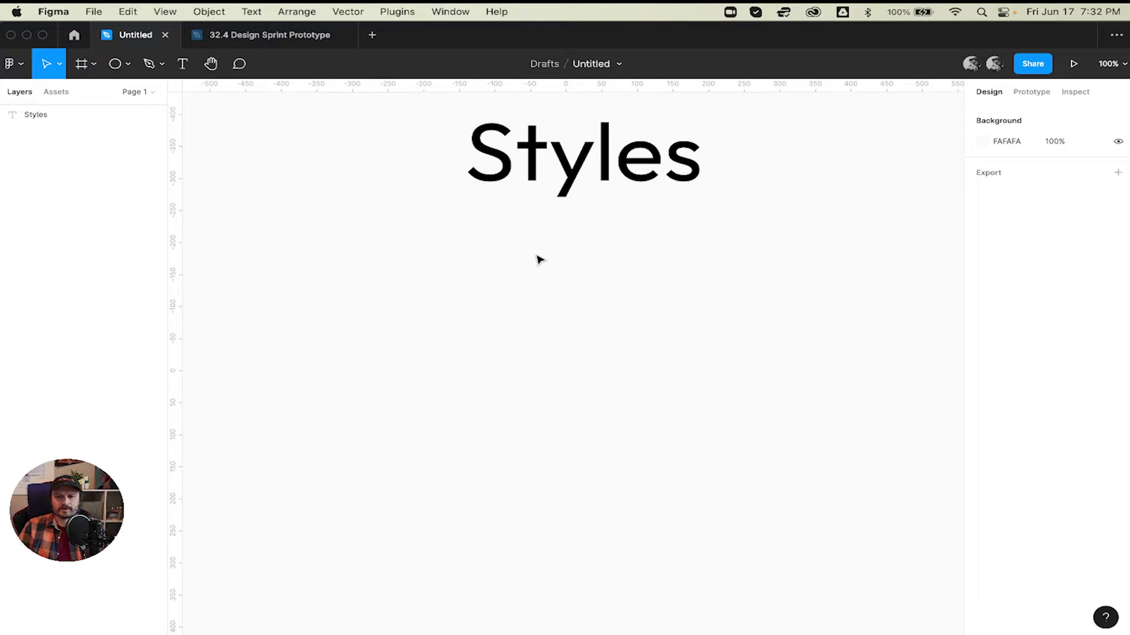
click(646, 147)
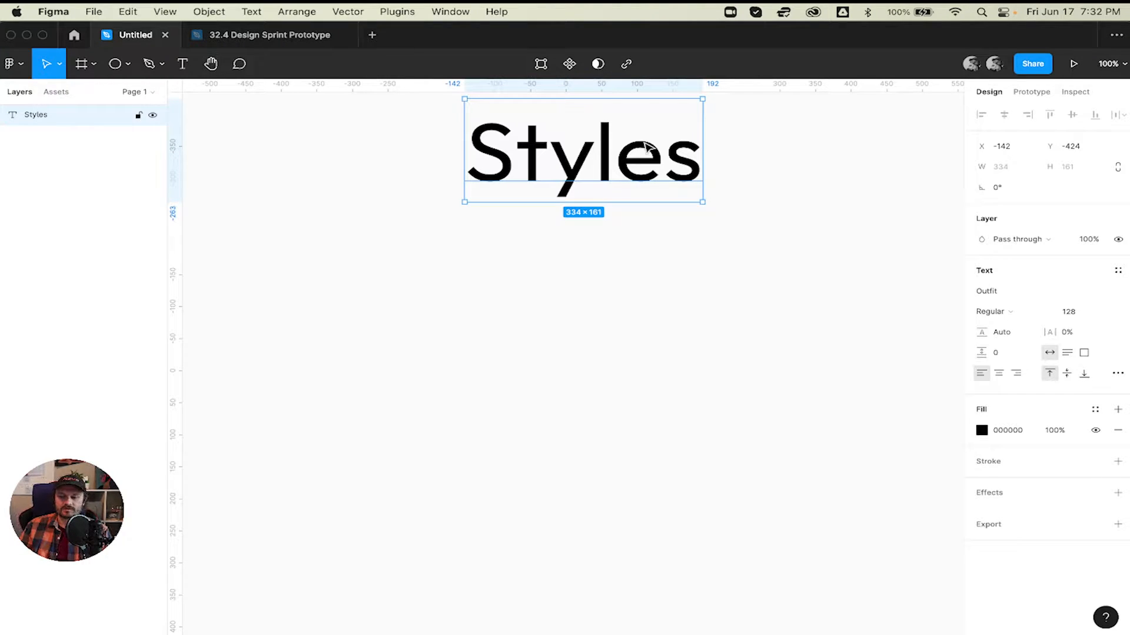
key(XF86AudioMute)
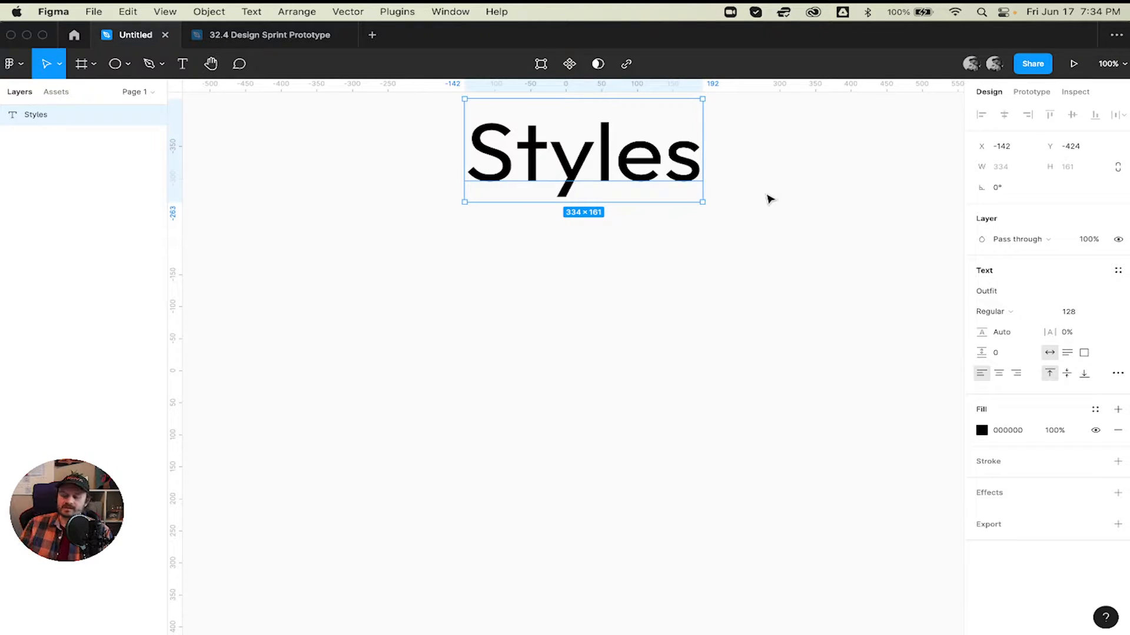
click(778, 200)
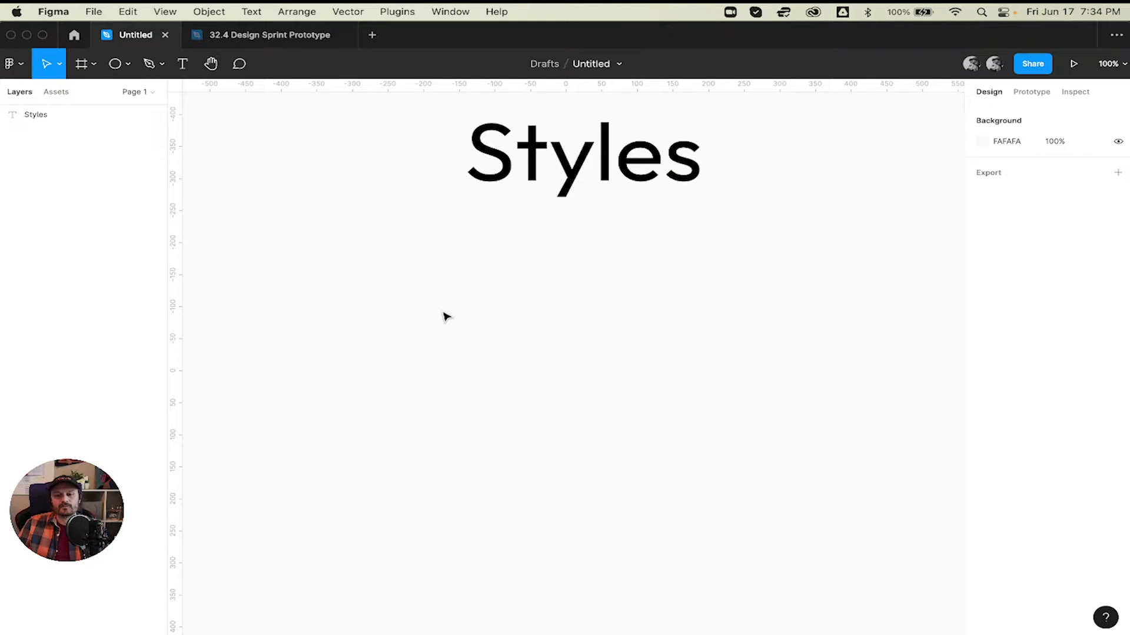
- Place two 100 × 100 circles side by side below the Styles heading
key(o)
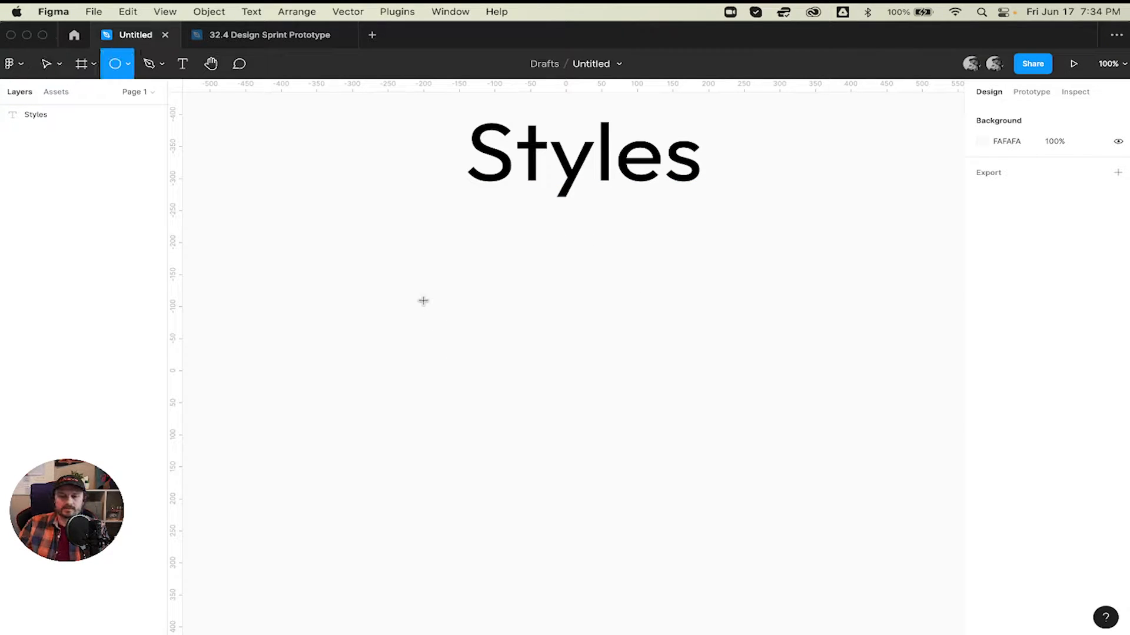
click(453, 313)
key(o)
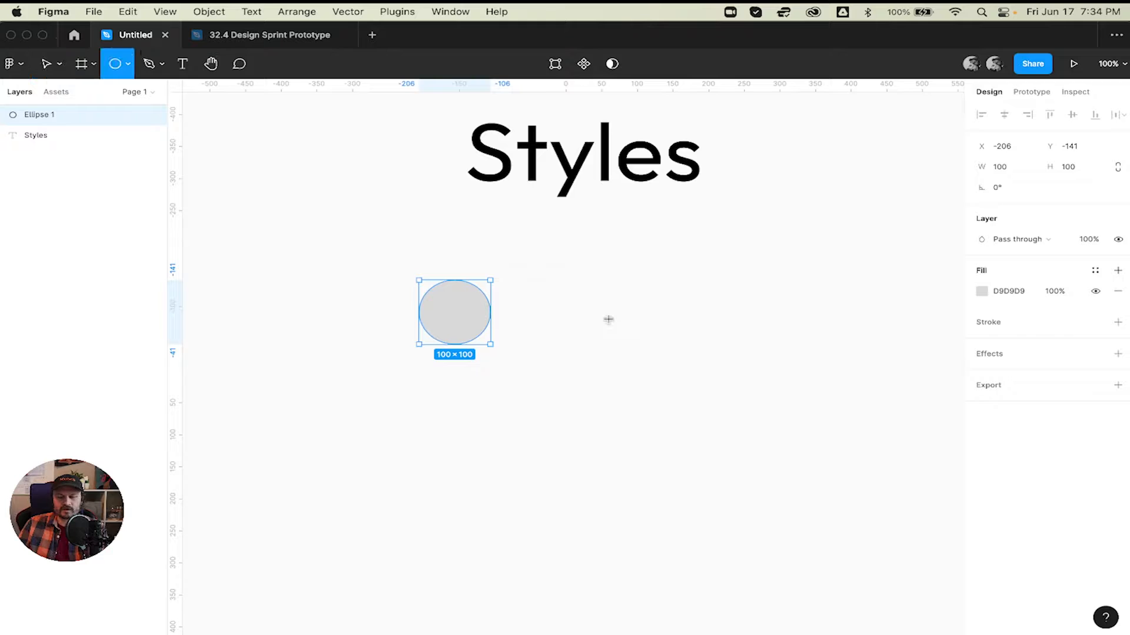
click(613, 300)
click(769, 300)
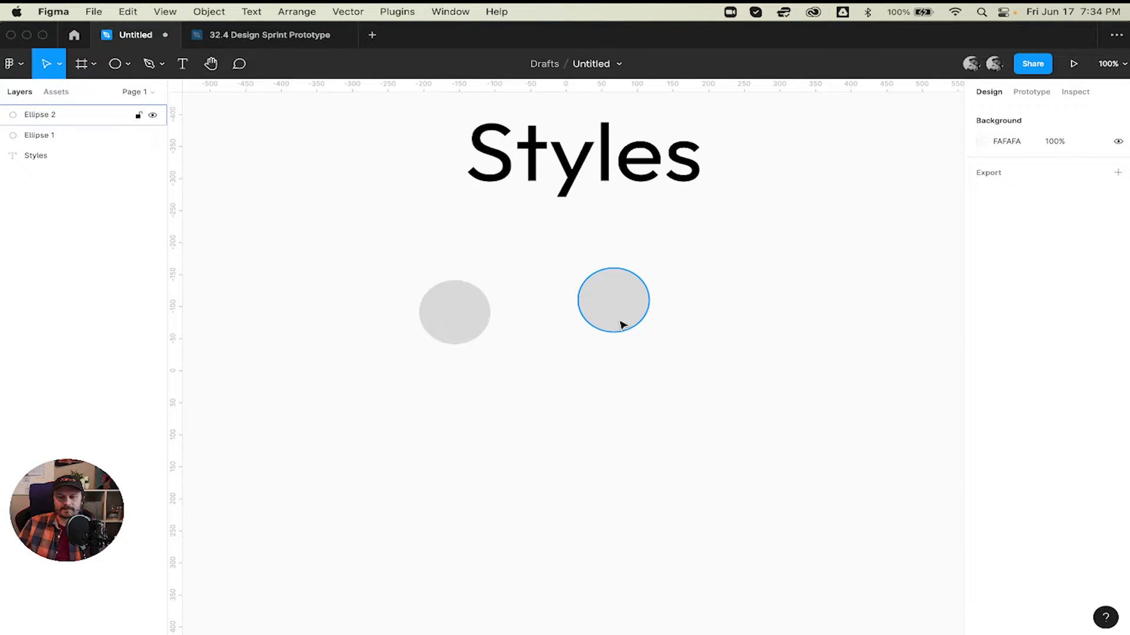
- Line up the two circles in a row at about Y -141, spaced apart at about X -150 and X 109
drag(622, 324, 606, 336)
click(696, 312)
click(491, 322)
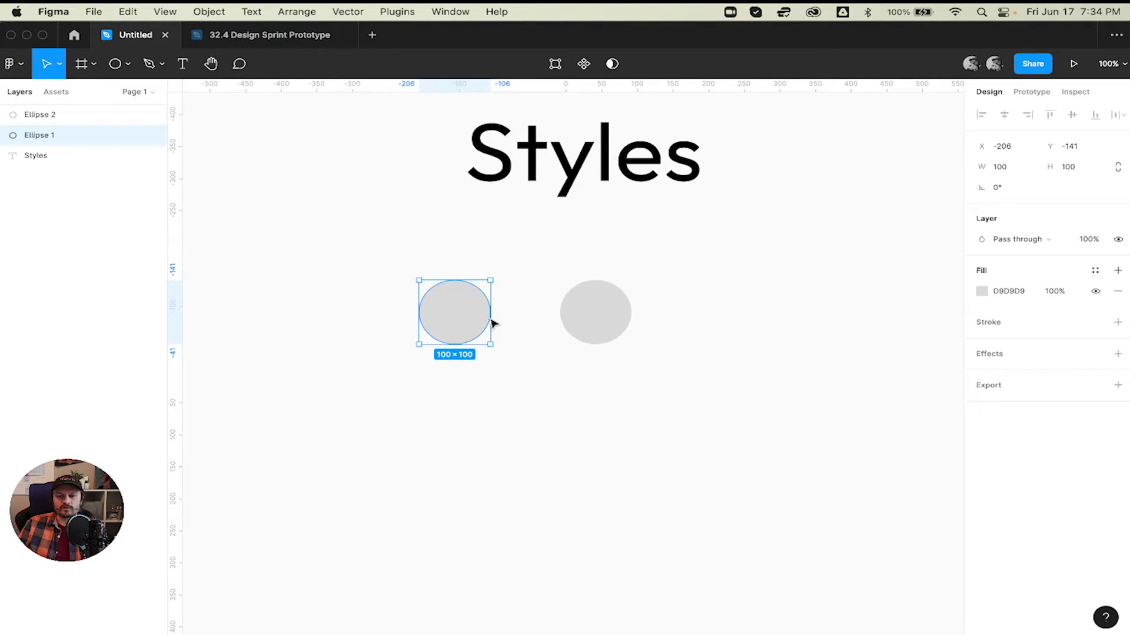
drag(491, 321, 531, 321)
drag(600, 315, 685, 316)
click(759, 308)
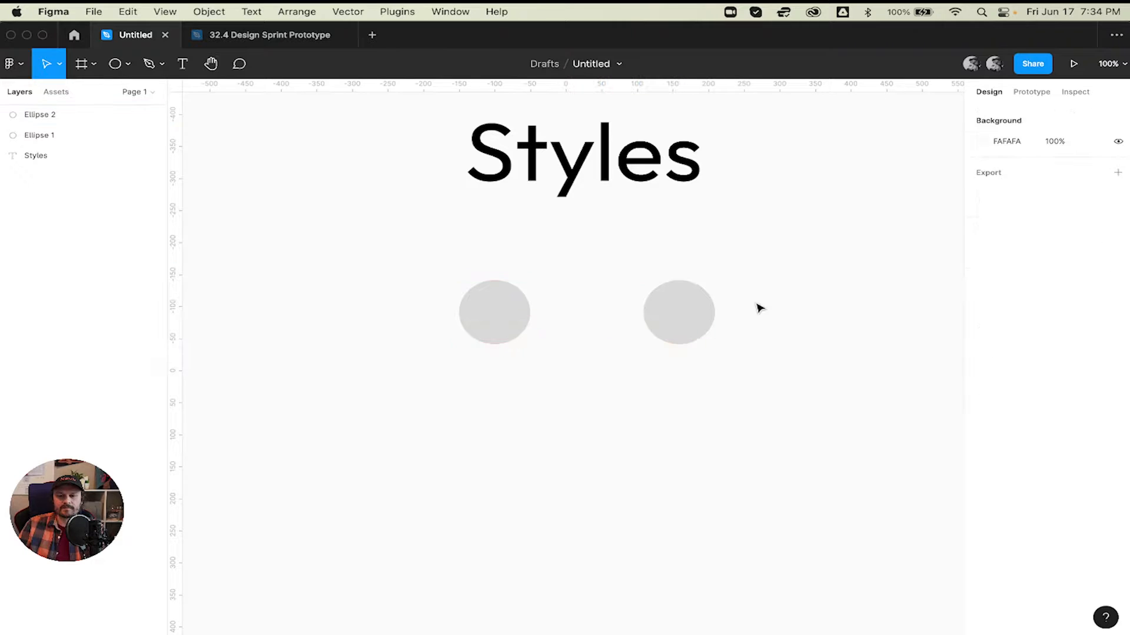
- Change the first circle's fill to the dark gray 313131 at full opacity
click(484, 316)
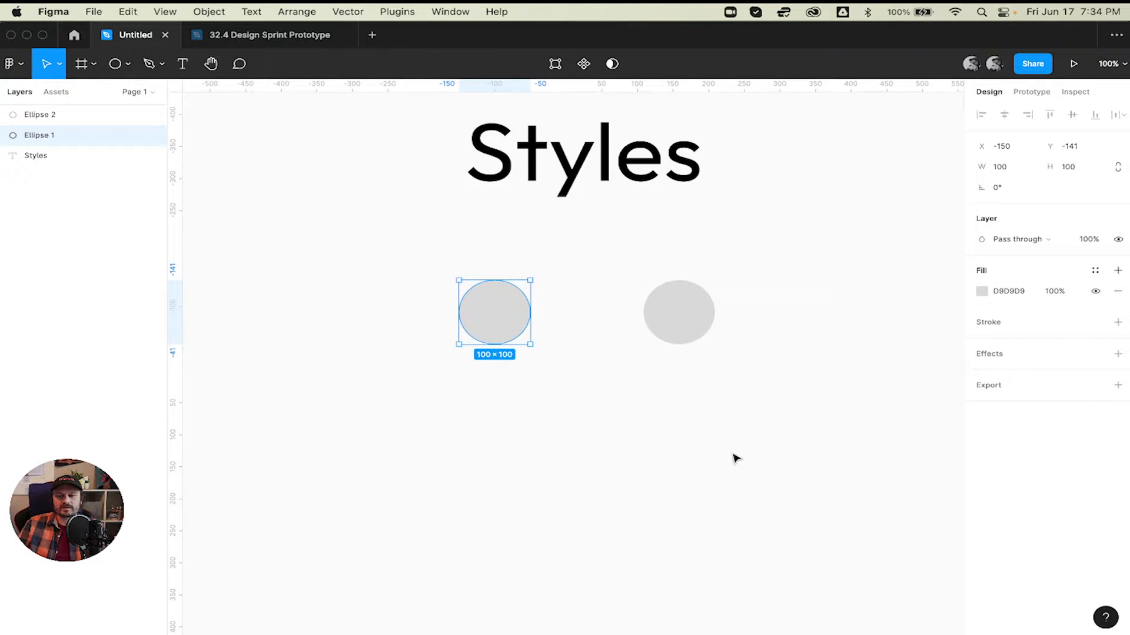
click(981, 291)
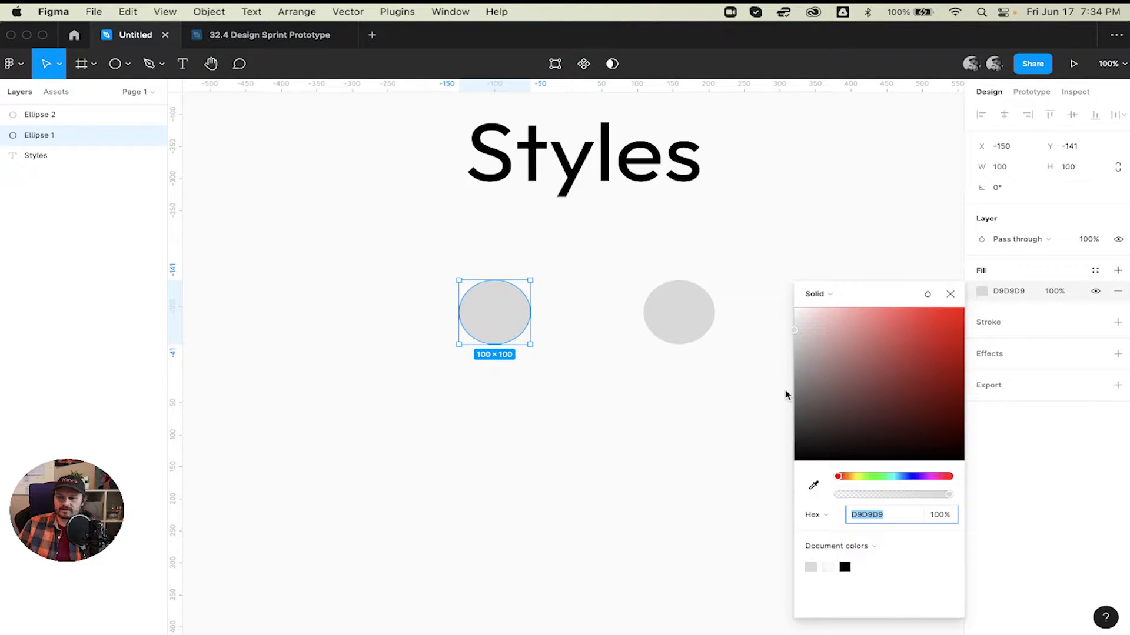
click(794, 431)
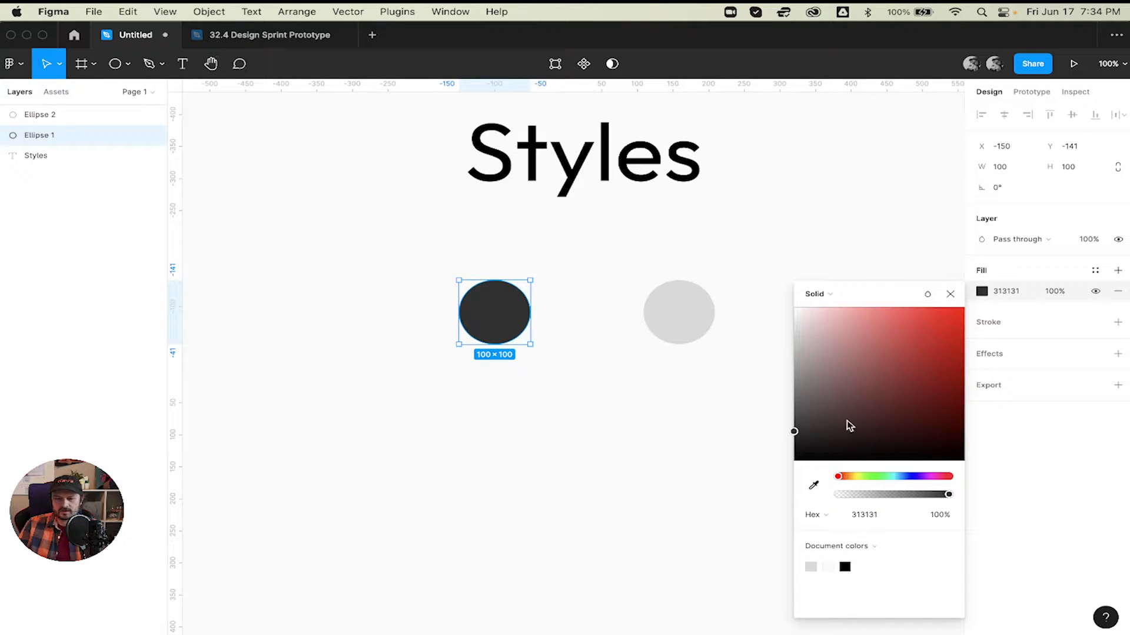
click(950, 294)
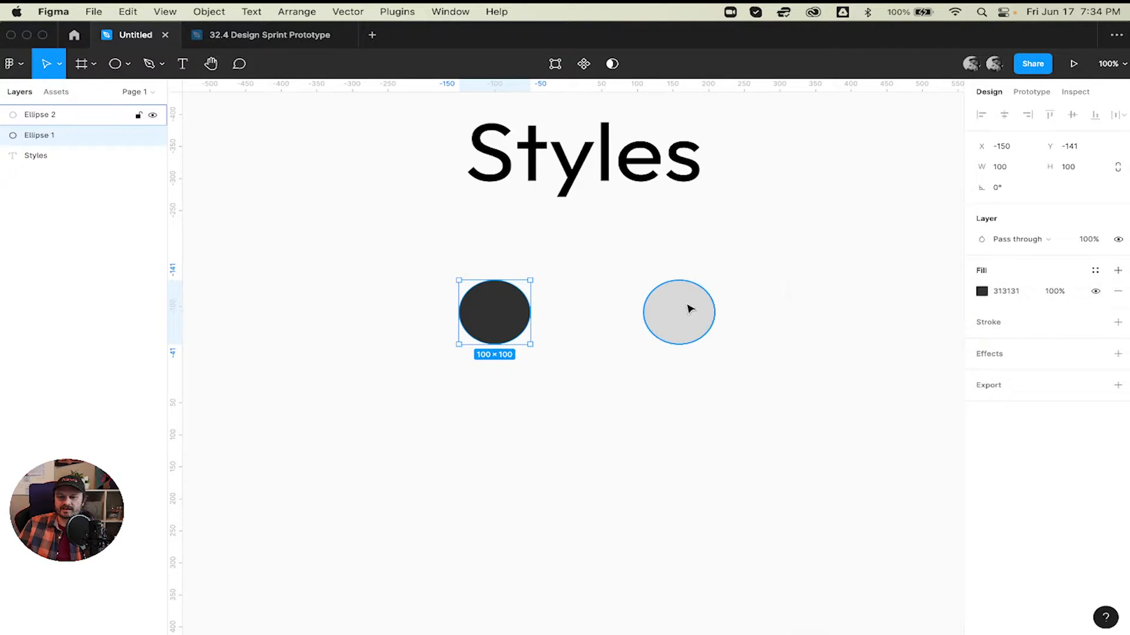
- Set the second circle's fill to 313131 with 90% opacity
click(686, 312)
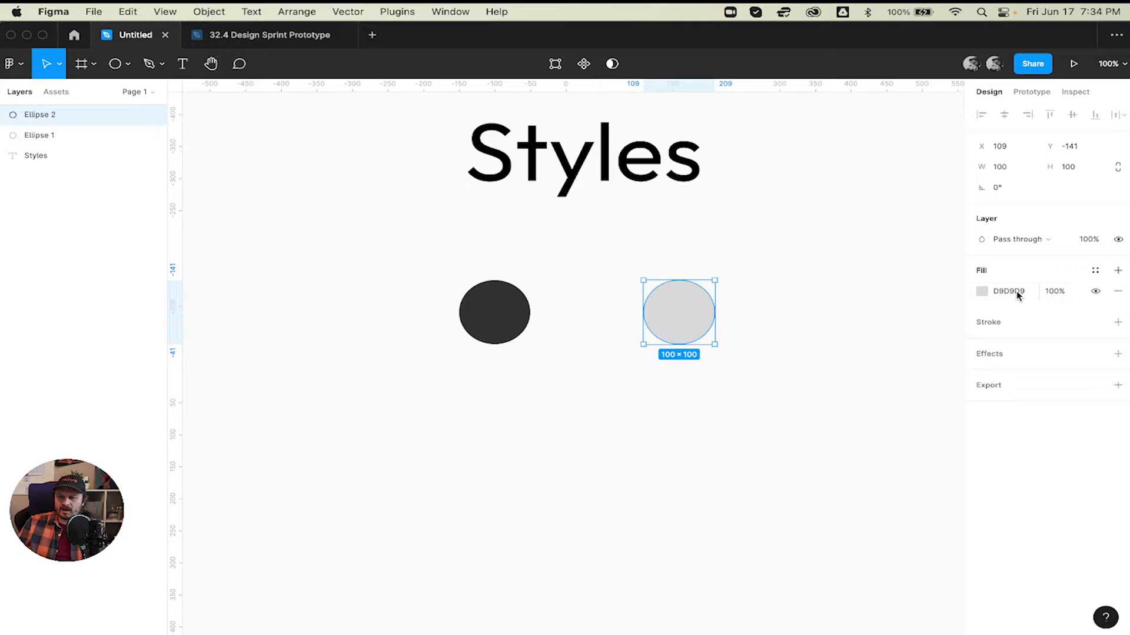
click(1018, 295)
text(313131)
key(Tab)
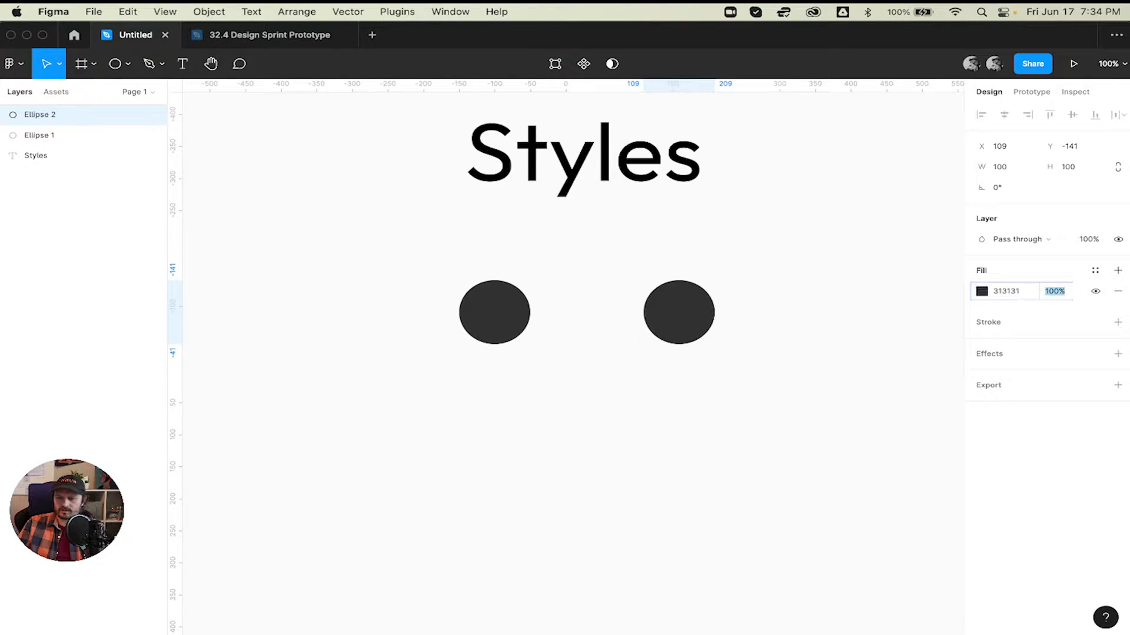
click(870, 357)
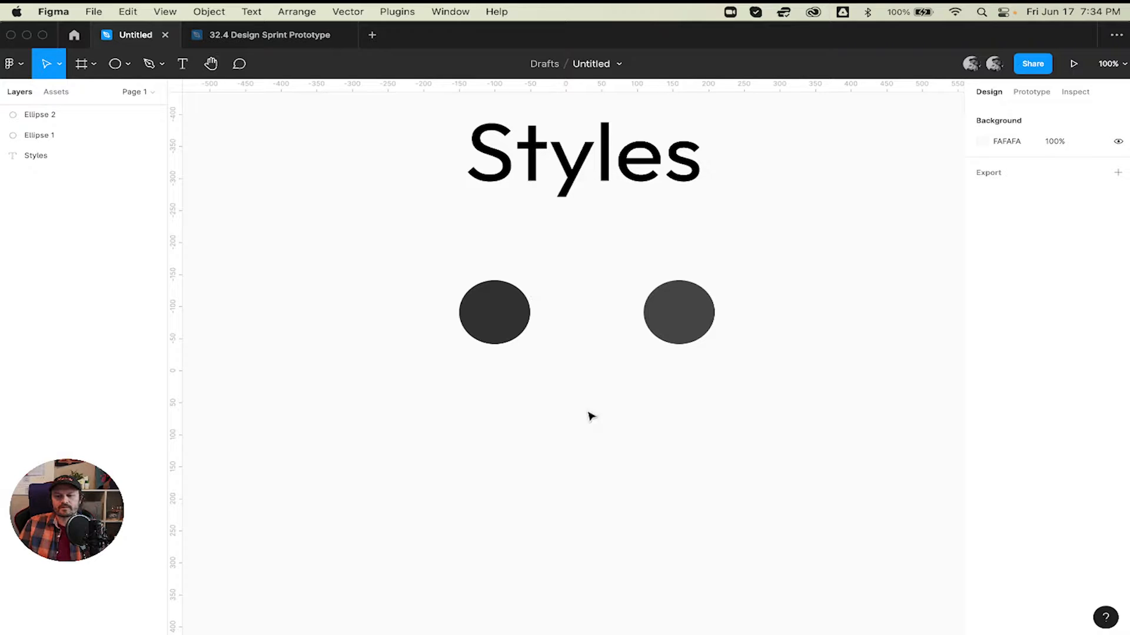
- Draw a rectangle about 369 × 127 below the circles and align its left edge with the first circle
key(r)
mouse_move(502, 441)
mouse_down()
mouse_move(784, 517)
mouse_move(760, 522)
mouse_up()
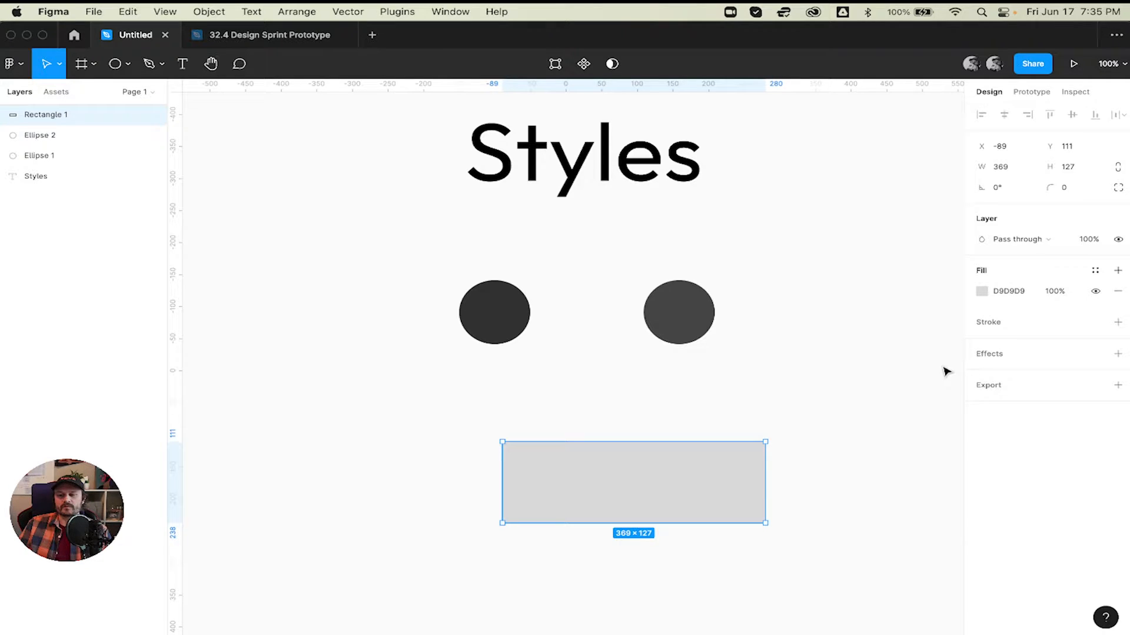
drag(673, 470, 626, 448)
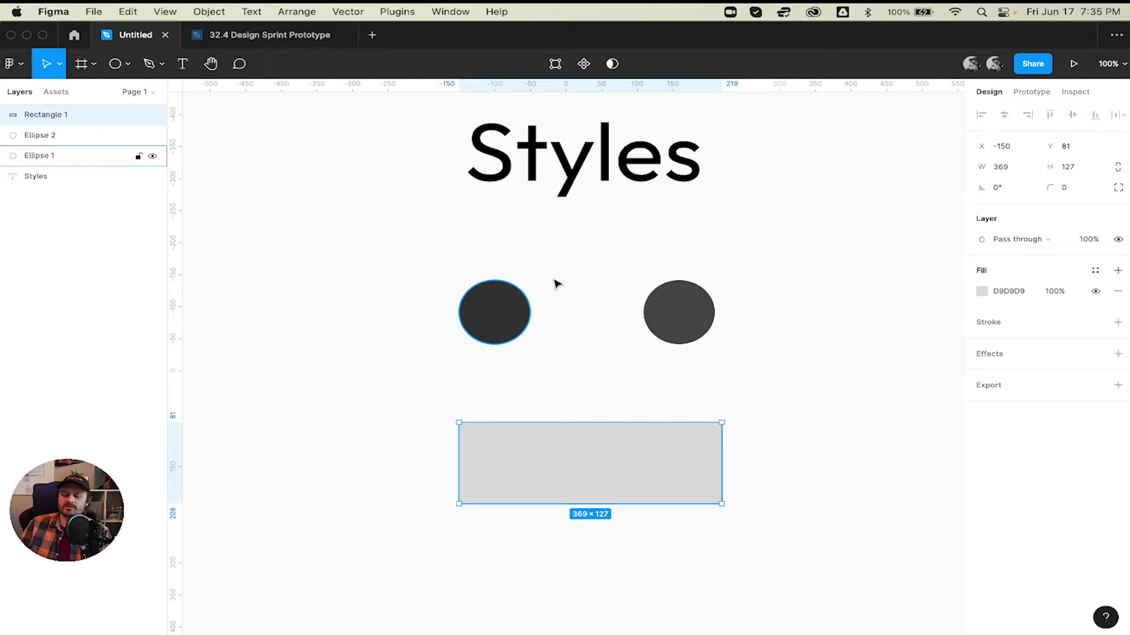
- Compare the fill colors and opacities of the two circles, individually and selected together
click(489, 312)
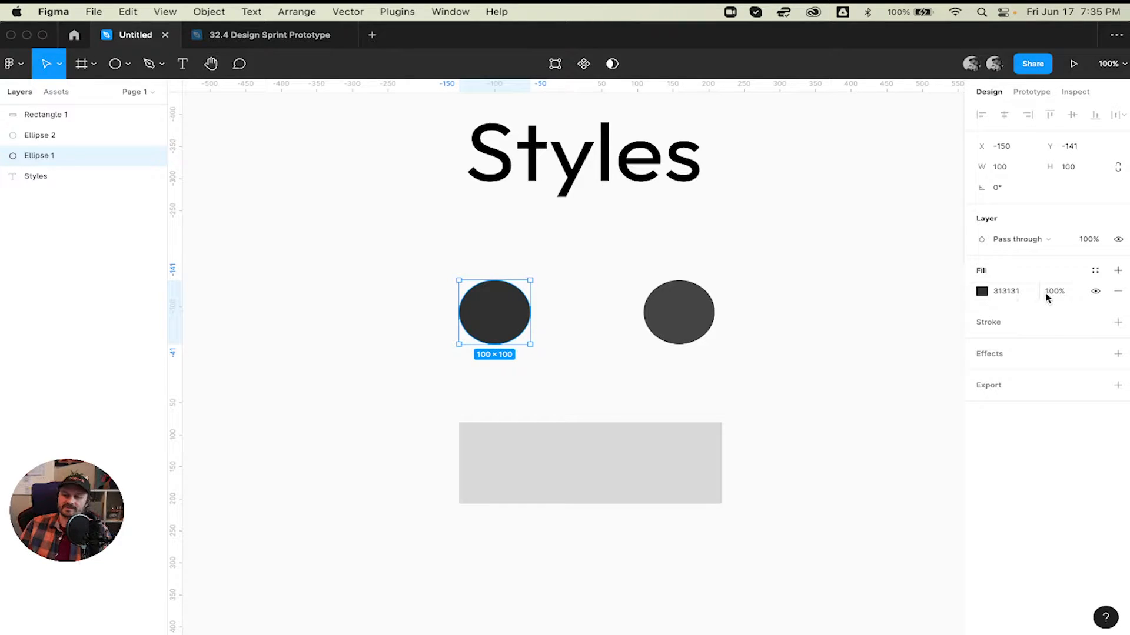
click(703, 317)
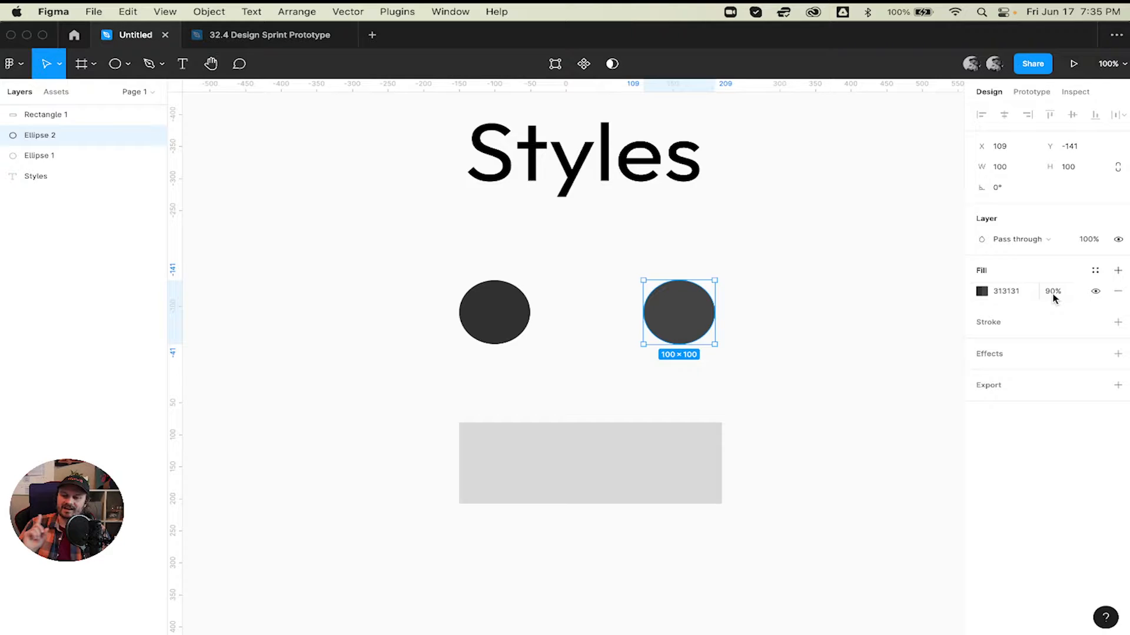
click(763, 265)
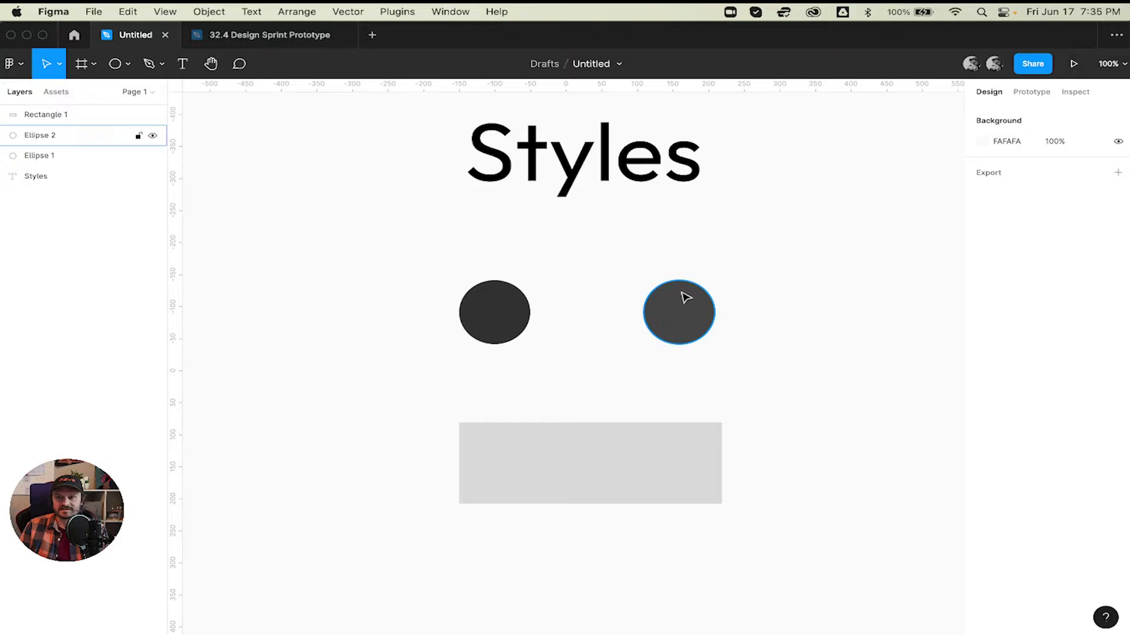
click(682, 306)
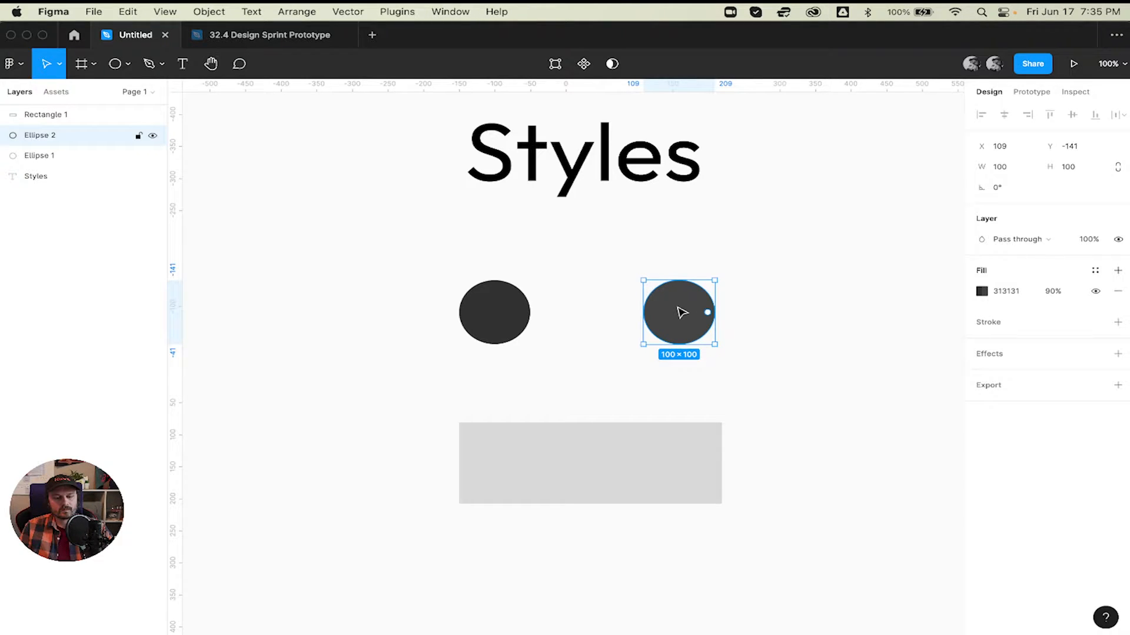
shift+click(494, 312)
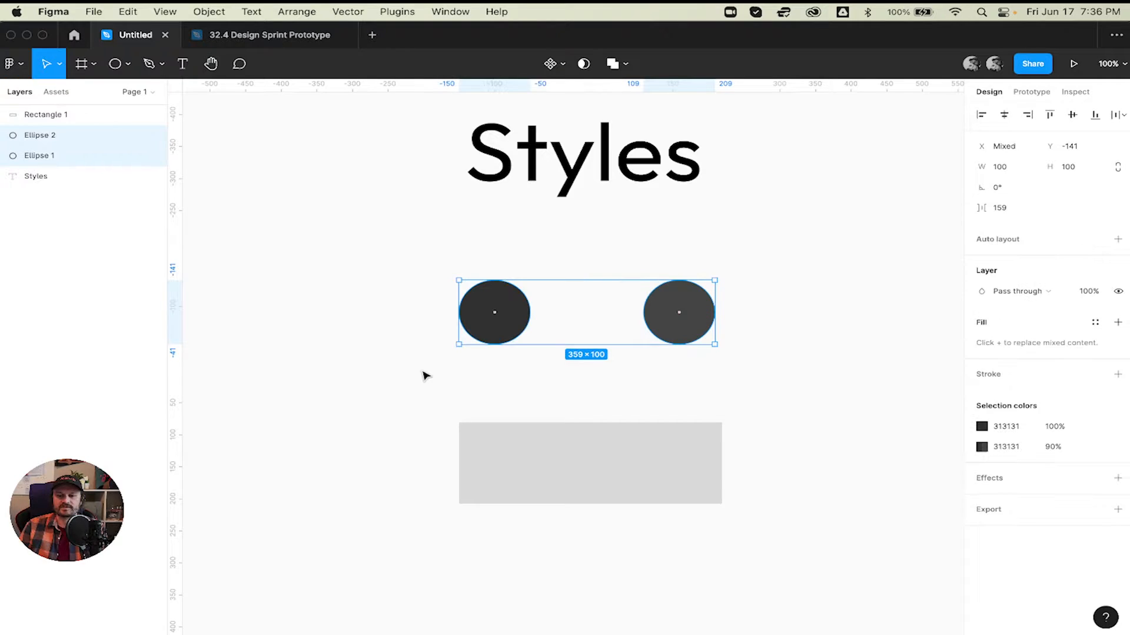
click(611, 340)
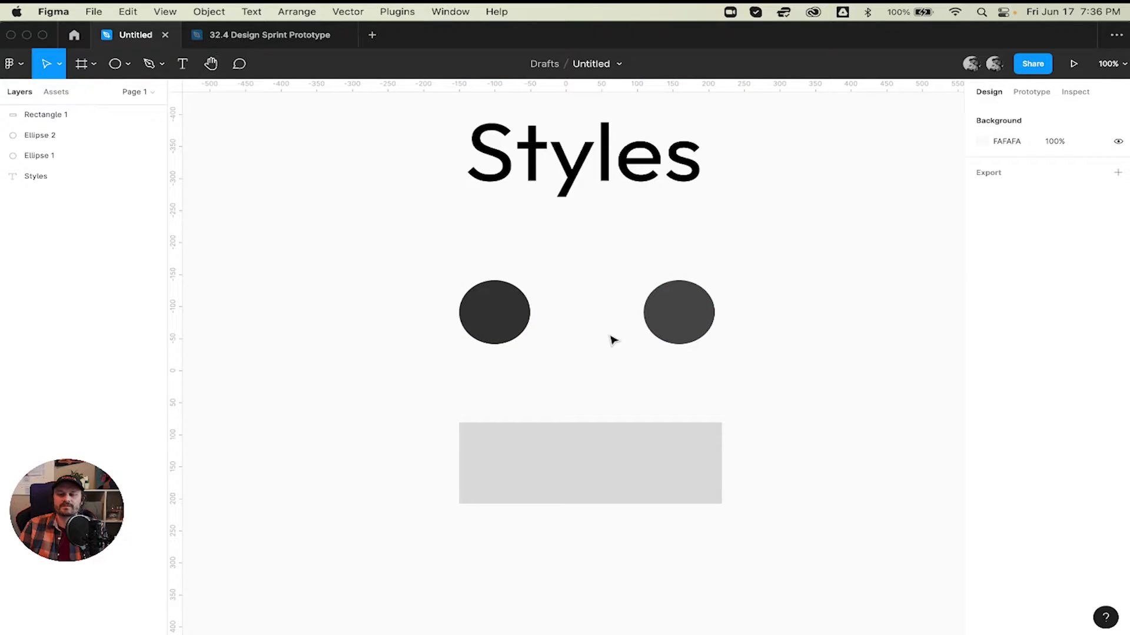
- Try the document color swatches on the rectangle and settle on 313131 at 90% opacity
click(623, 462)
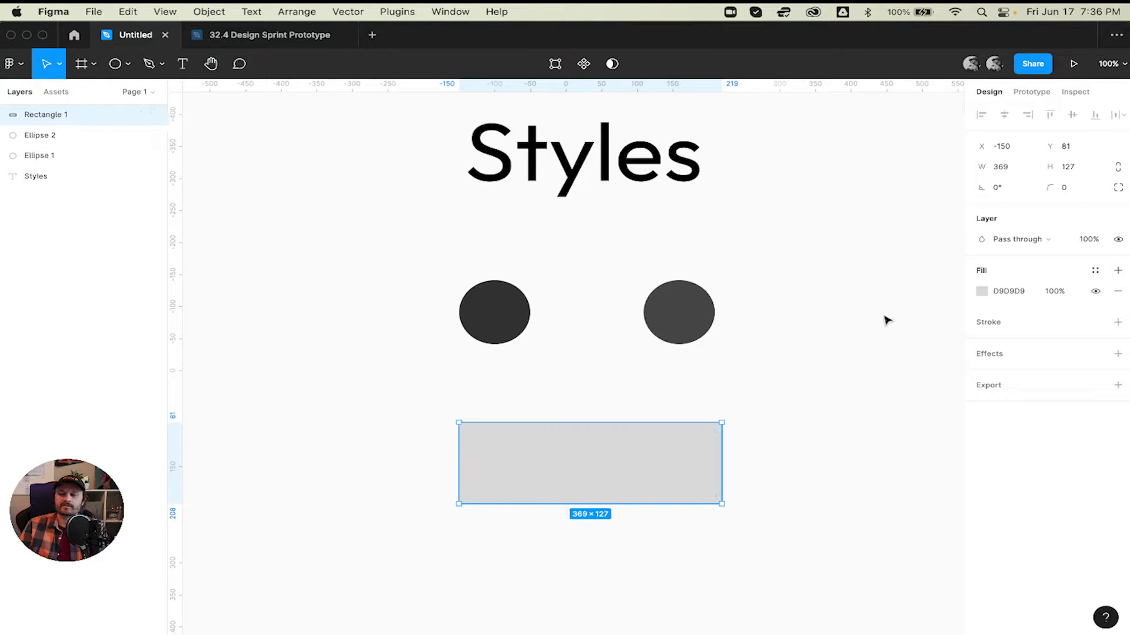
click(980, 292)
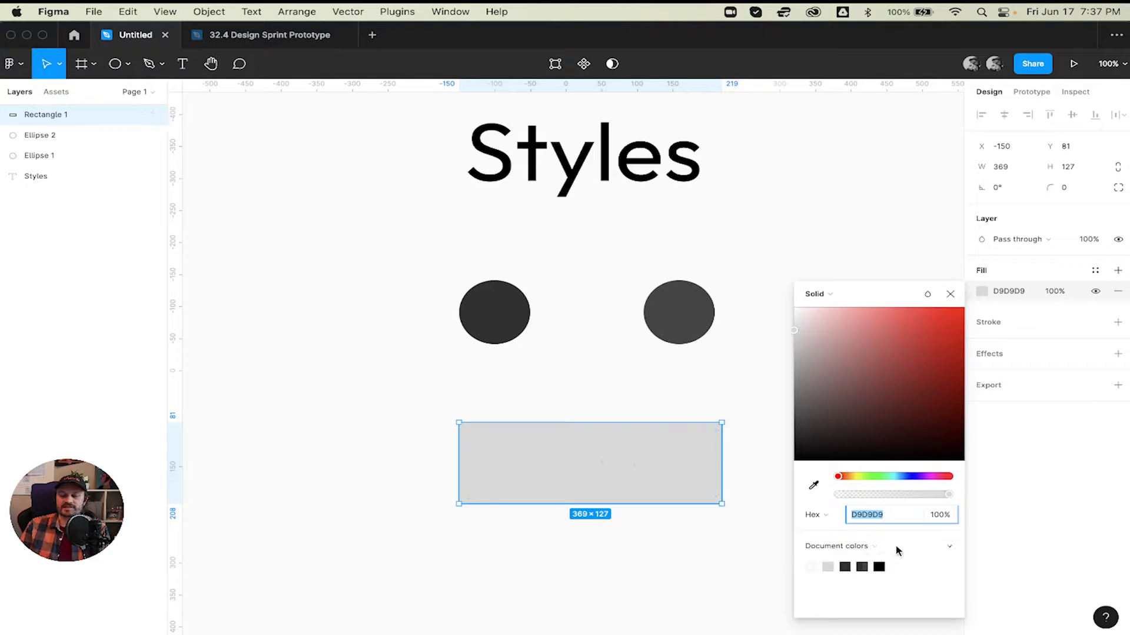
click(879, 566)
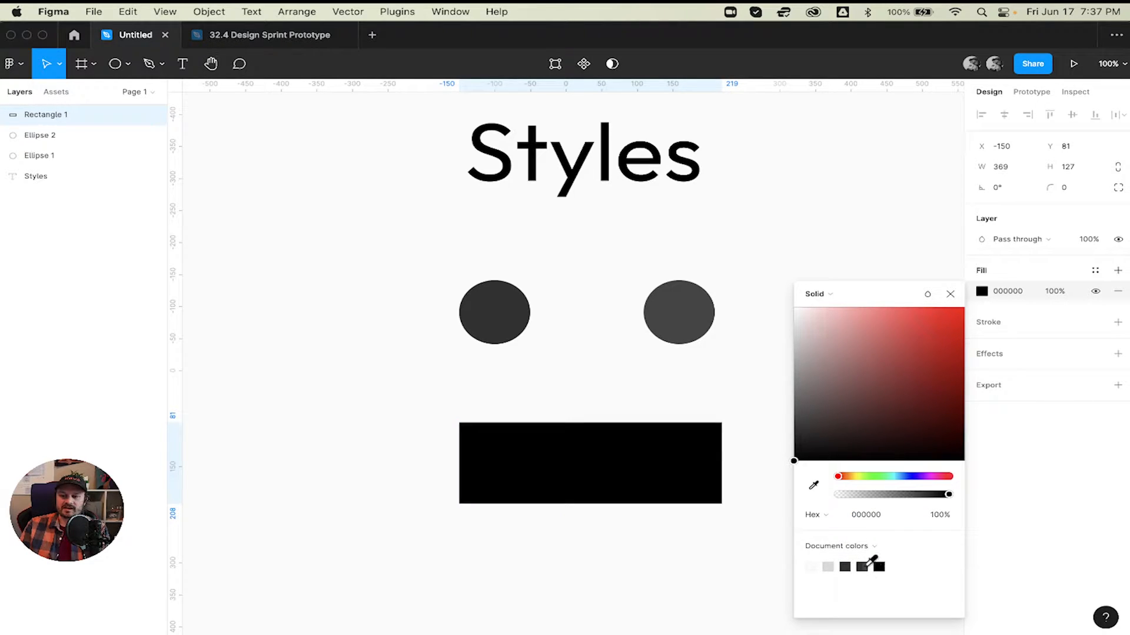
click(863, 565)
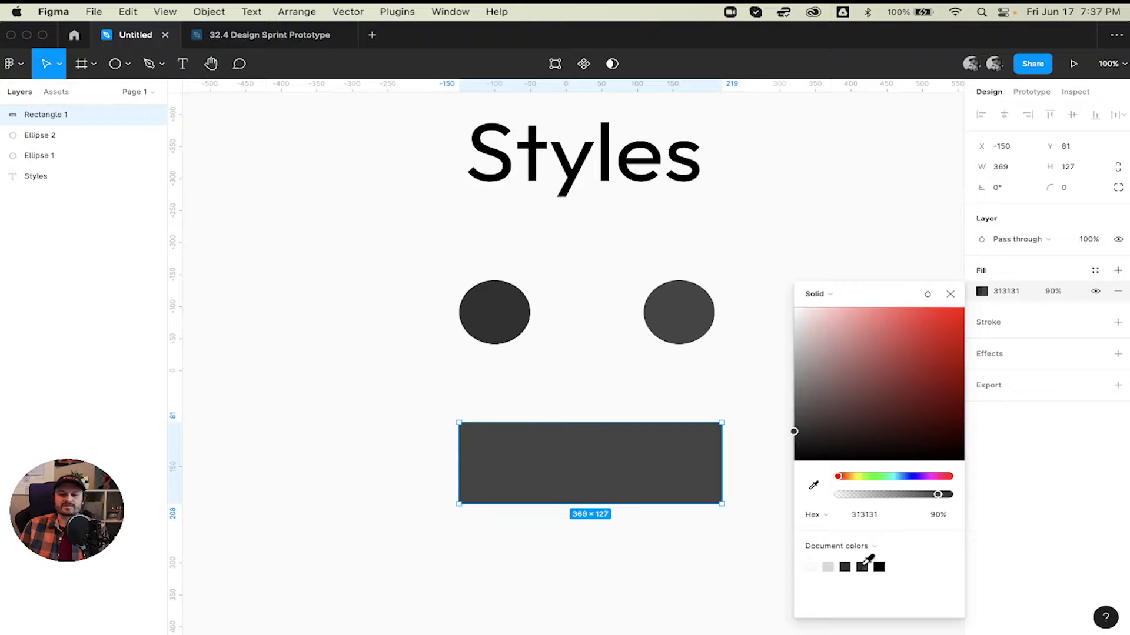
click(851, 564)
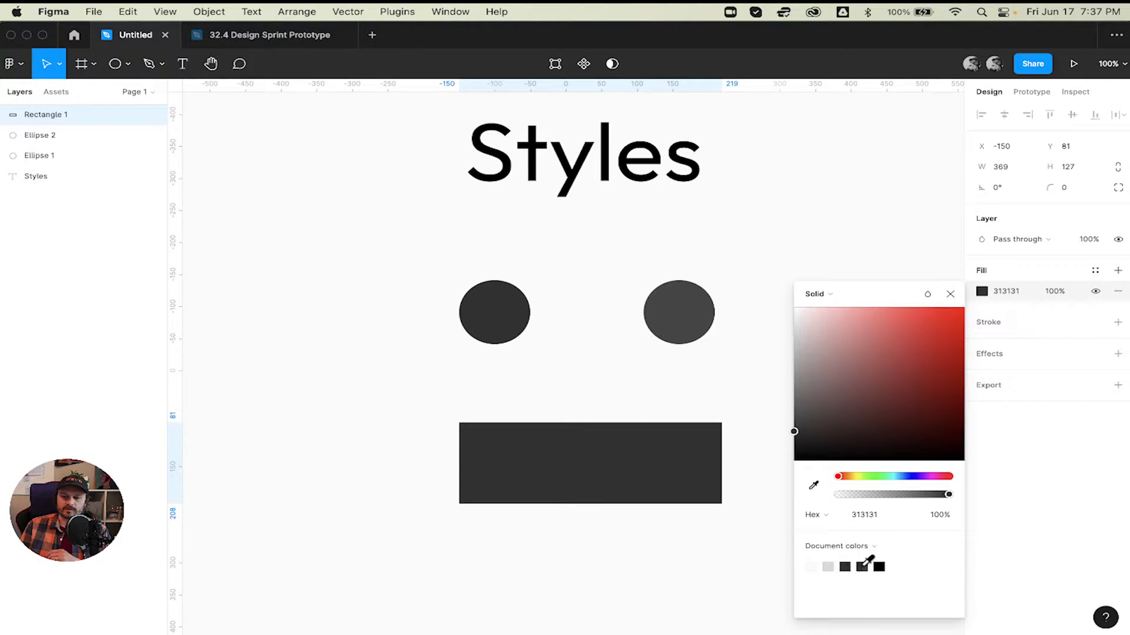
click(863, 565)
key(Escape)
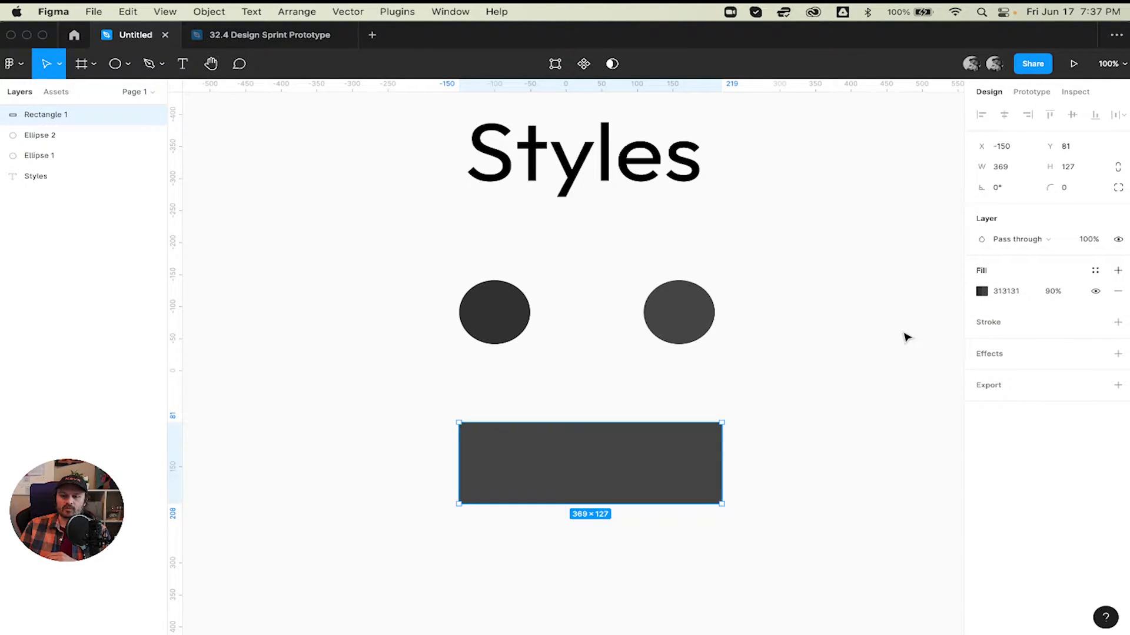
- Inspect the rectangle's fill color, its opacity and the list of document colors
click(837, 400)
click(620, 470)
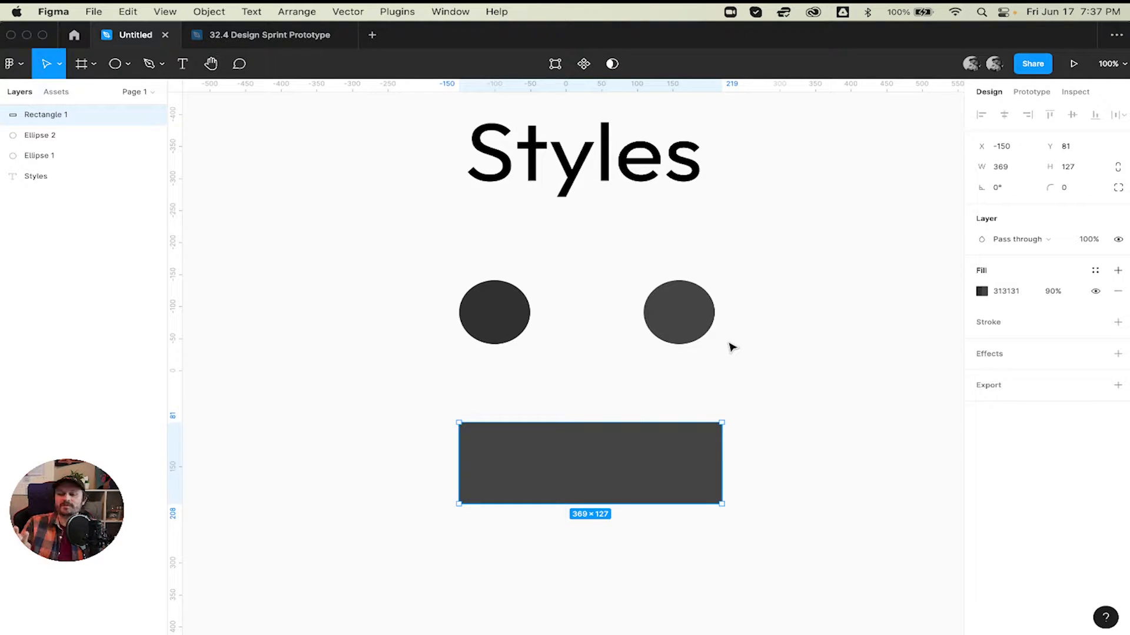
click(983, 292)
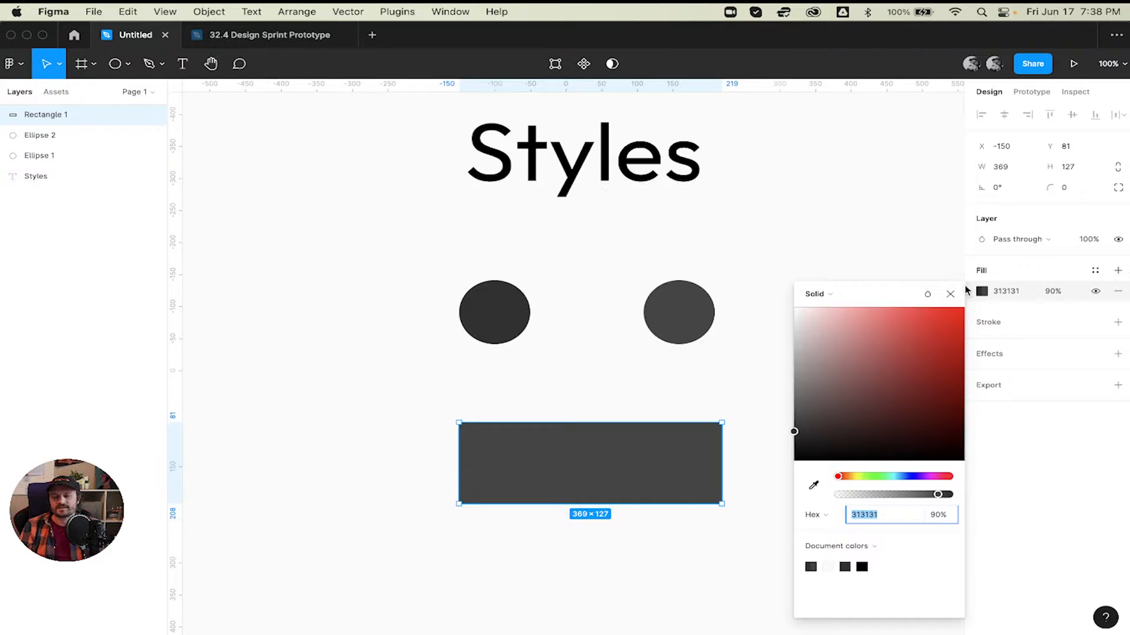
click(950, 293)
click(838, 287)
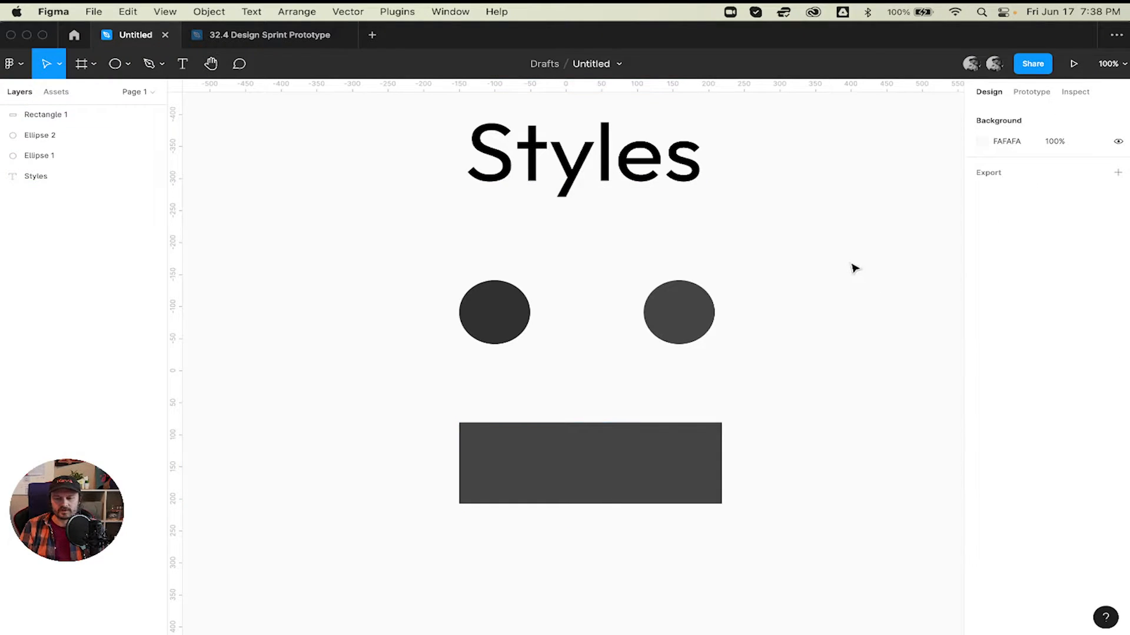
- Delete both circles and the rectangle from the canvas, keeping the Styles heading
drag(851, 260, 345, 566)
key(Delete)
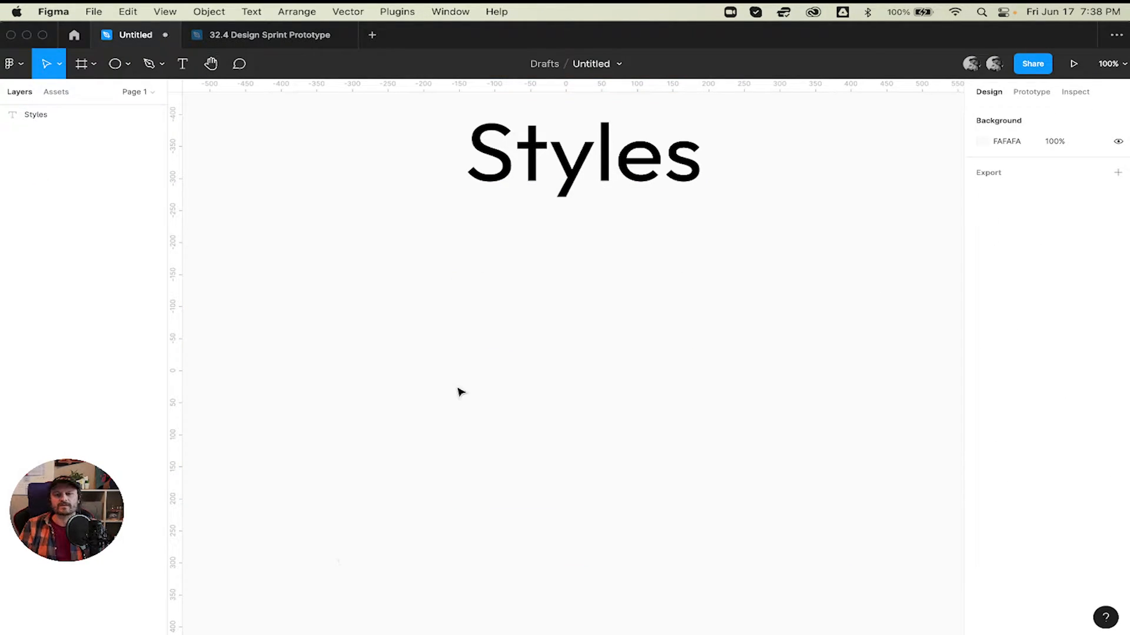
- Set the Styles heading's fill color to 313131
click(577, 148)
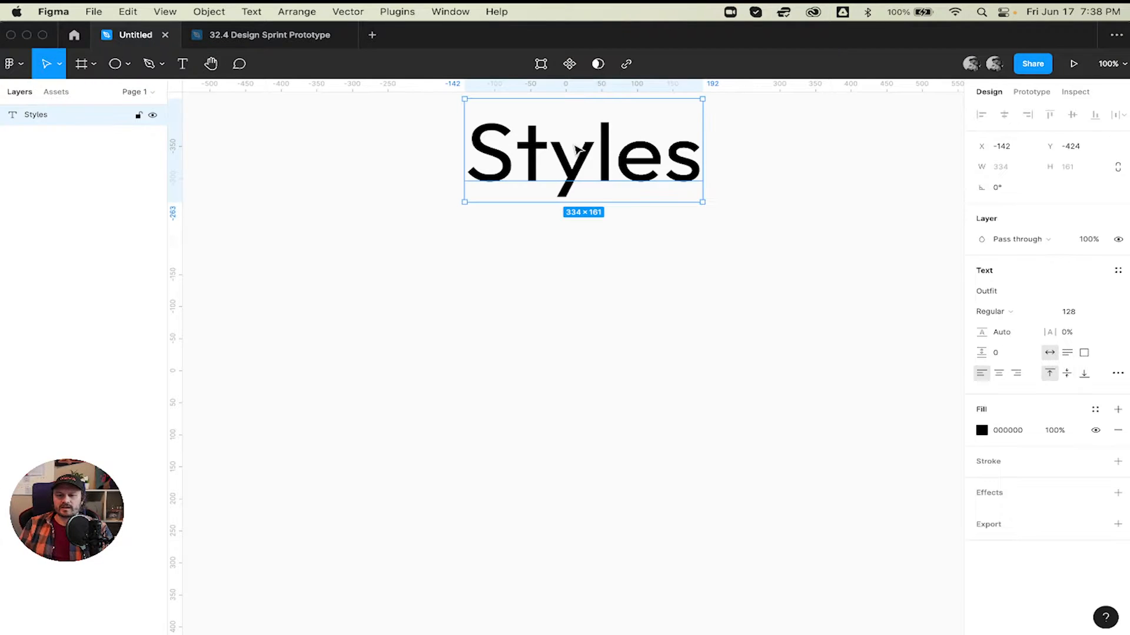
click(1009, 434)
text(33)
key(Return)
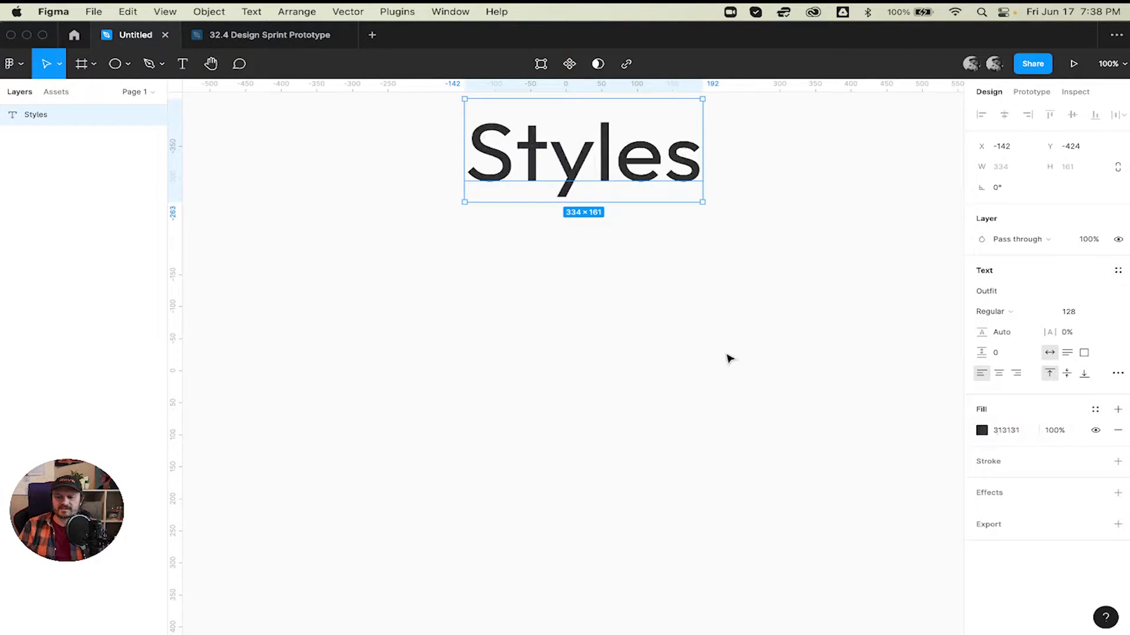
click(728, 357)
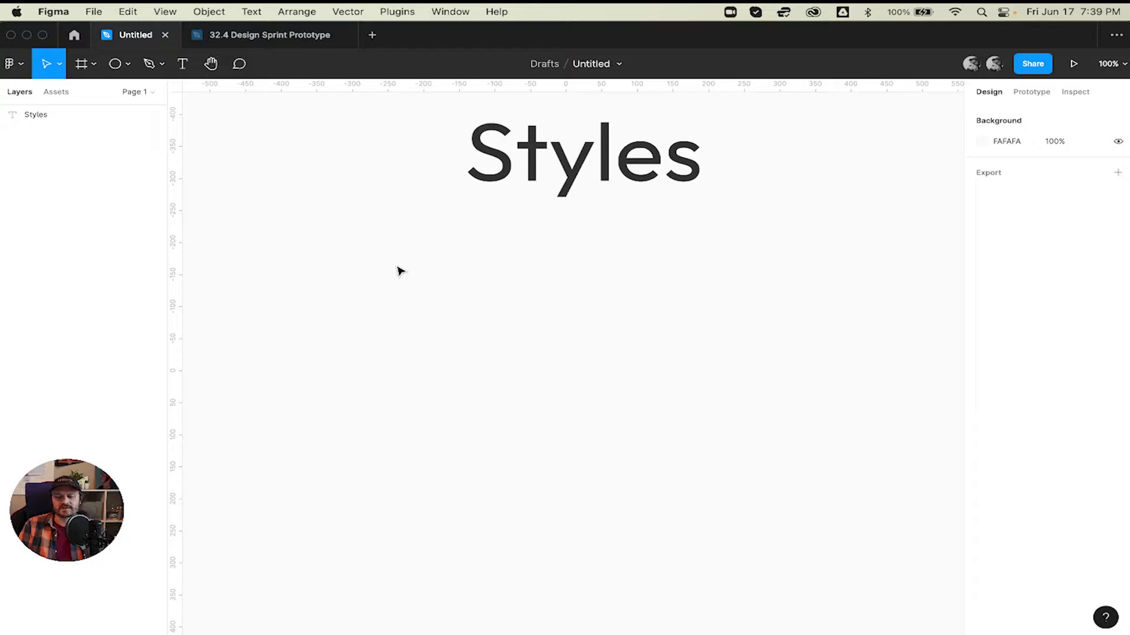
- Place a 100 × 100 circle below and to the left of the Styles heading and fill it with FF8C8C
key(o)
click(327, 271)
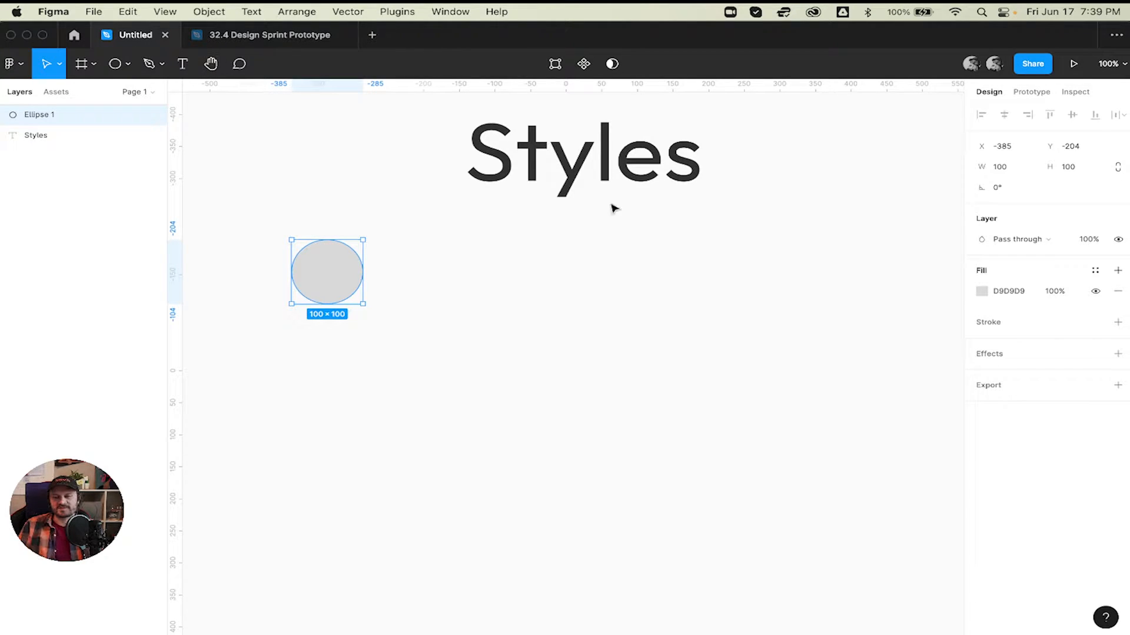
click(981, 291)
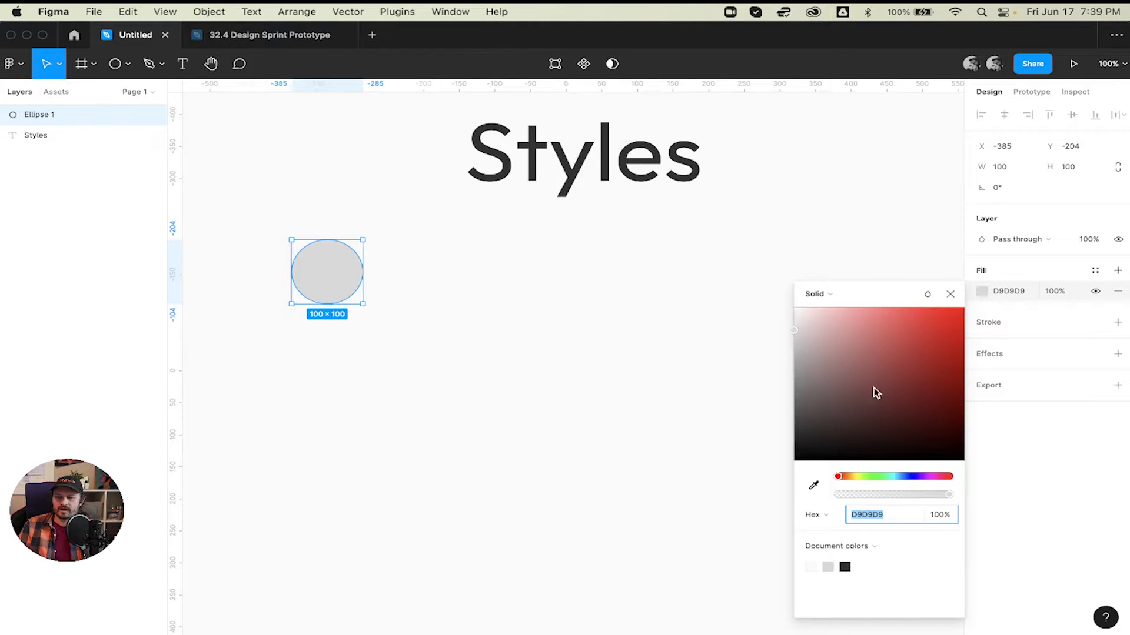
drag(901, 335, 871, 288)
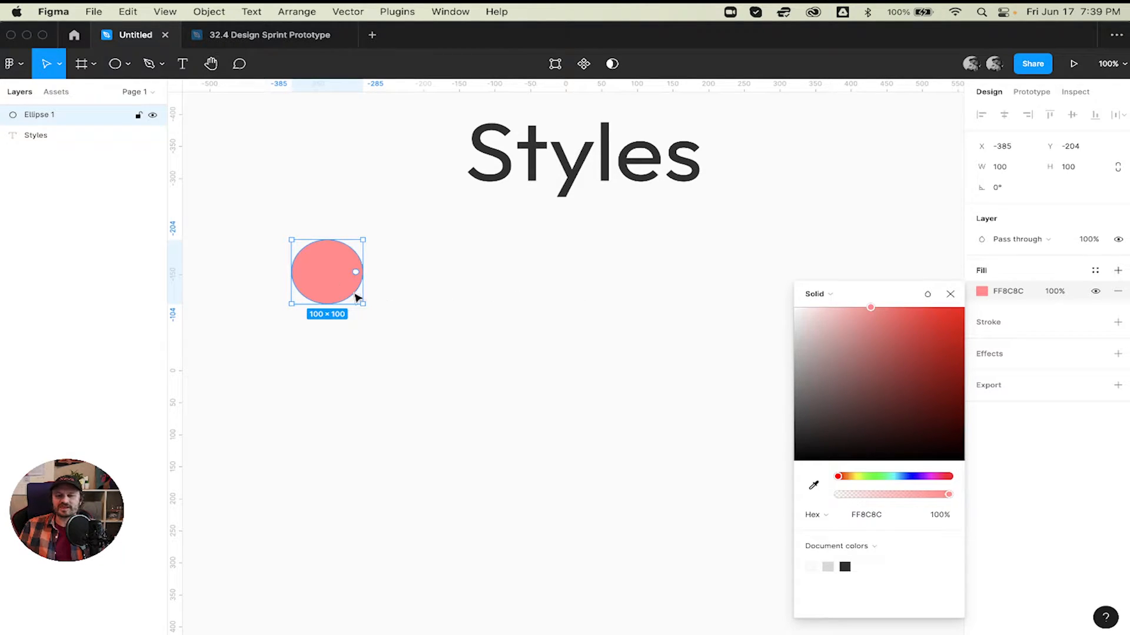
click(949, 295)
click(435, 302)
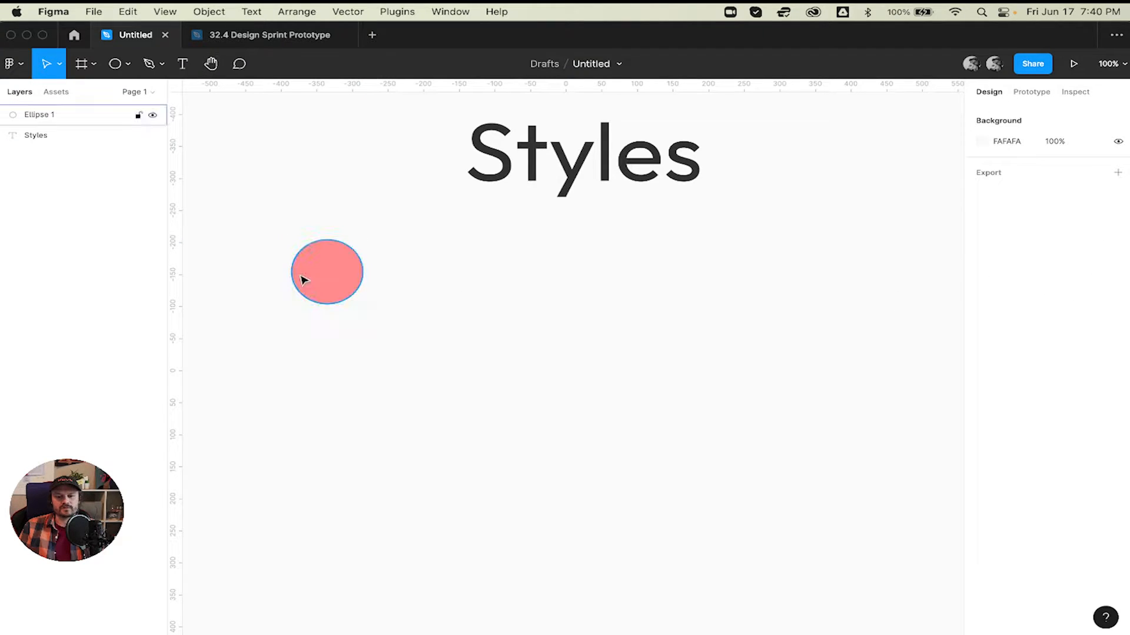
- Examine the circle's fill settings and document colors, and compare them with the WeGo color styles available for the fill
click(328, 275)
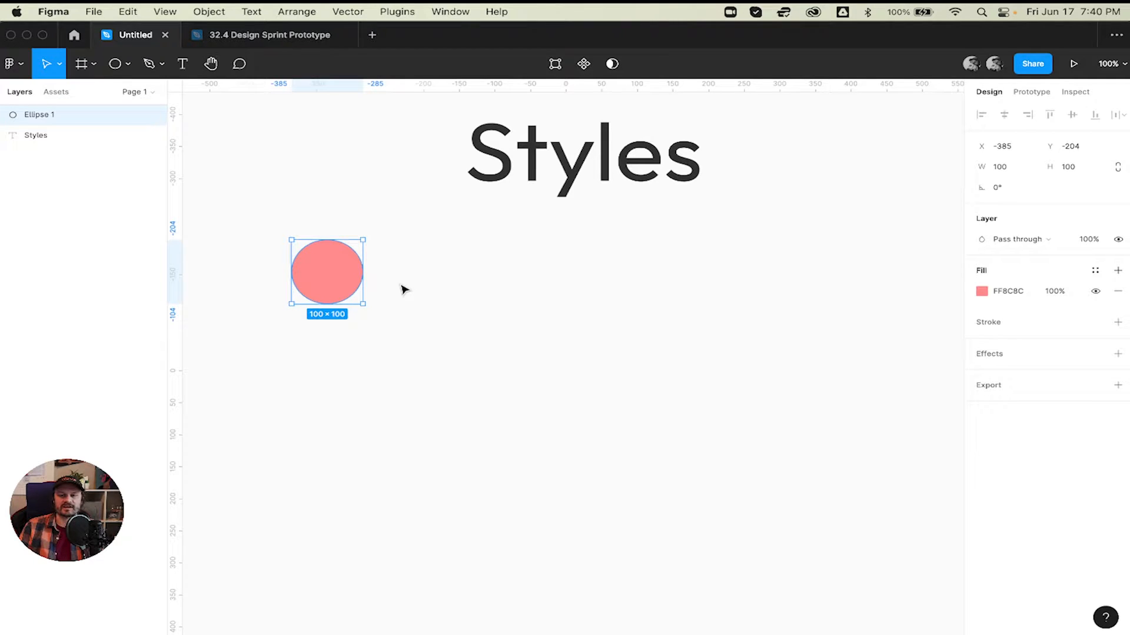
click(455, 271)
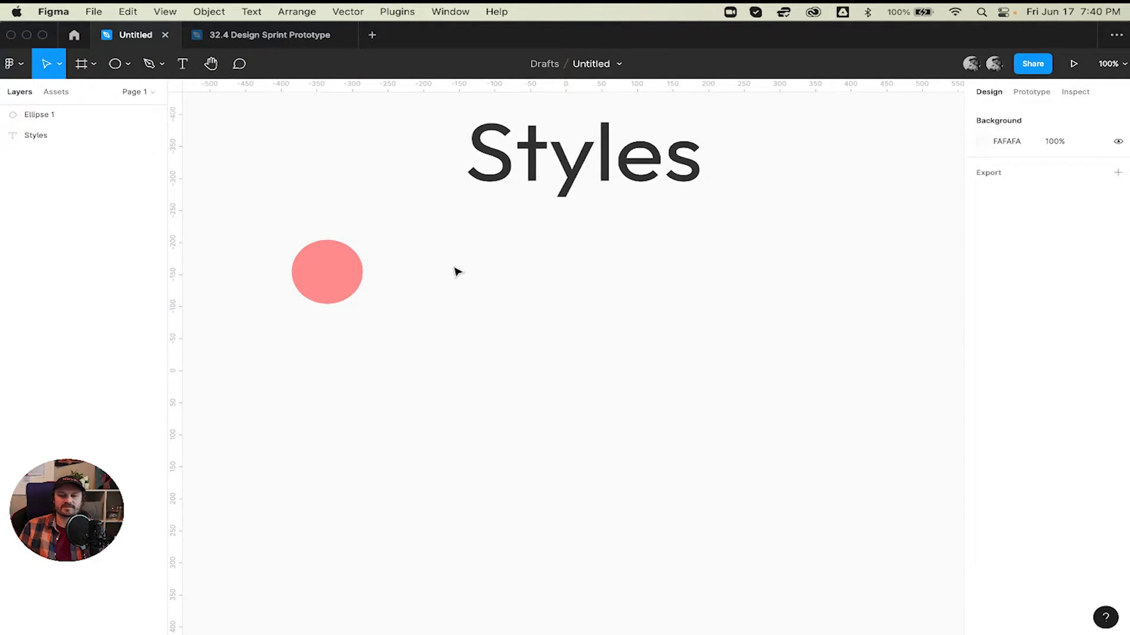
click(347, 287)
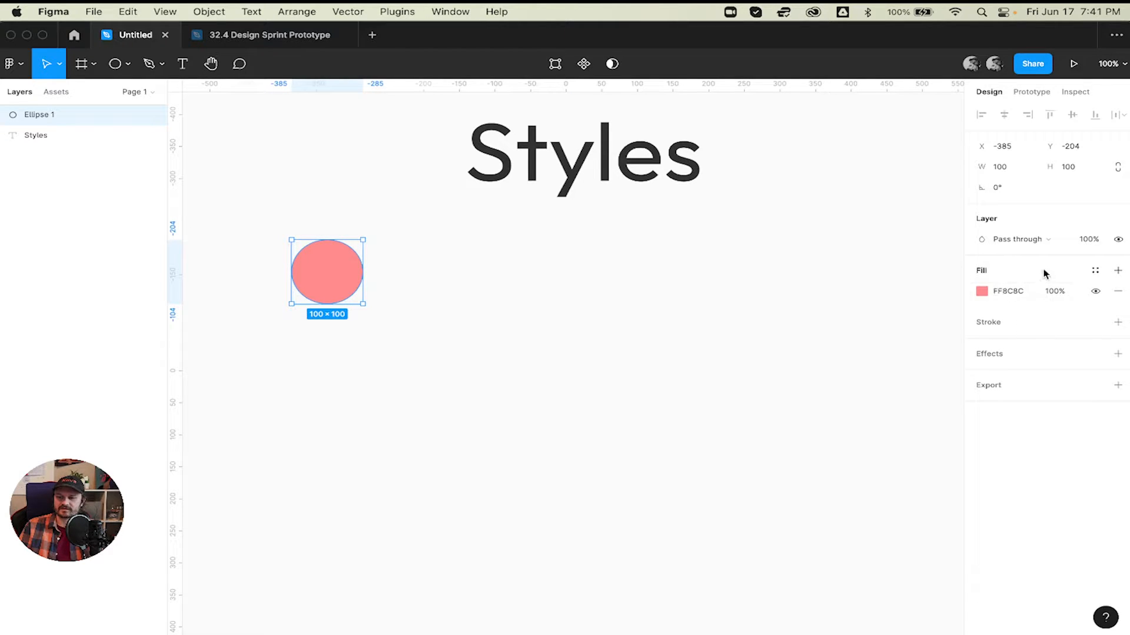
click(1095, 272)
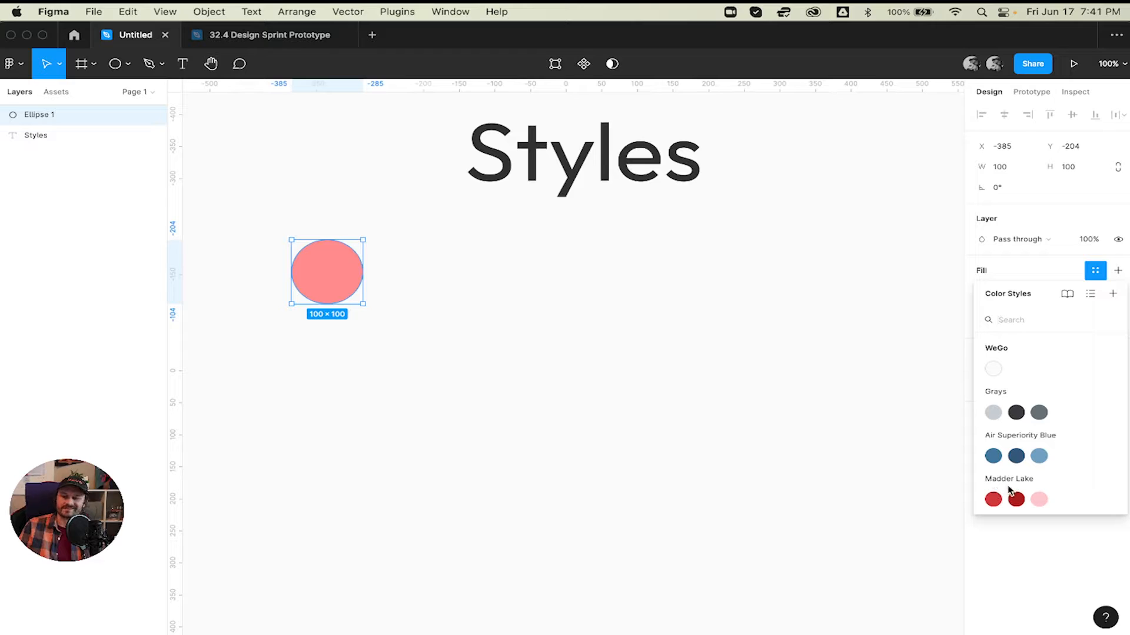
click(724, 369)
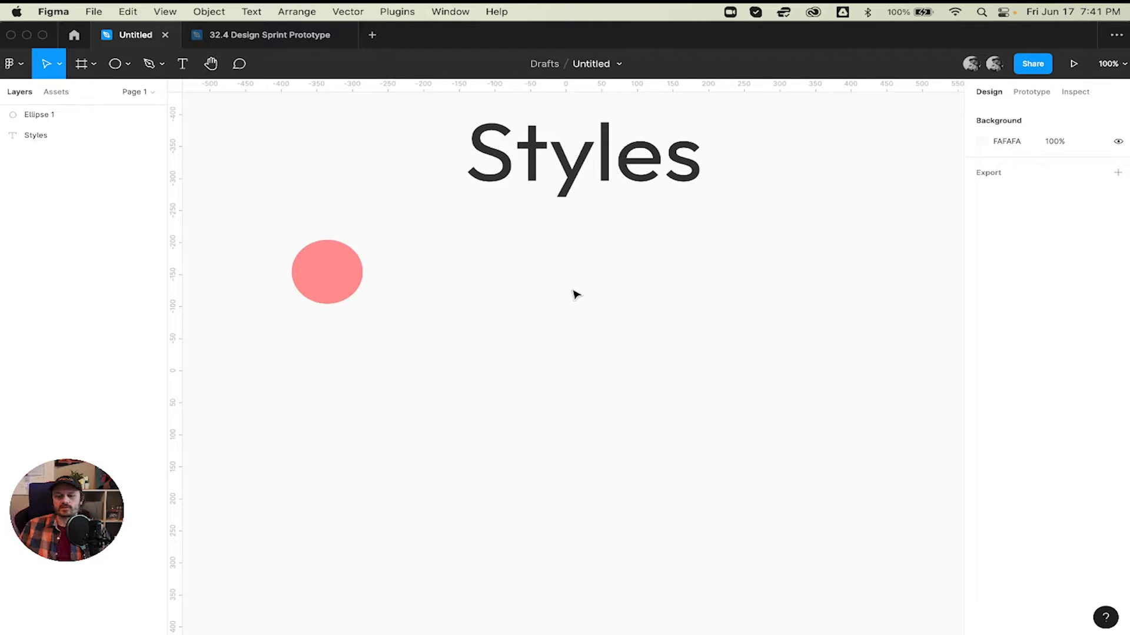
click(340, 284)
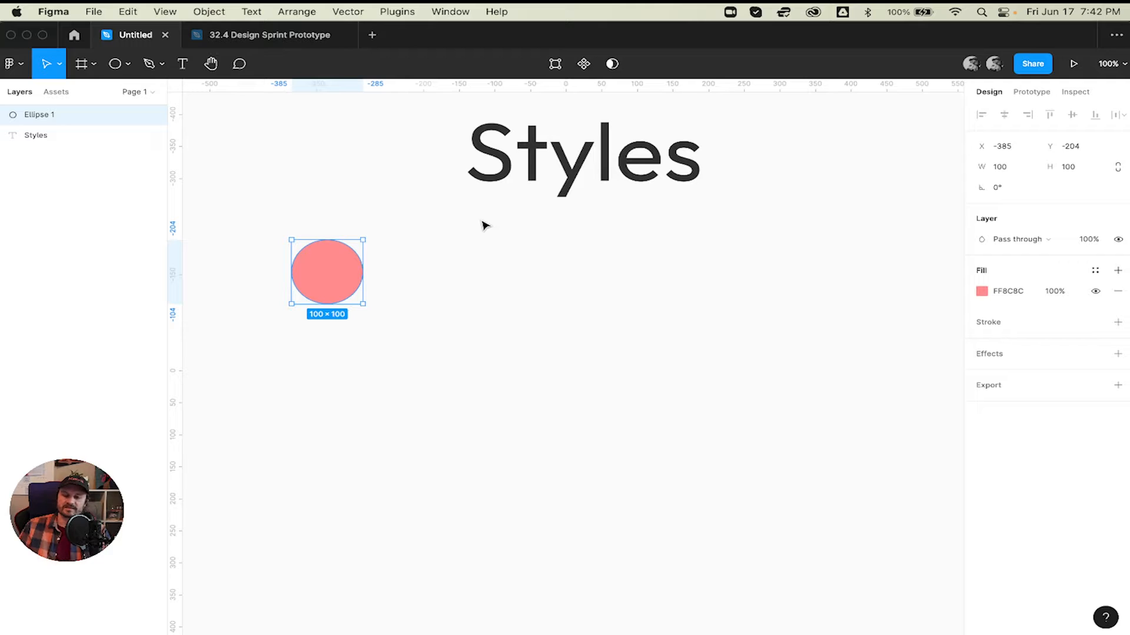
click(1095, 272)
click(1095, 272)
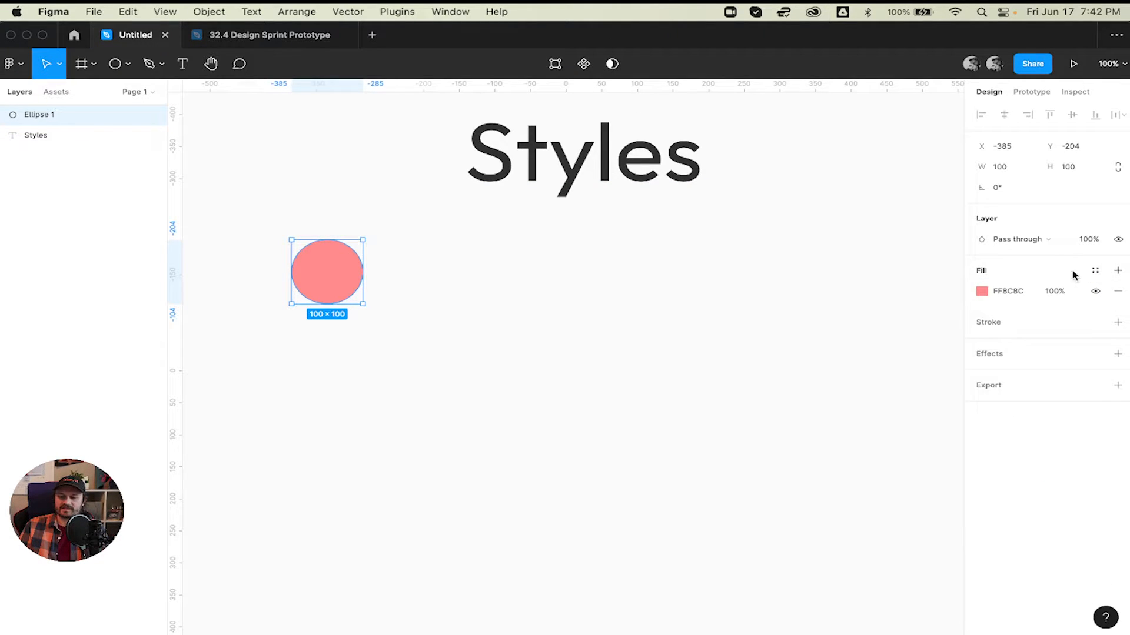
click(981, 291)
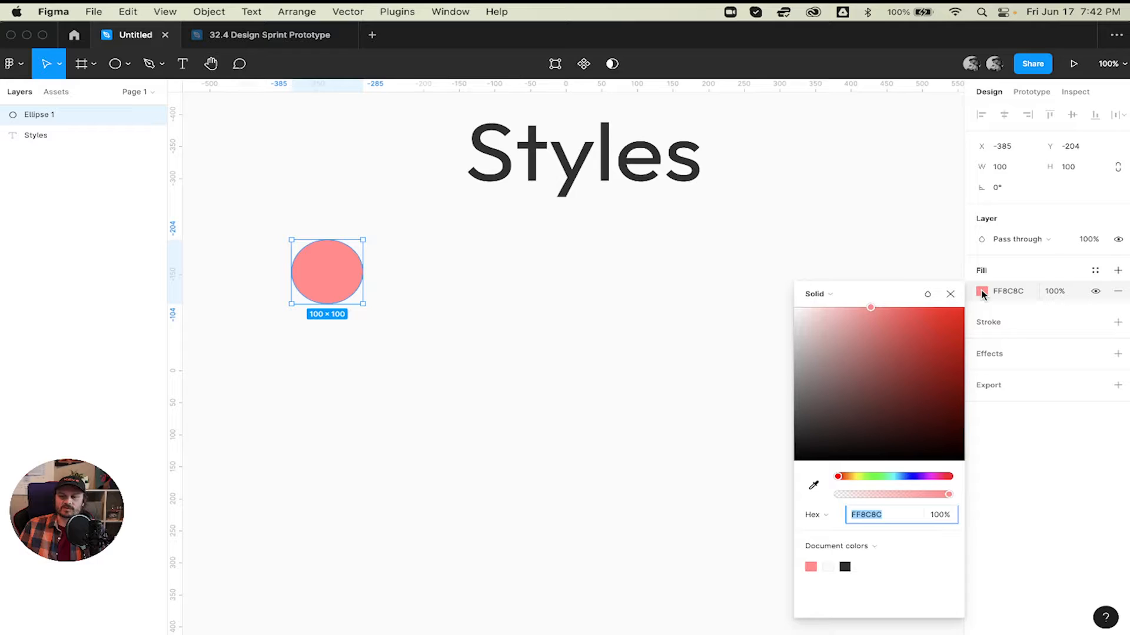
click(950, 294)
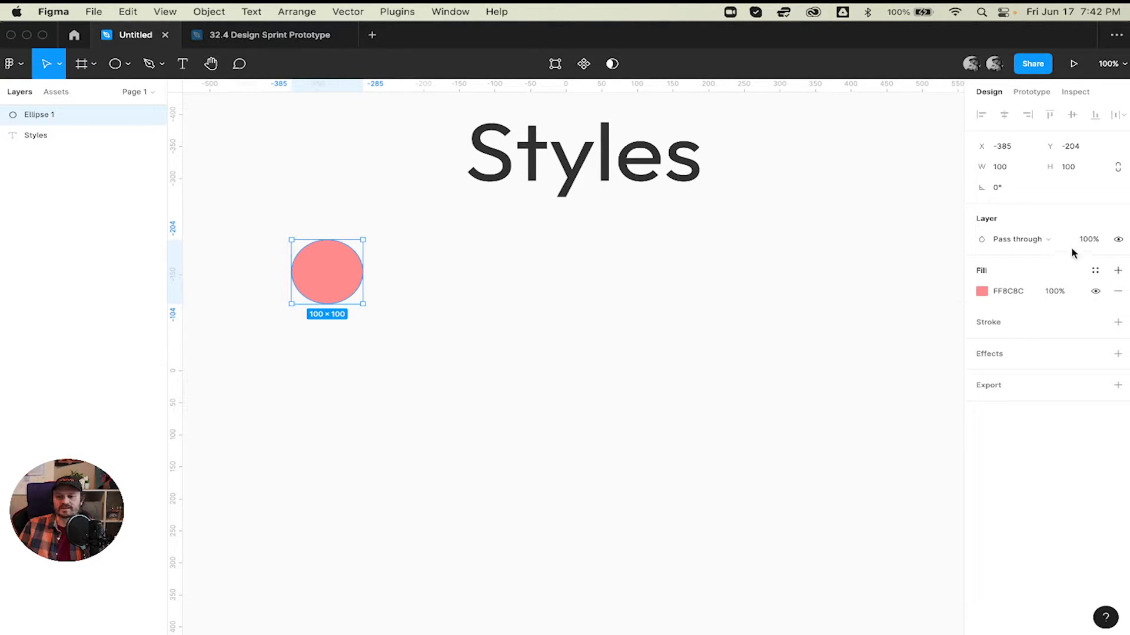
click(1095, 274)
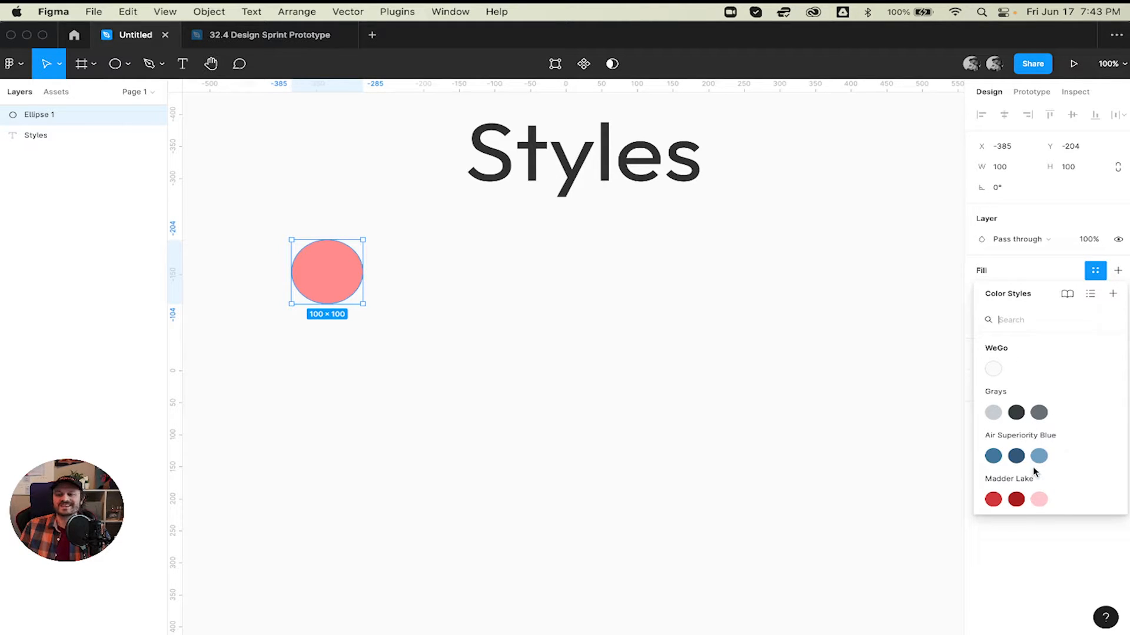
click(749, 298)
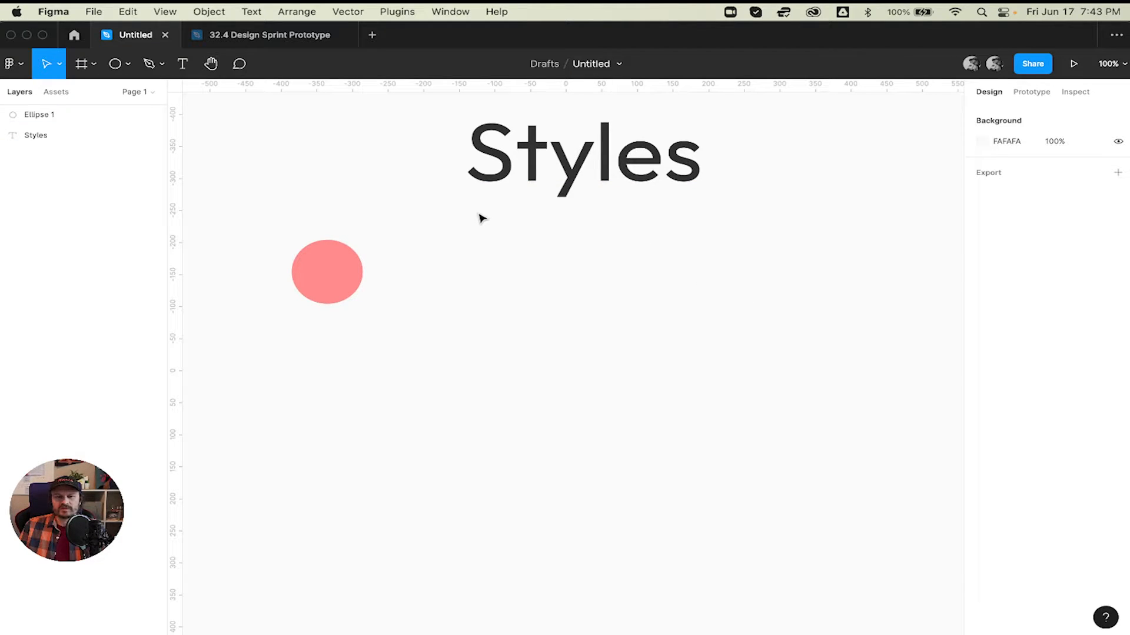
- Create a new design file in the Demo team's Team project
click(73, 39)
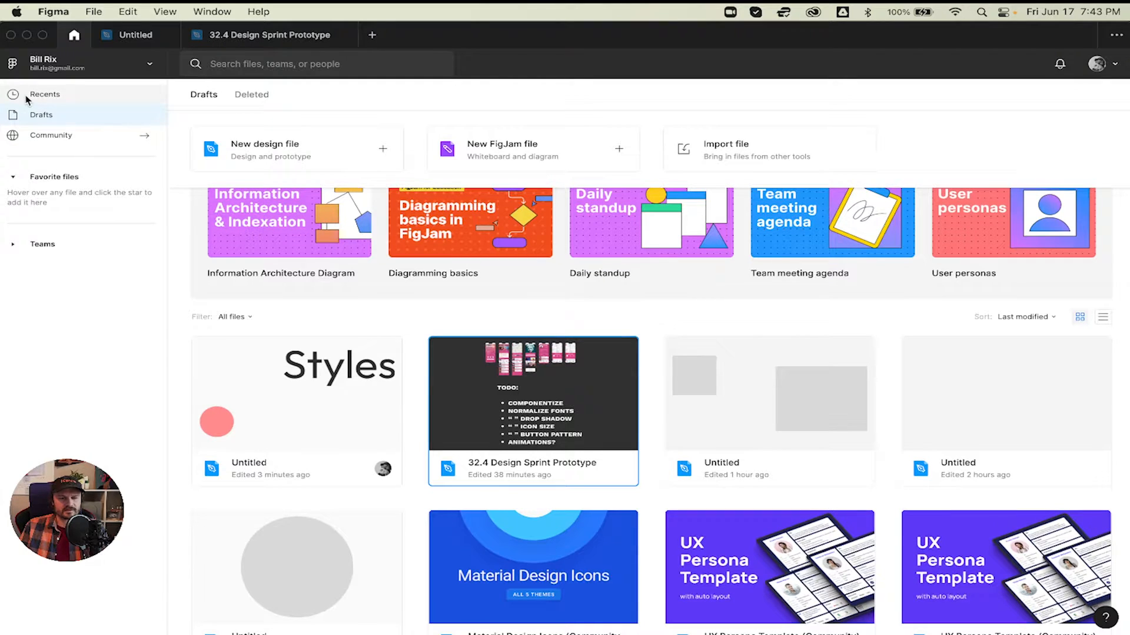
click(43, 243)
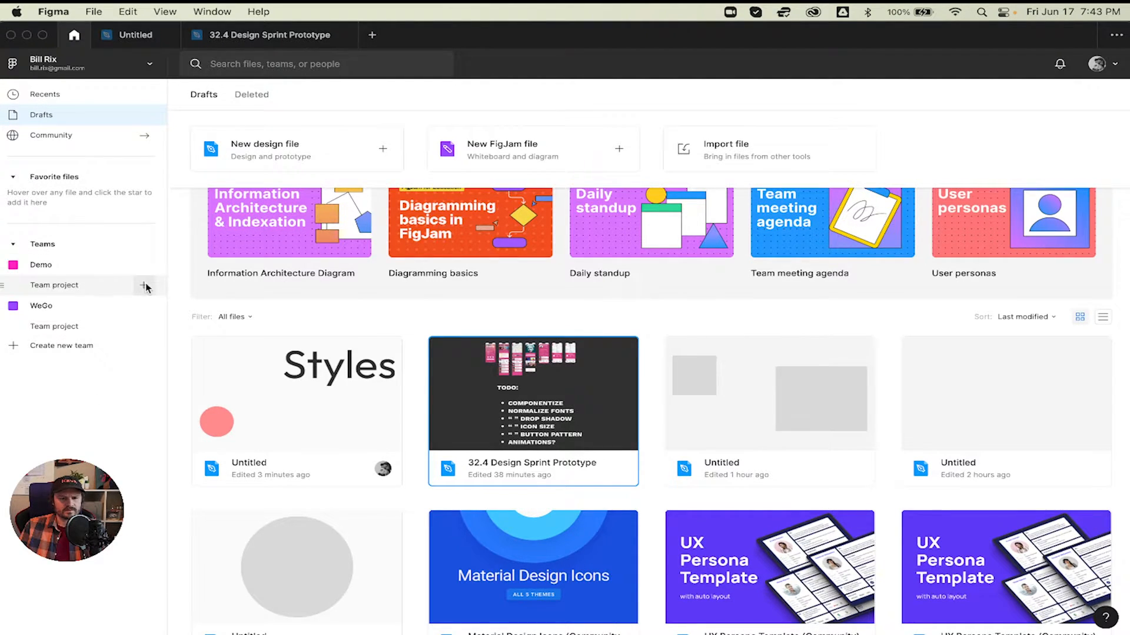
click(145, 286)
click(170, 313)
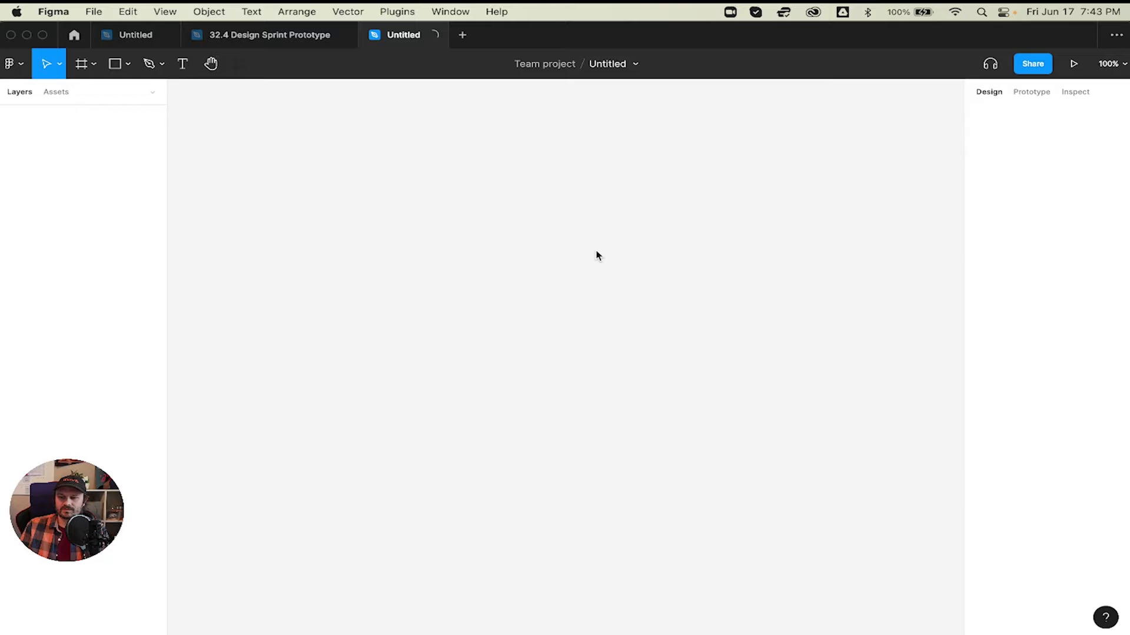
- Place a 100 × 100 circle on the new file's canvas
key(o)
click(463, 235)
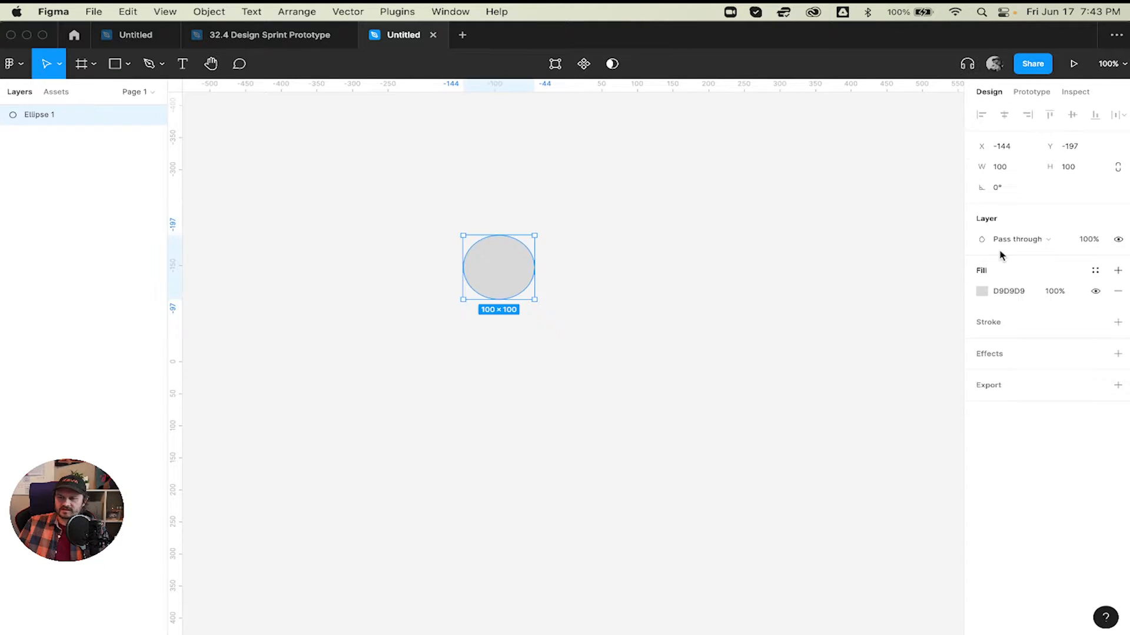
click(659, 295)
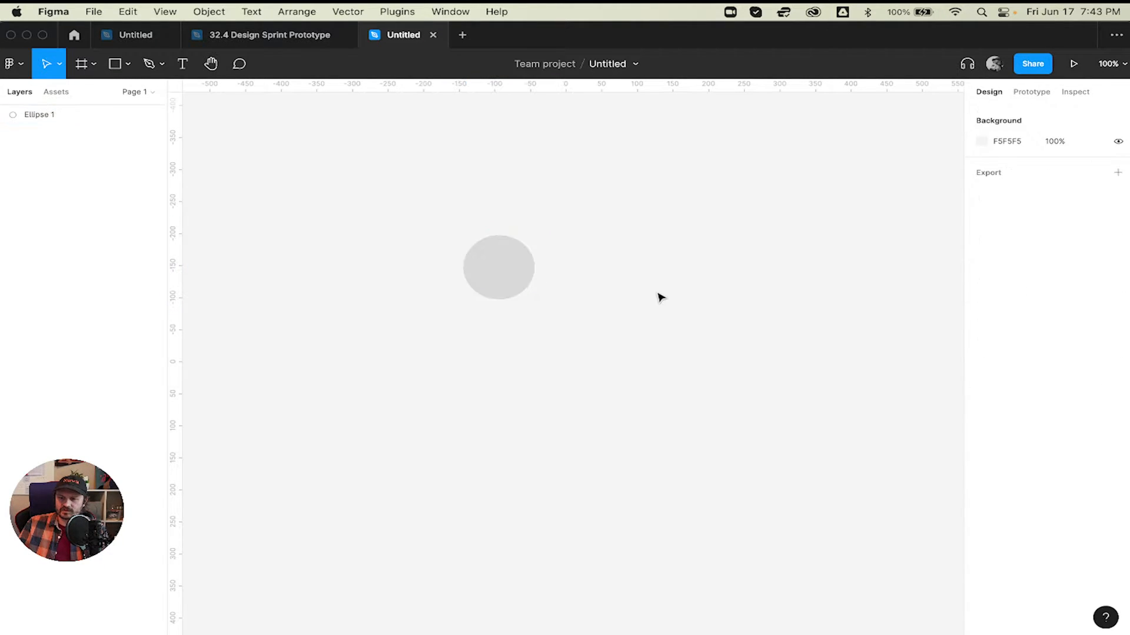
click(499, 267)
click(434, 369)
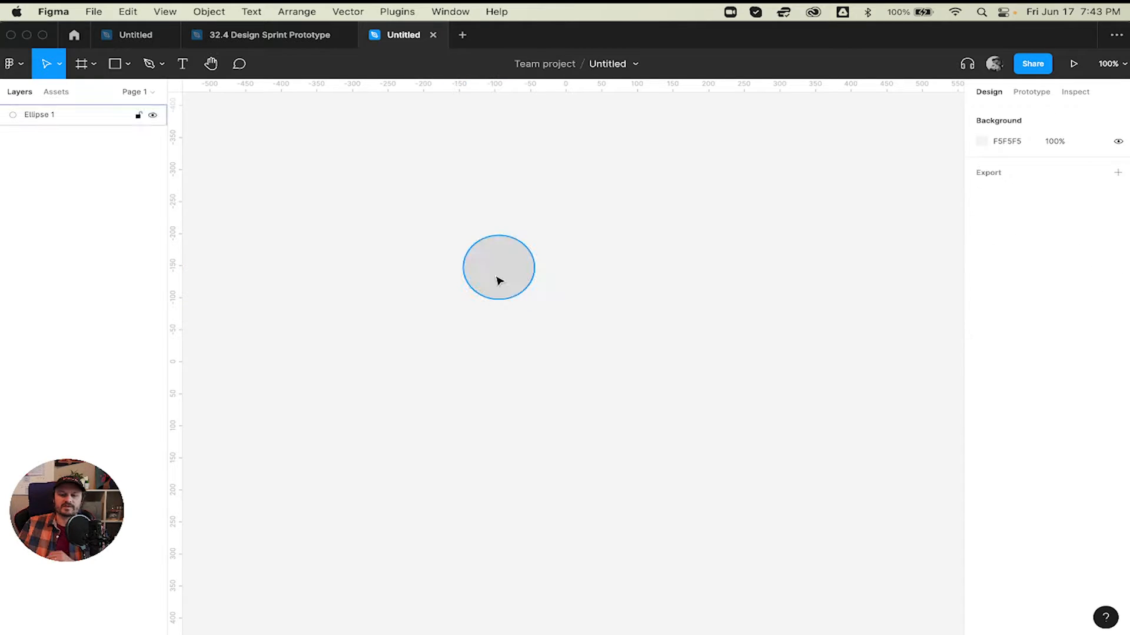
- Change the new circle's fill color to the light red FF9292
click(499, 282)
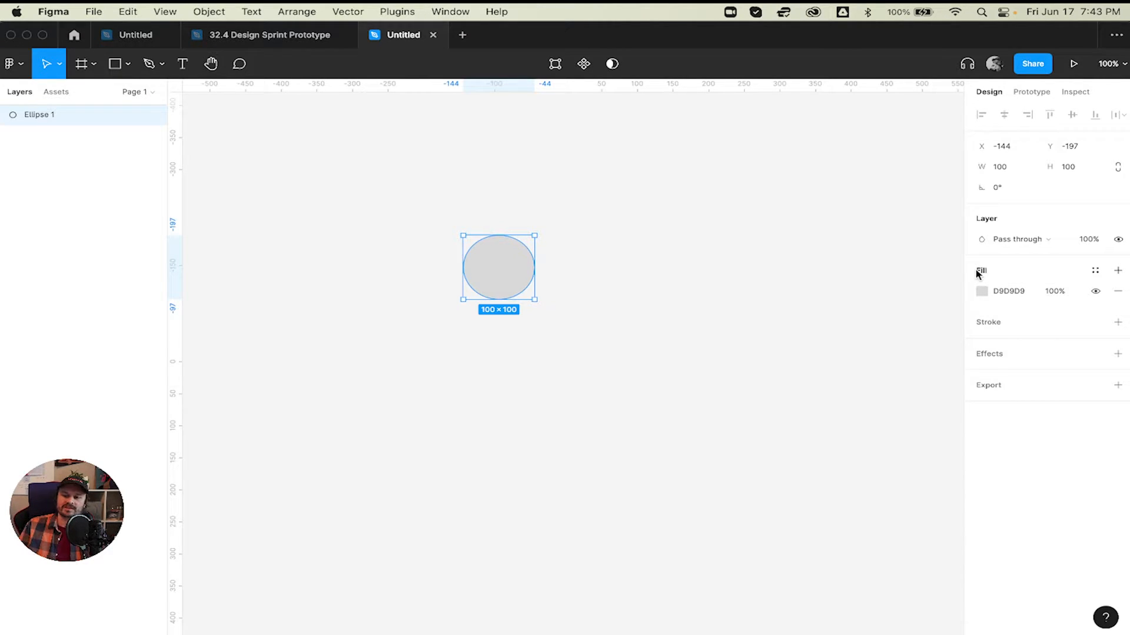
click(981, 292)
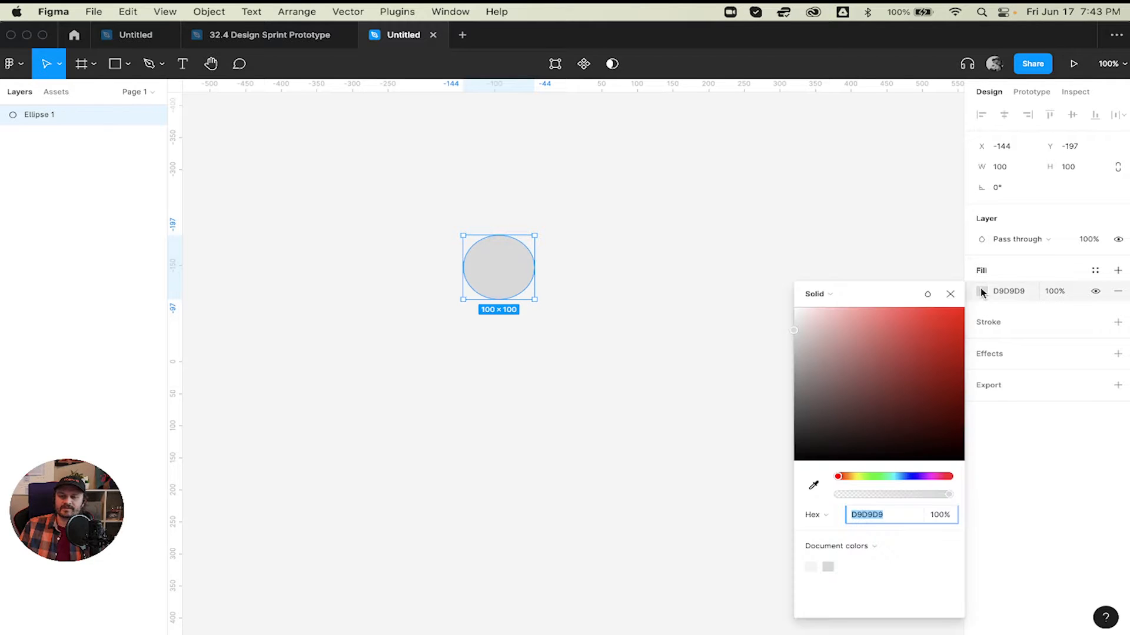
click(874, 305)
drag(871, 303, 867, 303)
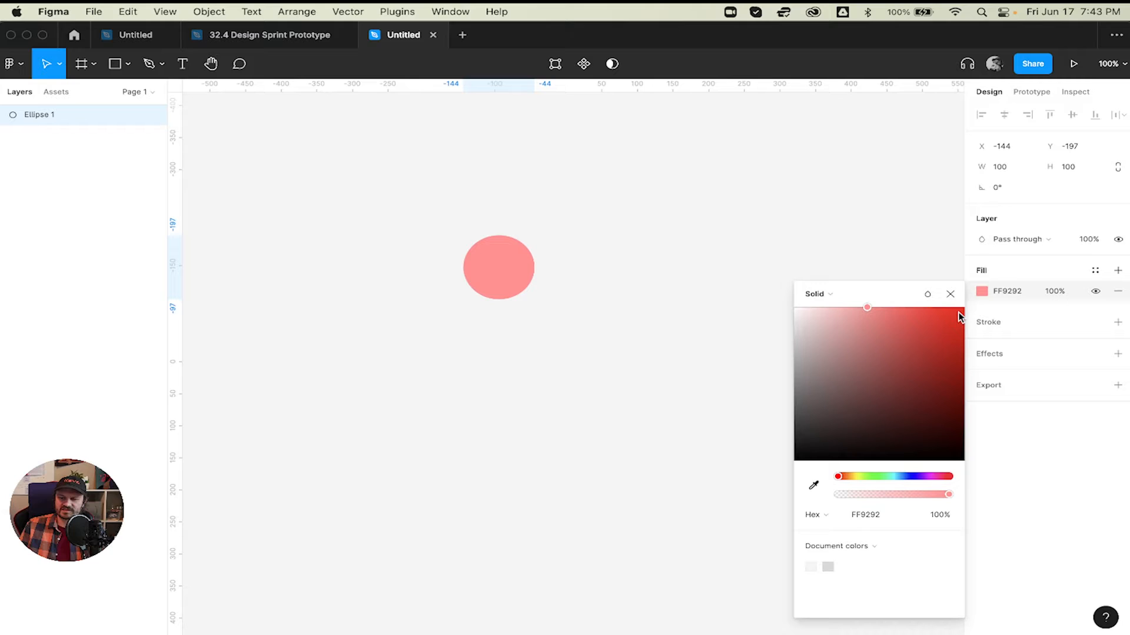
click(982, 291)
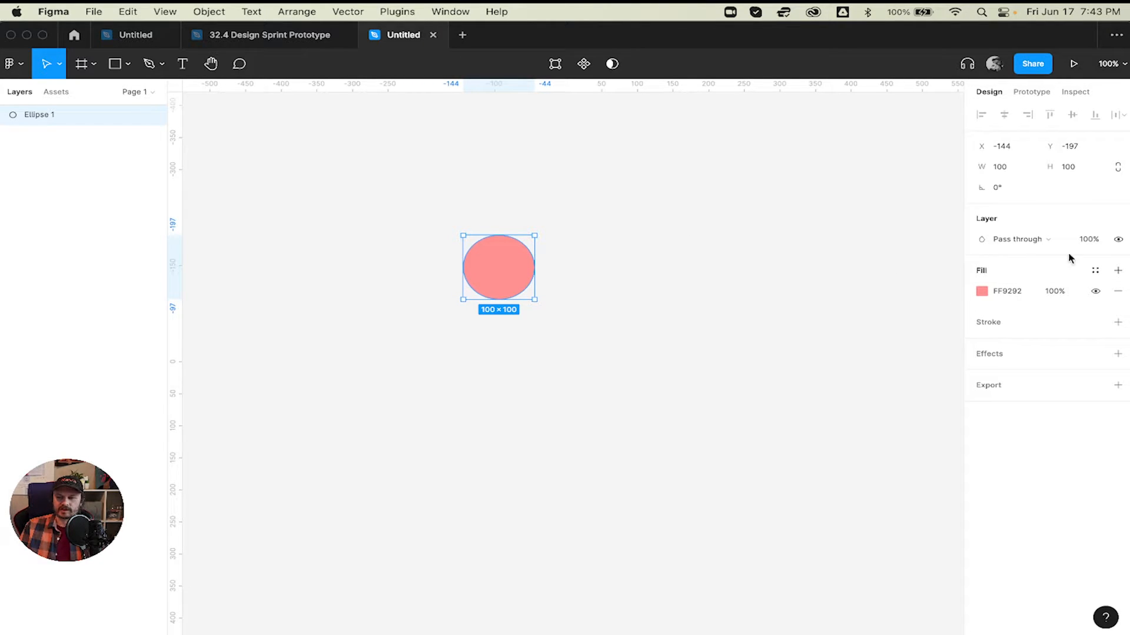
- Enable the WeGo library for this file to try out its color styles, and disable it again
click(1095, 271)
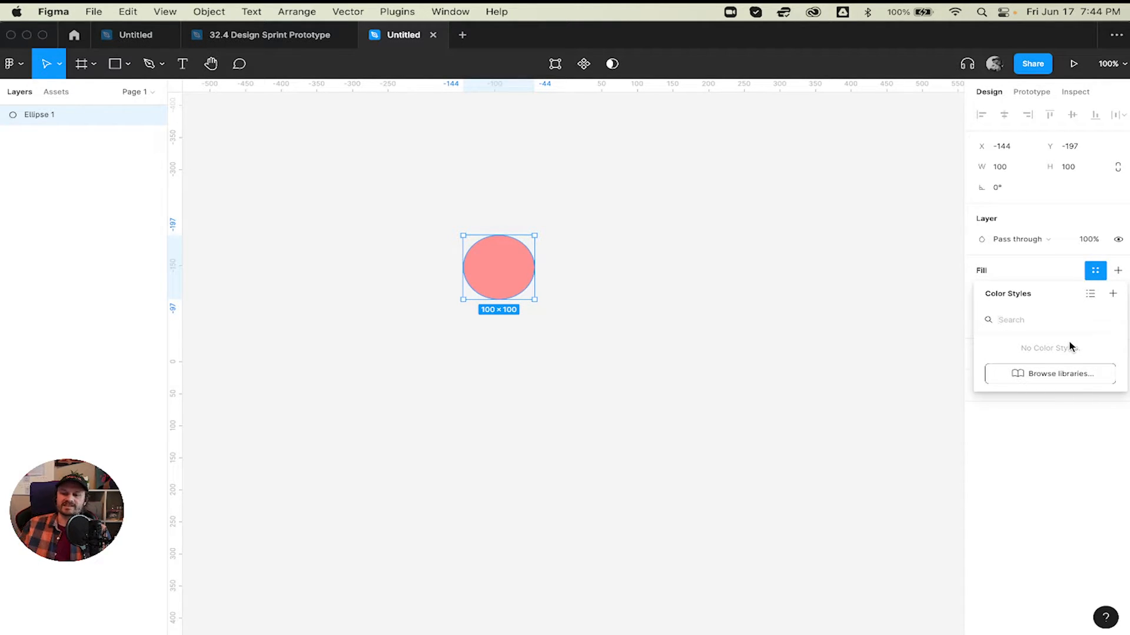
click(1047, 375)
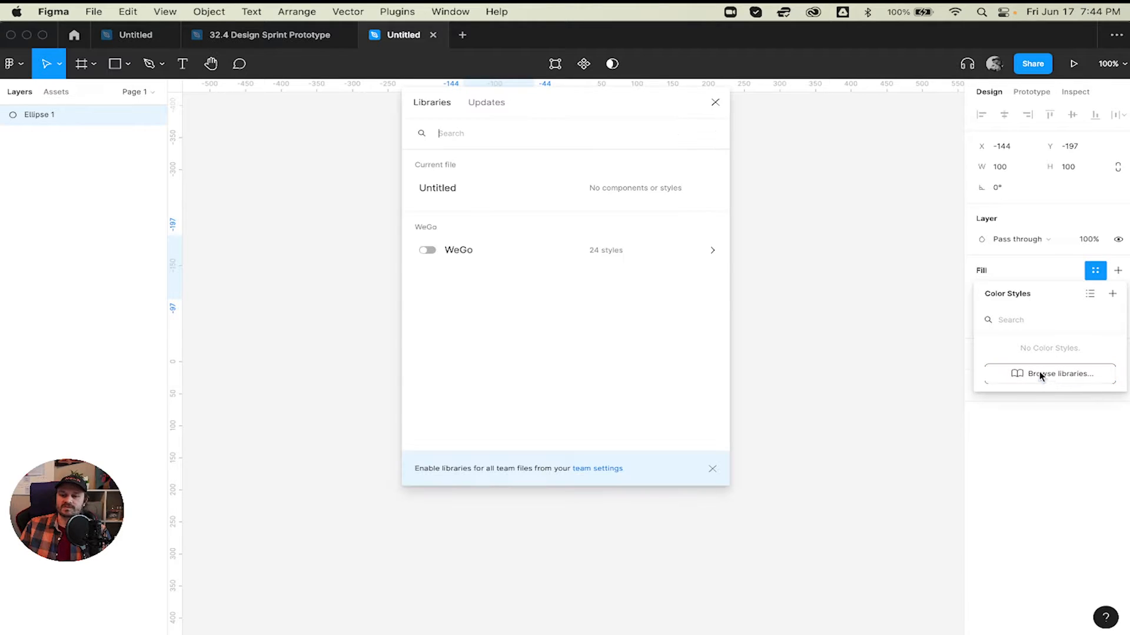
click(427, 249)
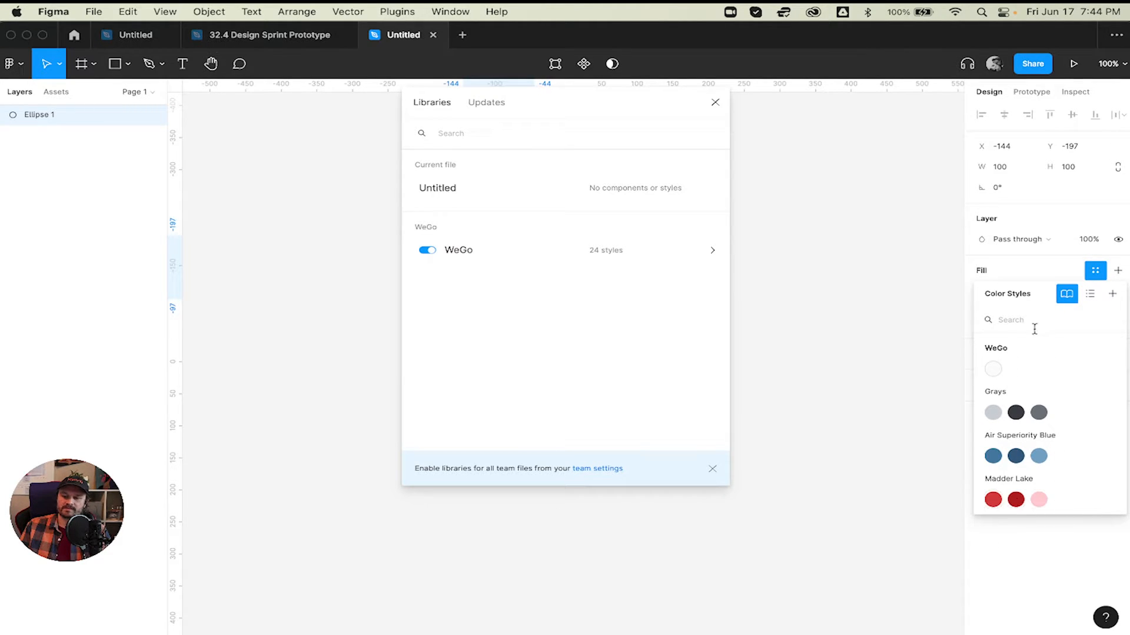
click(430, 253)
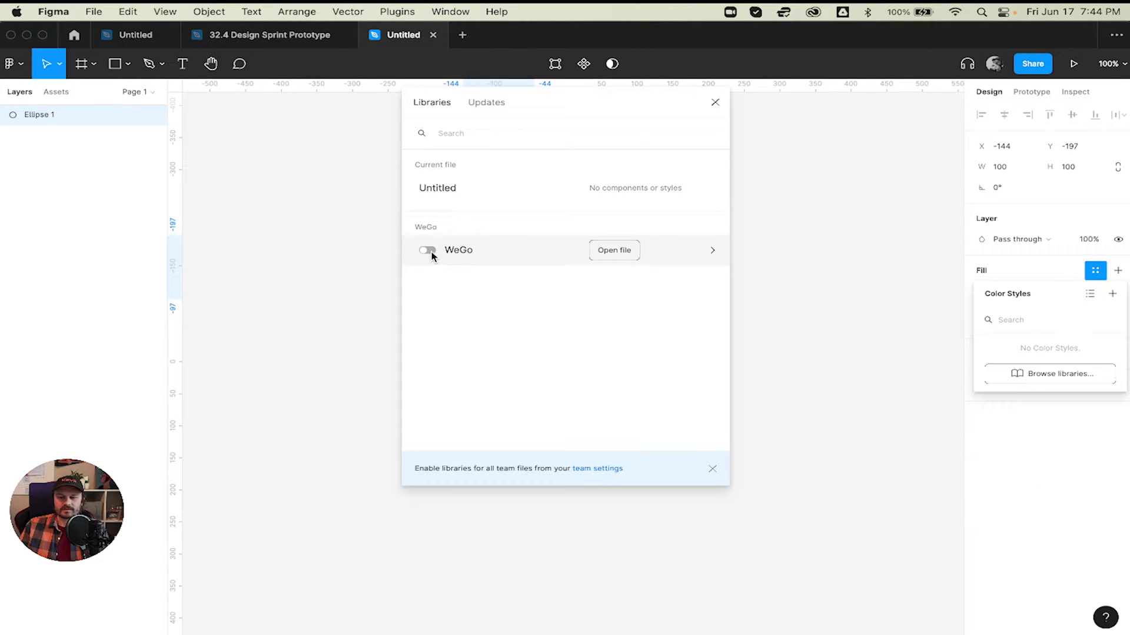
click(715, 103)
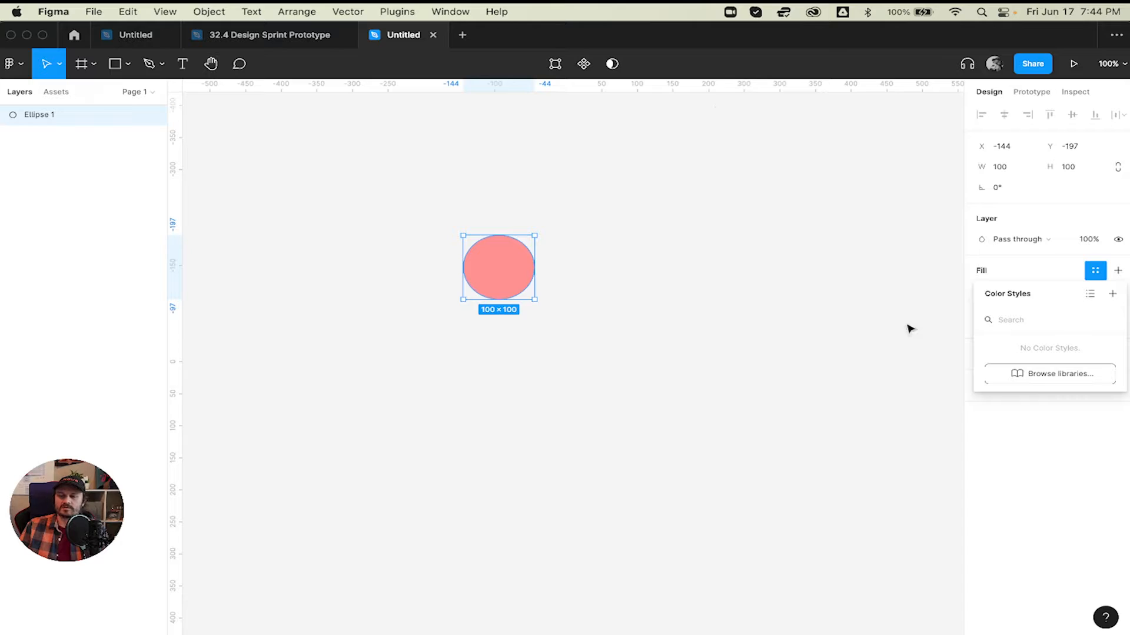
- Create a color style named Primary from the circle's light red fill
click(657, 240)
click(515, 269)
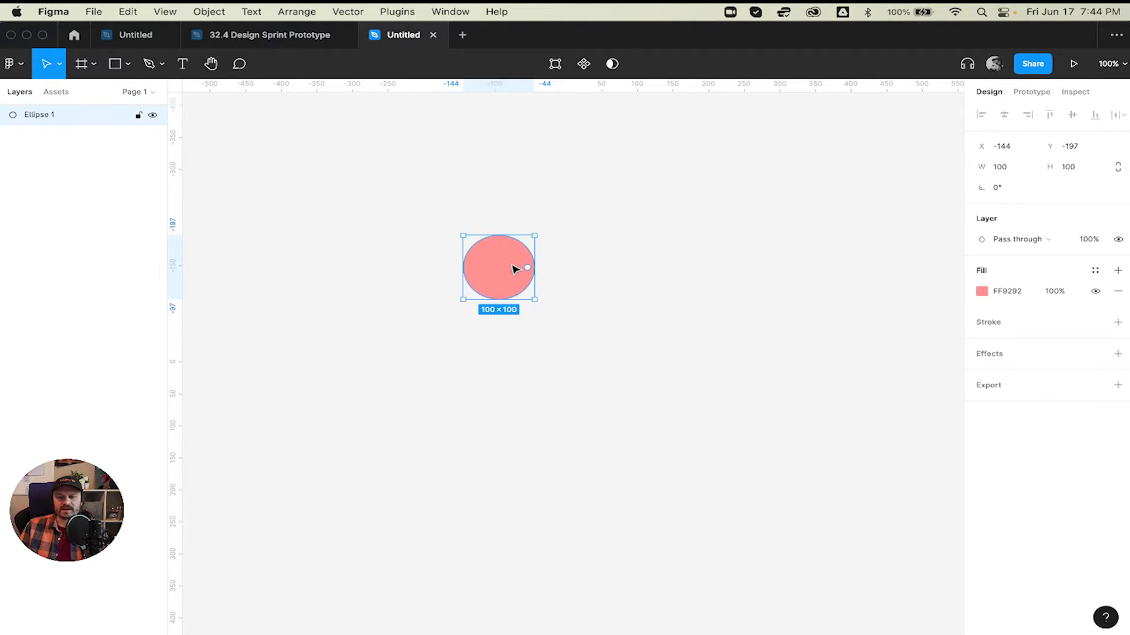
click(1095, 273)
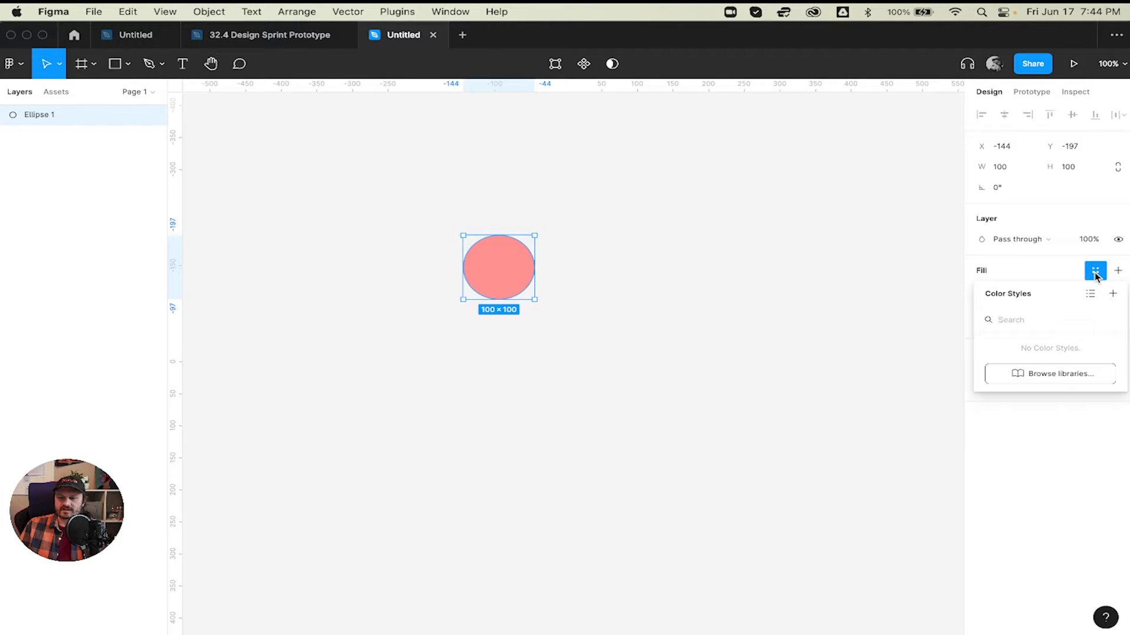
click(1113, 300)
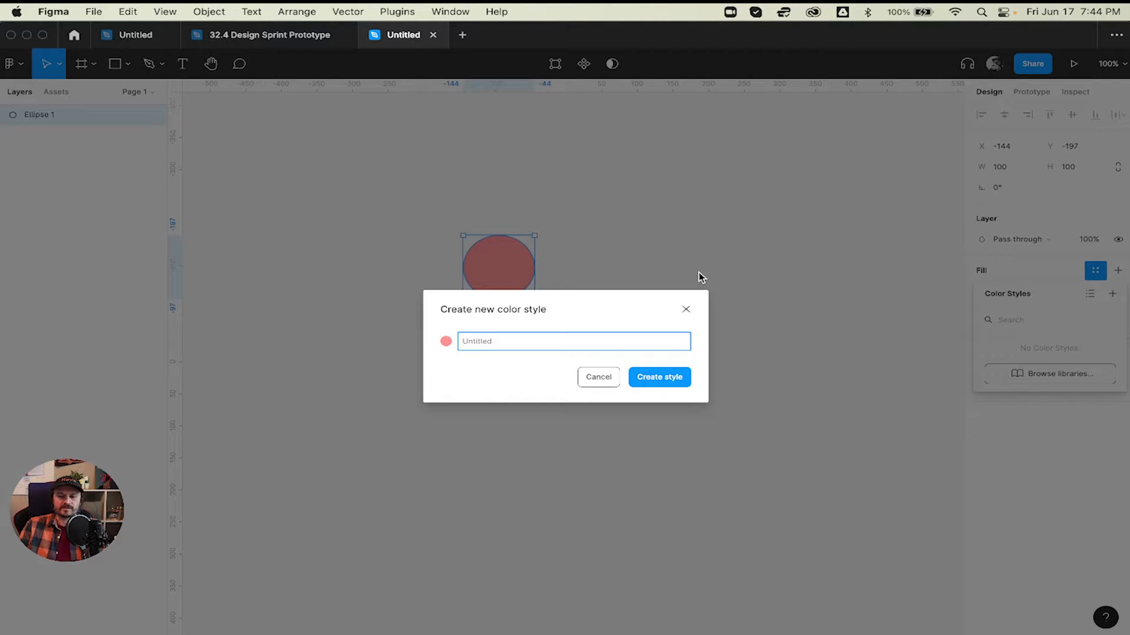
text(Primary Color)
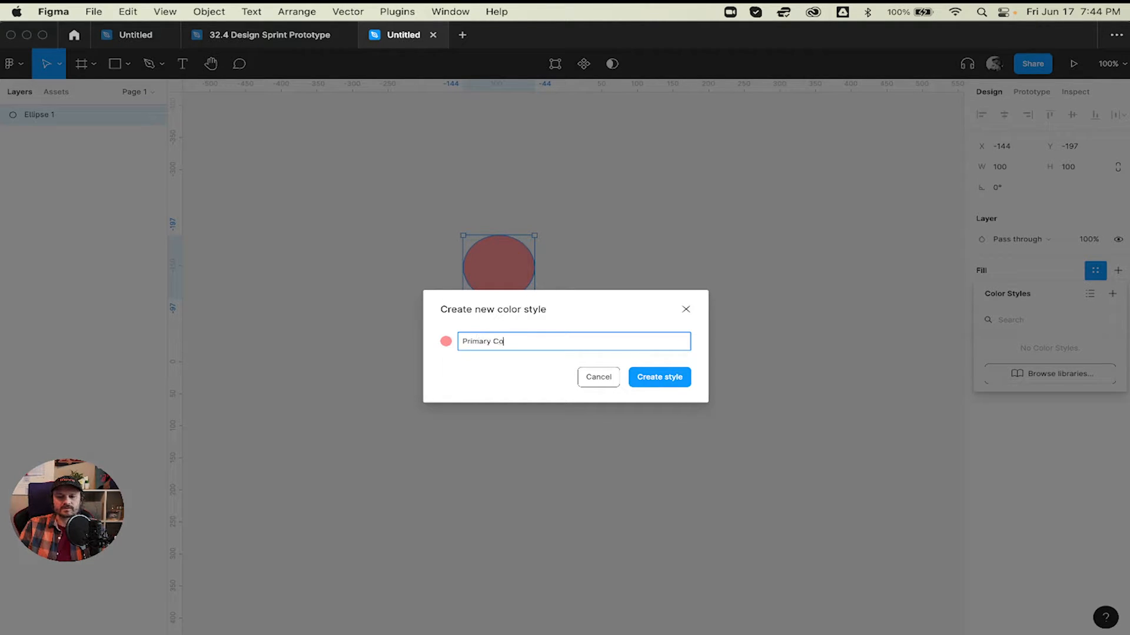
key(BackSpace)
key(BackSpace)
key(BackSpace)
key(BackSpace)
key(BackSpace)
key(BackSpace)
key(BackSpace)
text(y)
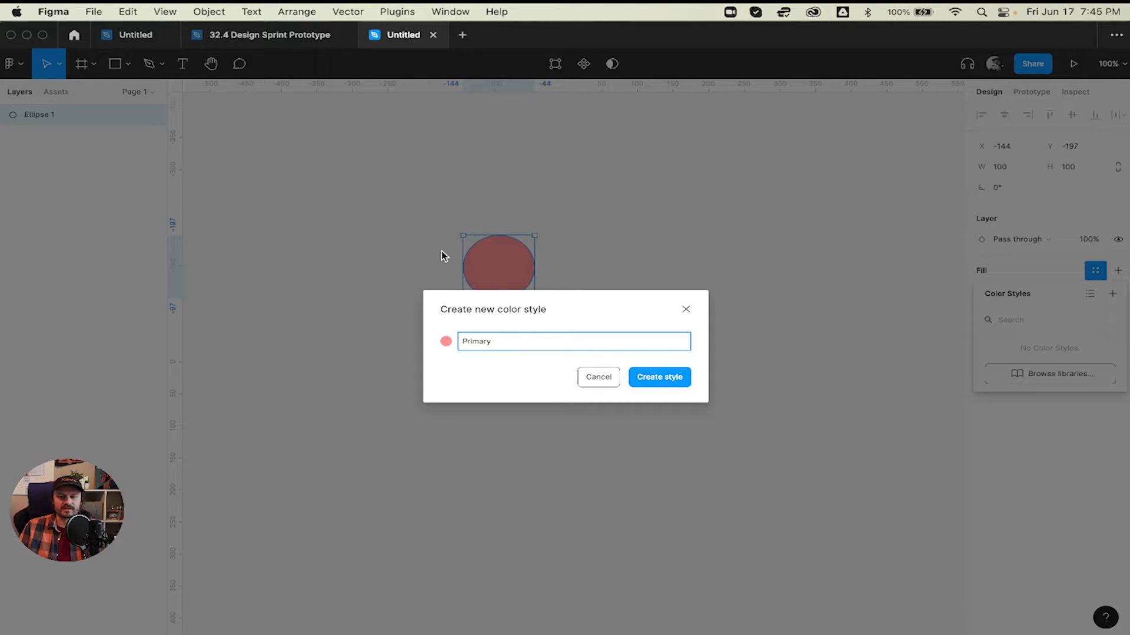
click(661, 380)
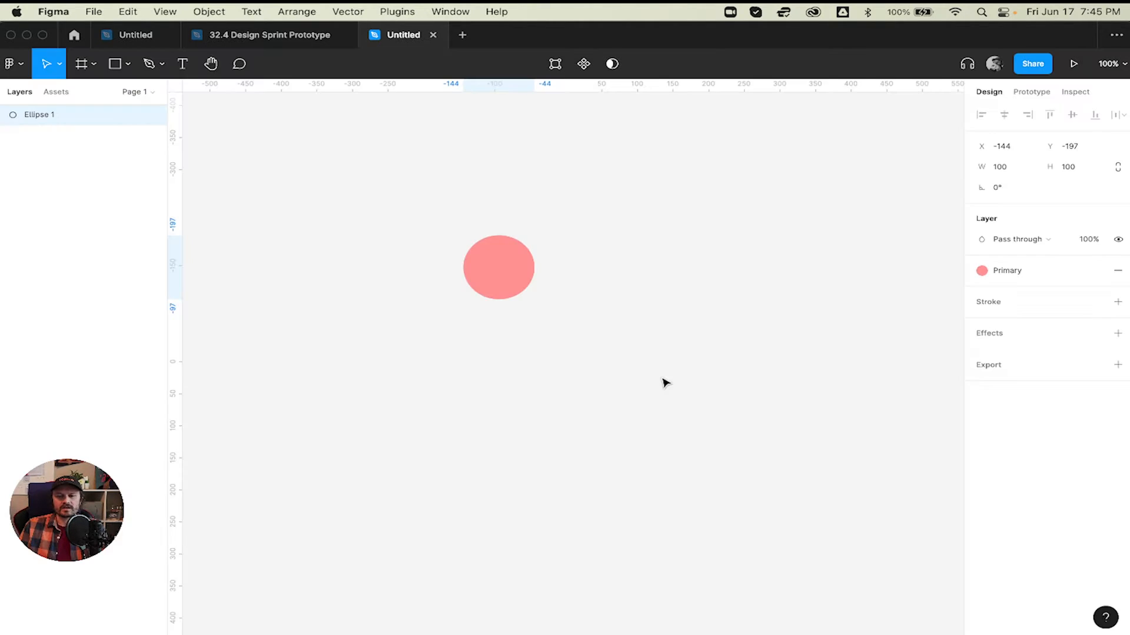
click(693, 339)
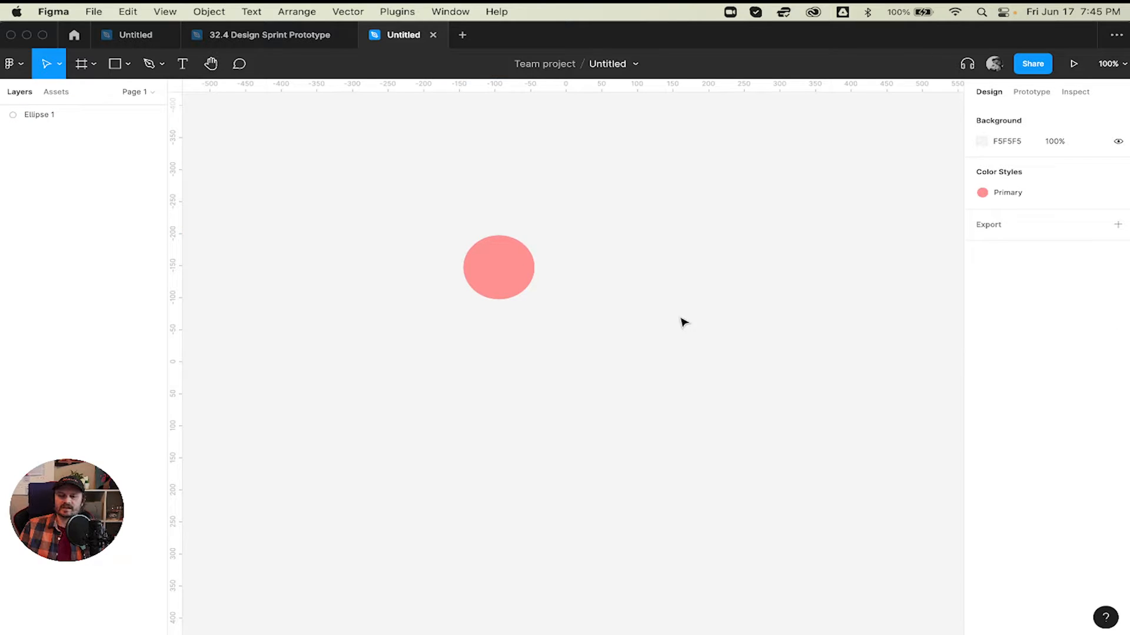
- Detach the Primary style from the circle's fill and reapply it
click(506, 269)
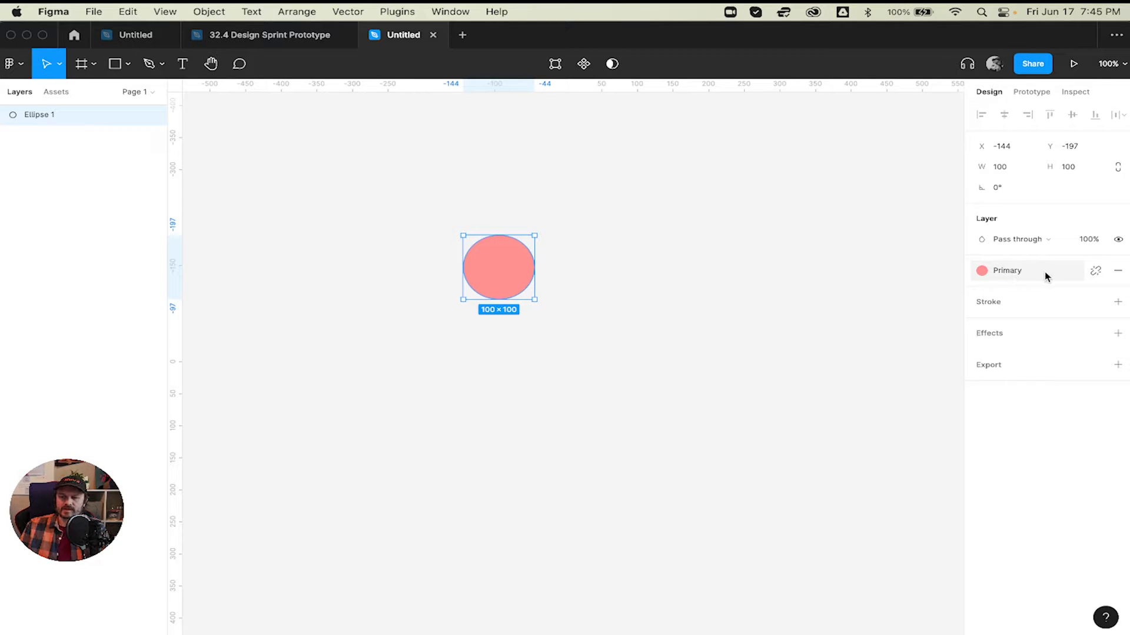
click(1095, 272)
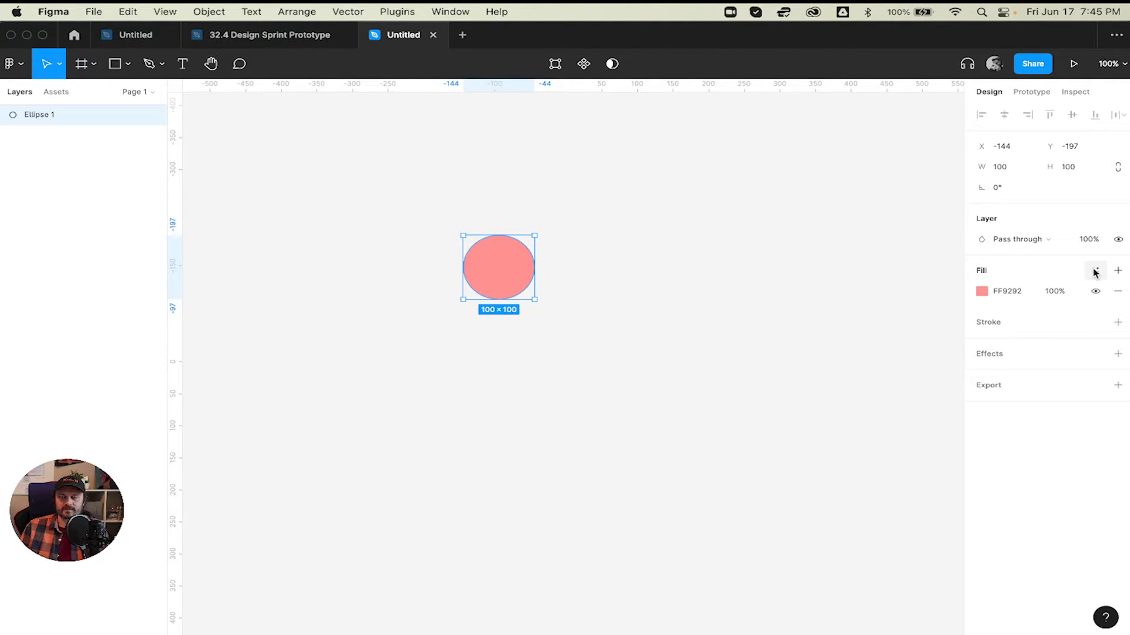
click(982, 291)
click(950, 293)
click(1095, 272)
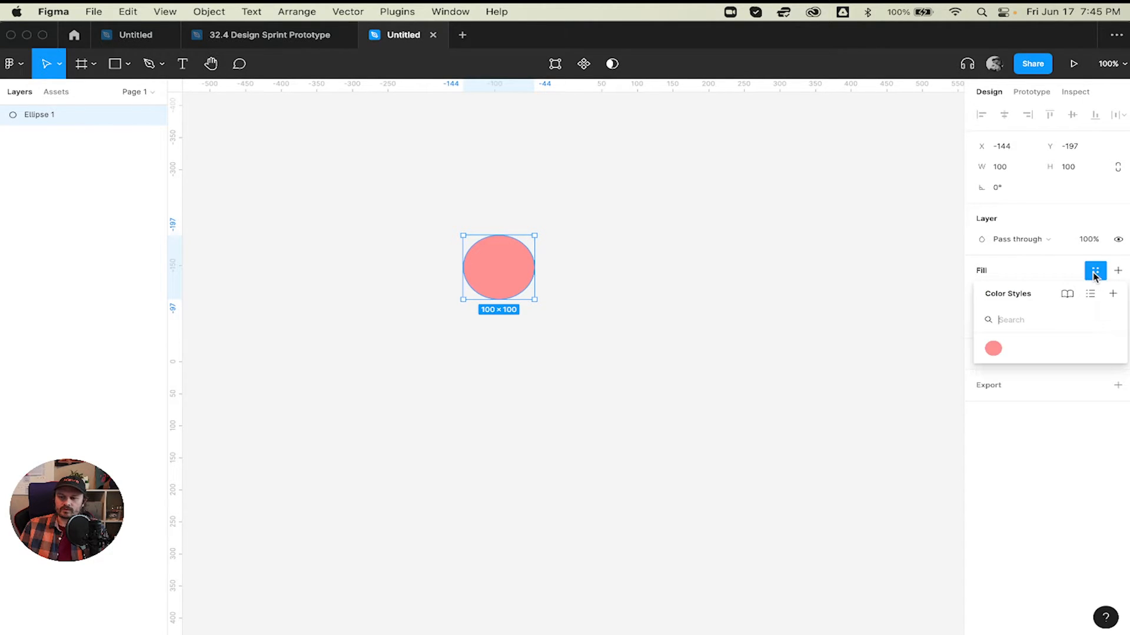
click(993, 349)
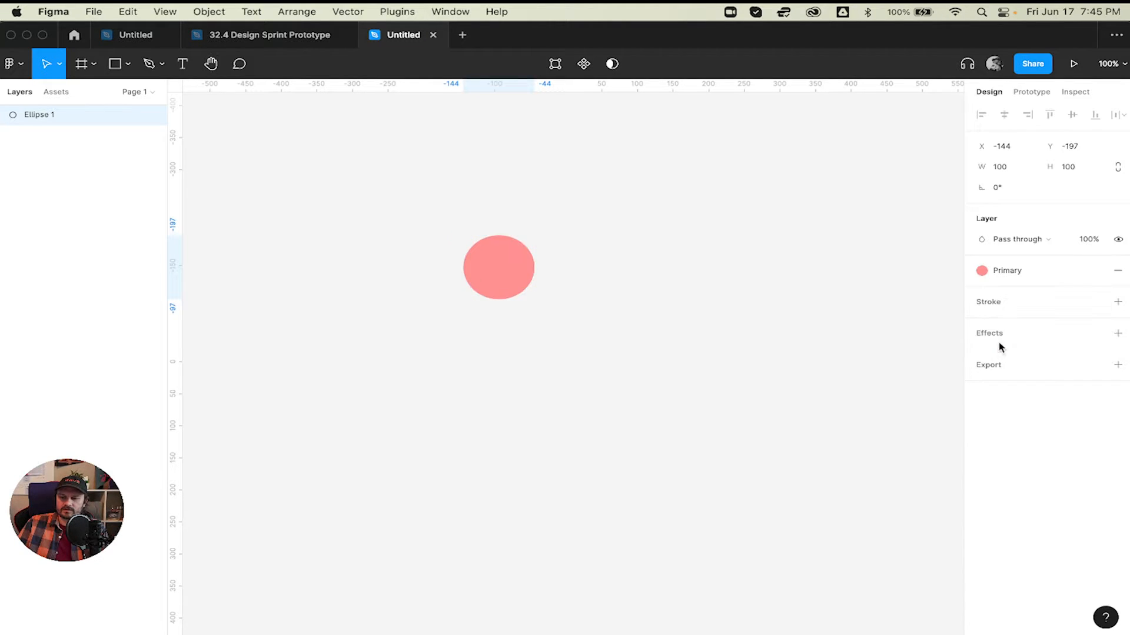
- Open the circle's color style picker, move it onto the canvas area and compare its grid and list views, ending in list view
click(1082, 272)
click(1088, 297)
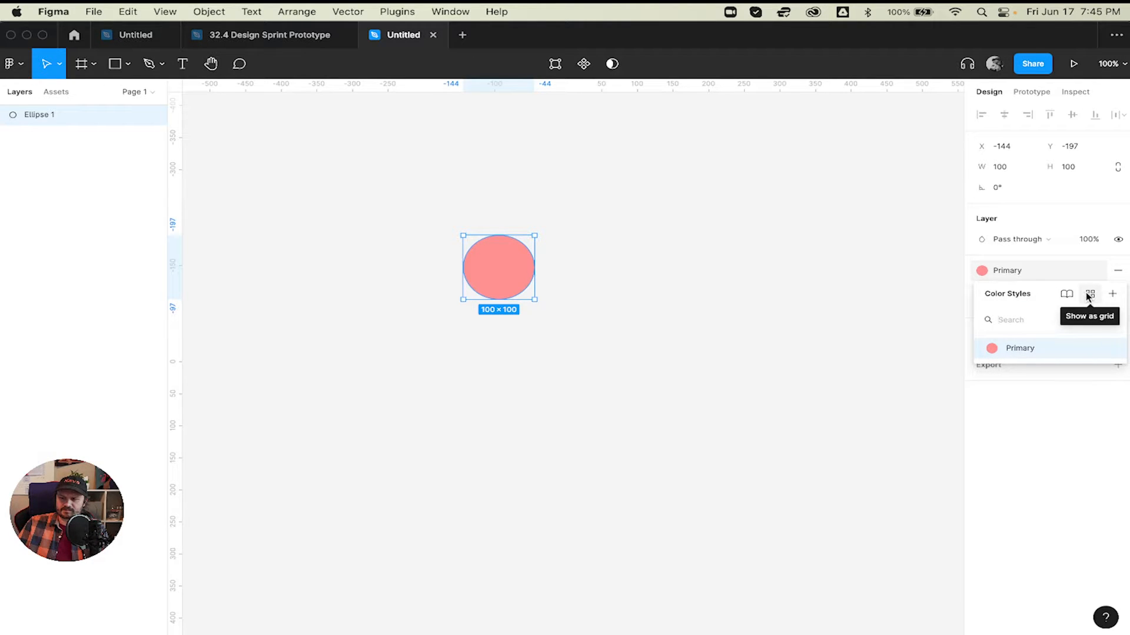
click(1085, 291)
click(1086, 292)
click(1086, 291)
click(1086, 291)
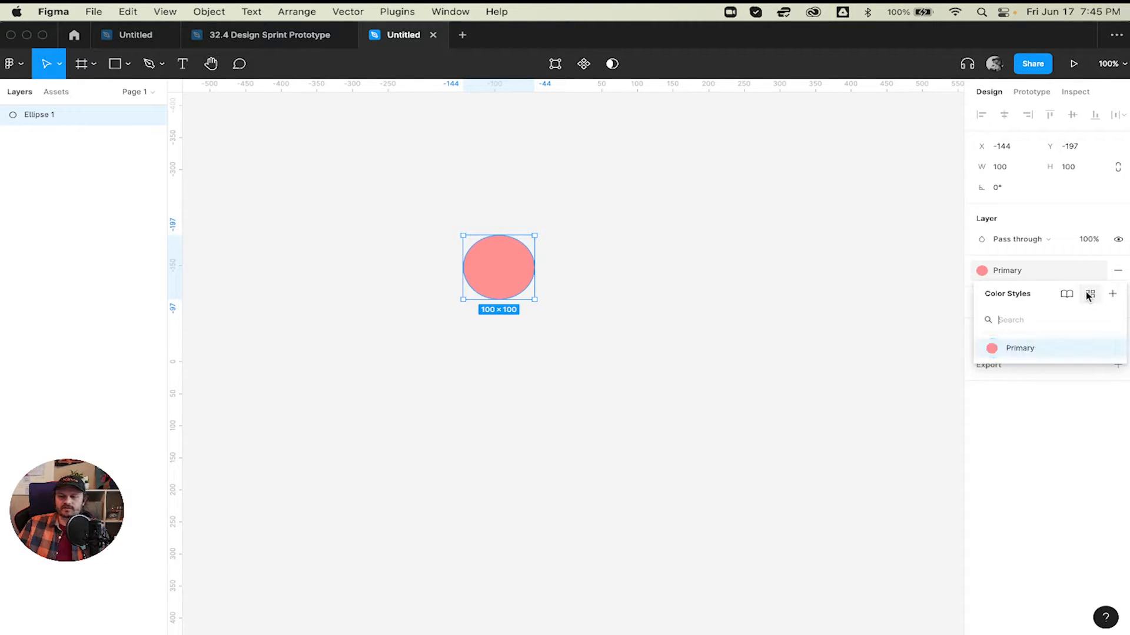
drag(1045, 294, 781, 261)
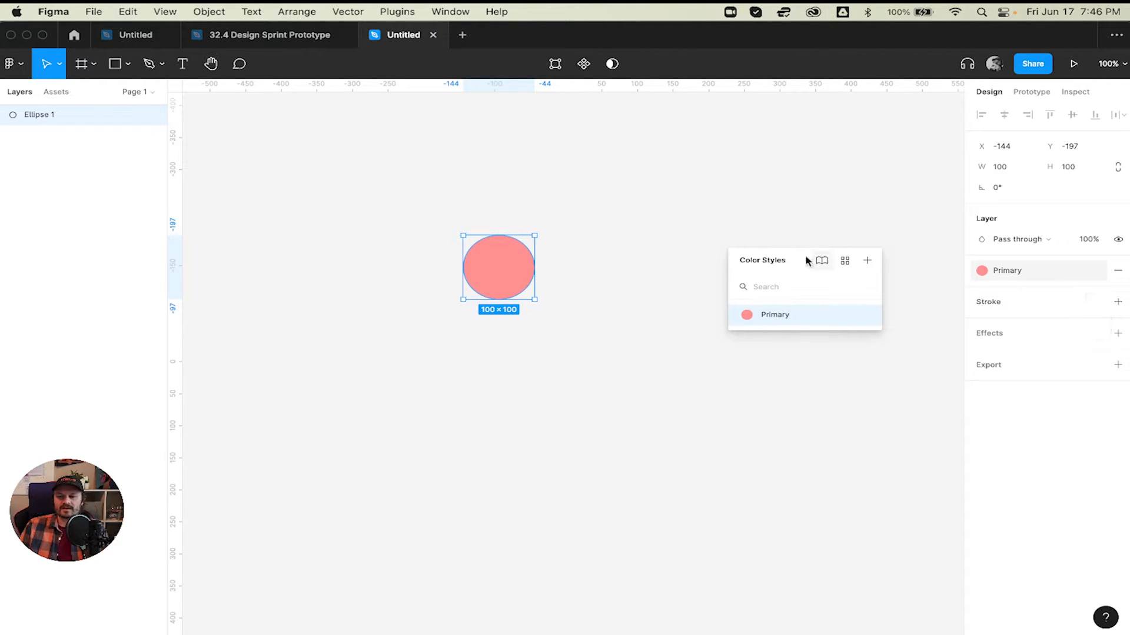
drag(777, 260, 791, 326)
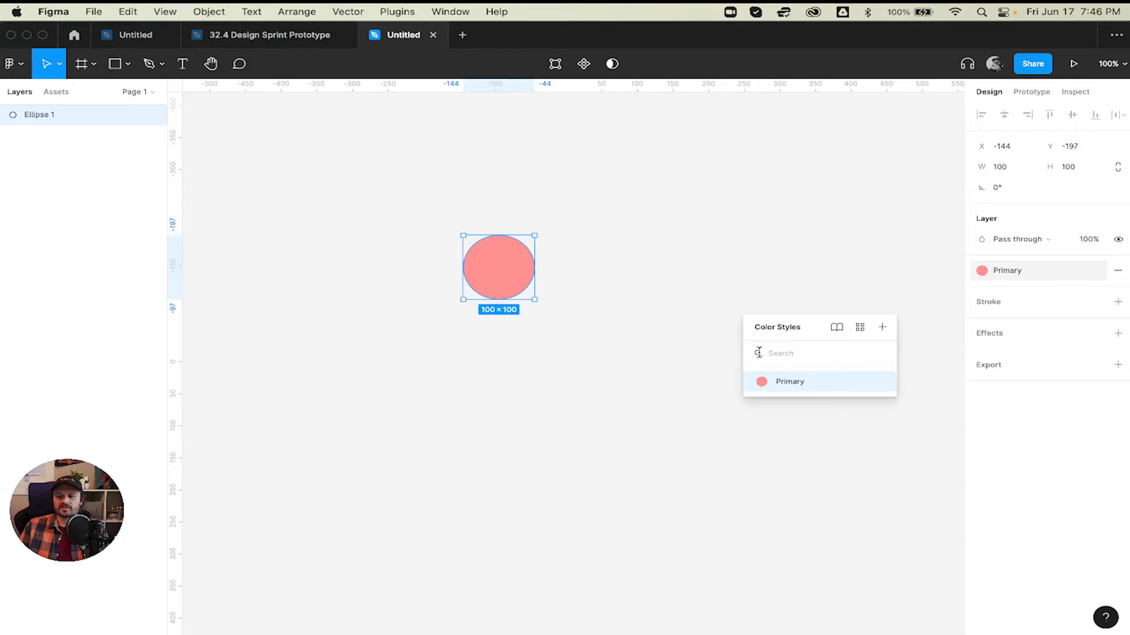
click(858, 329)
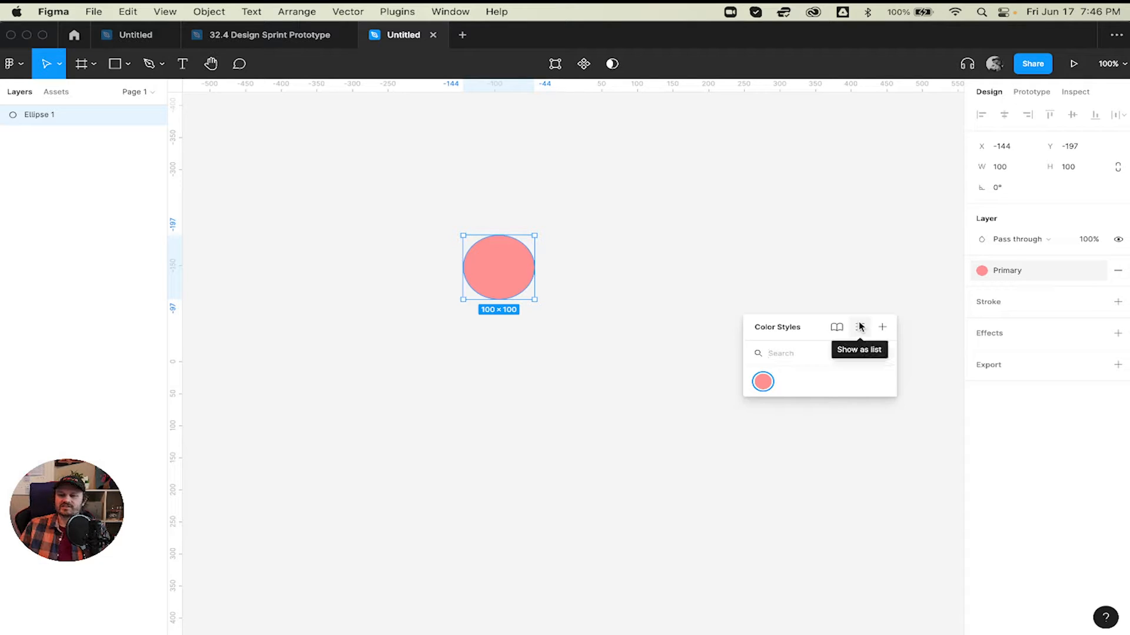
click(859, 328)
click(859, 327)
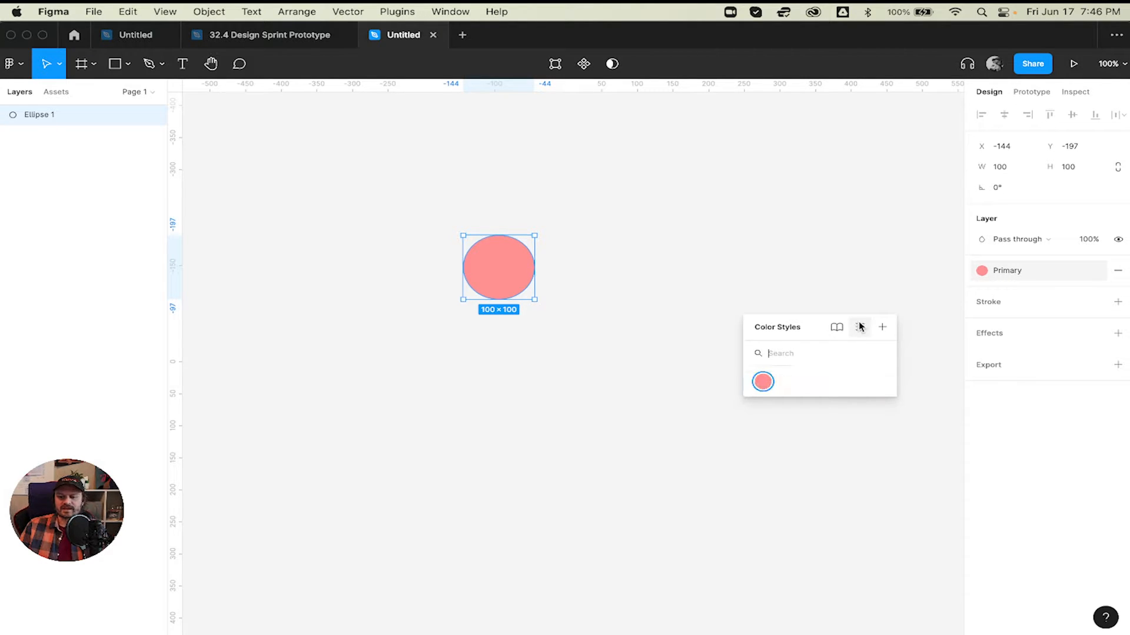
click(859, 327)
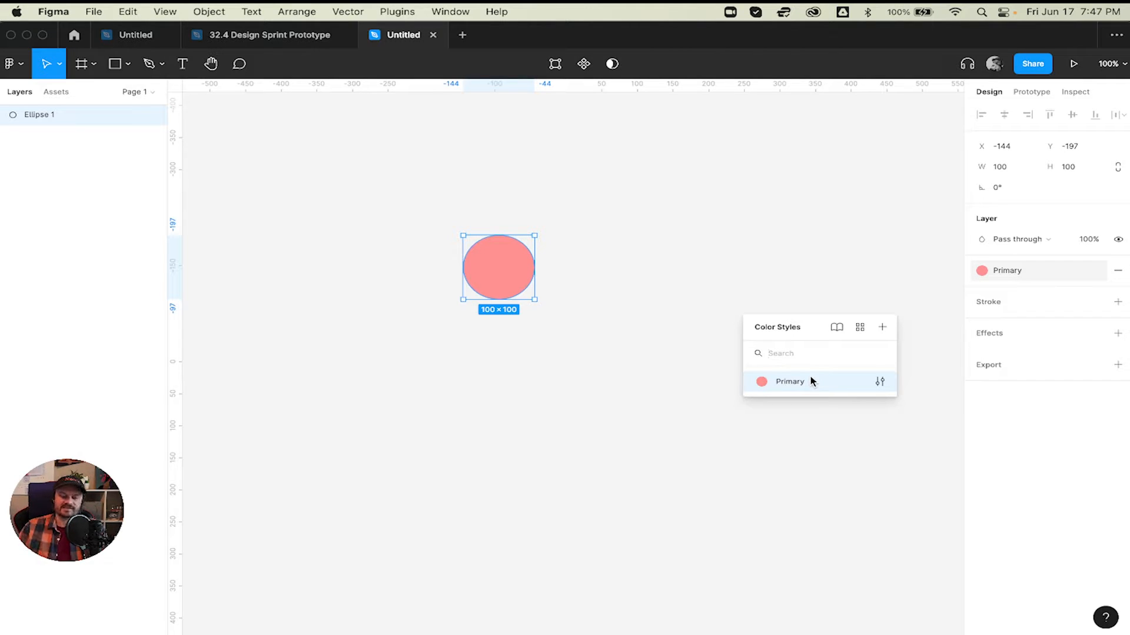
- Open the Primary color style for editing and look over its name and description fields
click(880, 382)
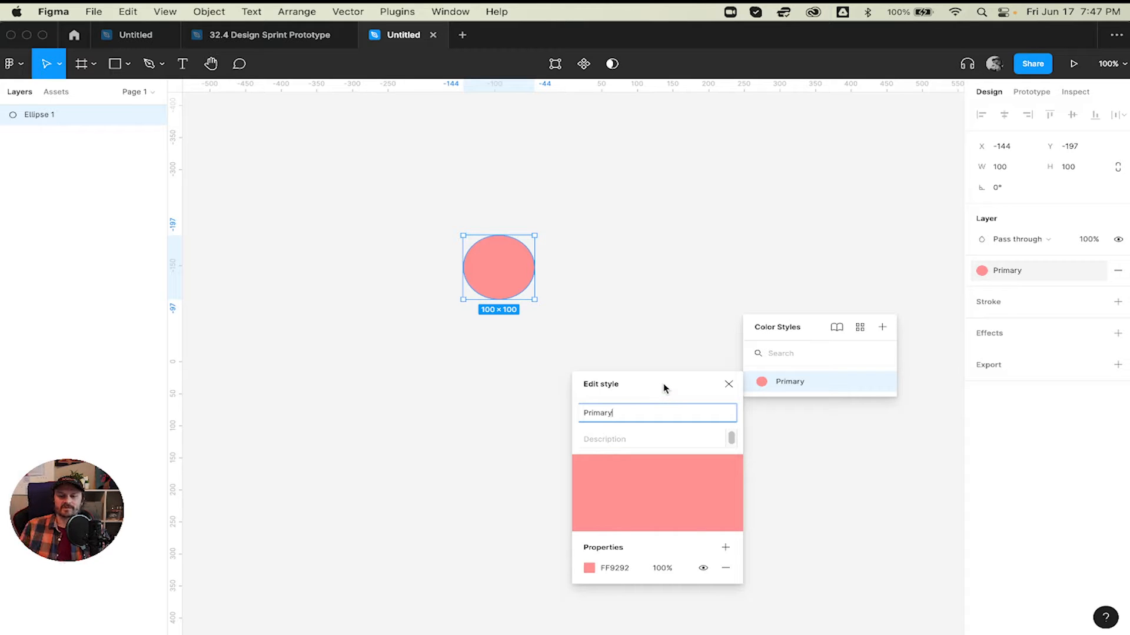
drag(663, 383, 645, 366)
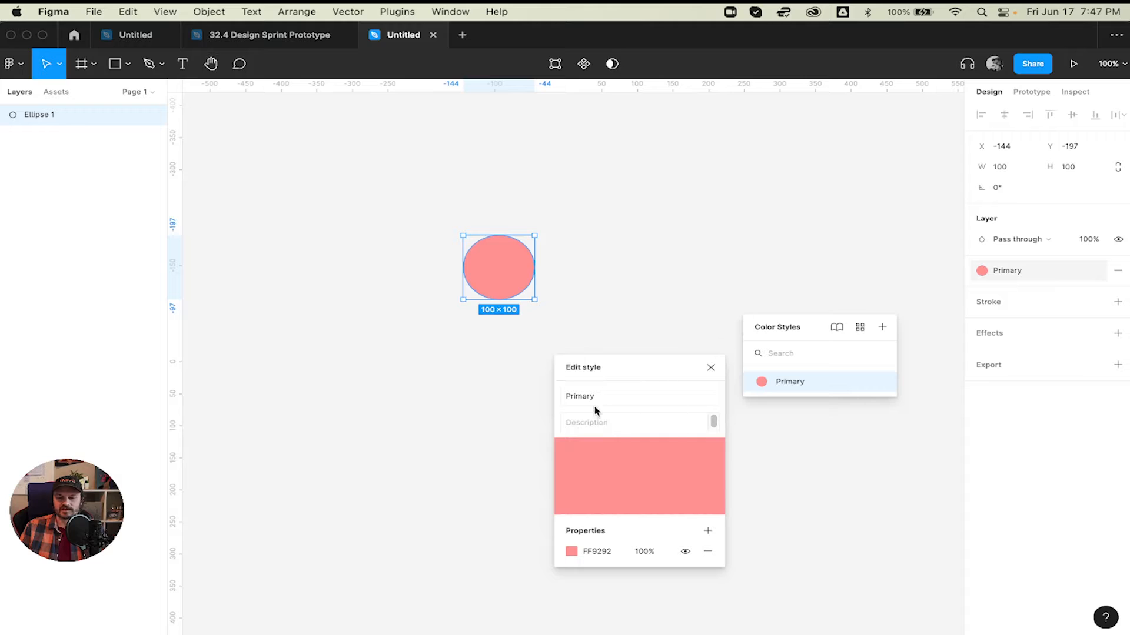
click(617, 398)
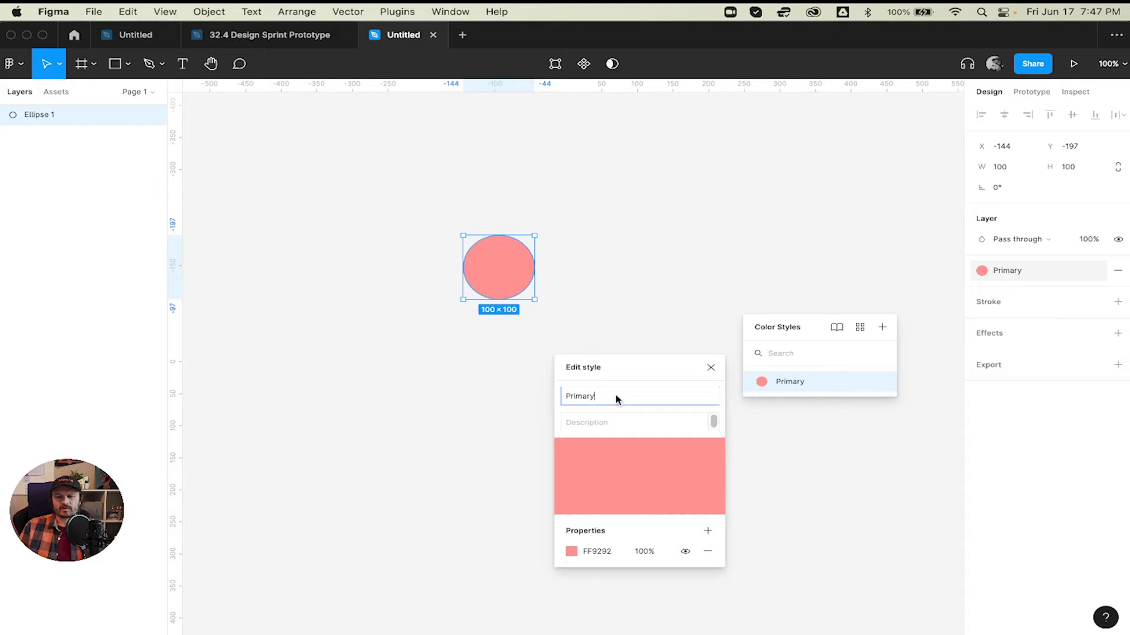
click(585, 398)
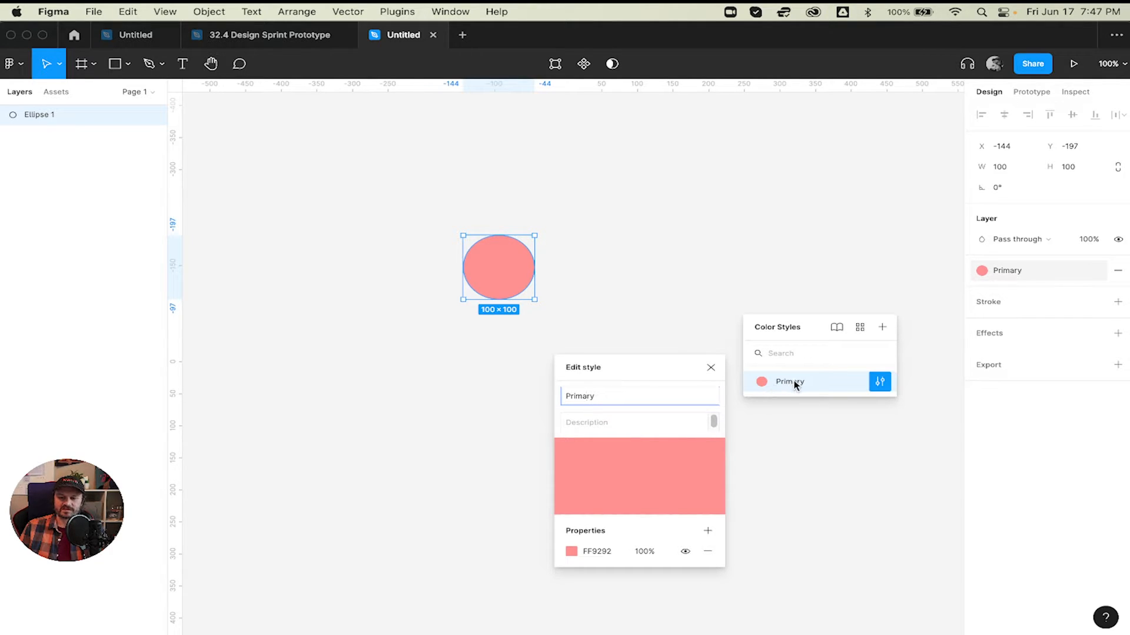
click(626, 423)
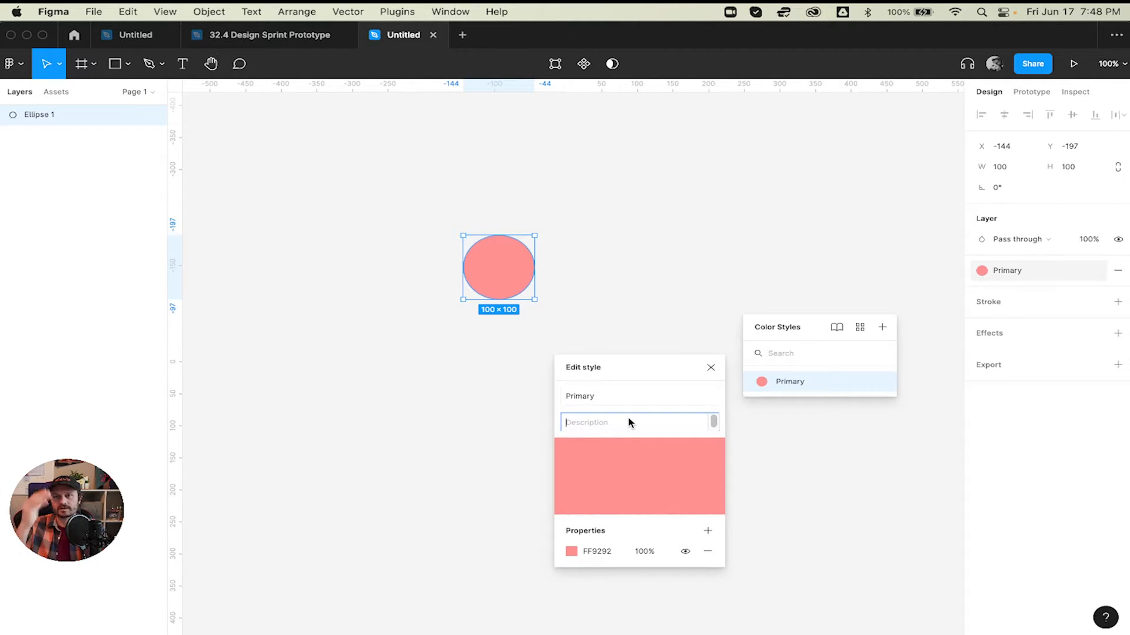
click(611, 486)
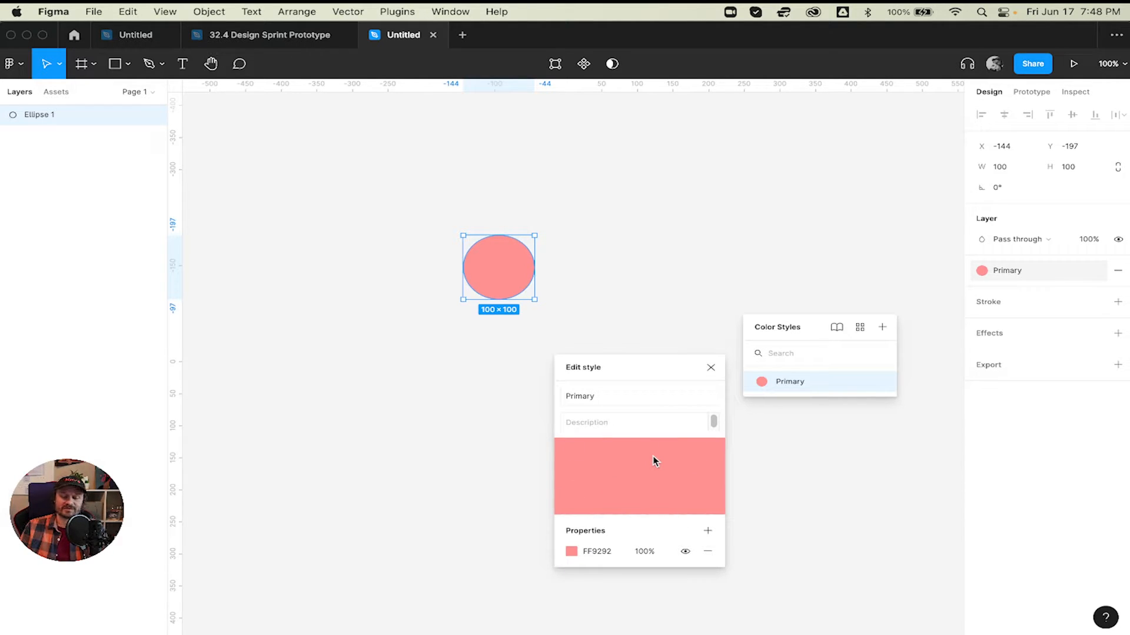
- Try the dark red 964F4F as the Primary style's color, restore FF9292, and finish editing the style
click(570, 552)
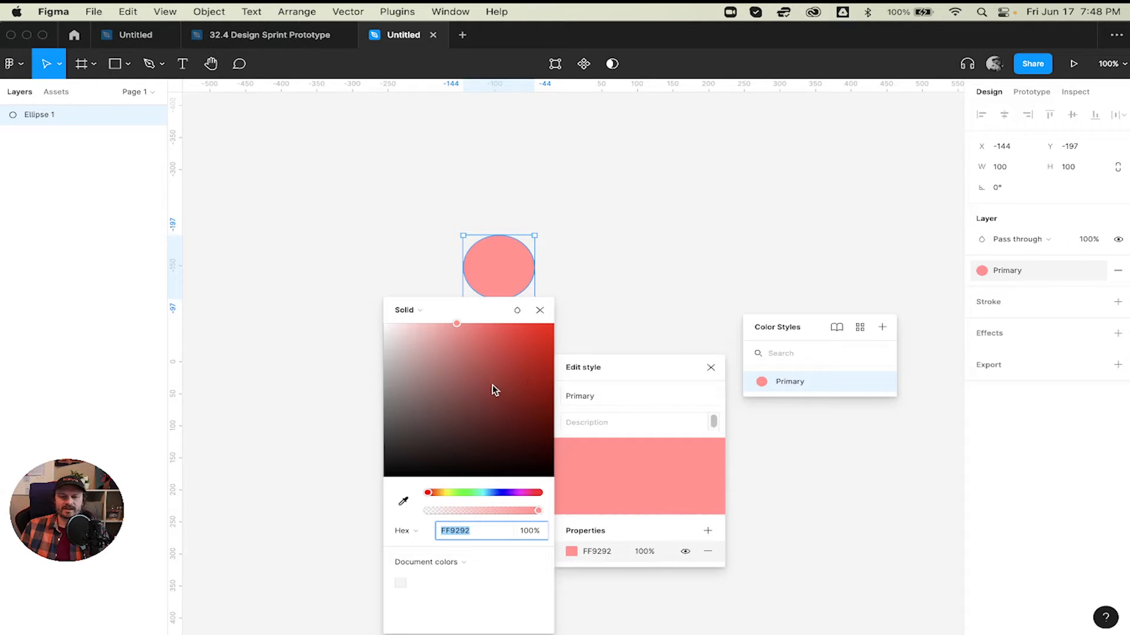
drag(497, 388, 464, 387)
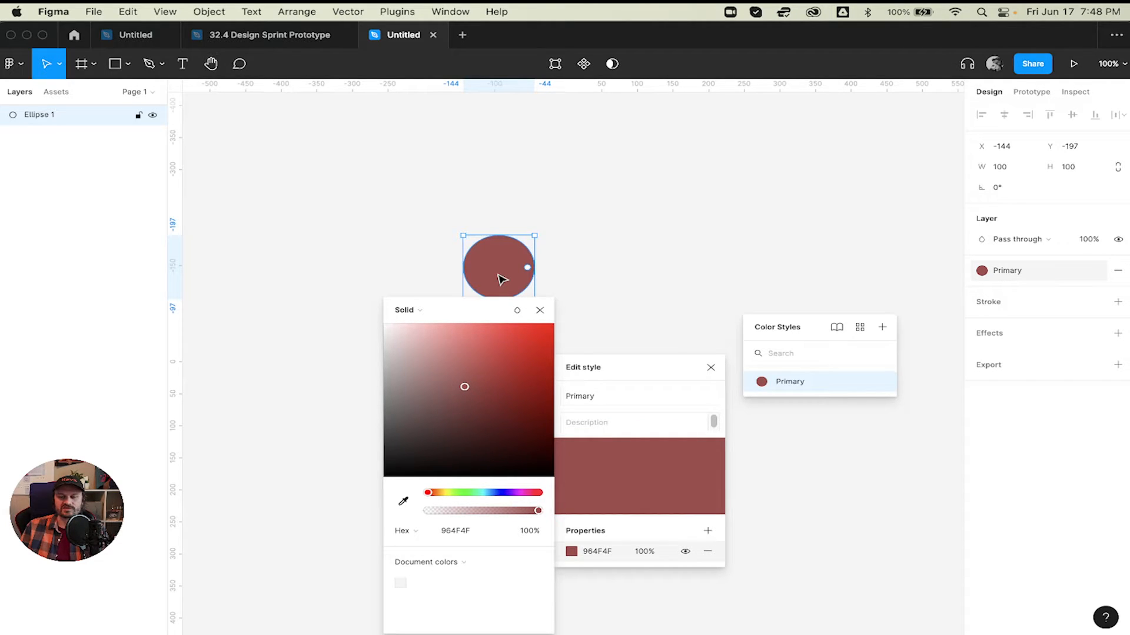
click(456, 325)
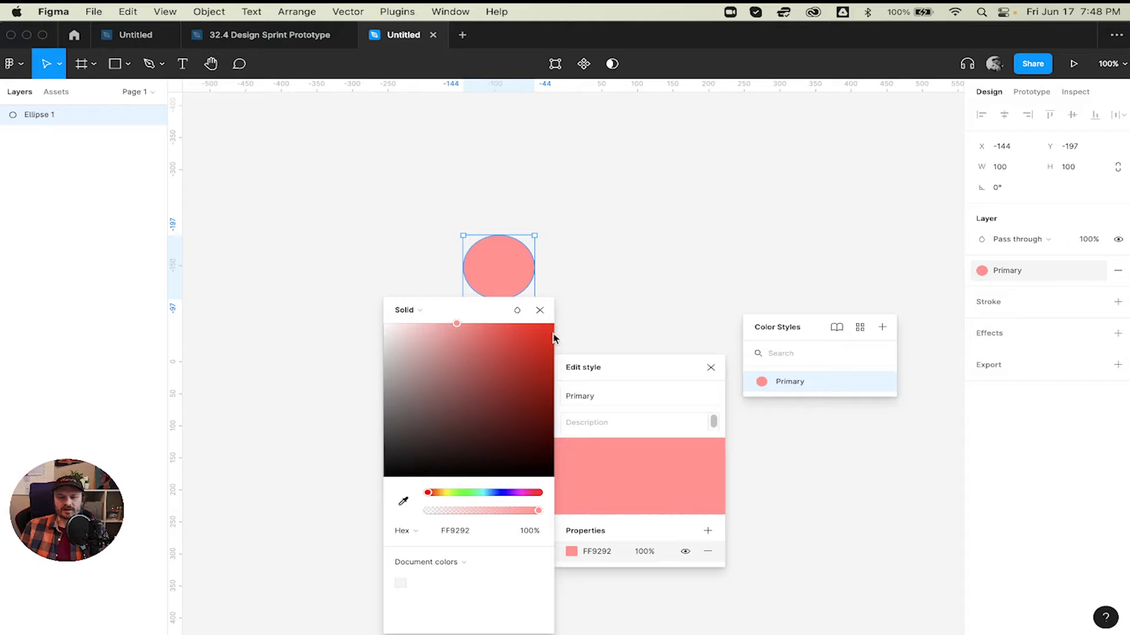
click(540, 310)
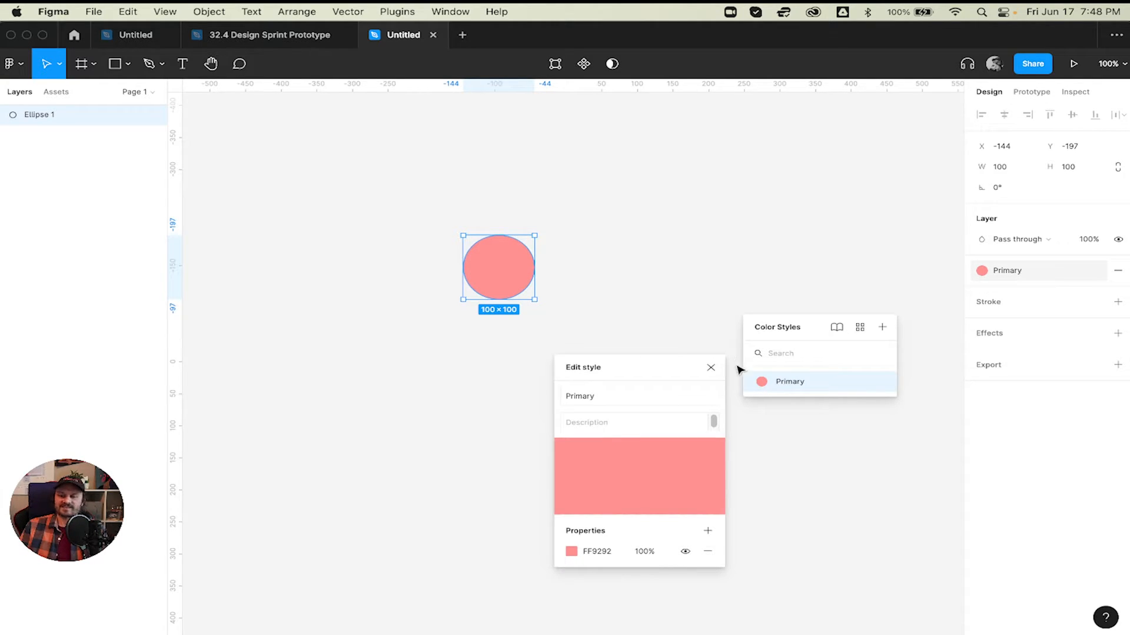
click(710, 368)
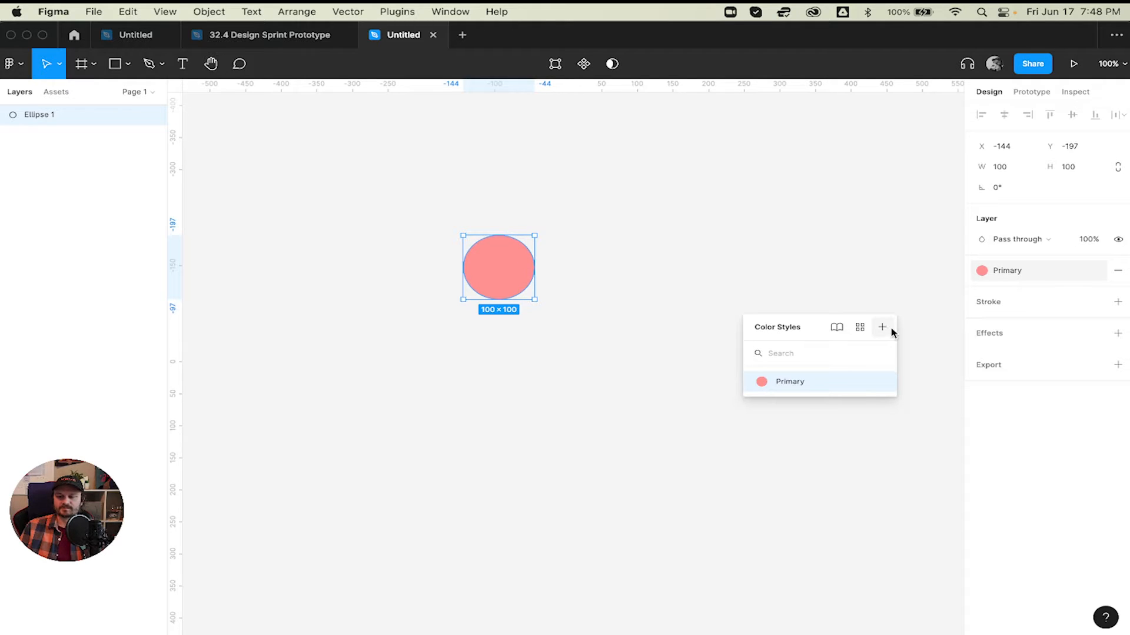
click(882, 328)
click(595, 374)
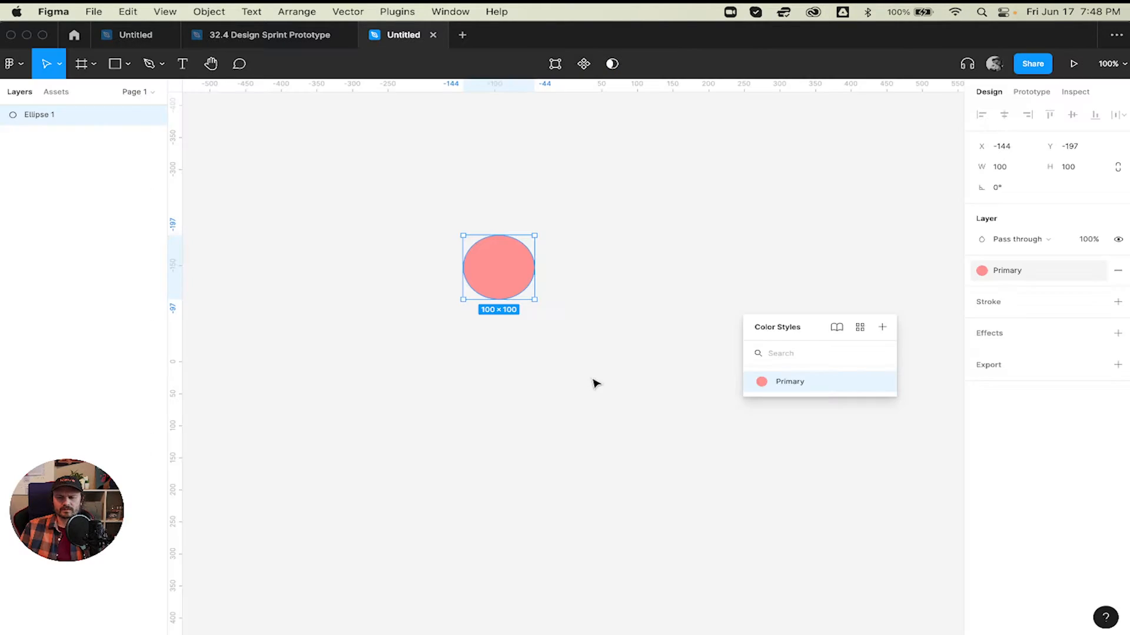
drag(802, 324, 757, 342)
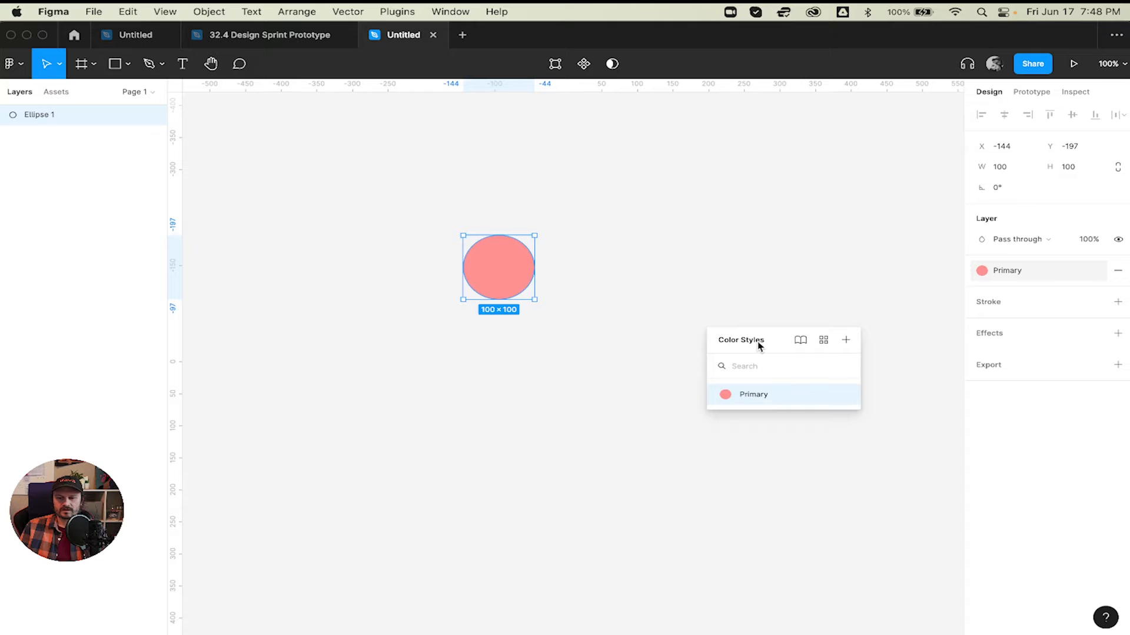
click(794, 285)
- Delete the circle from the canvas, keeping the Primary color style in the file
click(502, 268)
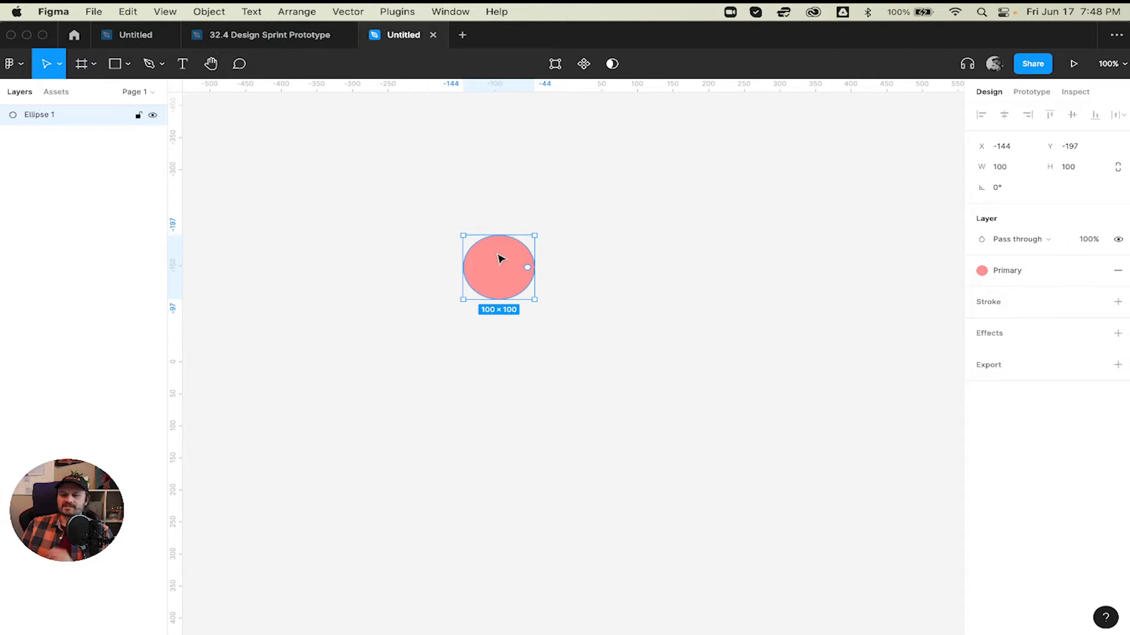
drag(501, 259, 451, 254)
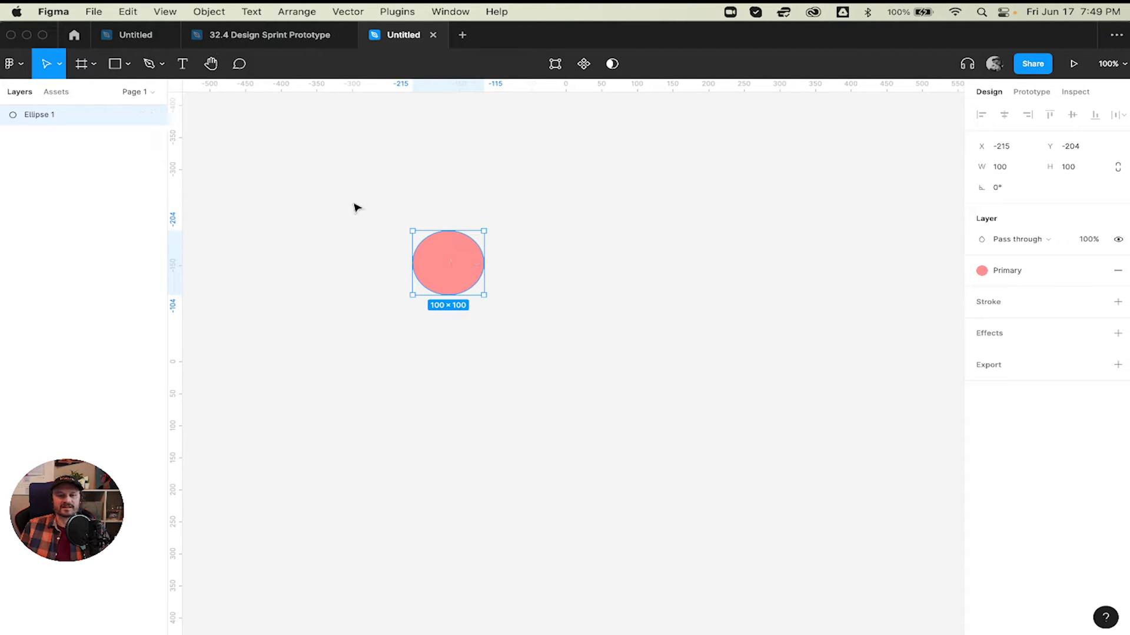
key(Delete)
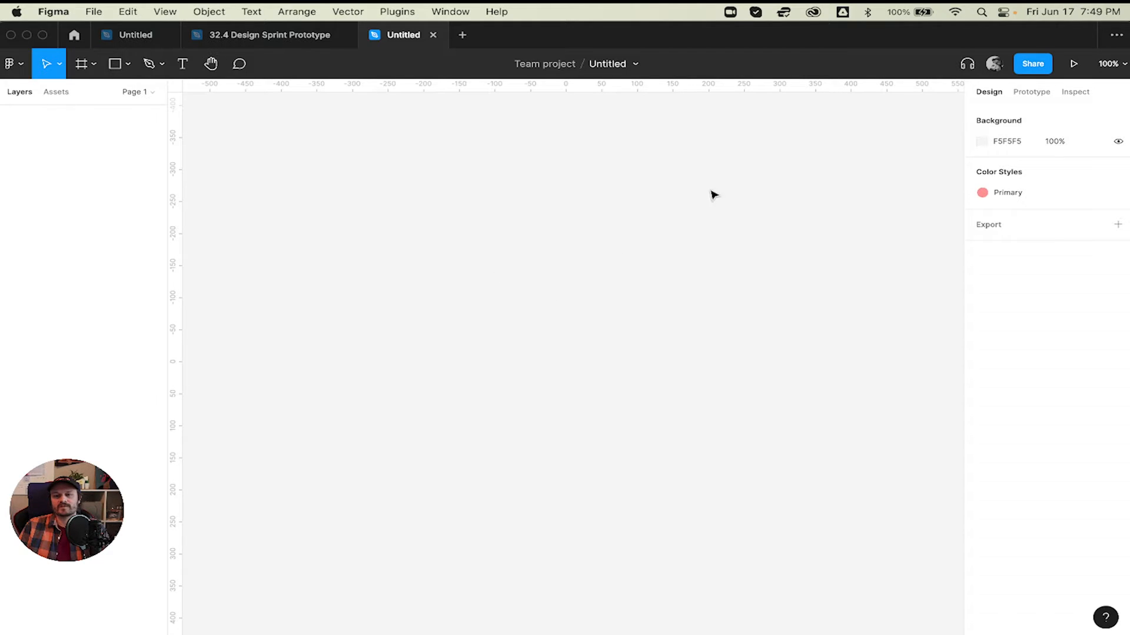
scroll(722, 285, down, 3)
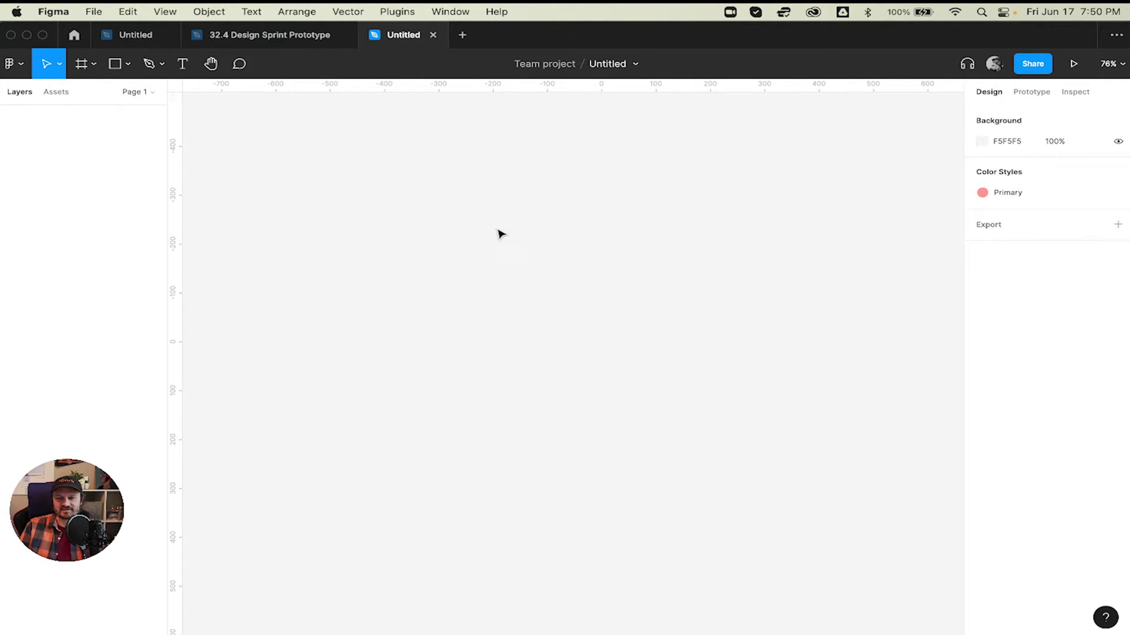
- Try the Primary color style on the fill of a new 100 × 100 circle and delete that circle
key(o)
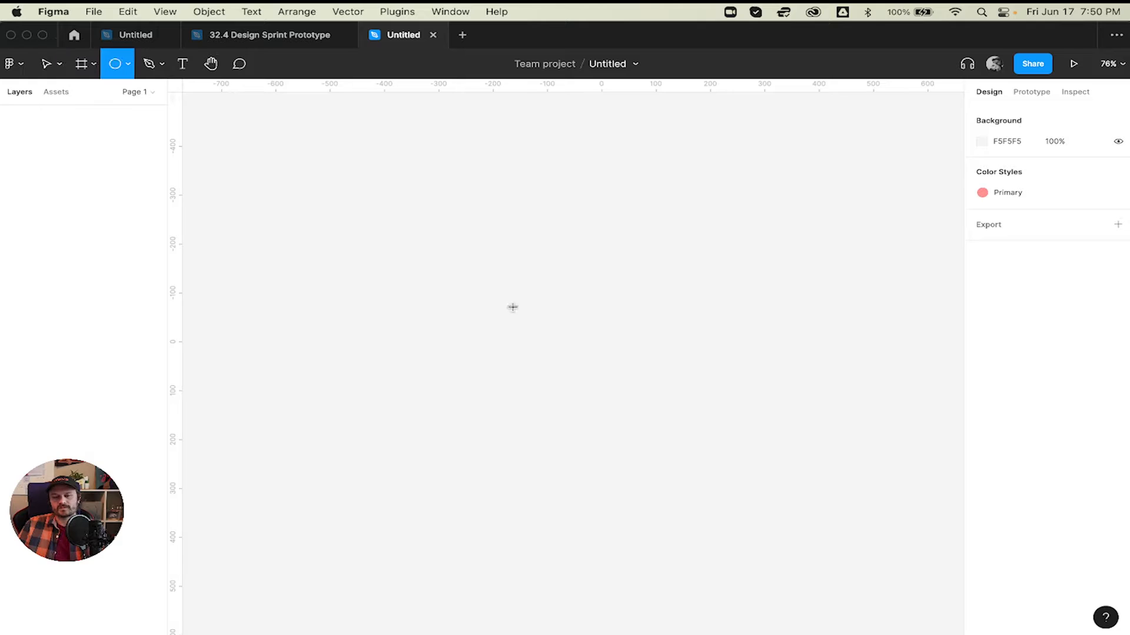
click(513, 307)
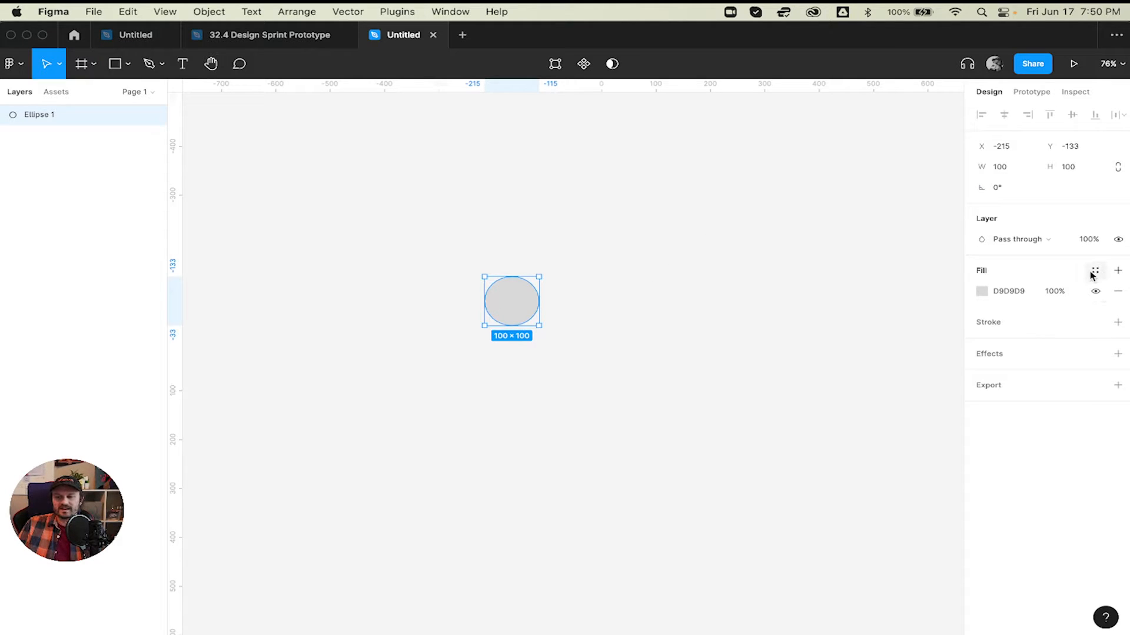
click(616, 298)
click(533, 299)
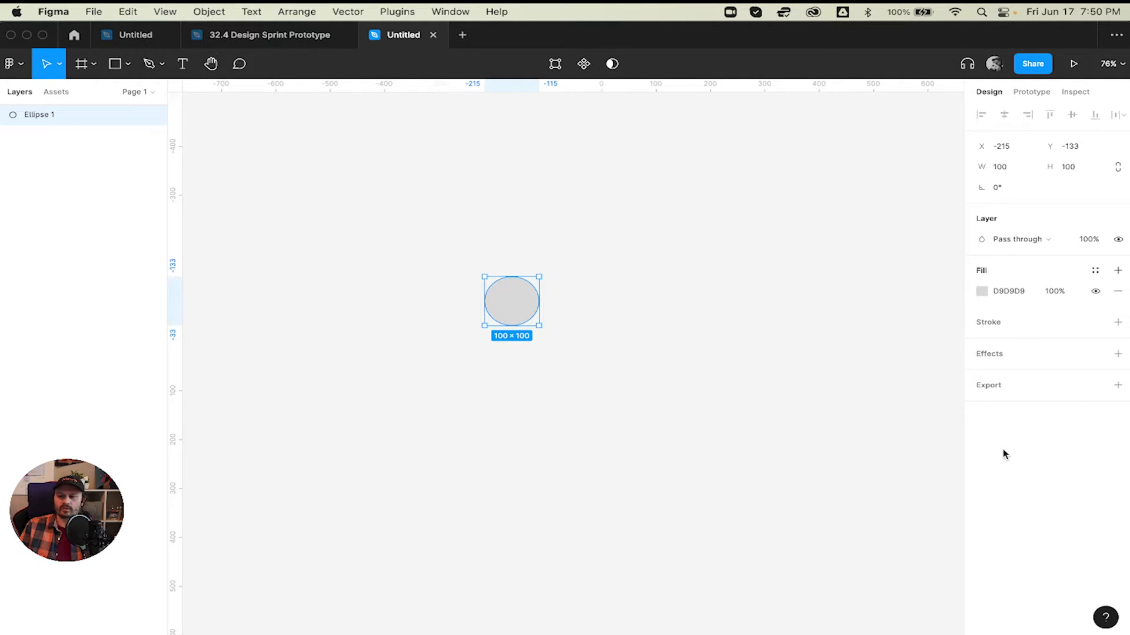
click(1096, 272)
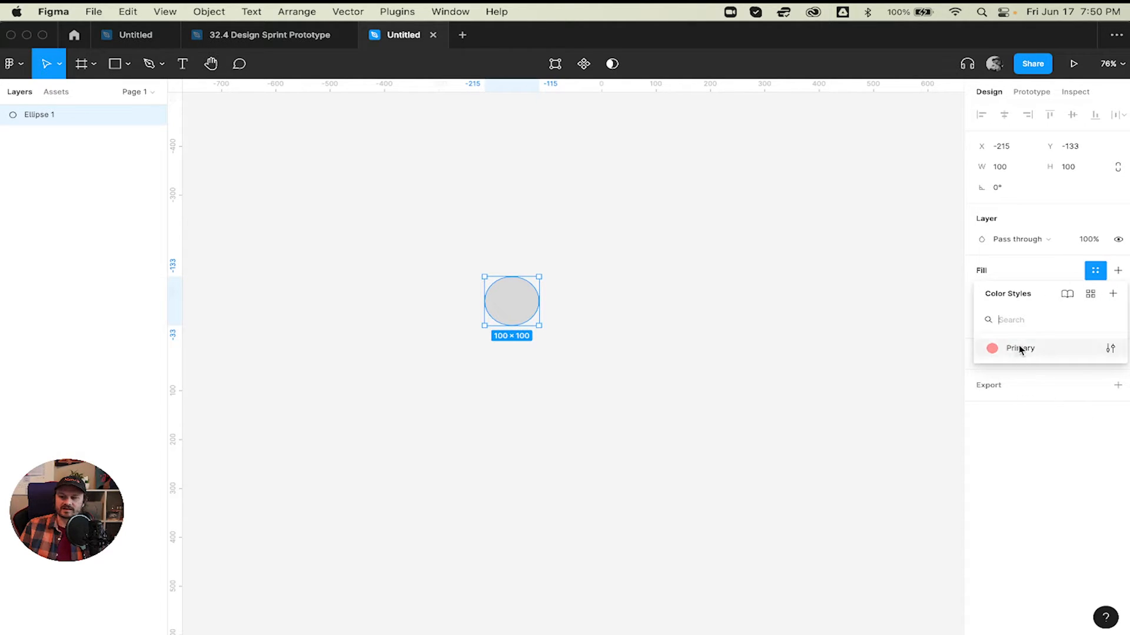
click(1019, 349)
click(787, 373)
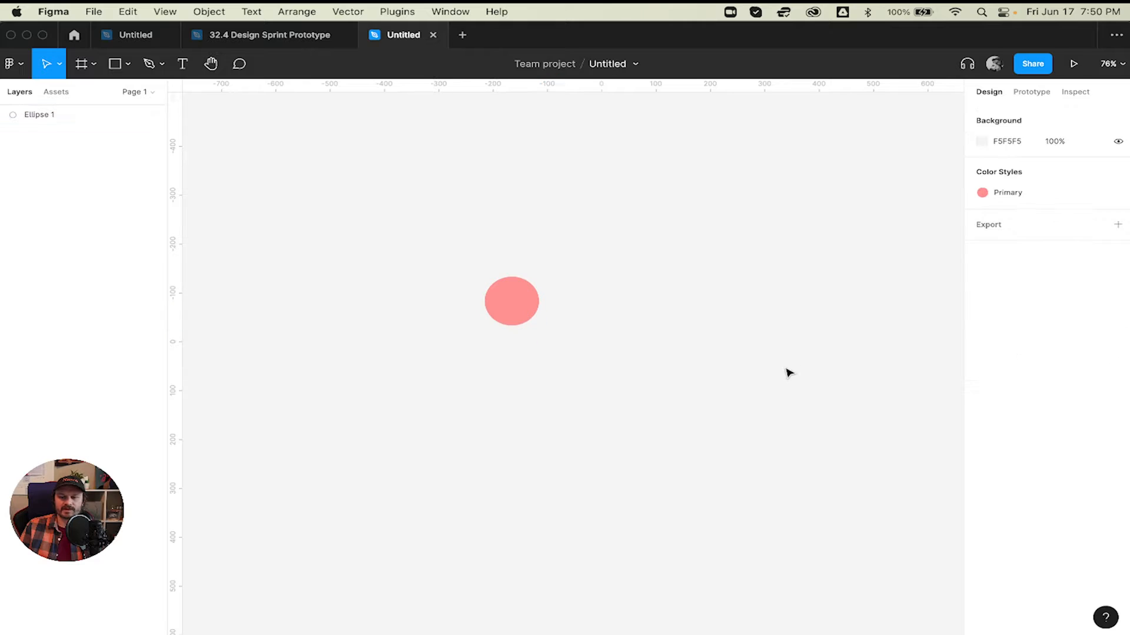
click(514, 309)
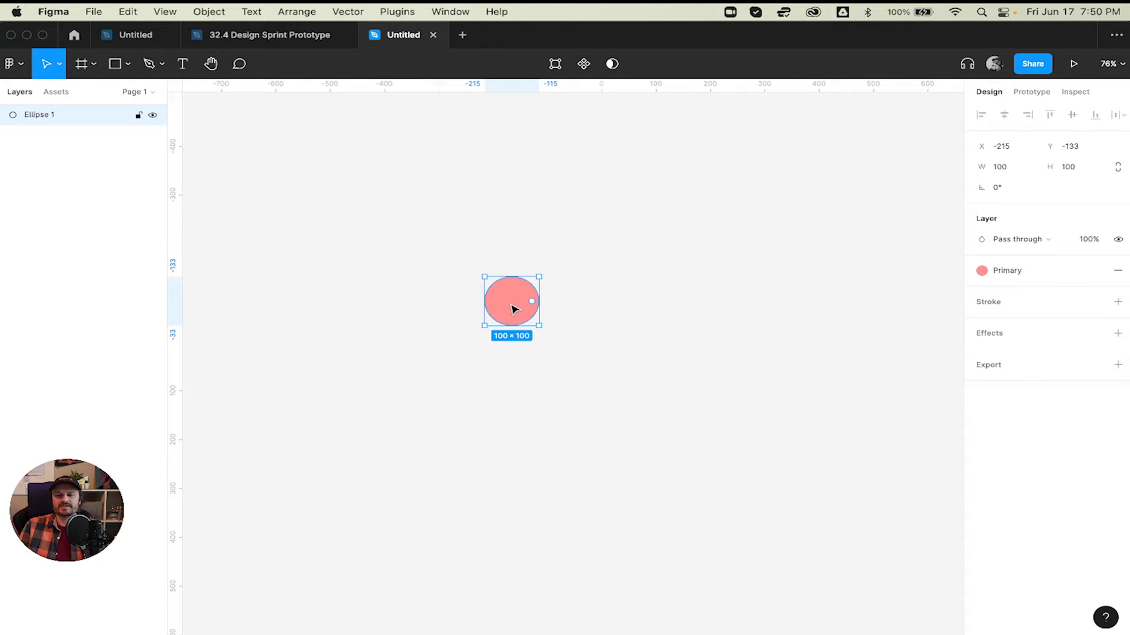
key(Delete)
- Place a 100 × 100 circle in the canvas's upper-left area and duplicate it into an evenly spaced row of seven circles
key(o)
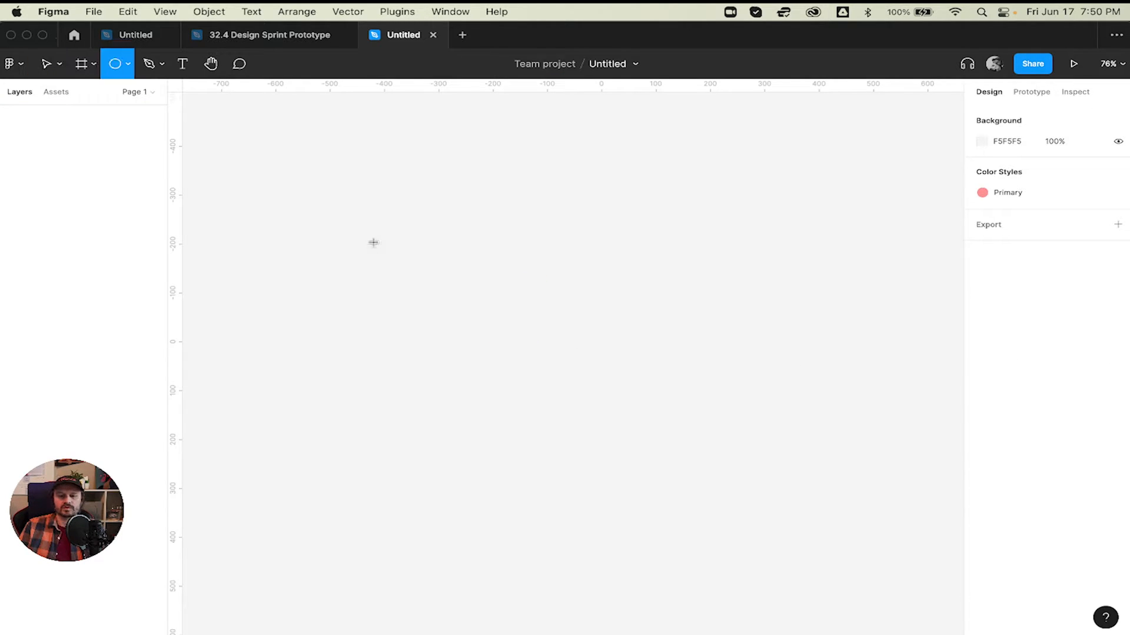
click(295, 237)
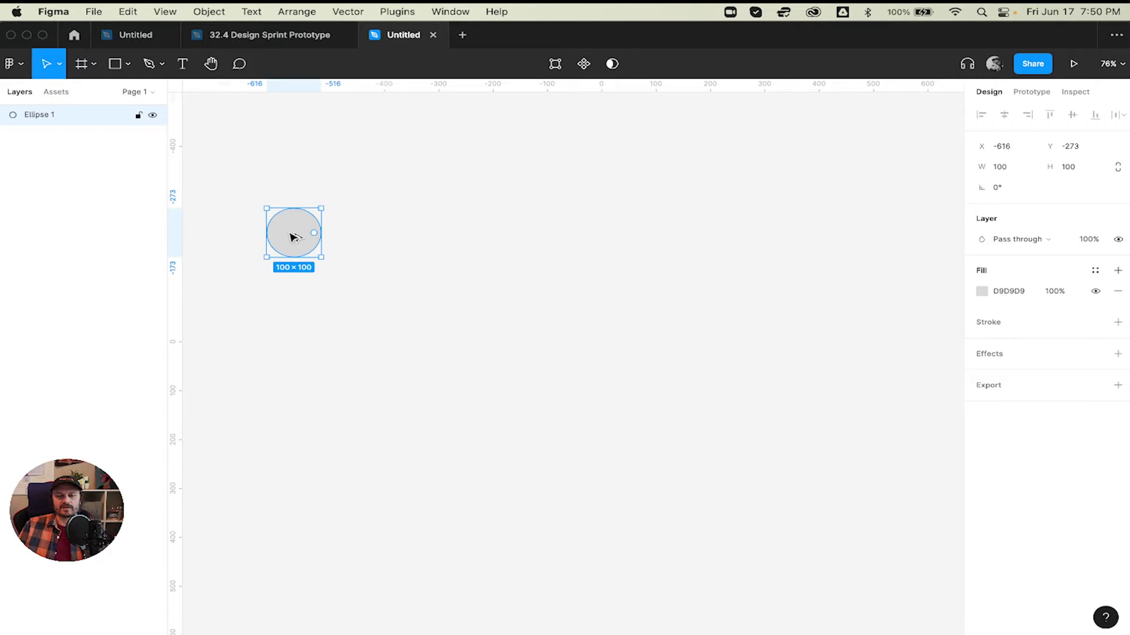
drag(295, 236, 372, 237)
key(super+d)
key(super+d)
key(super+d)
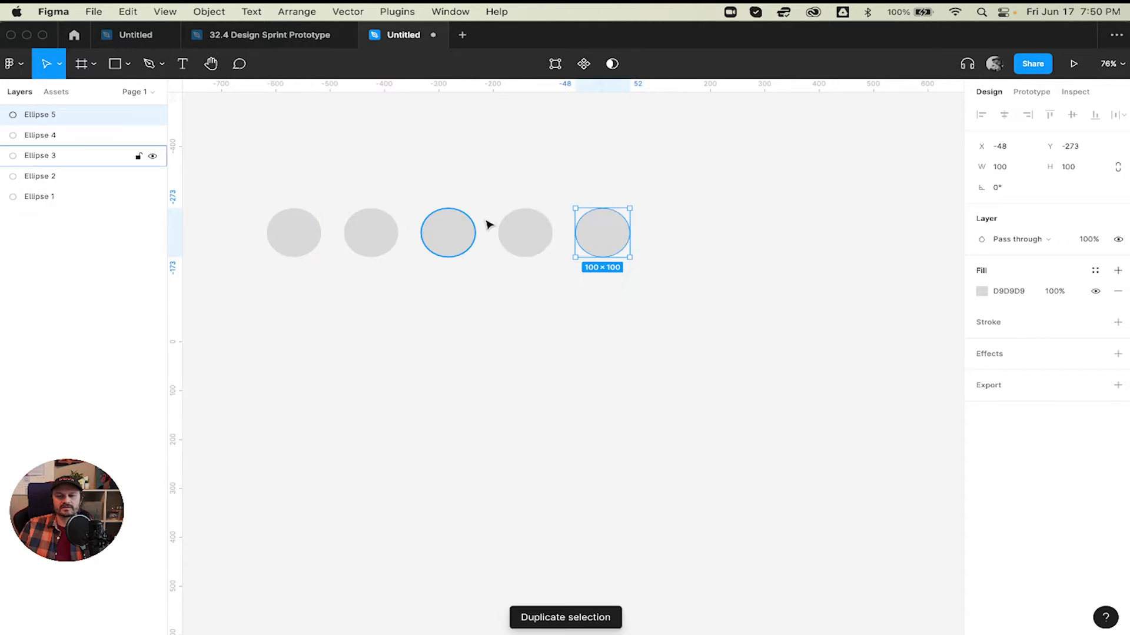
key(super+d)
key(super+d)
key(Escape)
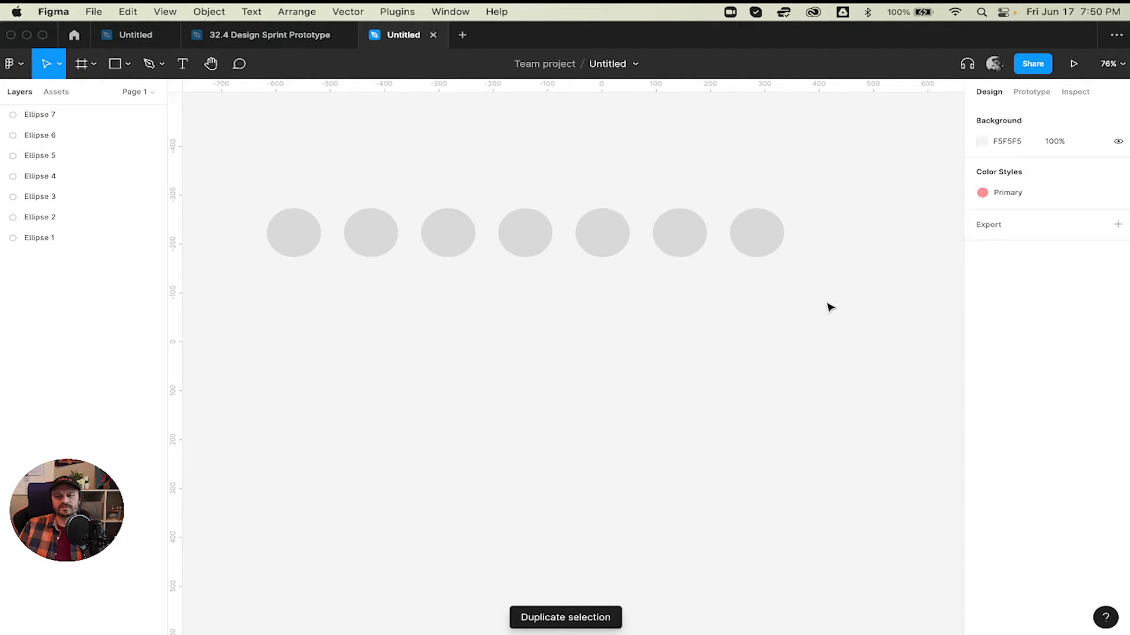
- Apply the Primary color style to the fill of the first circle in the row
click(288, 236)
click(1095, 270)
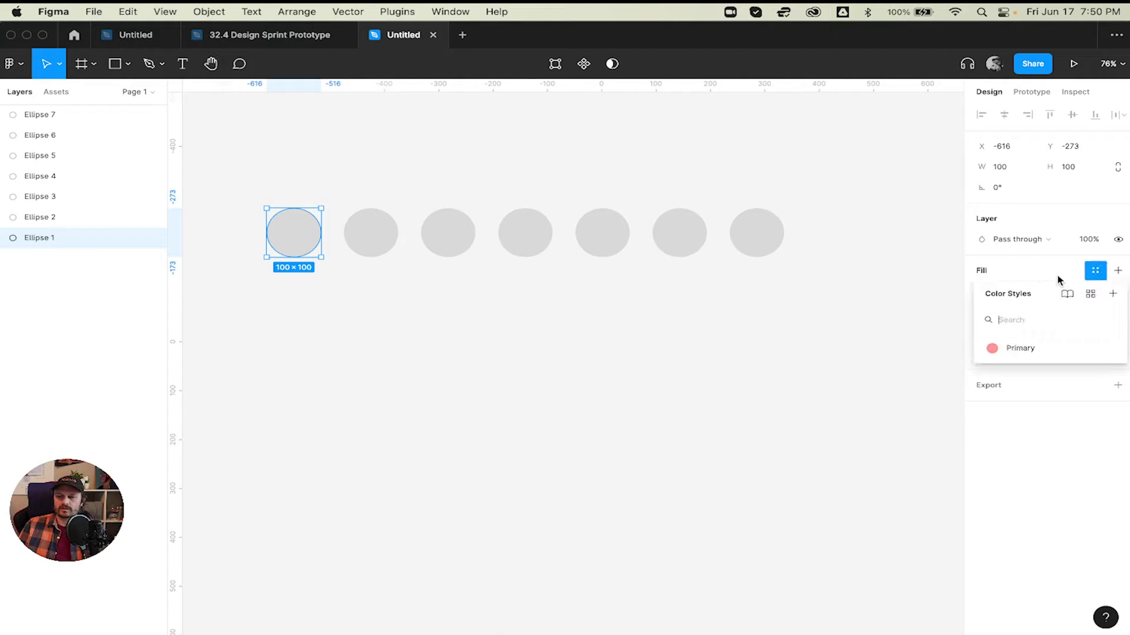
click(970, 371)
key(Escape)
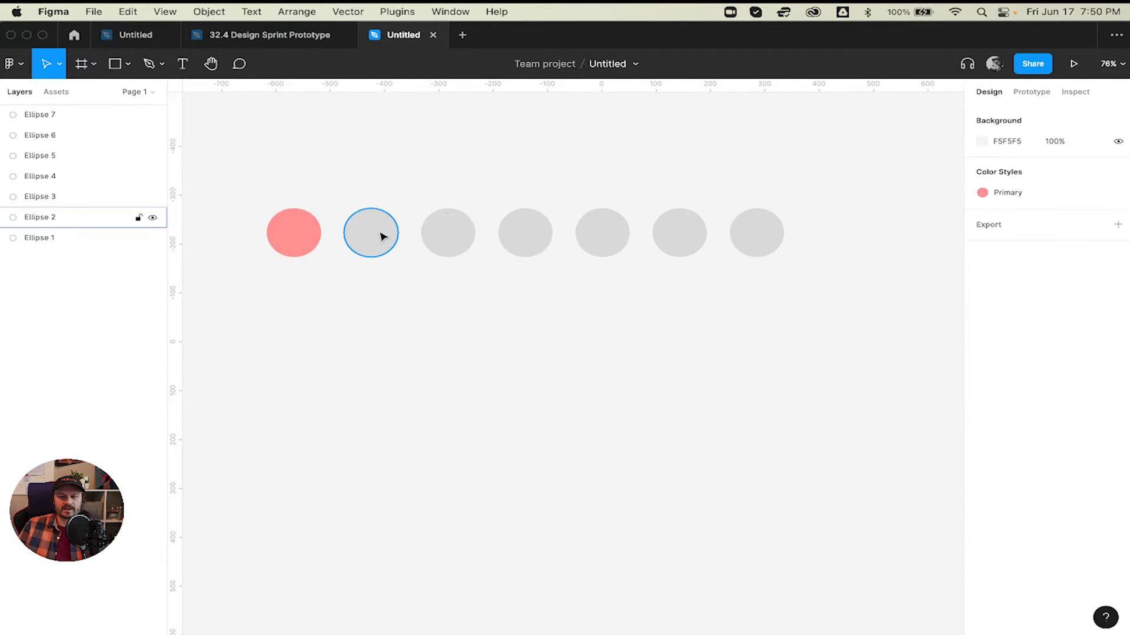
- Change the second circle's fill to the light blue 41CAF5
click(383, 234)
click(982, 291)
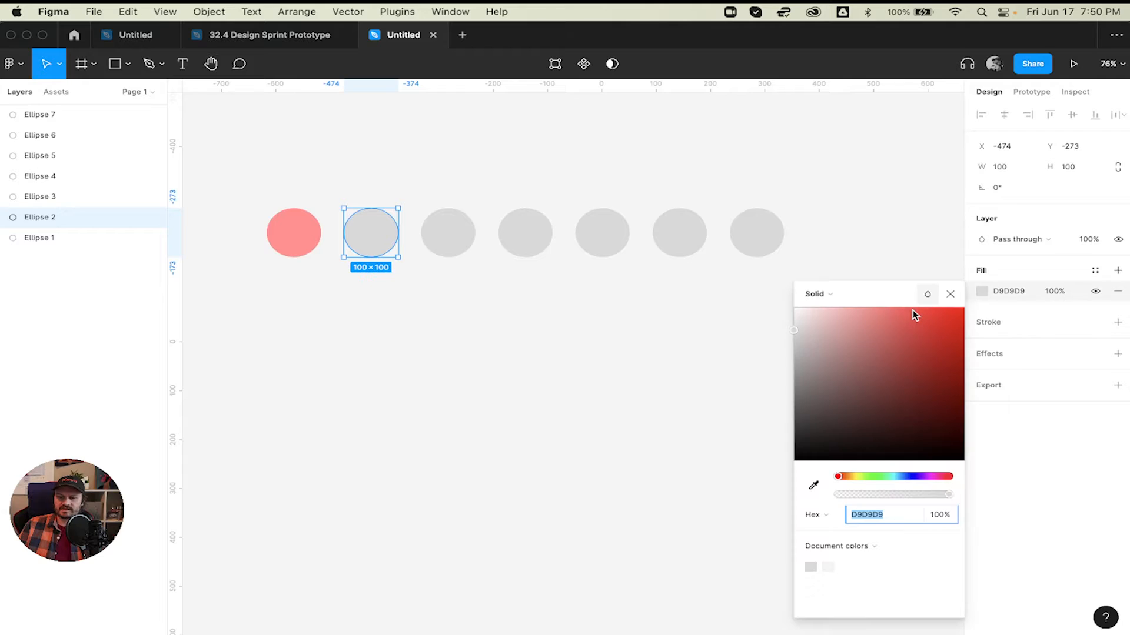
mouse_move(906, 478)
mouse_down()
mouse_move(920, 477)
mouse_move(895, 476)
mouse_up()
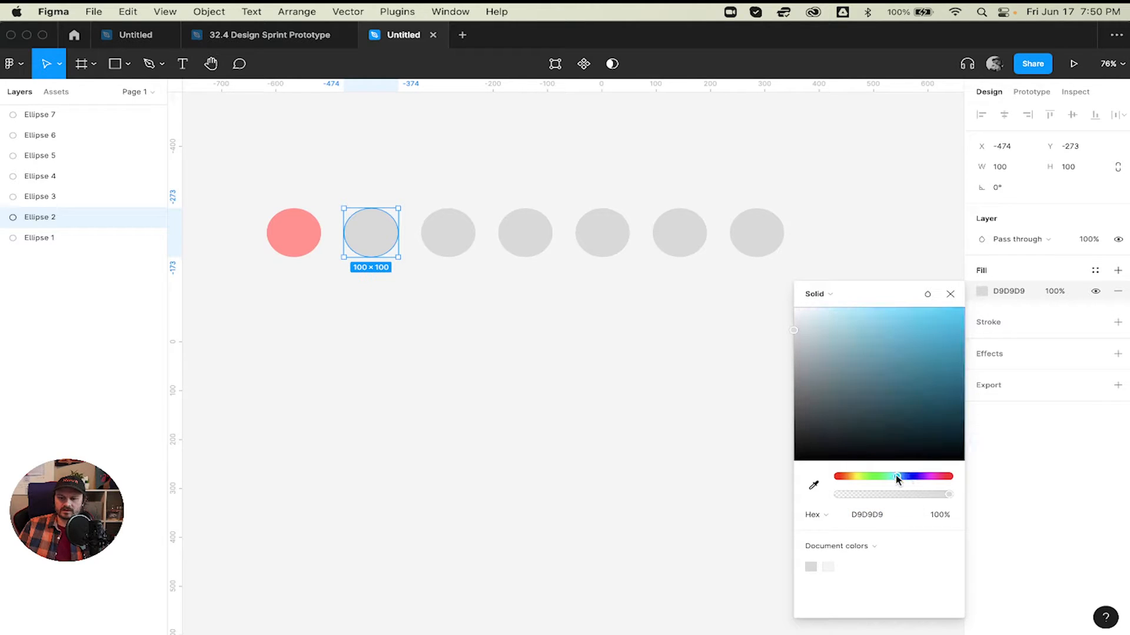
click(923, 312)
drag(924, 316, 919, 318)
click(950, 294)
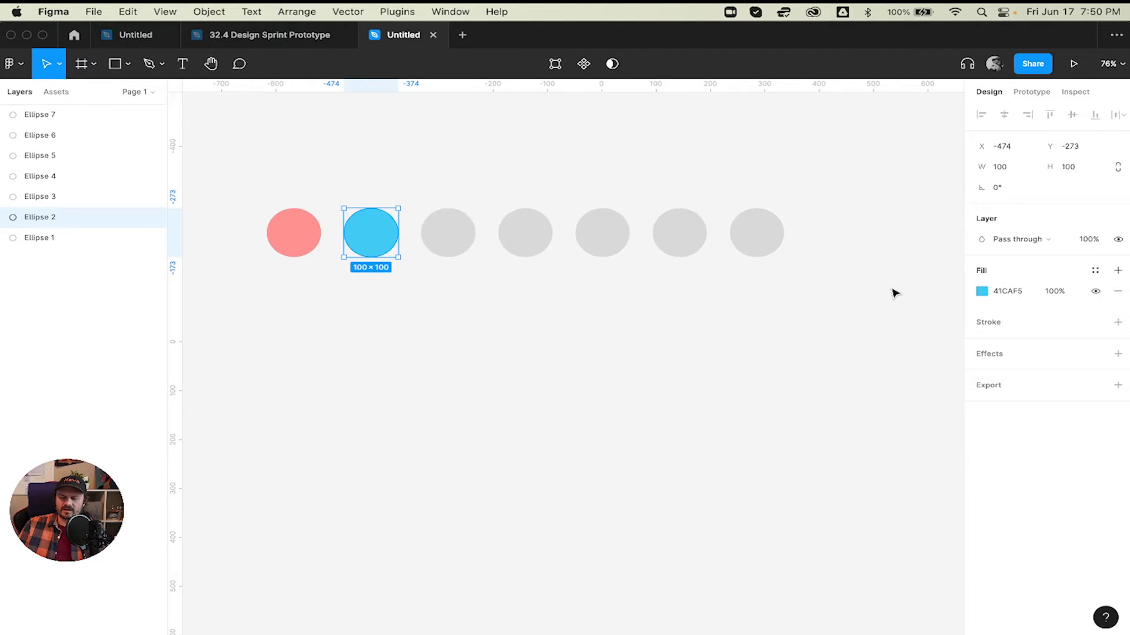
- Create a color style named Secondary from the second circle's blue fill
click(1096, 272)
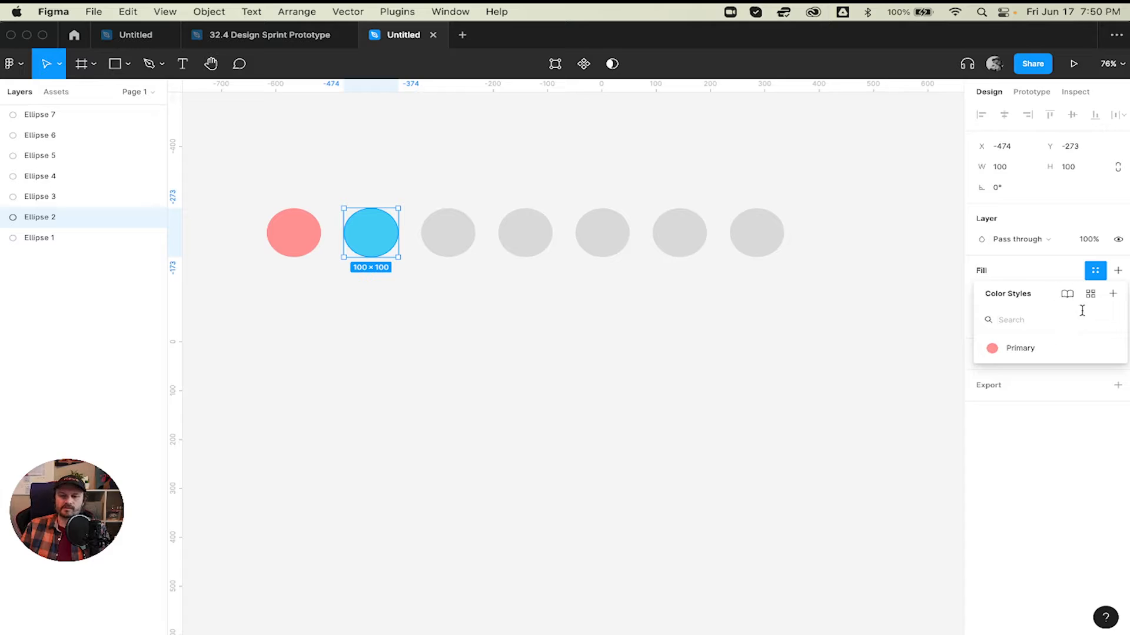
click(1111, 296)
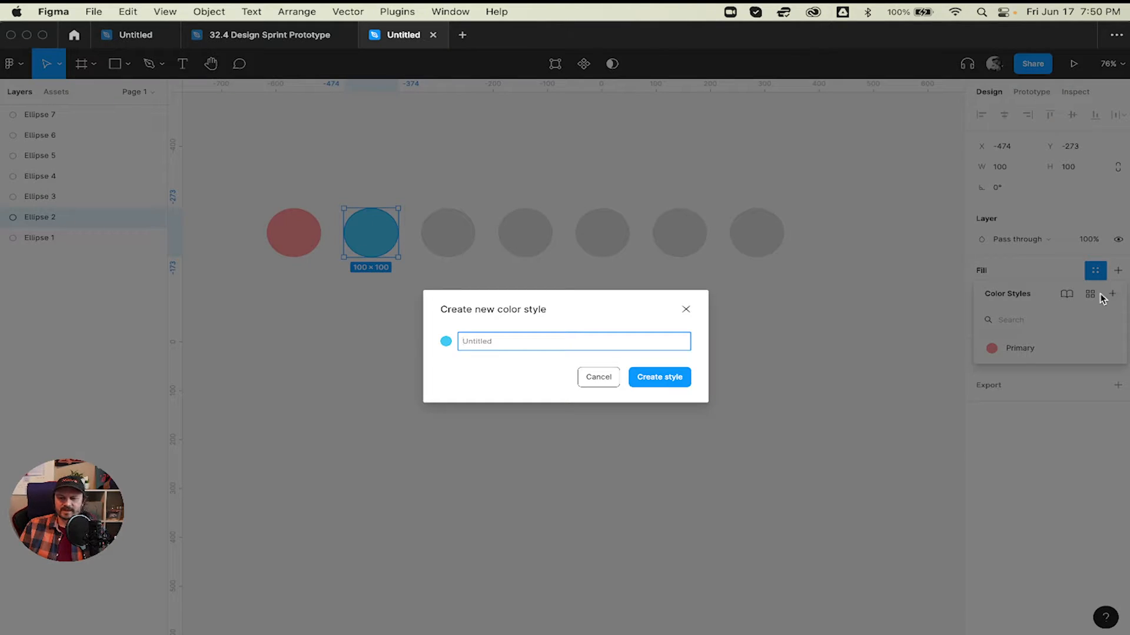
text(Secondary)
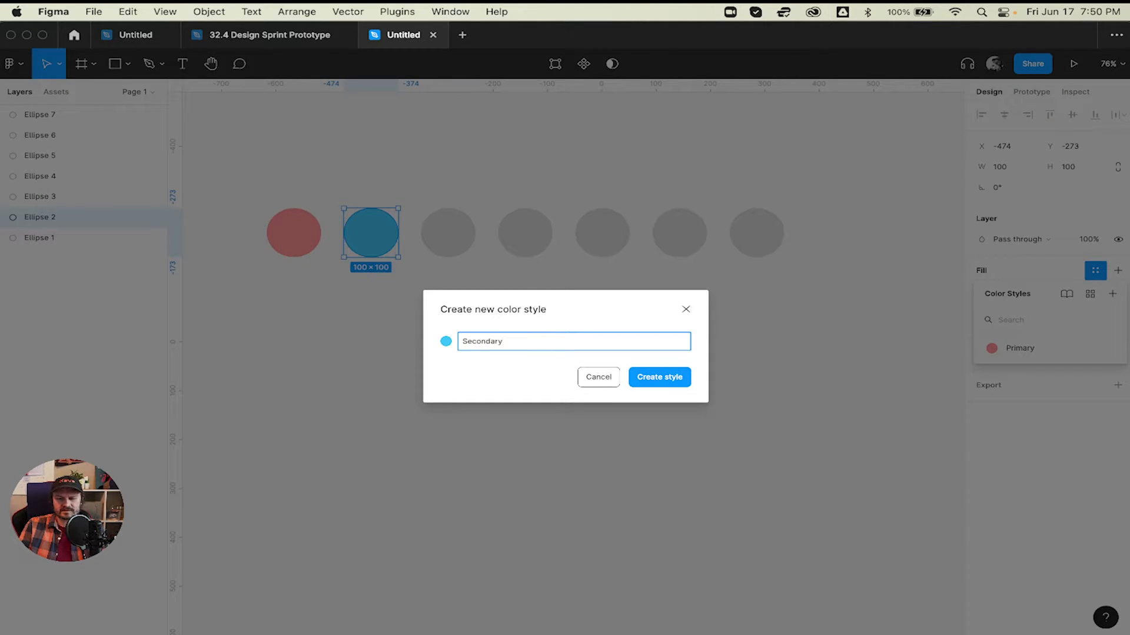
key(Return)
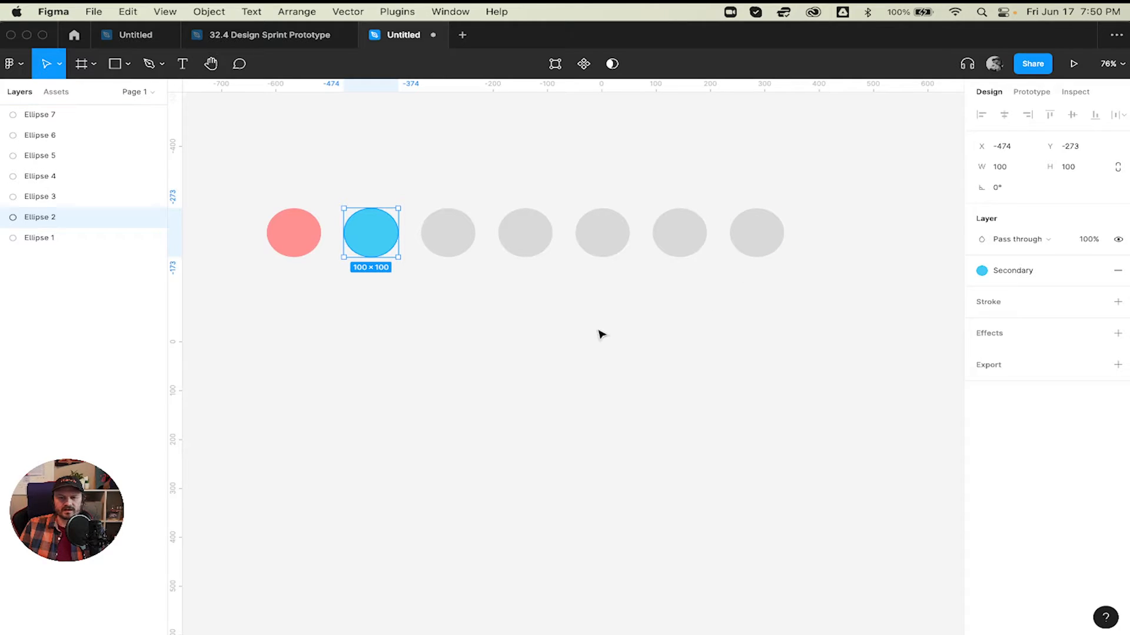
click(517, 354)
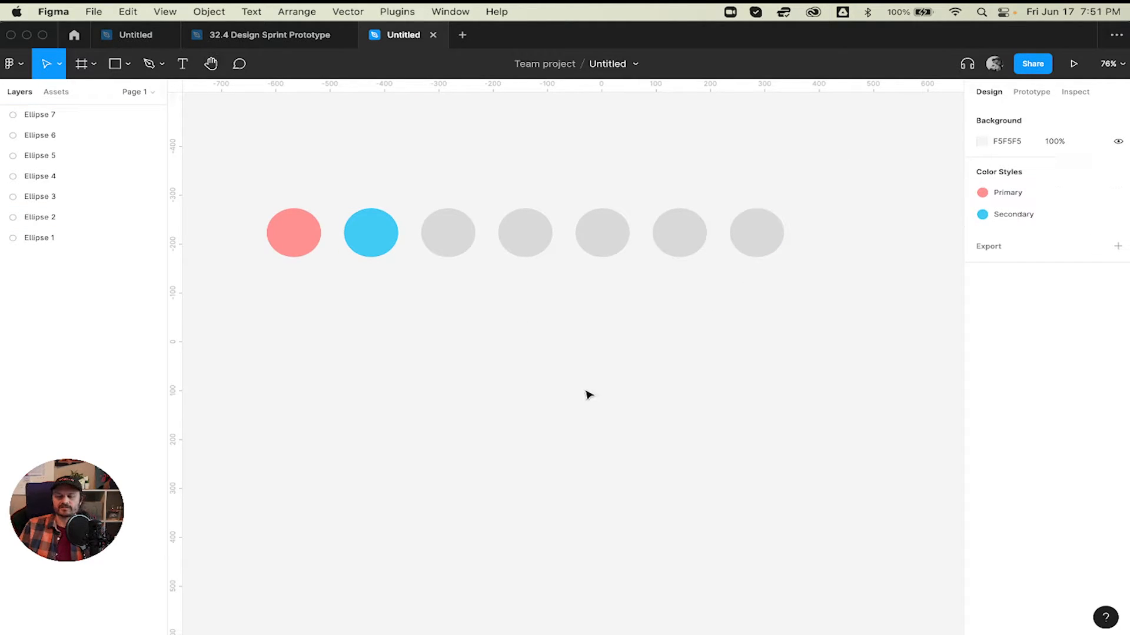
- Change the third circle's fill to the near-black gray 262626
click(445, 252)
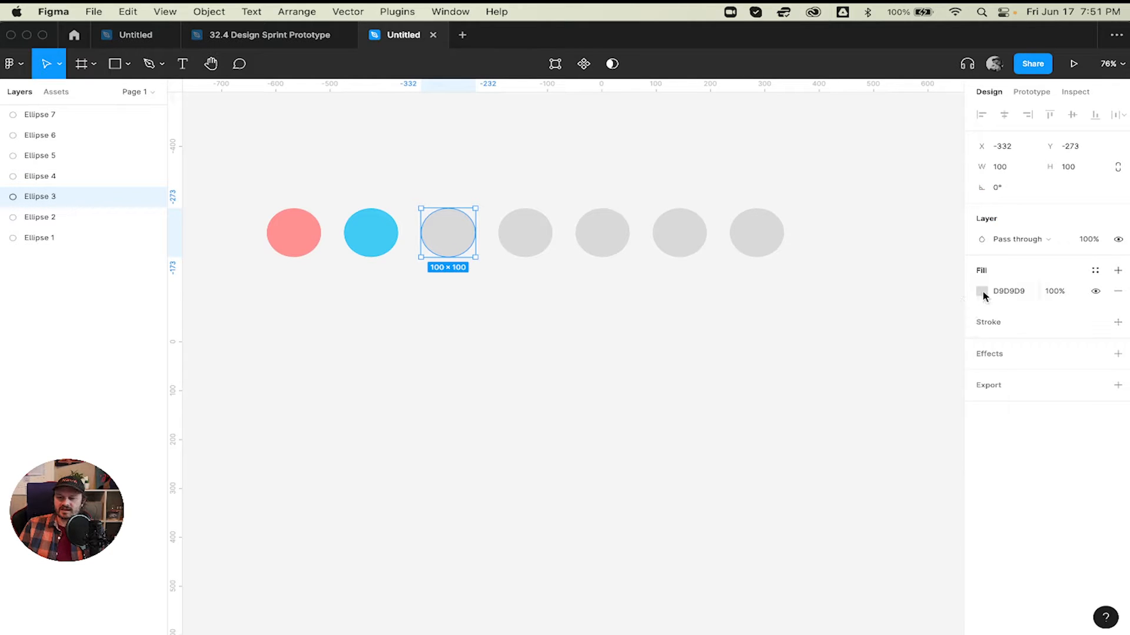
click(981, 292)
drag(830, 383, 749, 449)
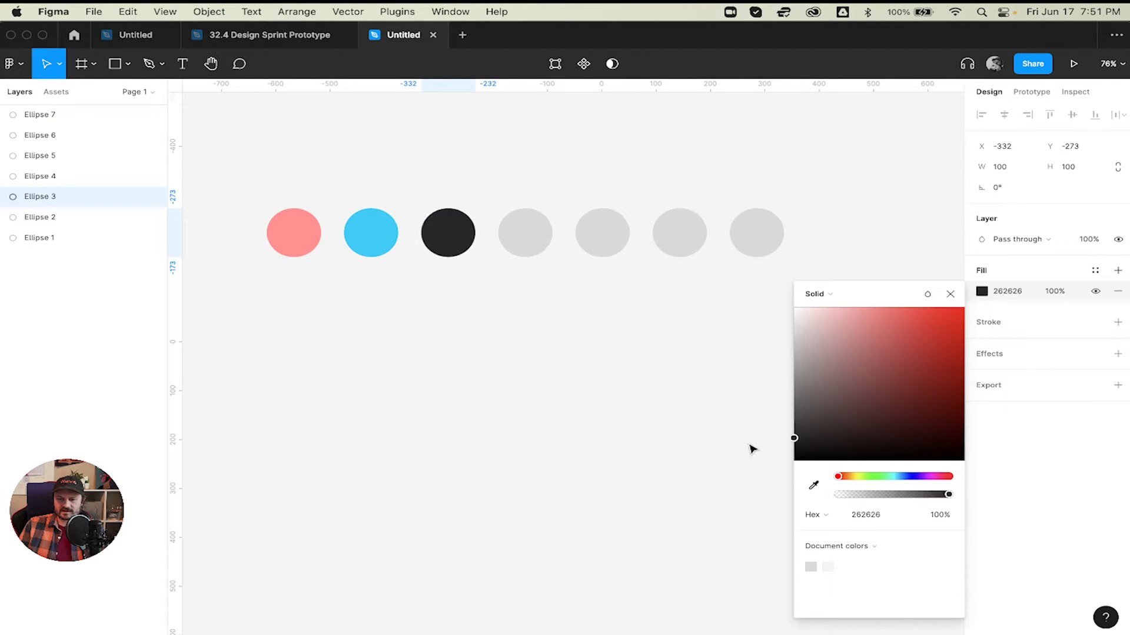
click(950, 294)
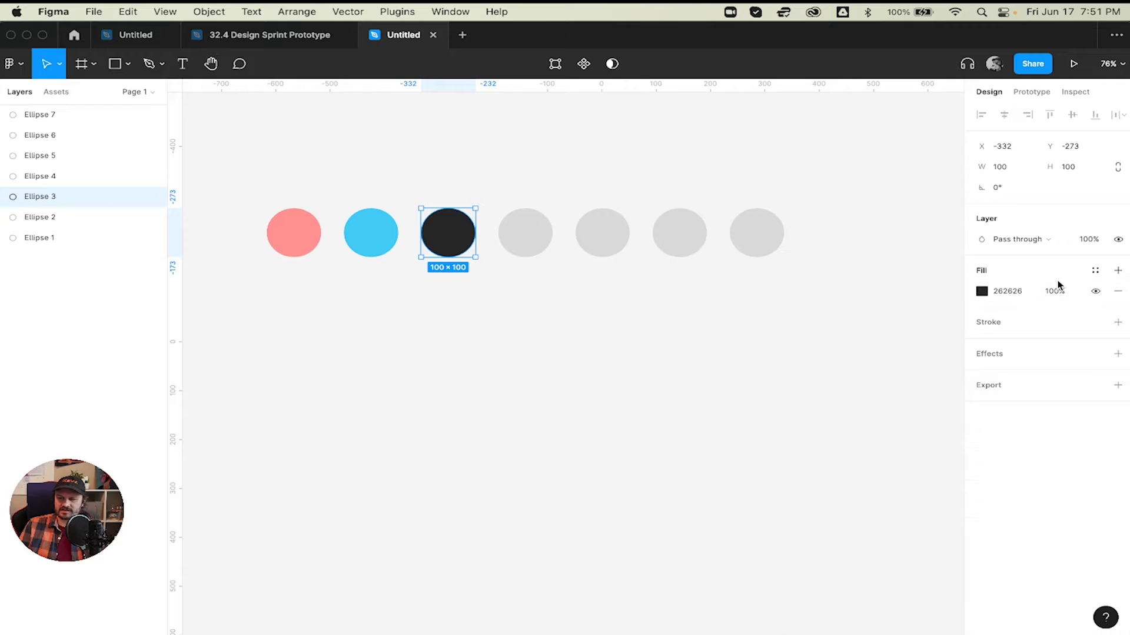
- Create a color style named Dark Gray from the third circle's fill
click(1095, 271)
click(1112, 294)
text(Dark )
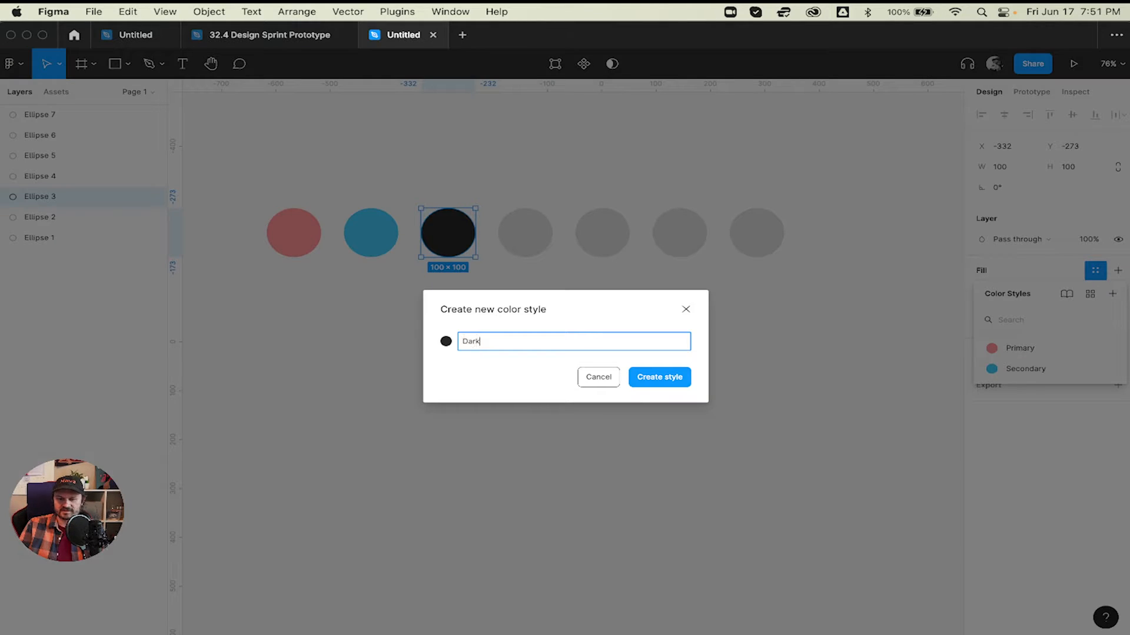
text(Gray)
key(Left)
key(Left)
key(Left)
key(Left)
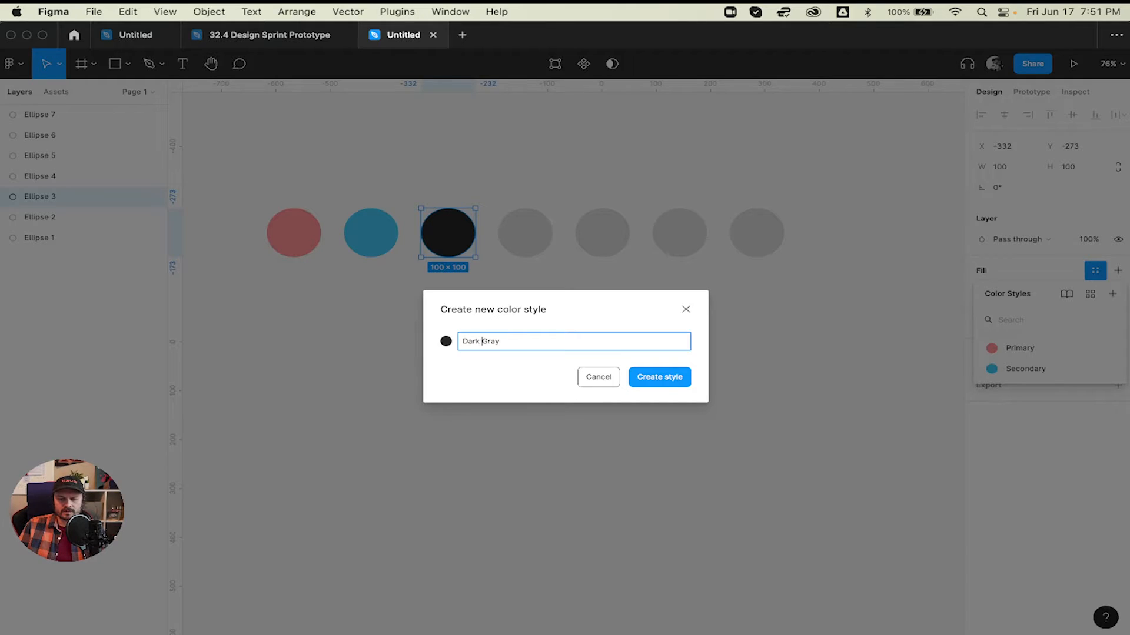
key(Return)
- Change the fourth circle's fill to the medium gray 9B9B9B
click(549, 246)
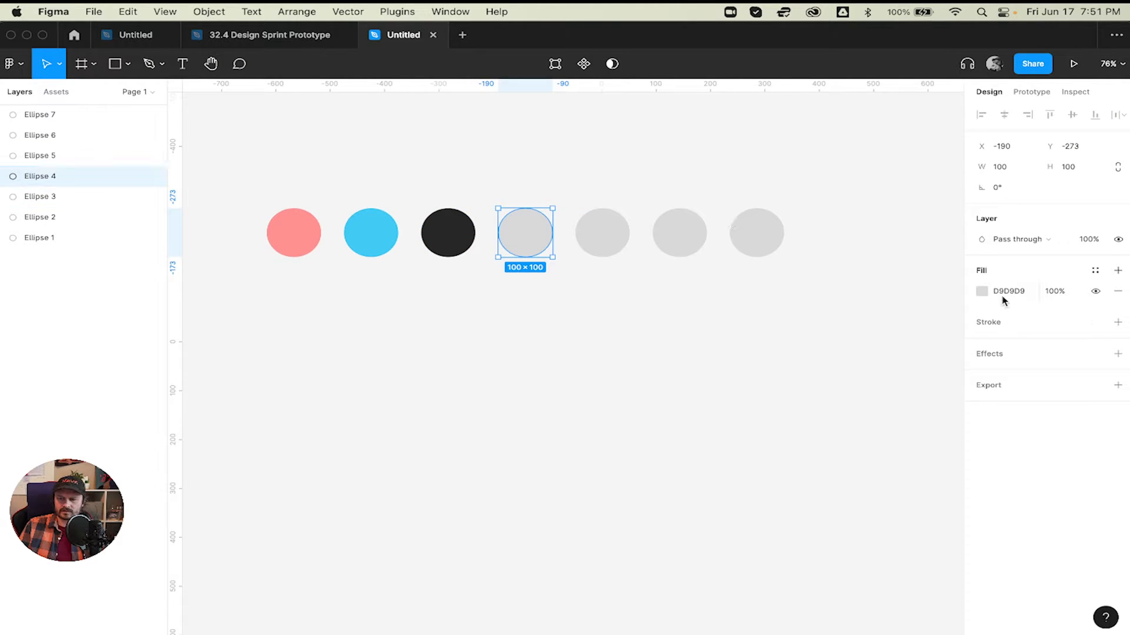
click(981, 291)
drag(804, 370, 774, 372)
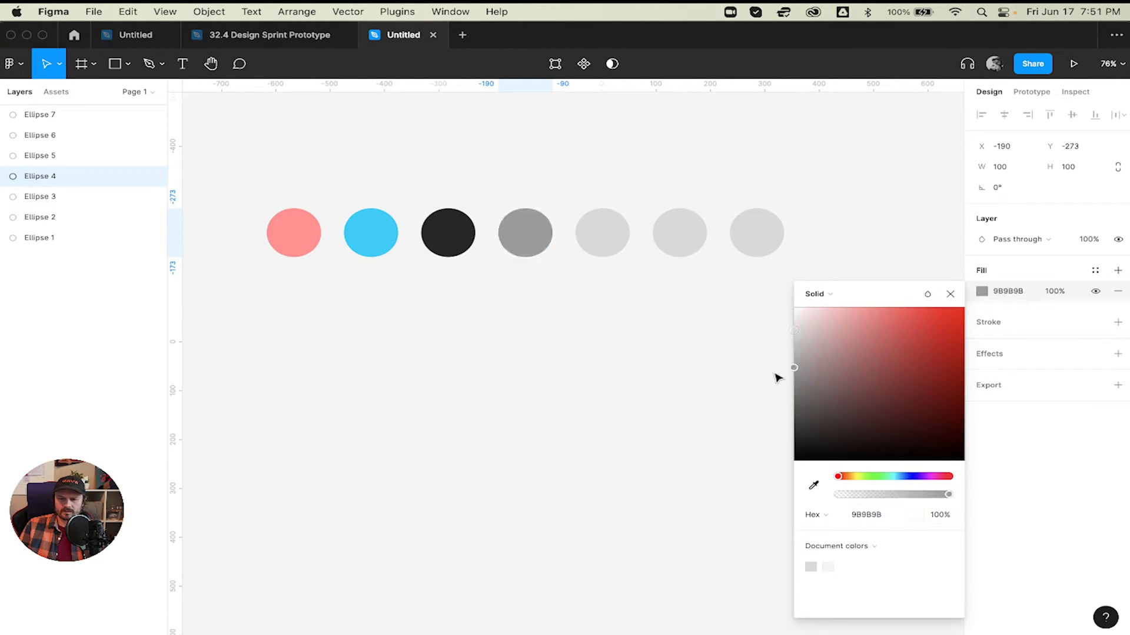
click(948, 292)
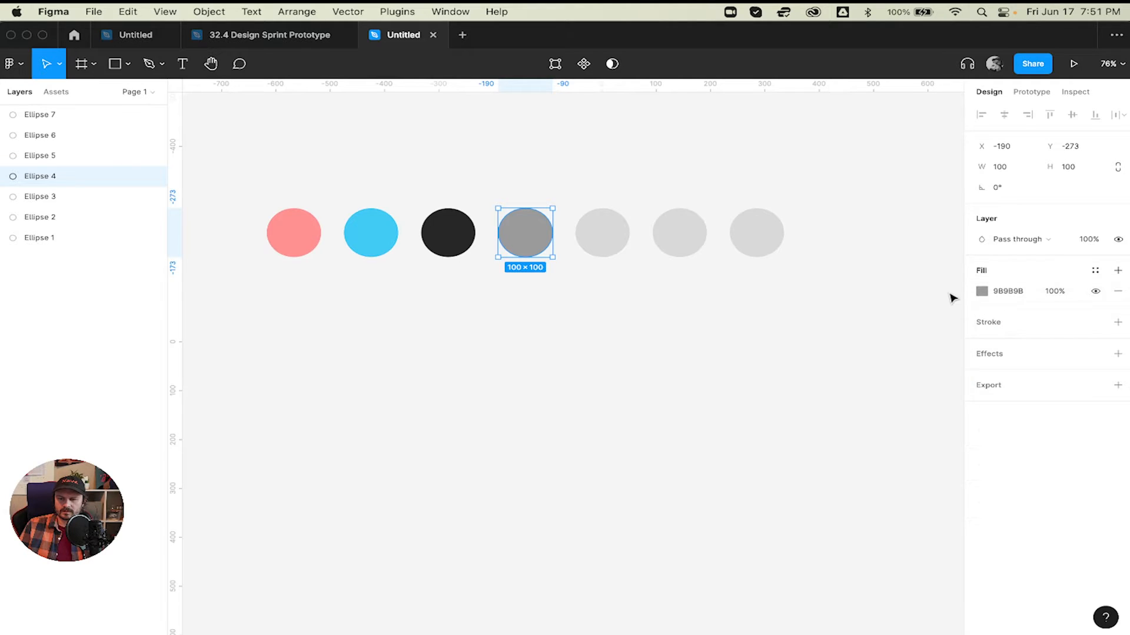
- Create a color style named Mid Gray from the fourth circle's fill
click(1096, 271)
click(1112, 293)
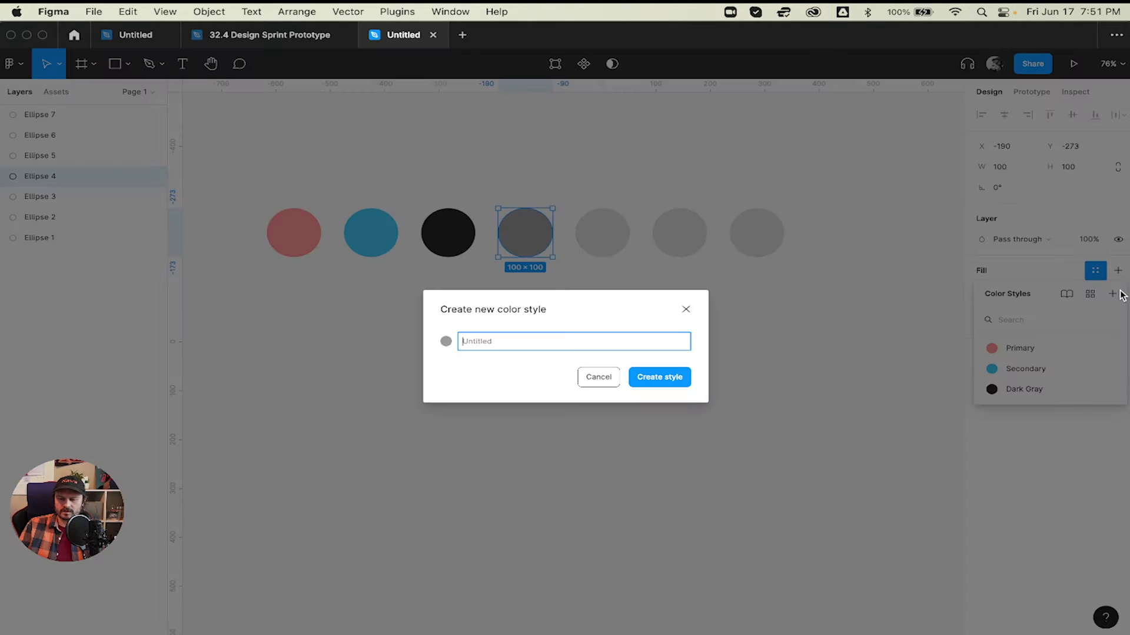
text(Mid Gray)
key(Return)
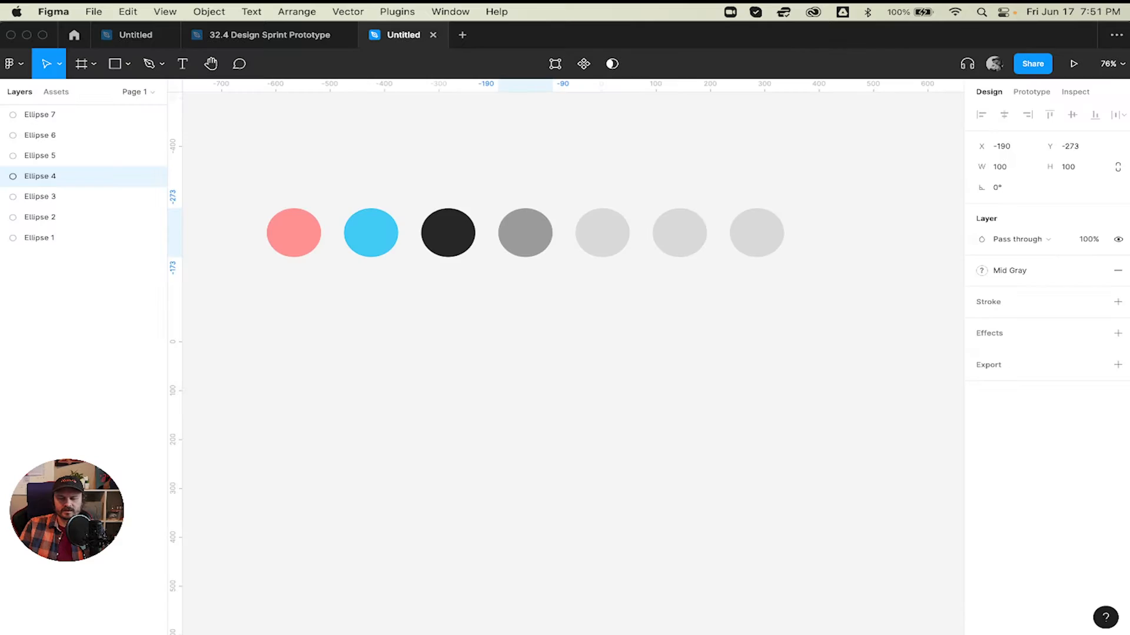
- Change the fifth circle's fill to the light gray D0D0D0
click(587, 229)
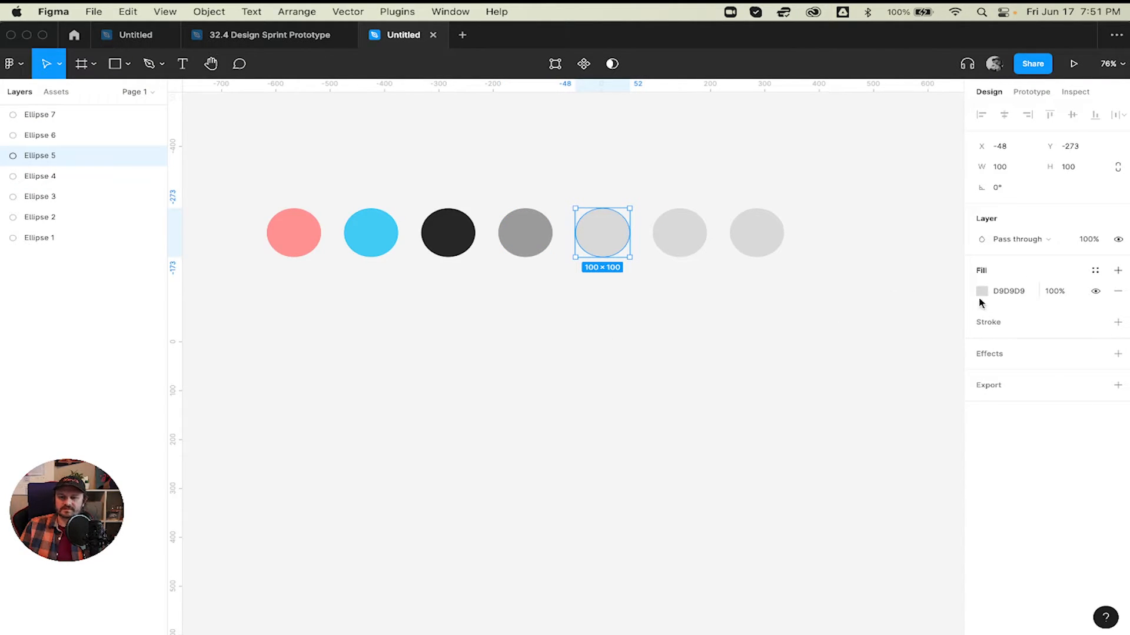
click(981, 293)
click(793, 343)
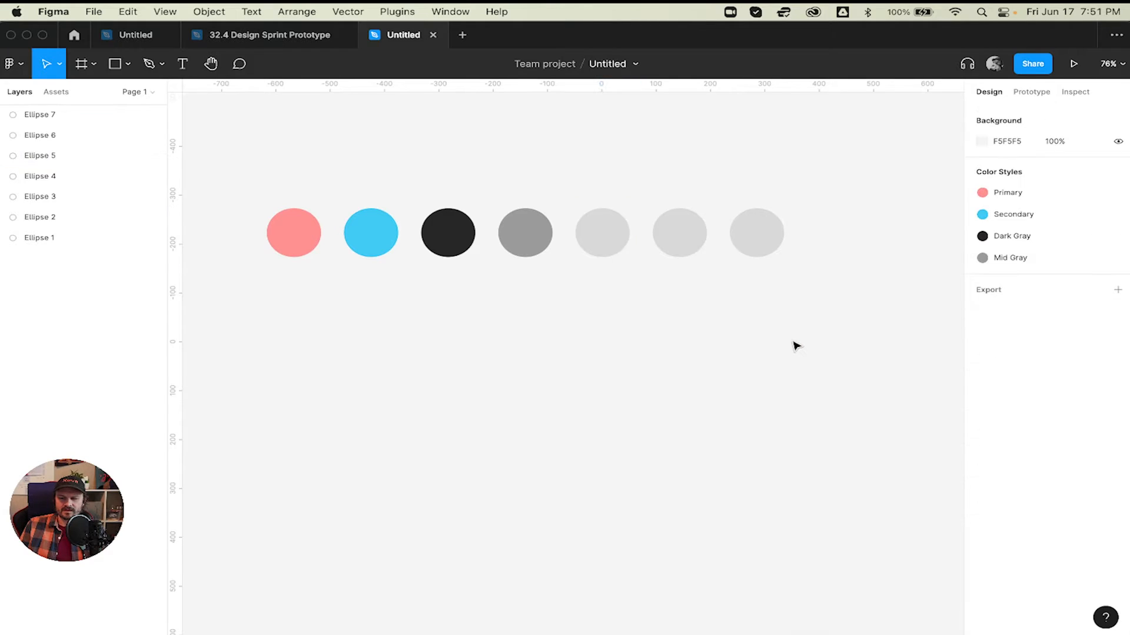
click(625, 237)
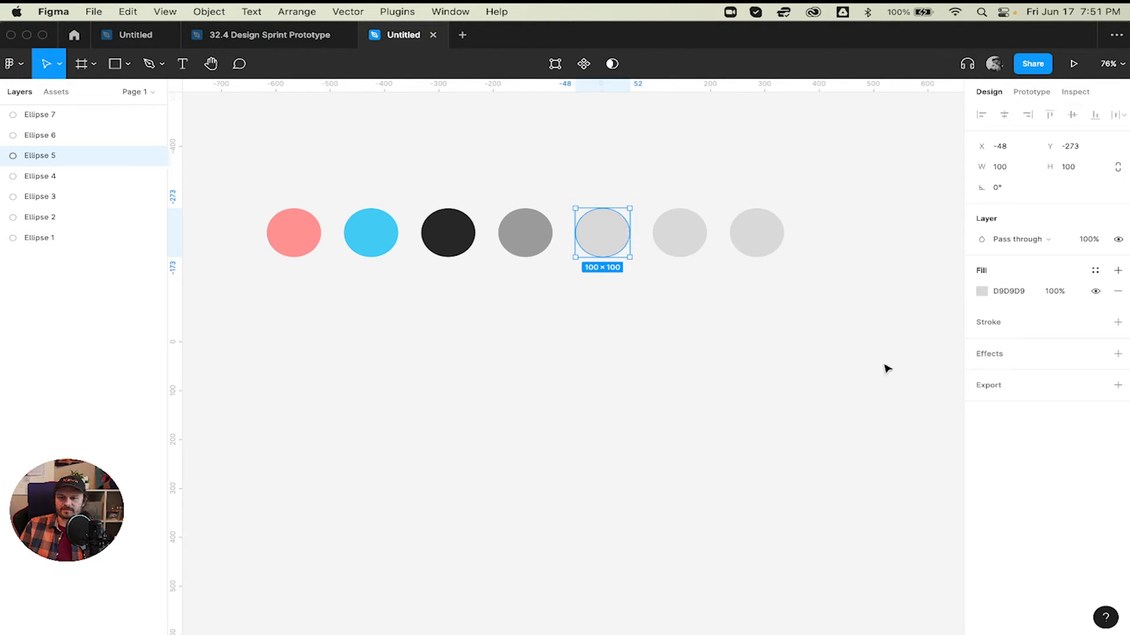
click(981, 292)
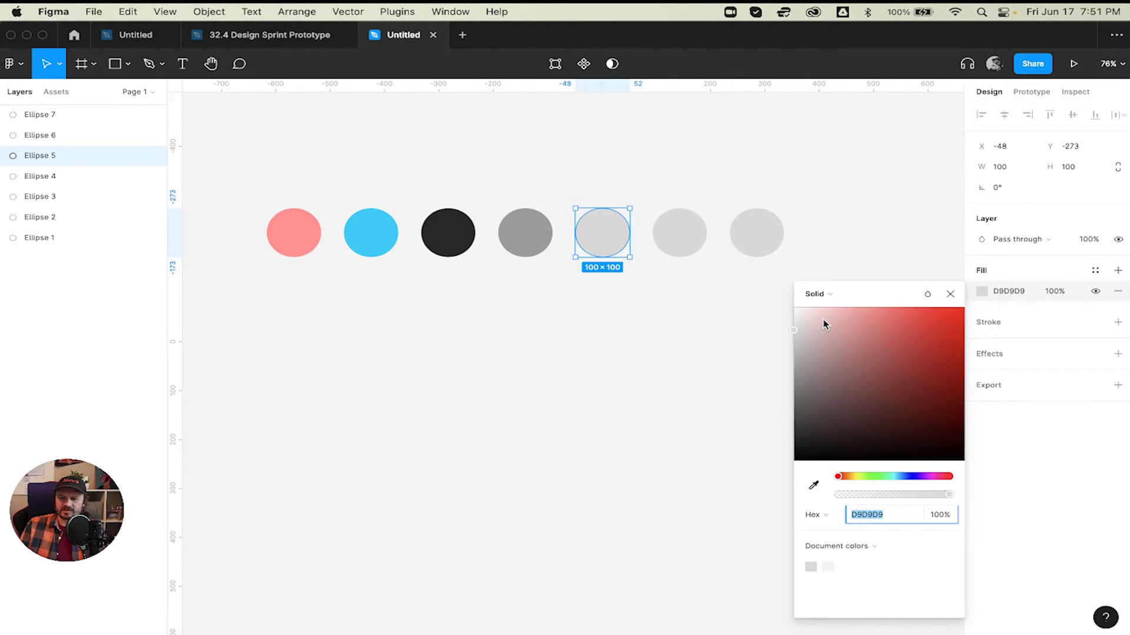
click(799, 336)
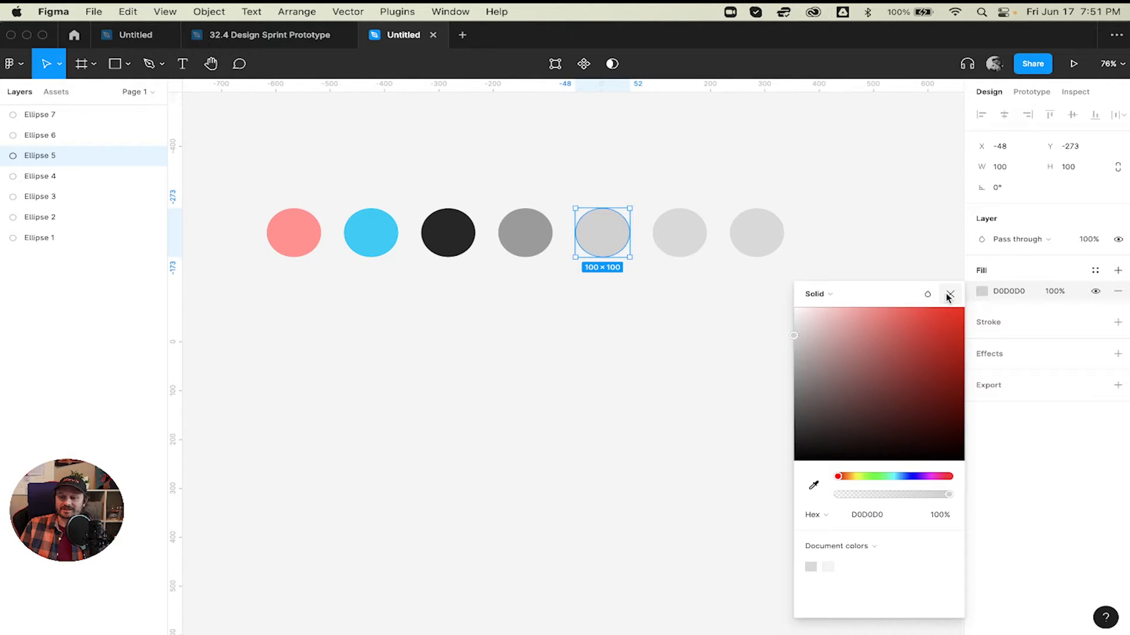
- Create a color style named Light Gray from the fifth circle's fill
click(949, 295)
click(1095, 270)
click(1113, 293)
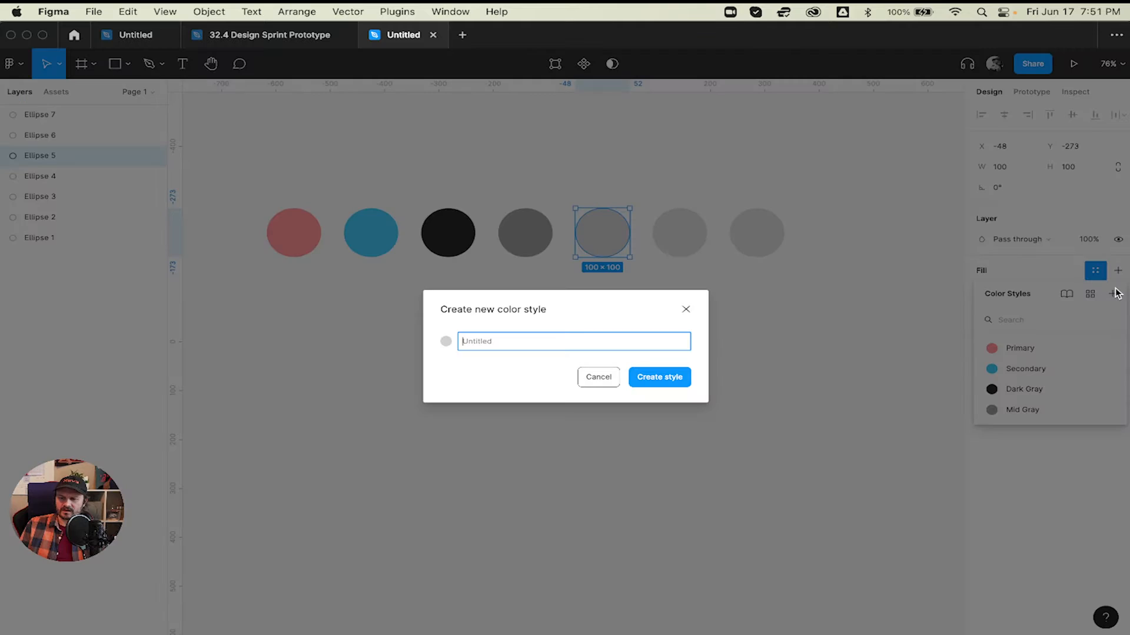
text(Light)
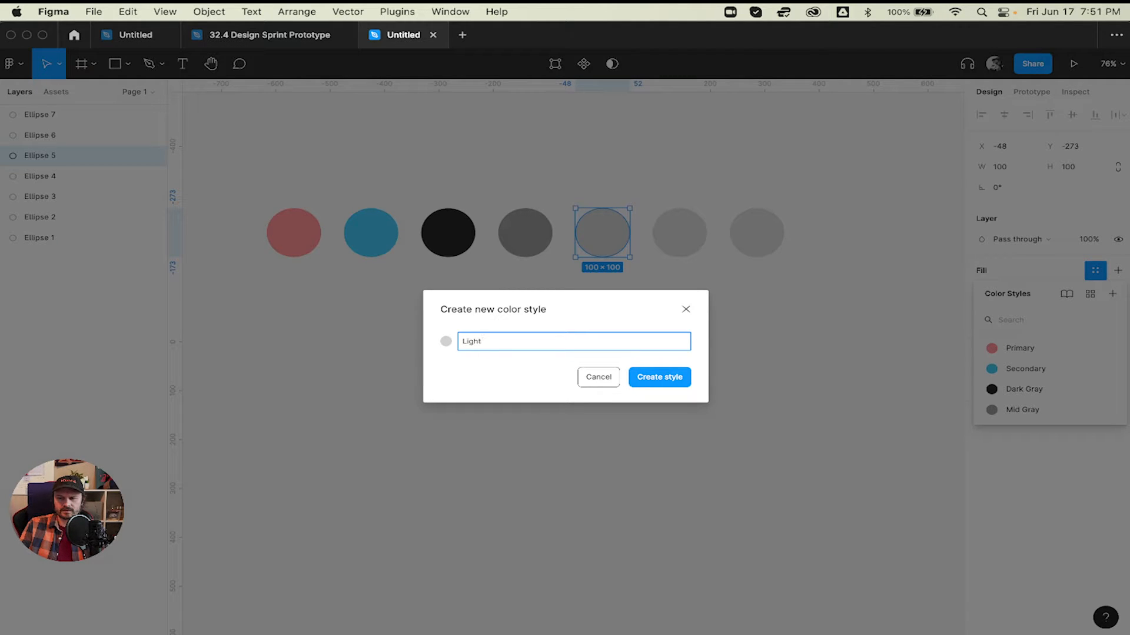
text( Gray)
key(Return)
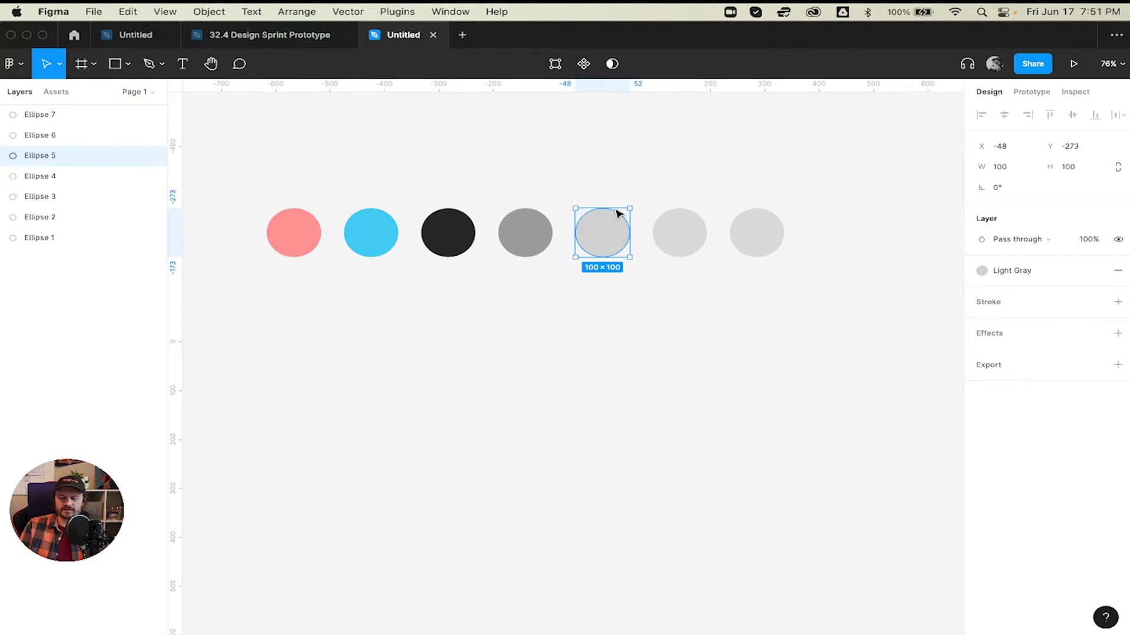
- Change the sixth circle's fill to the near-white FAFAFA
click(663, 234)
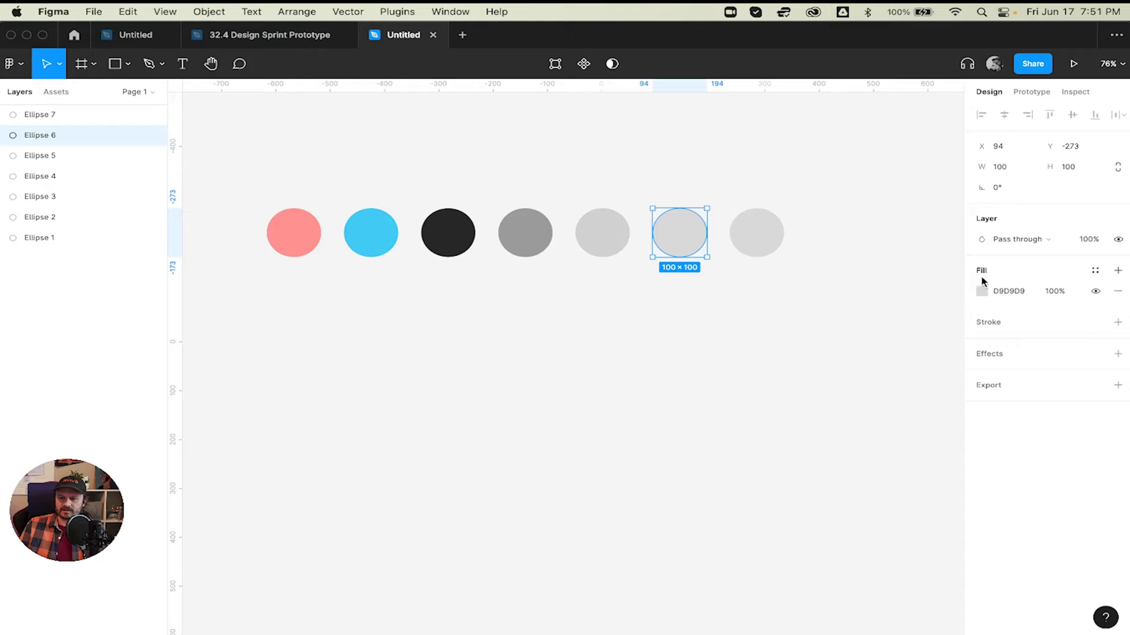
click(1007, 291)
text(fa)
key(Return)
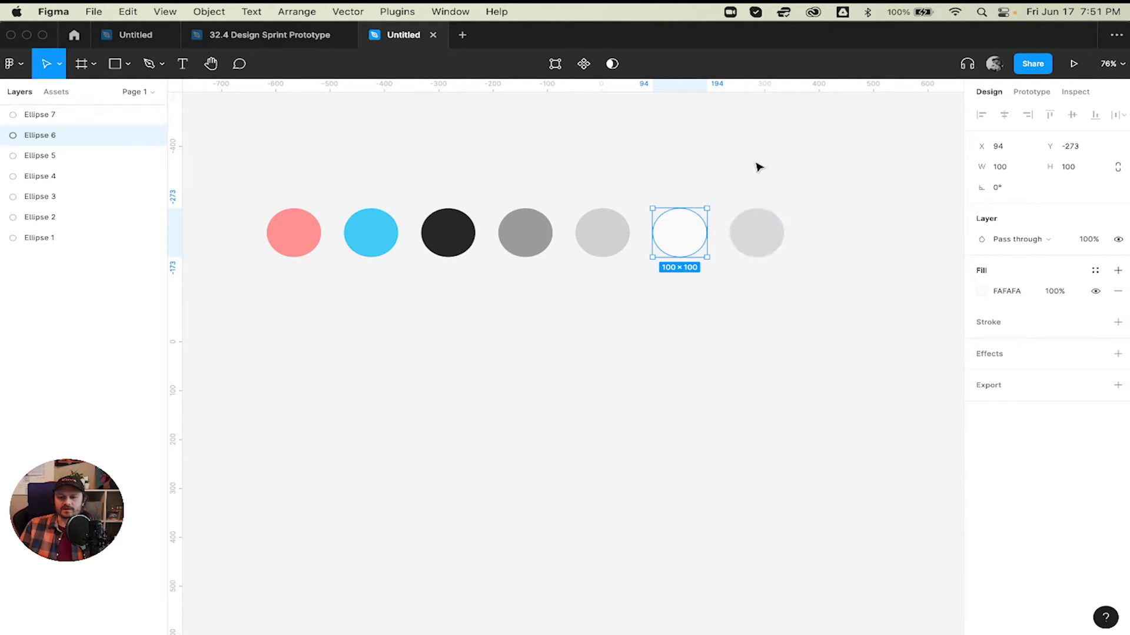
- Create a color style named Background from the sixth circle's fill
click(1095, 271)
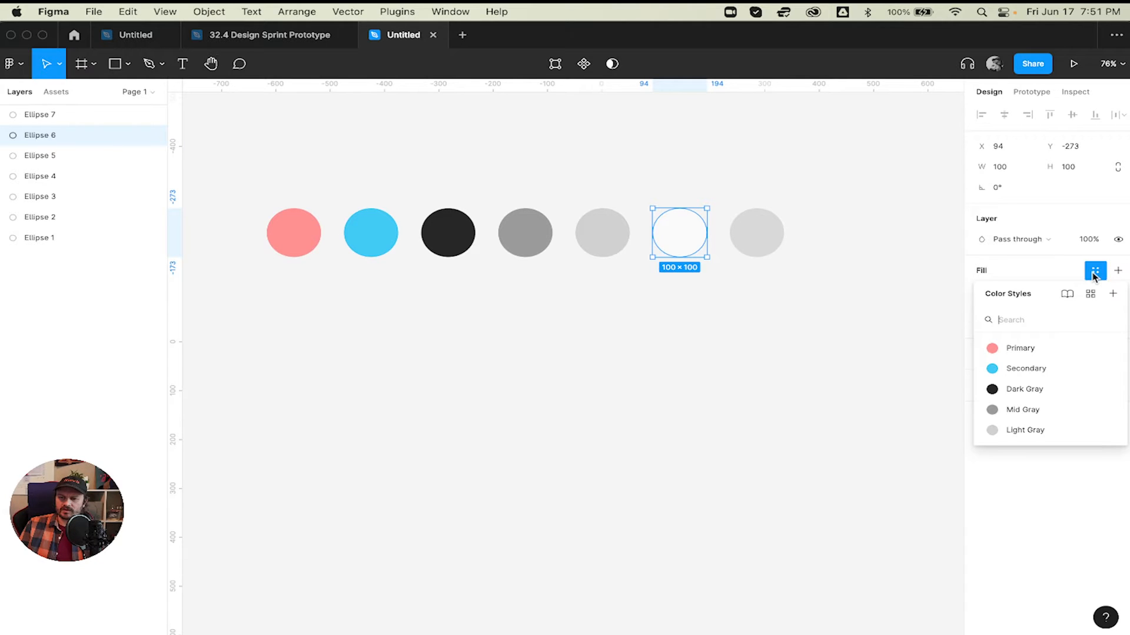
click(1115, 295)
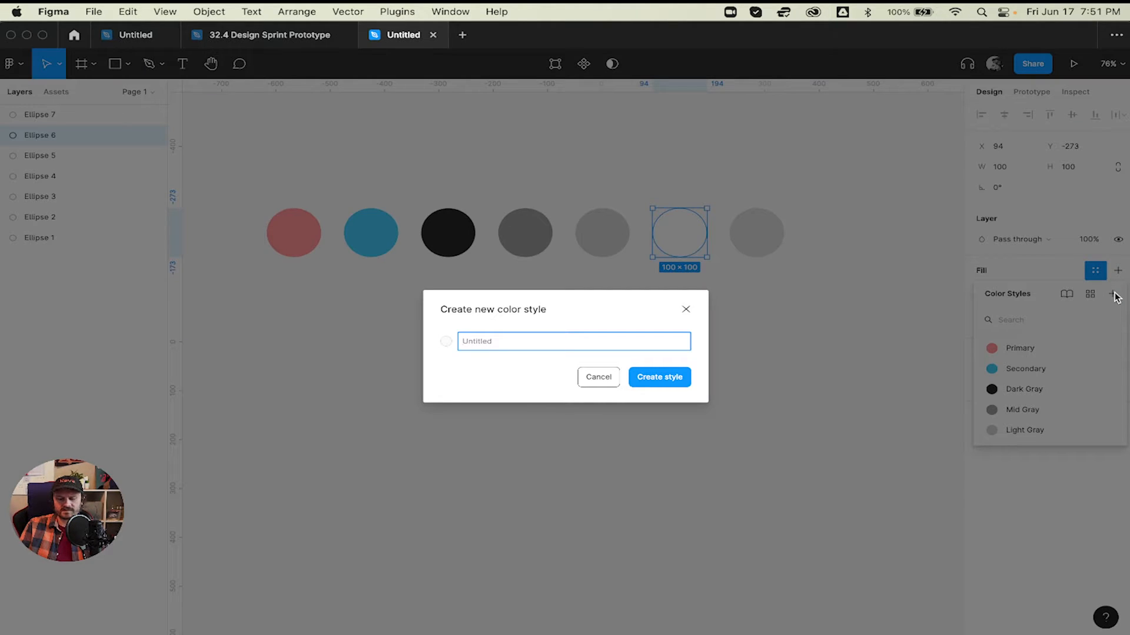
text(Background)
key(Return)
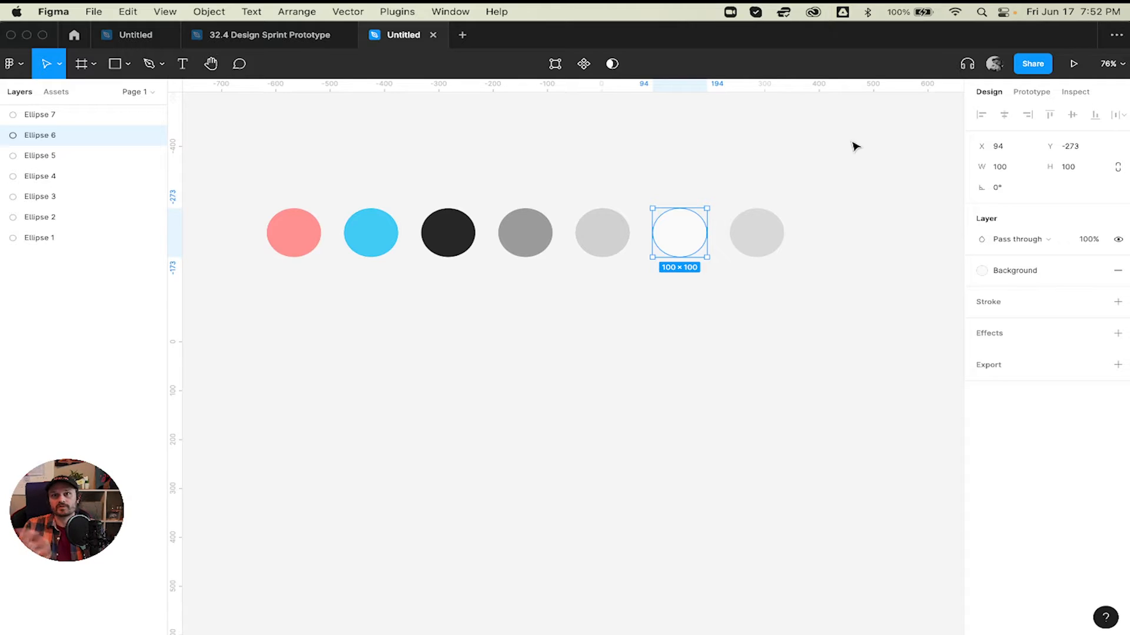
click(758, 235)
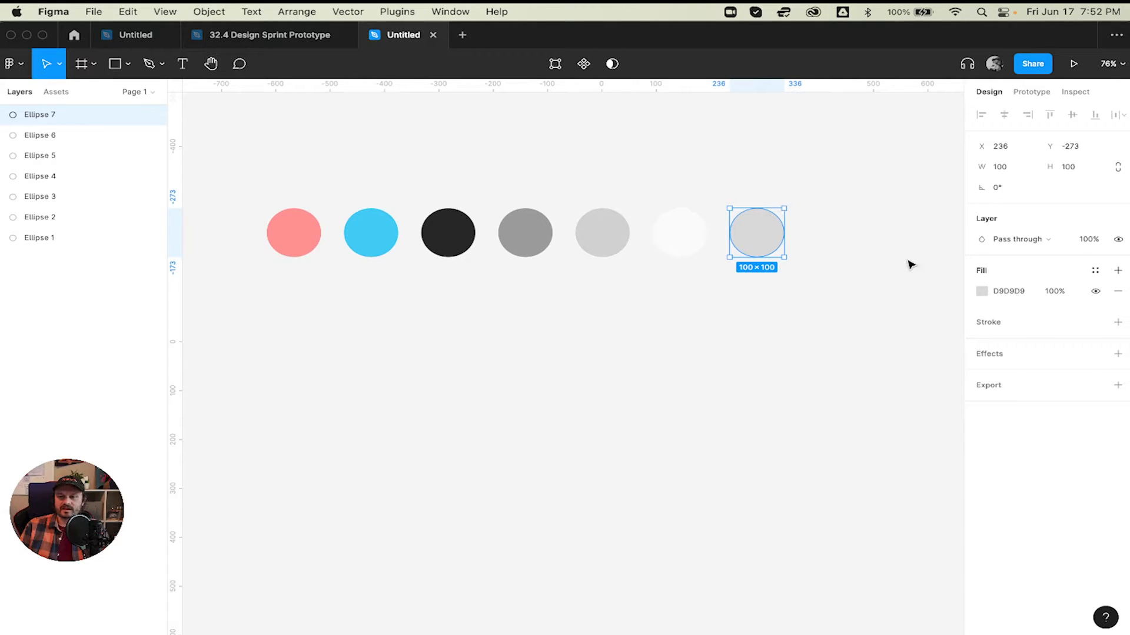
click(981, 292)
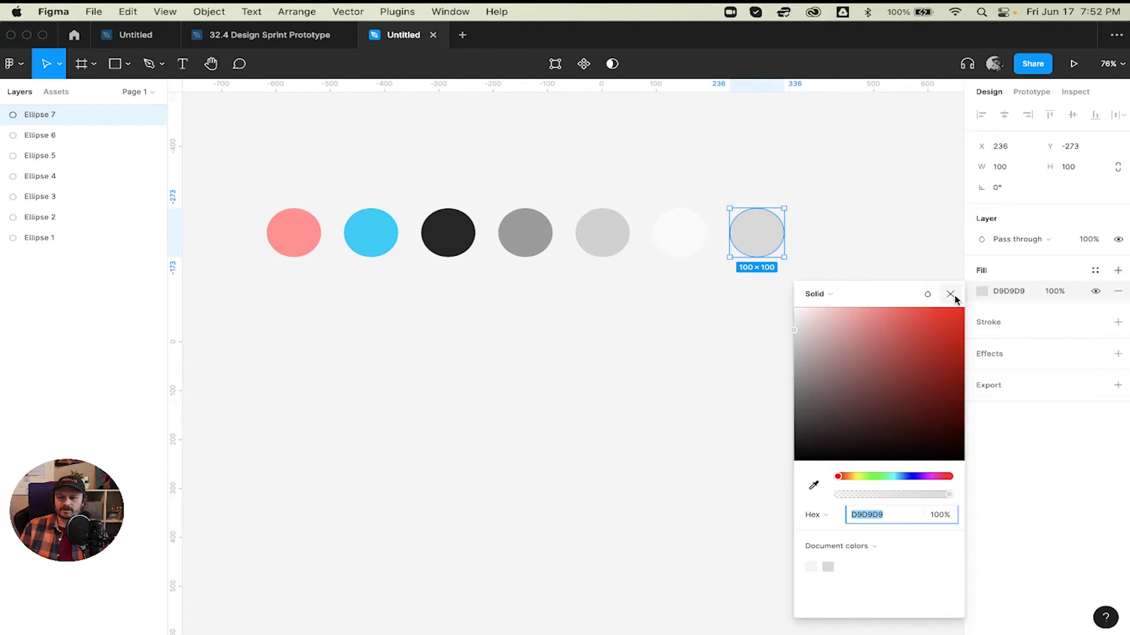
click(950, 293)
click(953, 294)
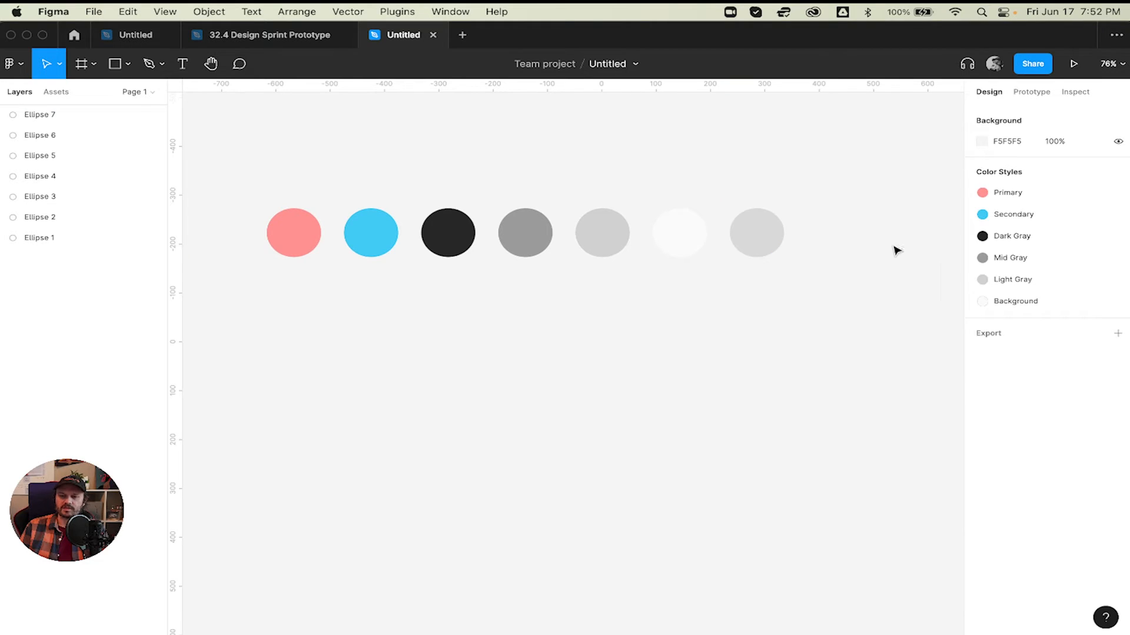
- Switch the seventh circle's fill to the Image type without choosing a picture file
click(764, 224)
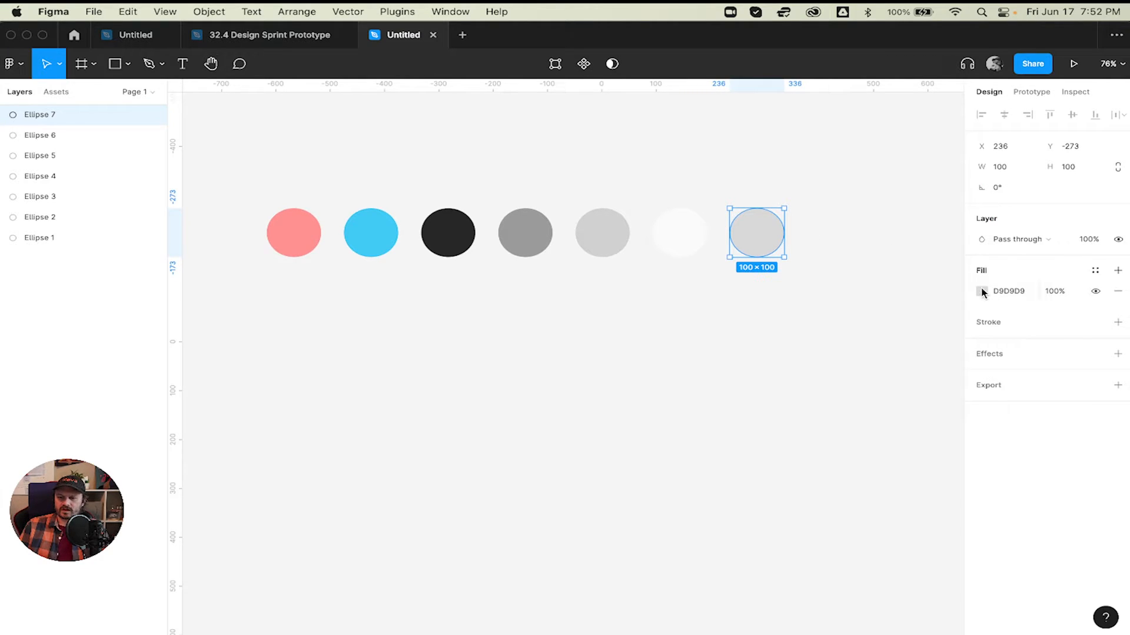
click(981, 291)
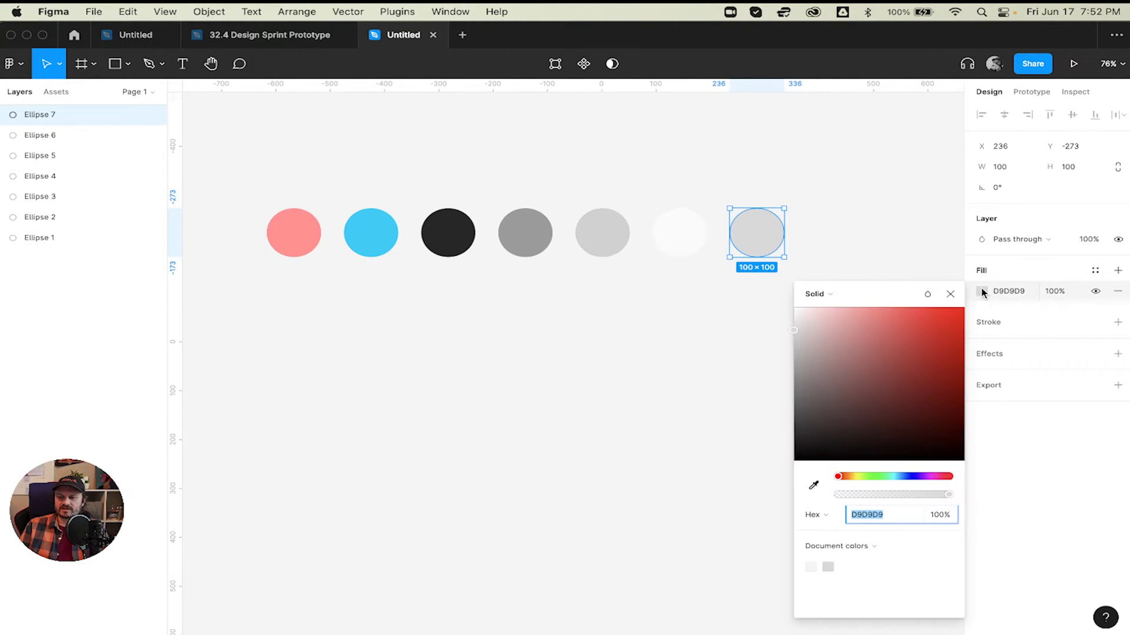
click(859, 295)
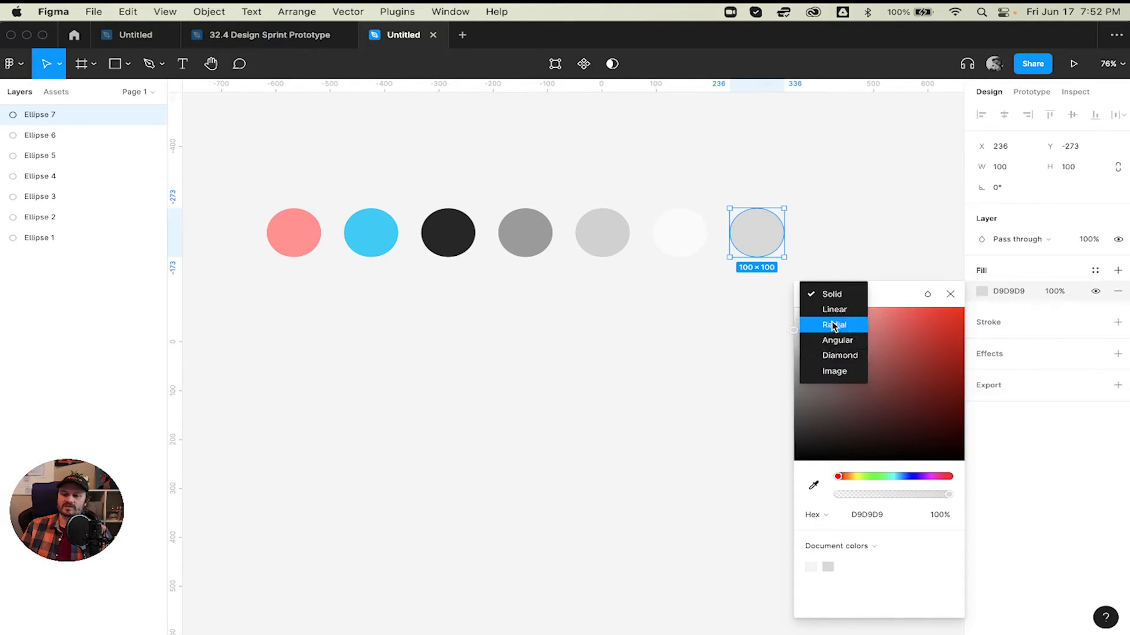
click(846, 375)
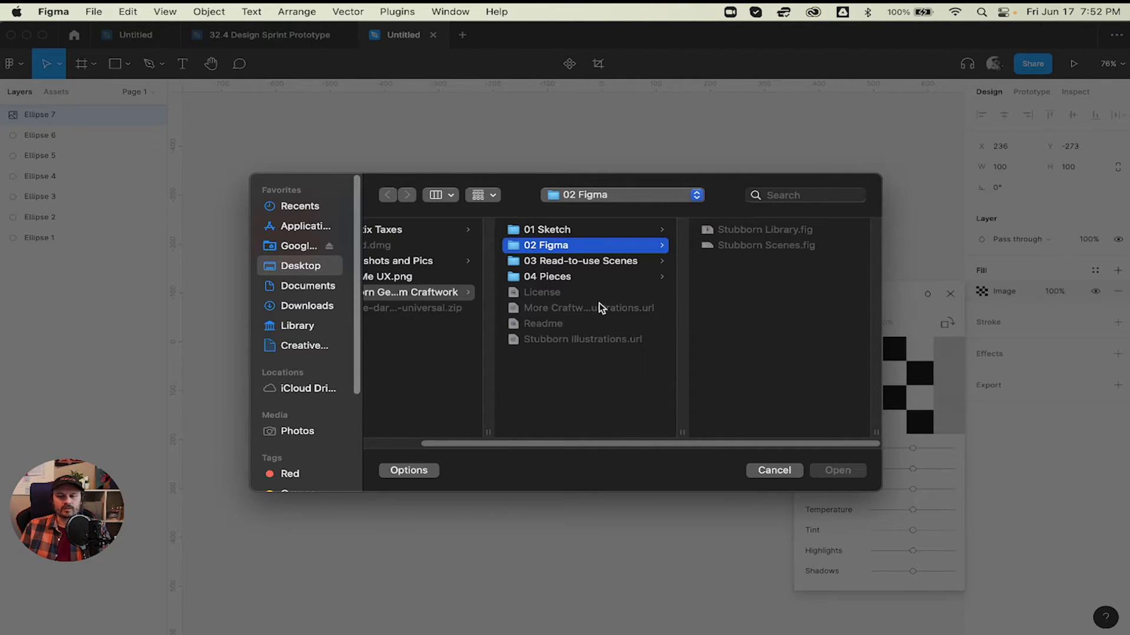
click(768, 471)
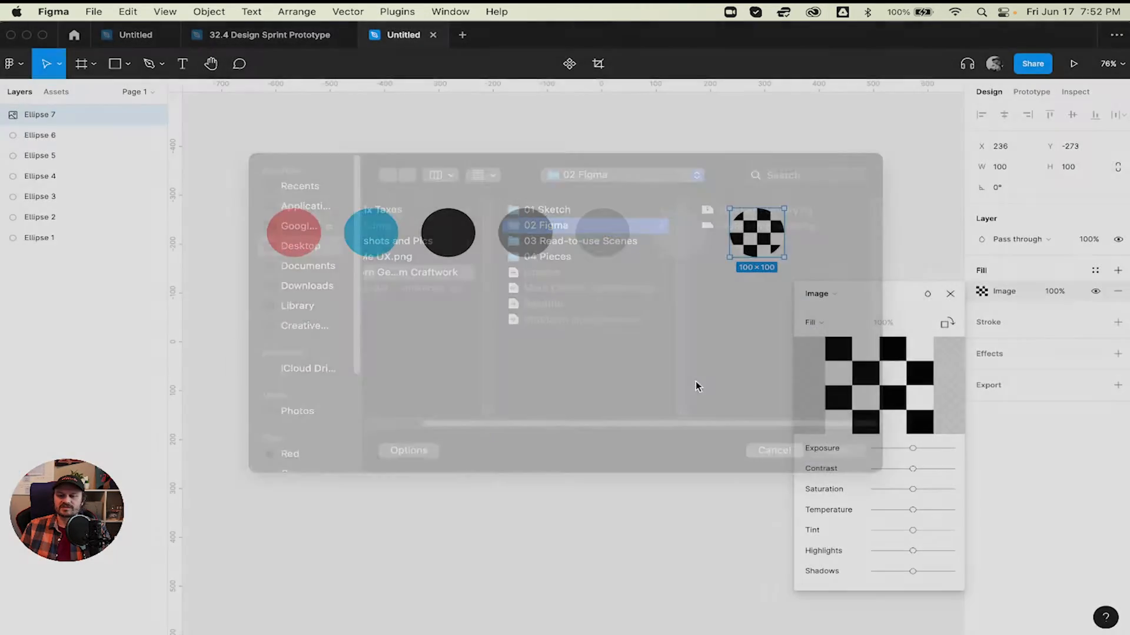
- Change the seventh circle's fill to a linear gradient and angle it diagonally from the circle's upper right to its lower left
click(820, 293)
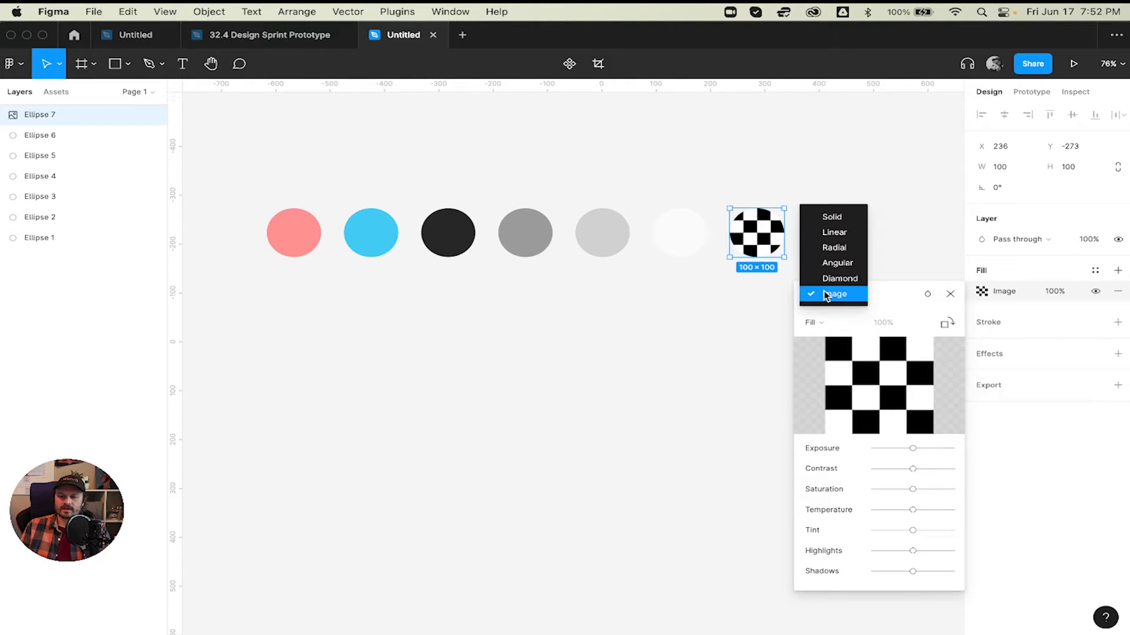
click(838, 234)
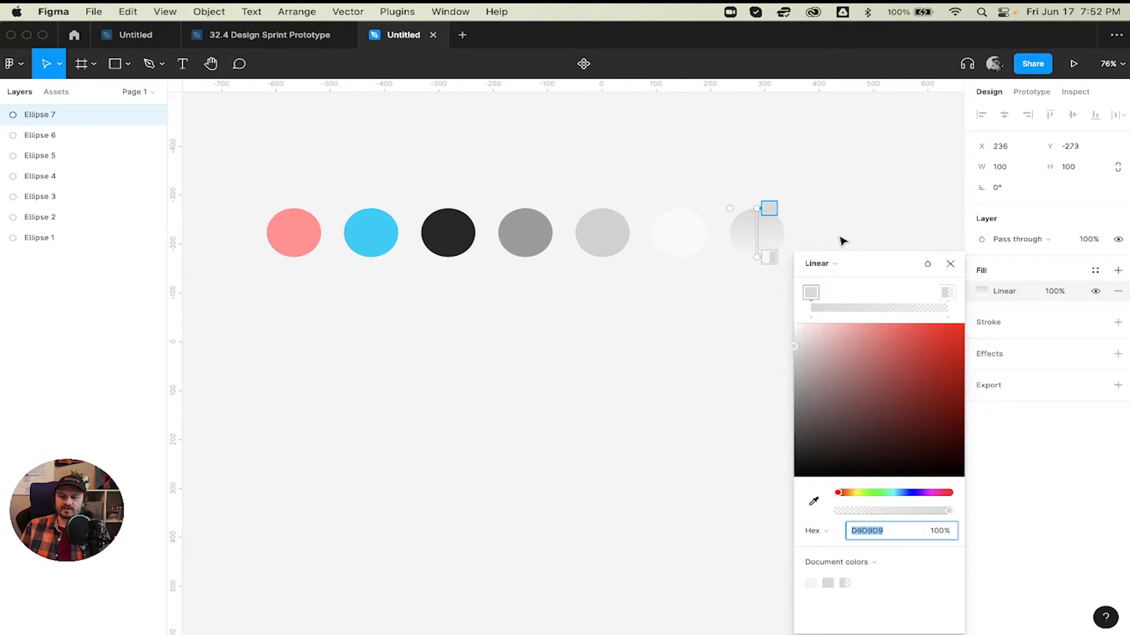
drag(874, 266, 616, 266)
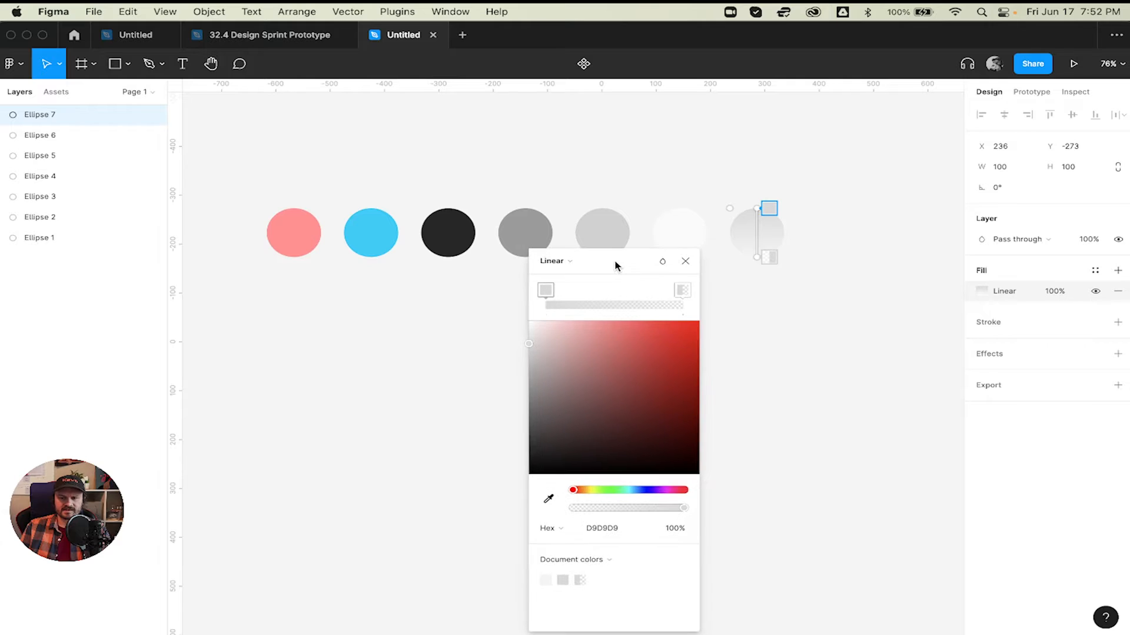
mouse_move(757, 257)
mouse_down()
mouse_move(727, 259)
mouse_move(739, 250)
mouse_up()
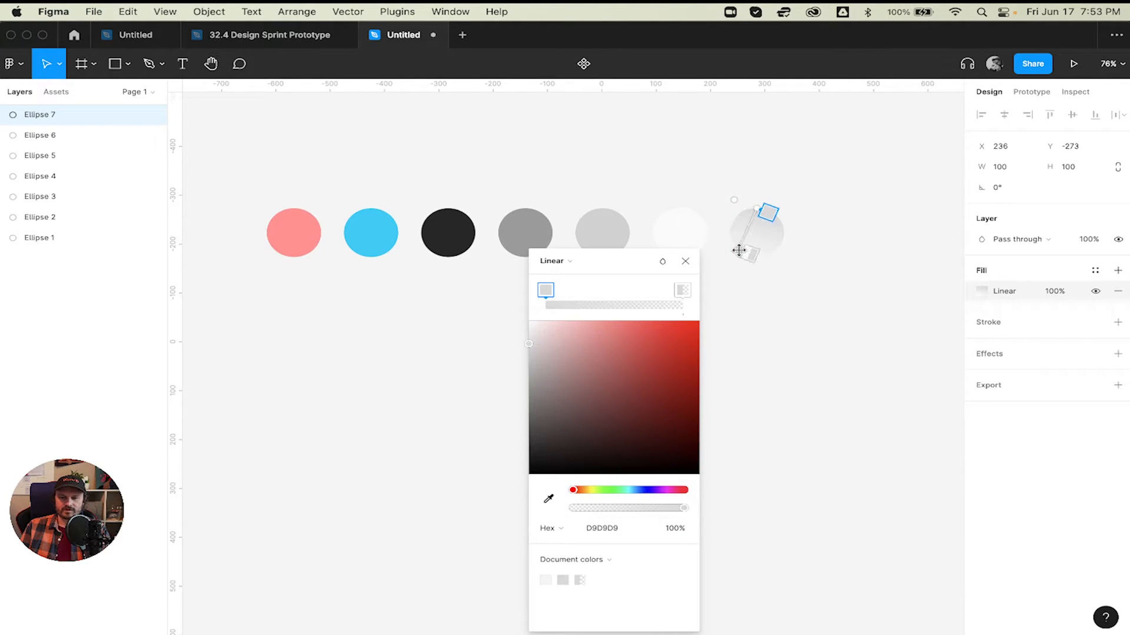
drag(764, 212, 771, 208)
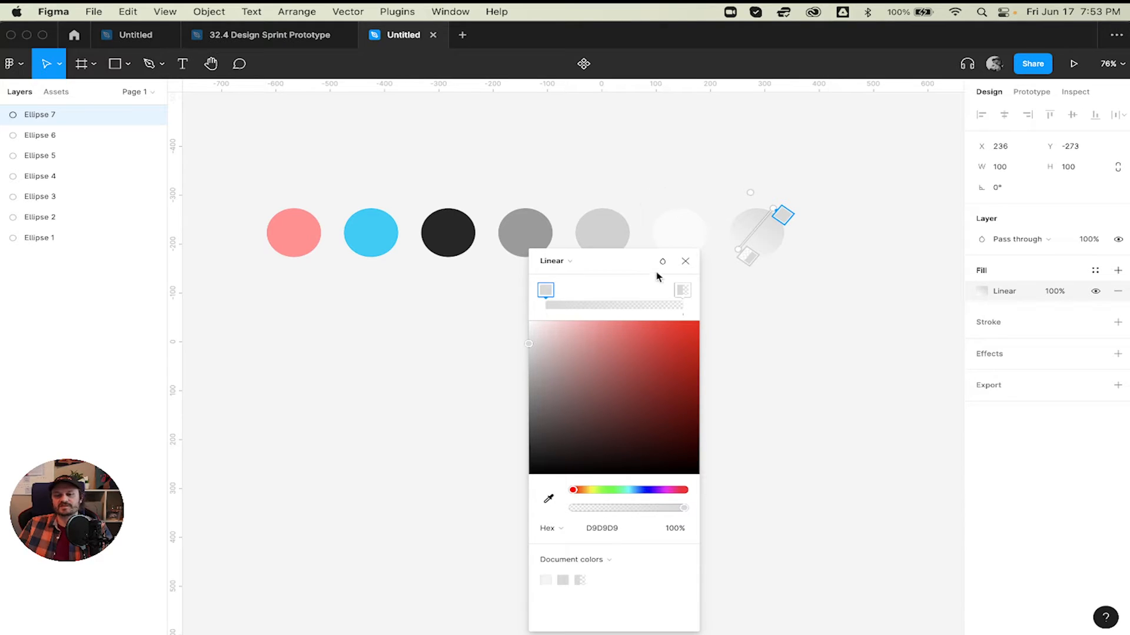
- Add a color stop near the middle of the seventh circle's gradient and color it red FF5353
click(682, 290)
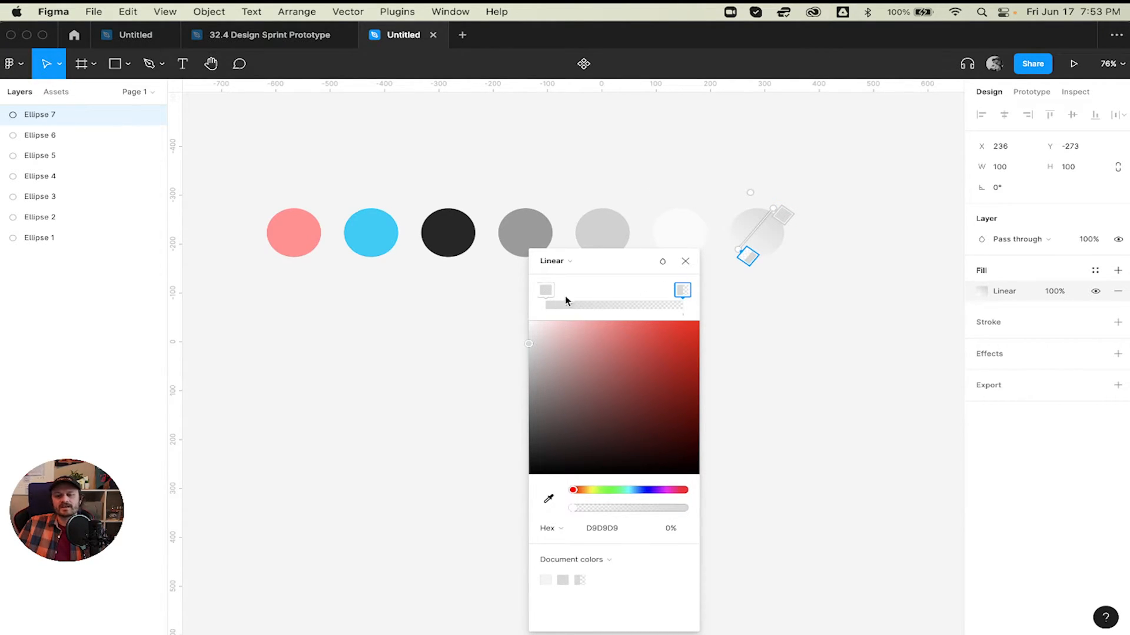
click(608, 305)
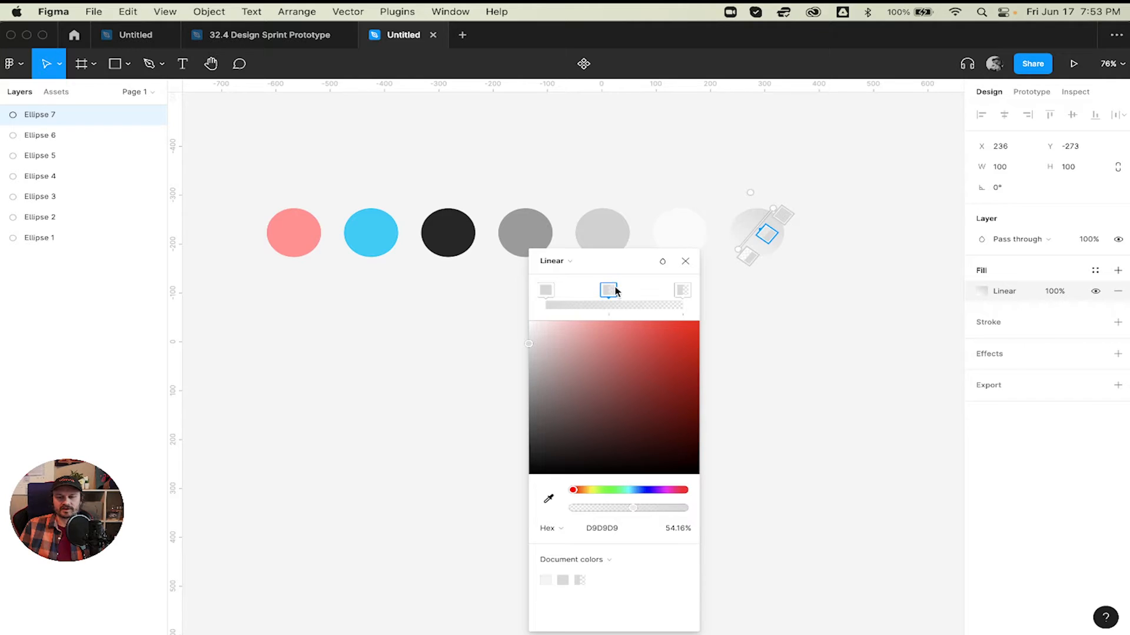
drag(613, 374, 644, 321)
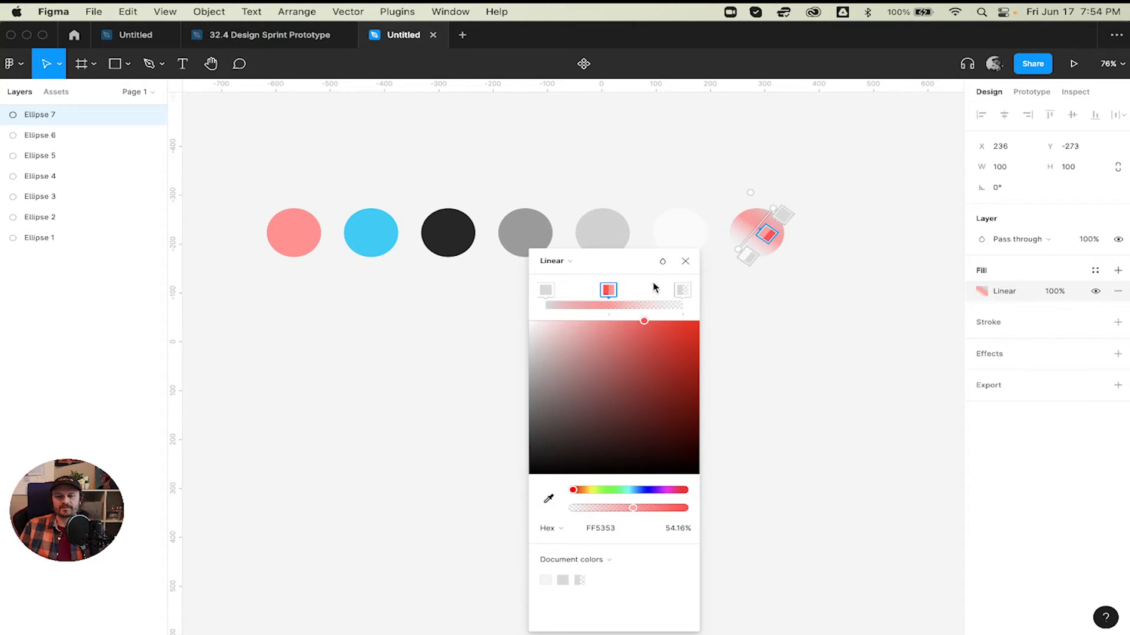
- Shift the red stop along the gradient to about a third of the way from its start
mouse_move(613, 291)
mouse_down()
mouse_move(595, 290)
mouse_move(649, 291)
mouse_move(580, 300)
mouse_move(606, 295)
mouse_up()
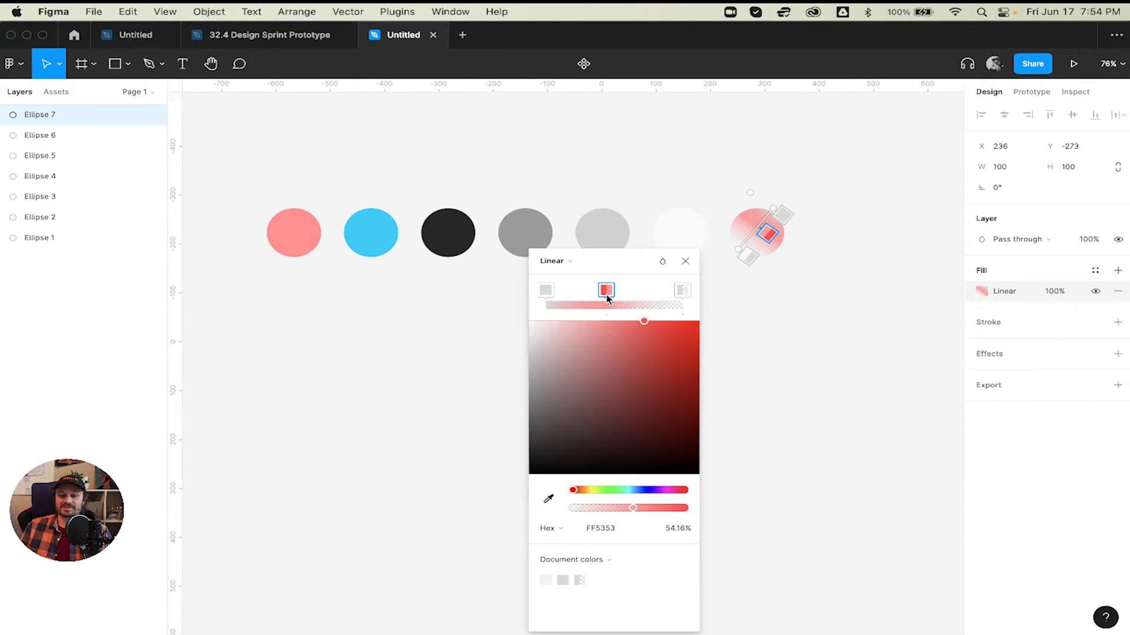
drag(606, 291, 505, 295)
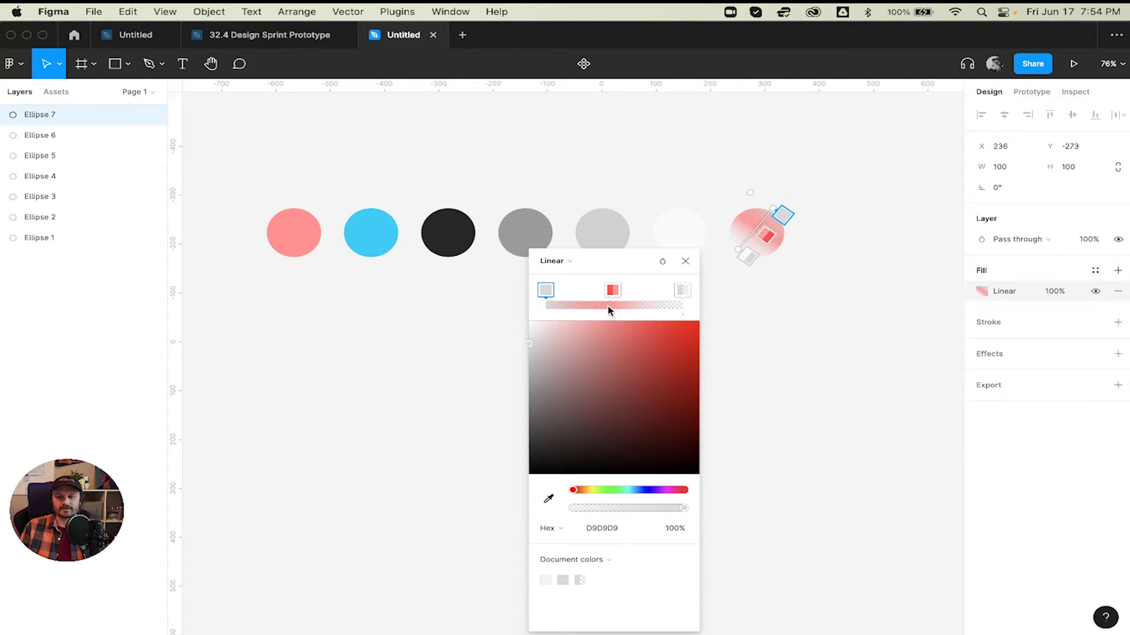
click(683, 290)
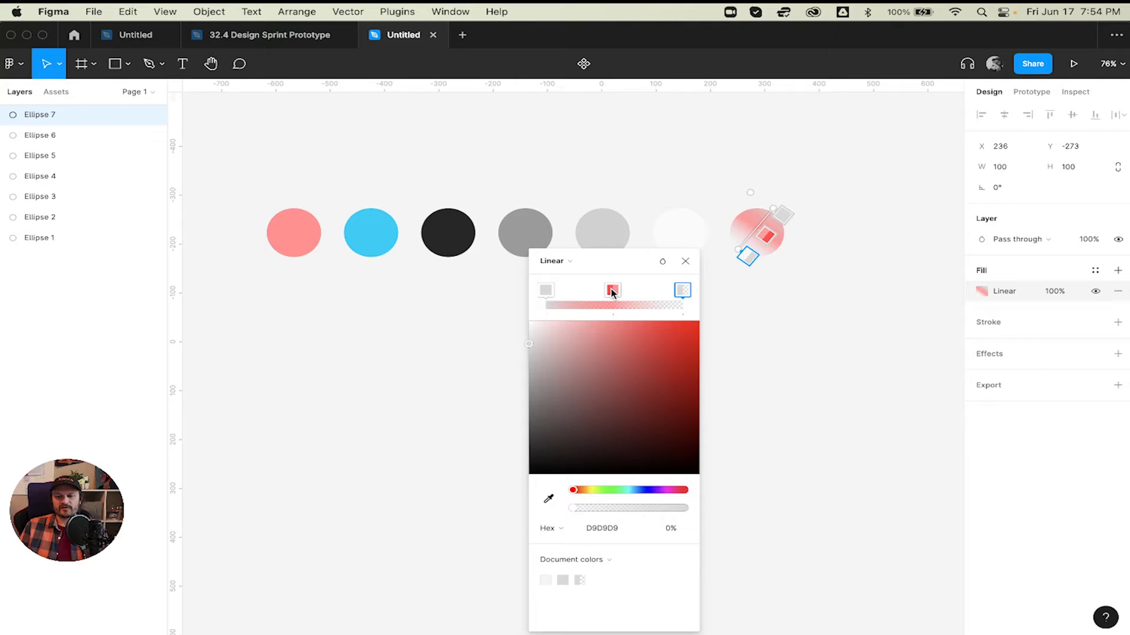
mouse_move(611, 293)
mouse_down()
mouse_move(623, 292)
mouse_move(604, 291)
mouse_move(613, 299)
mouse_up()
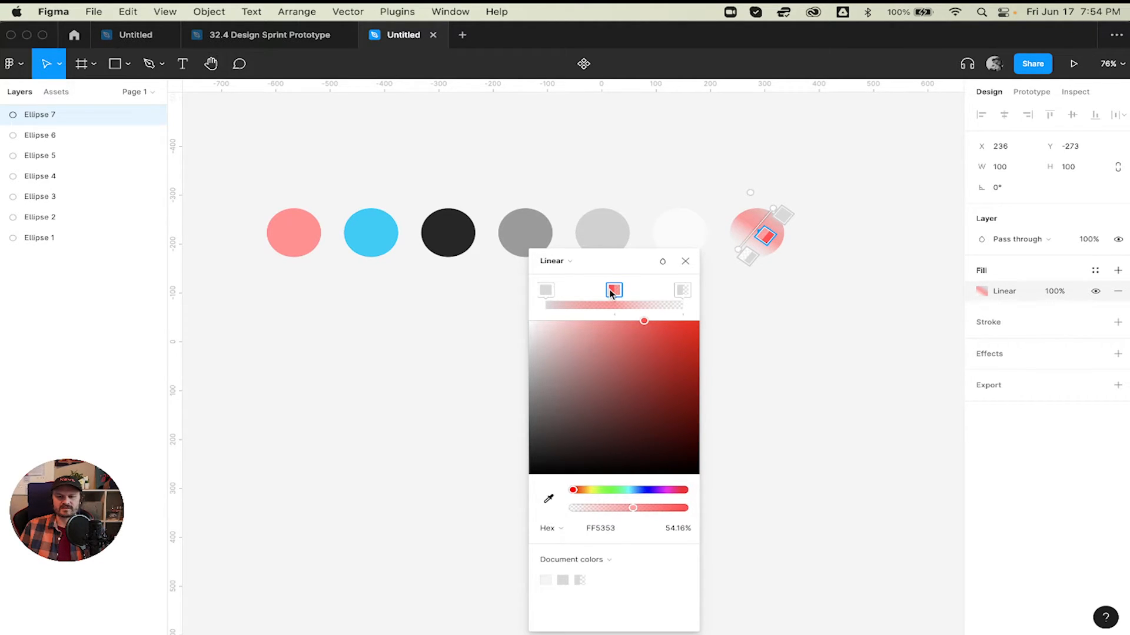
mouse_move(613, 291)
mouse_down()
mouse_move(635, 294)
mouse_move(587, 291)
mouse_move(616, 293)
mouse_up()
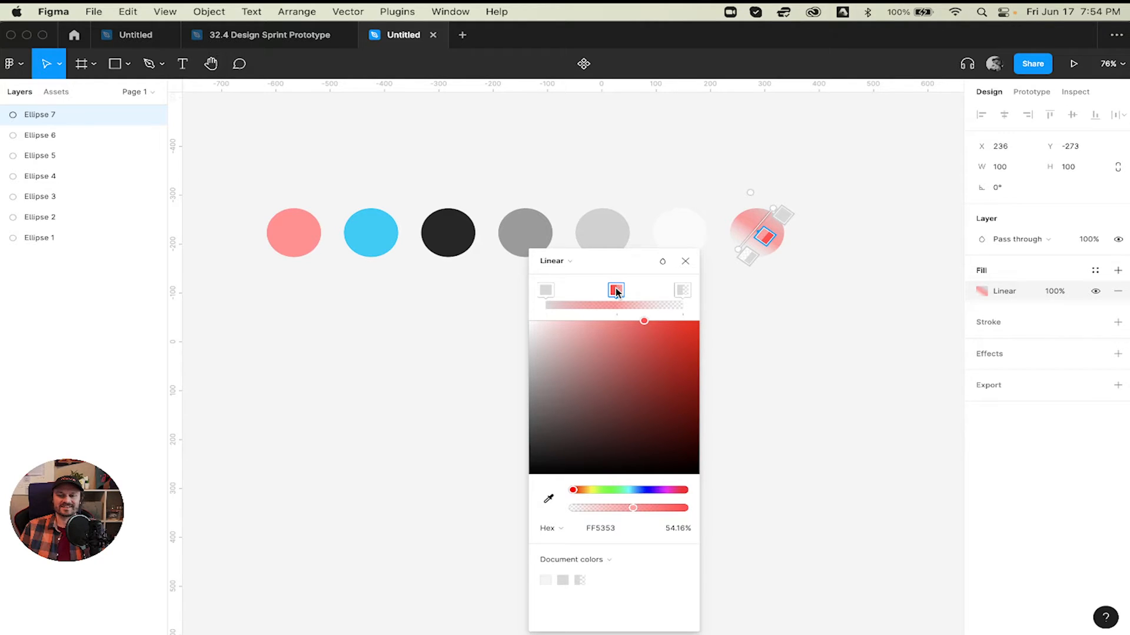
drag(616, 292, 597, 290)
- Move the gradient's transparent end stop inward to about three quarters and recolor it 857878
drag(681, 290, 650, 290)
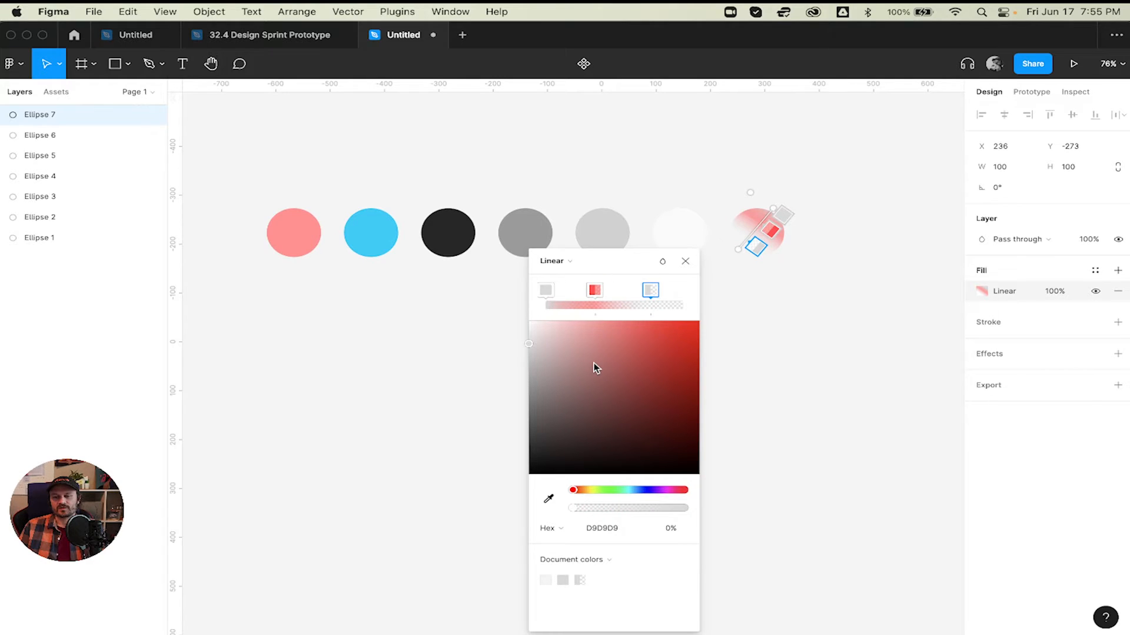
click(545, 394)
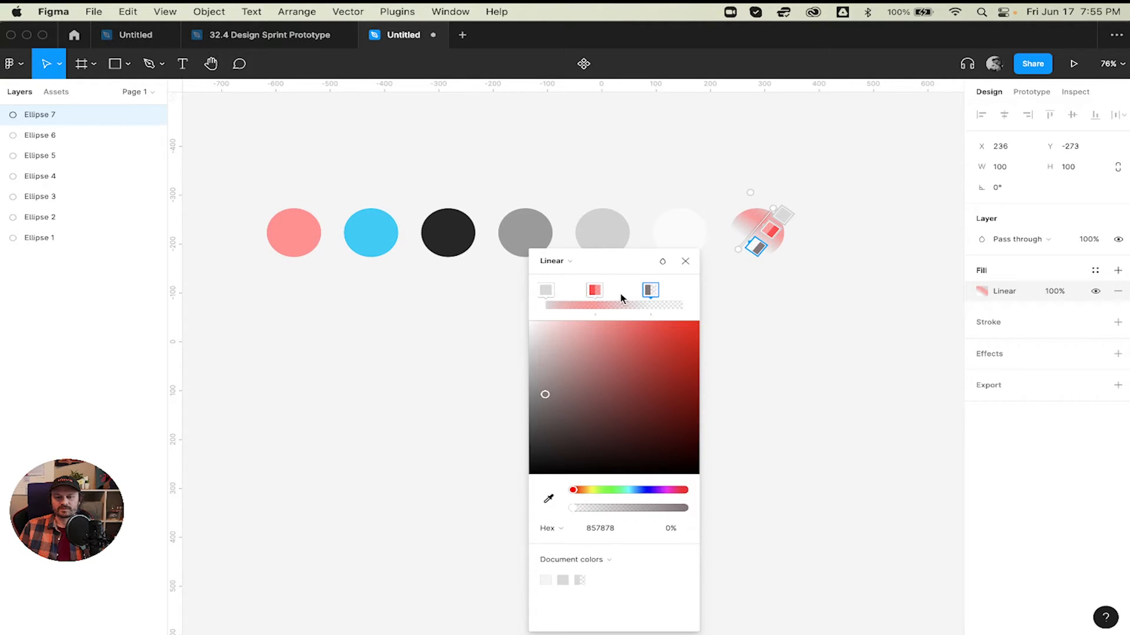
- Add a fourth color stop between the red stop and the end stop and color it muted blue 6576D2
click(623, 301)
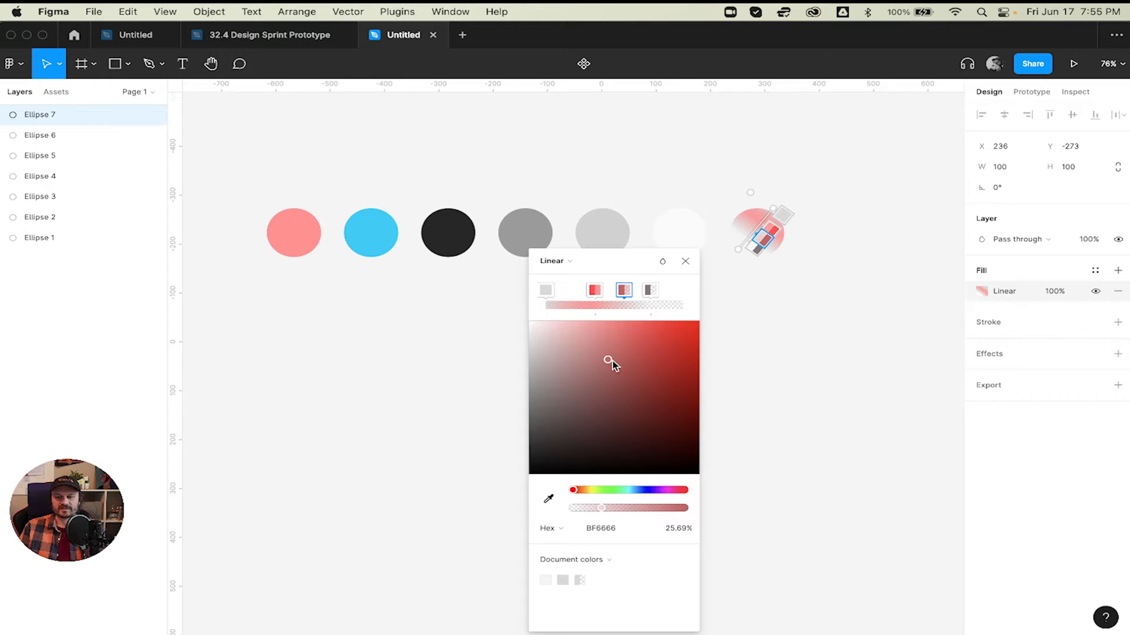
drag(612, 361, 660, 347)
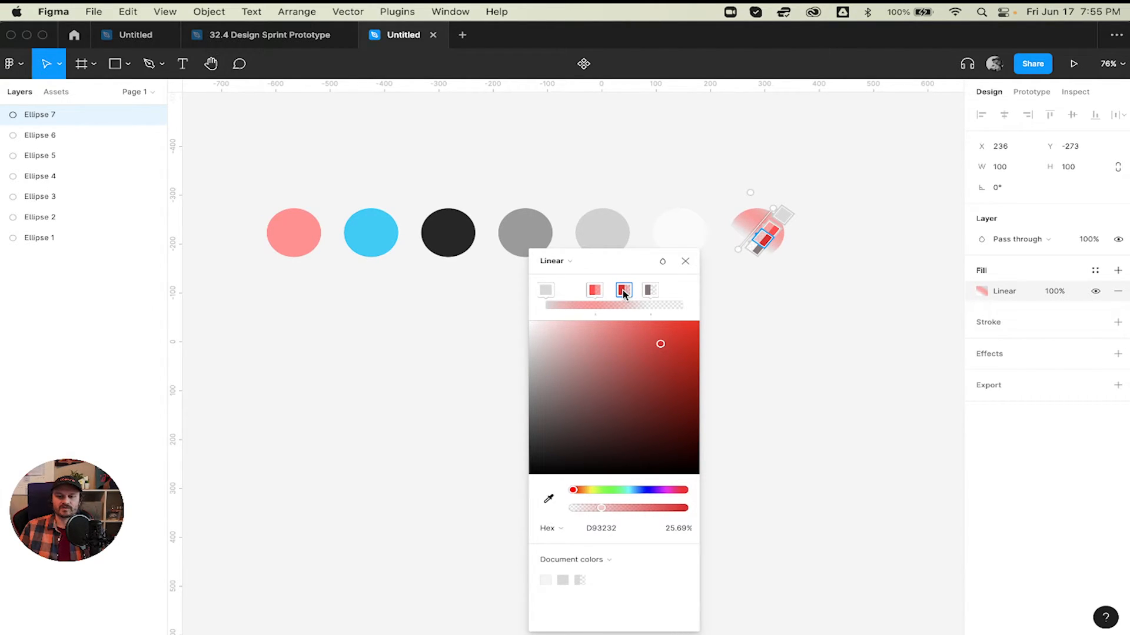
click(644, 490)
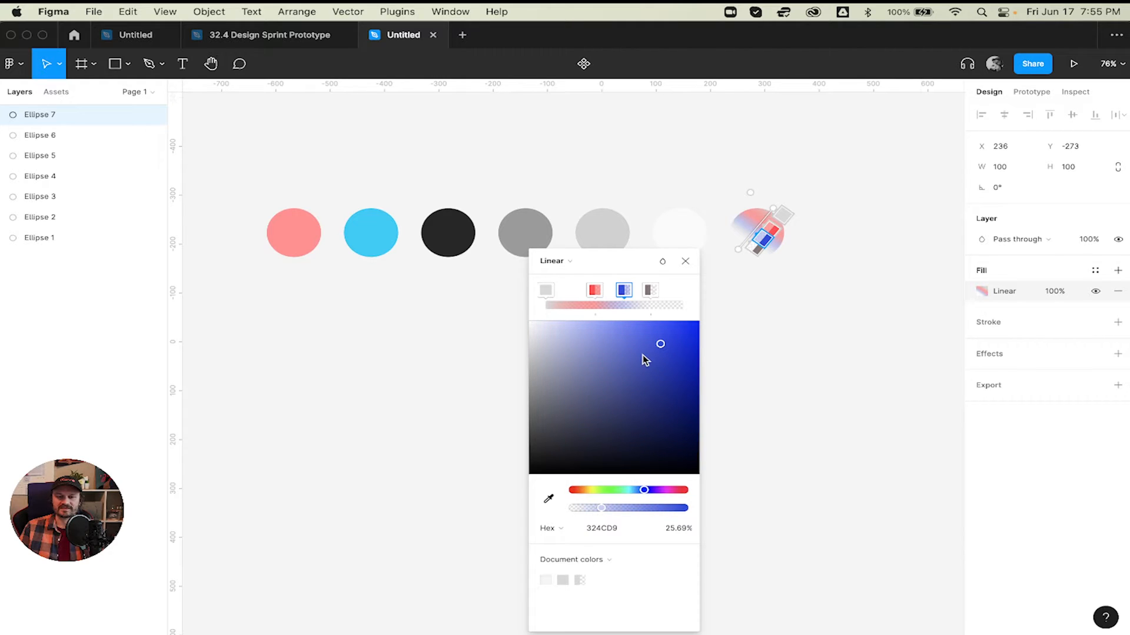
click(617, 348)
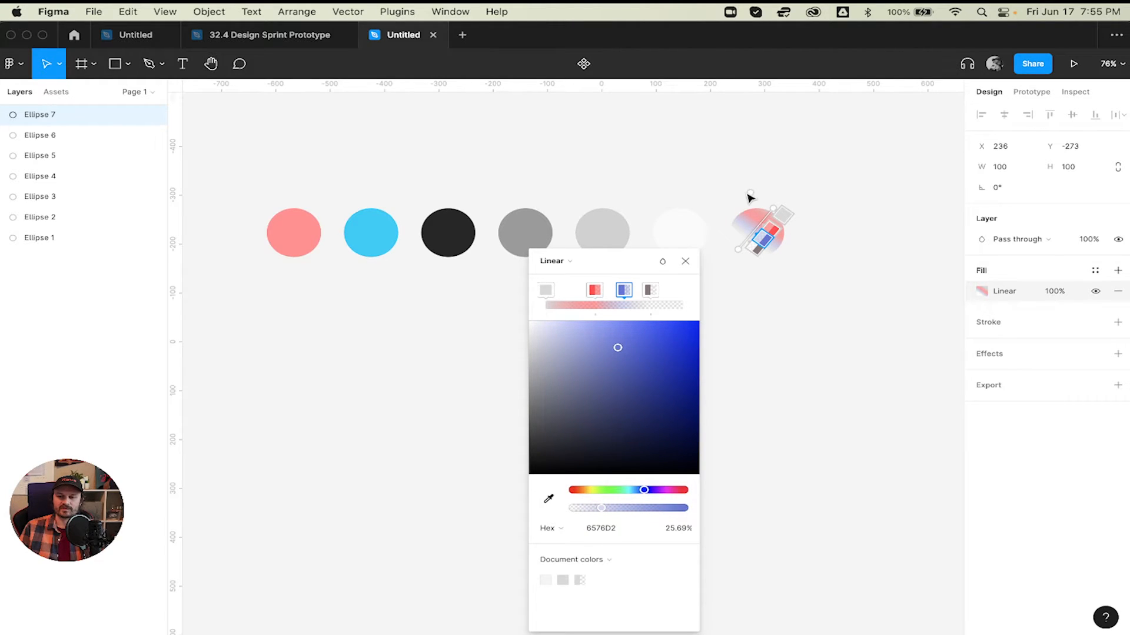
- Move the gradient's transparent end stop to the far end and shift the red and blue stops toward the start
scroll(750, 197, up, 10)
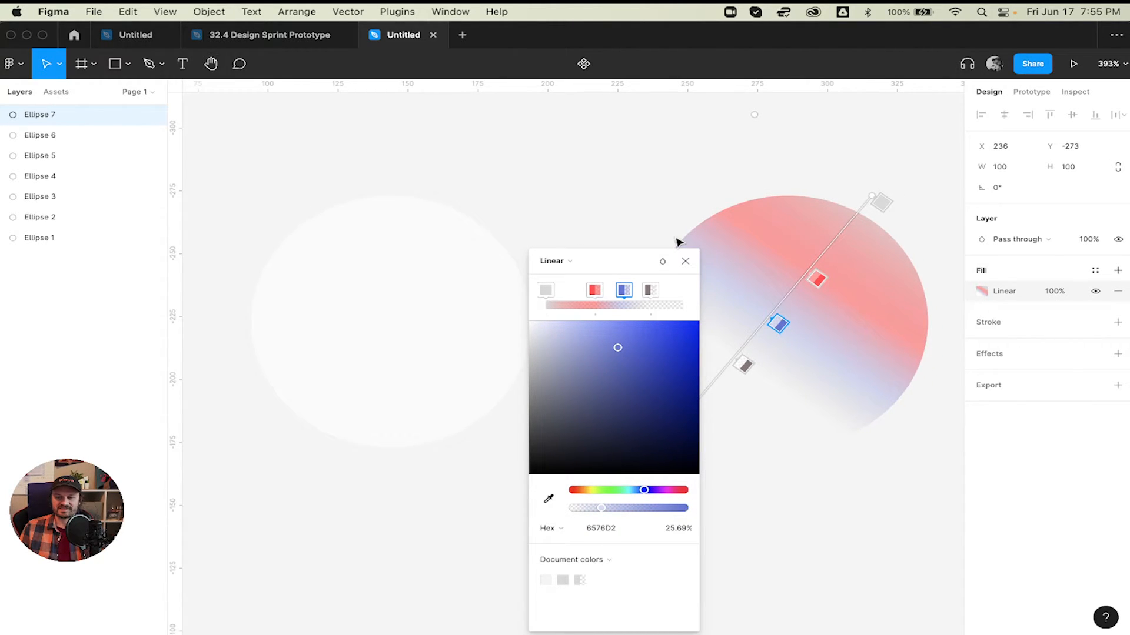
drag(594, 289, 682, 291)
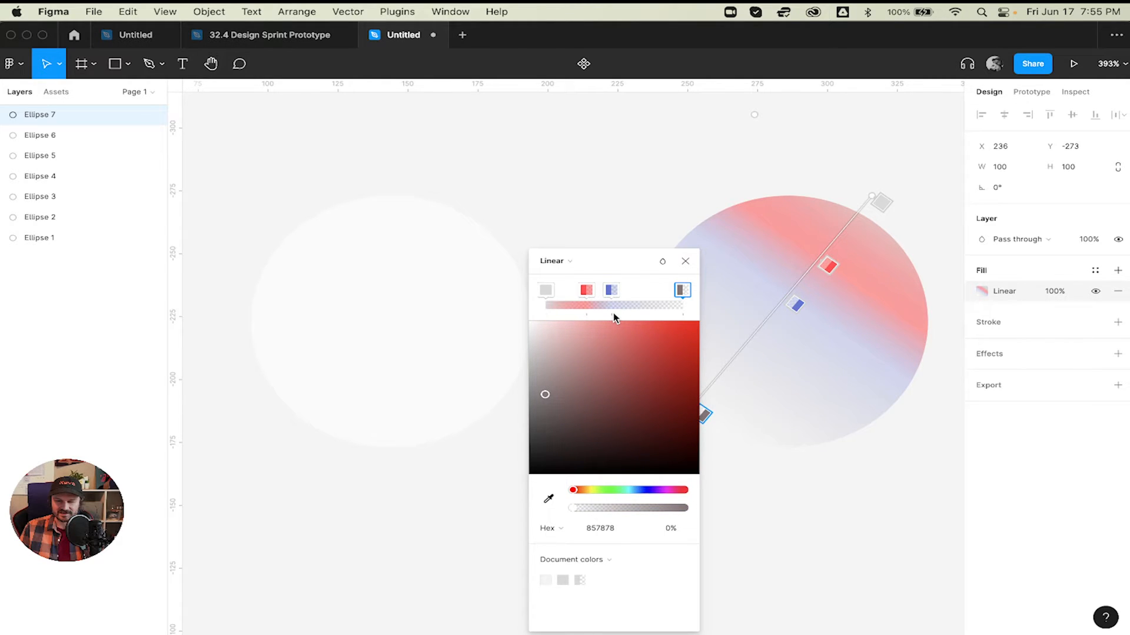
click(640, 305)
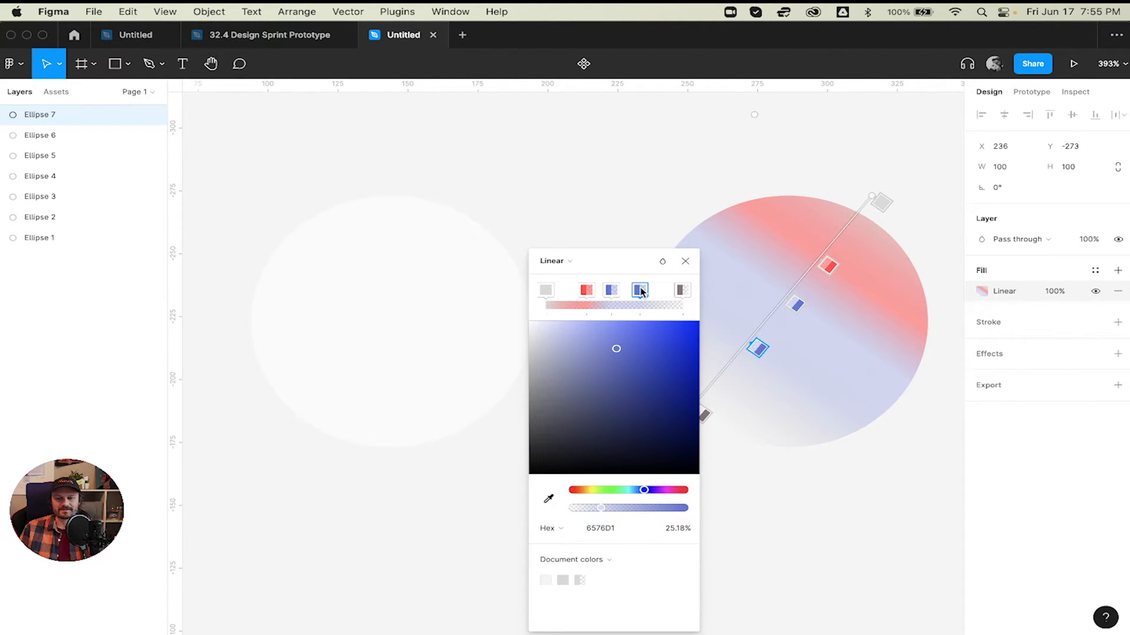
drag(641, 292, 635, 262)
key(Delete)
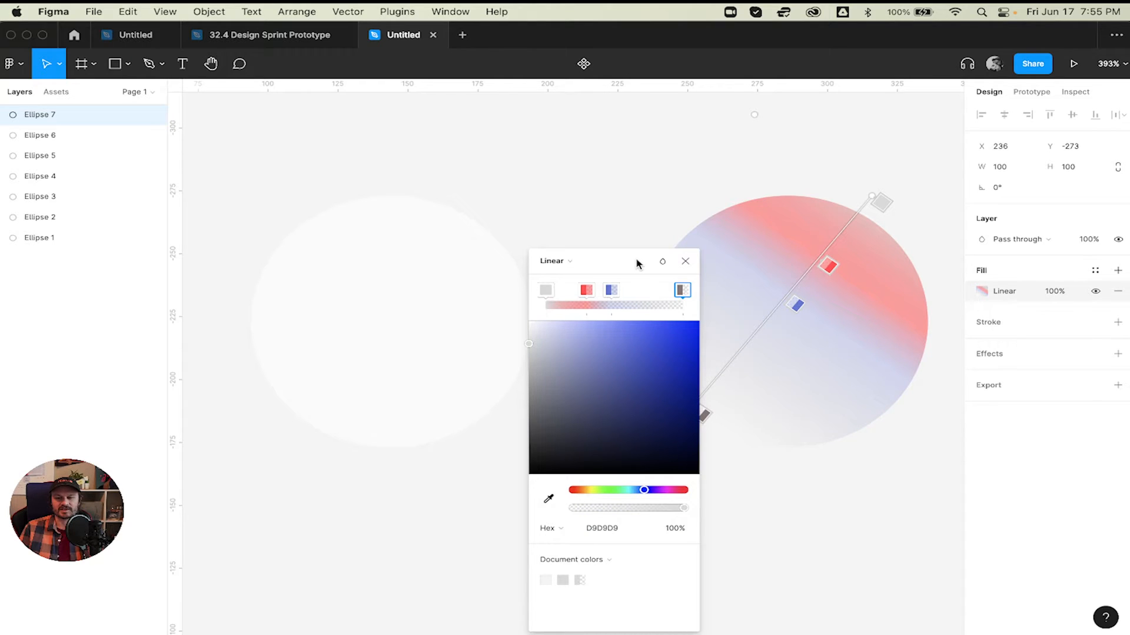
- Delete the blue and red color stops from the seventh circle's gradient, keeping only the start and end stops
click(610, 290)
key(Delete)
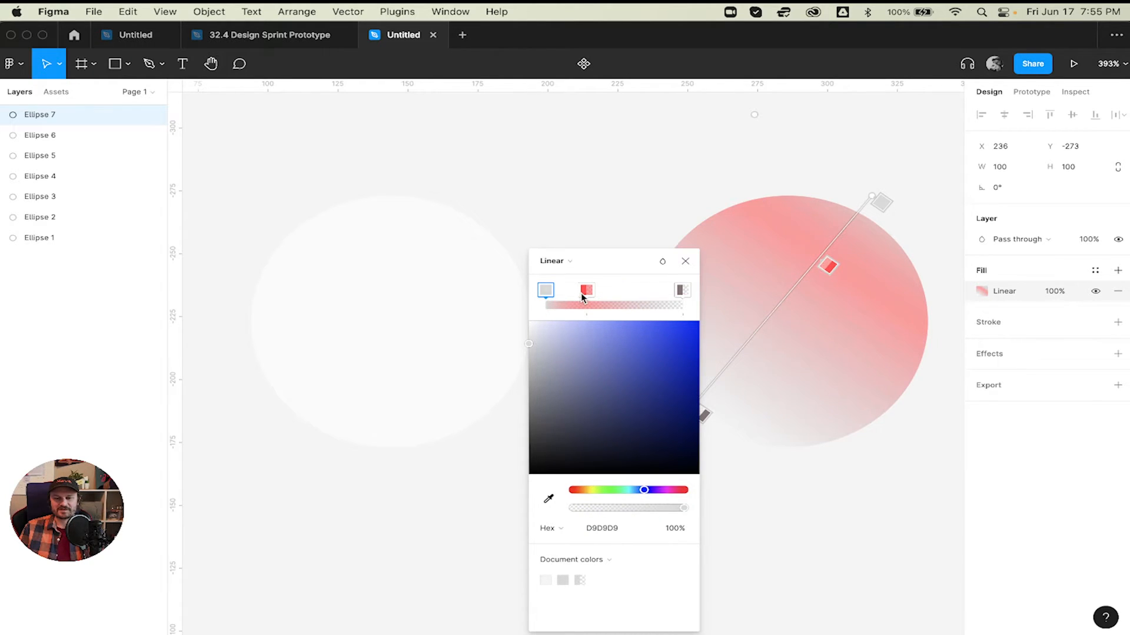
click(586, 291)
key(Delete)
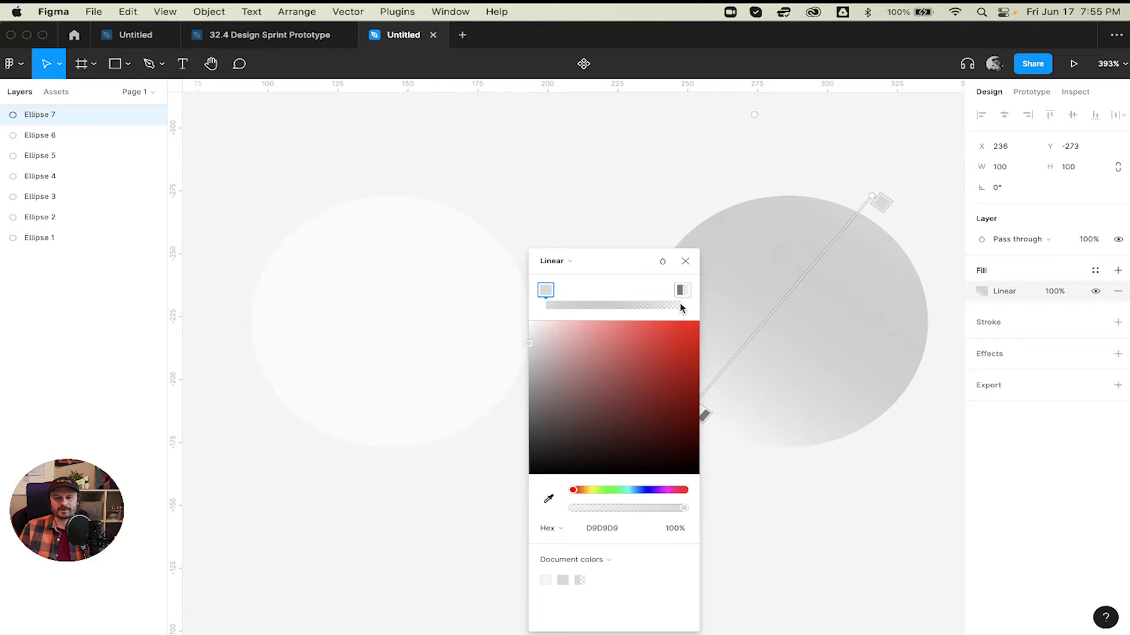
- Recolor the gradient's start stop dark gray and its transparent end stop light gray, and close the color picker
scroll(756, 337, down, 3)
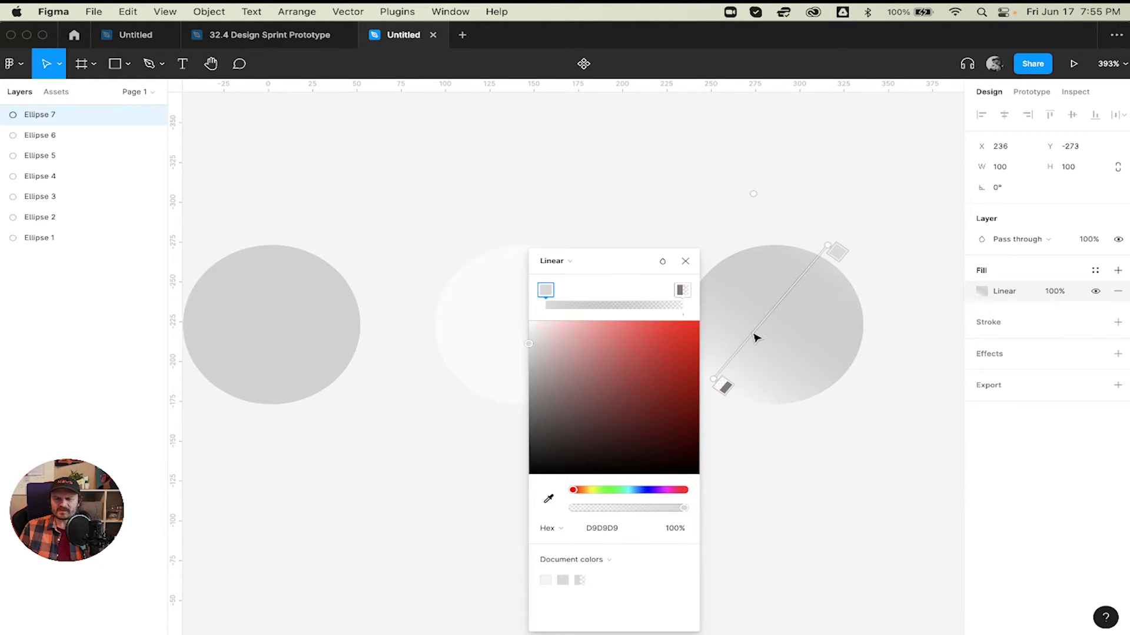
scroll(755, 338, down, 5)
drag(618, 268, 545, 212)
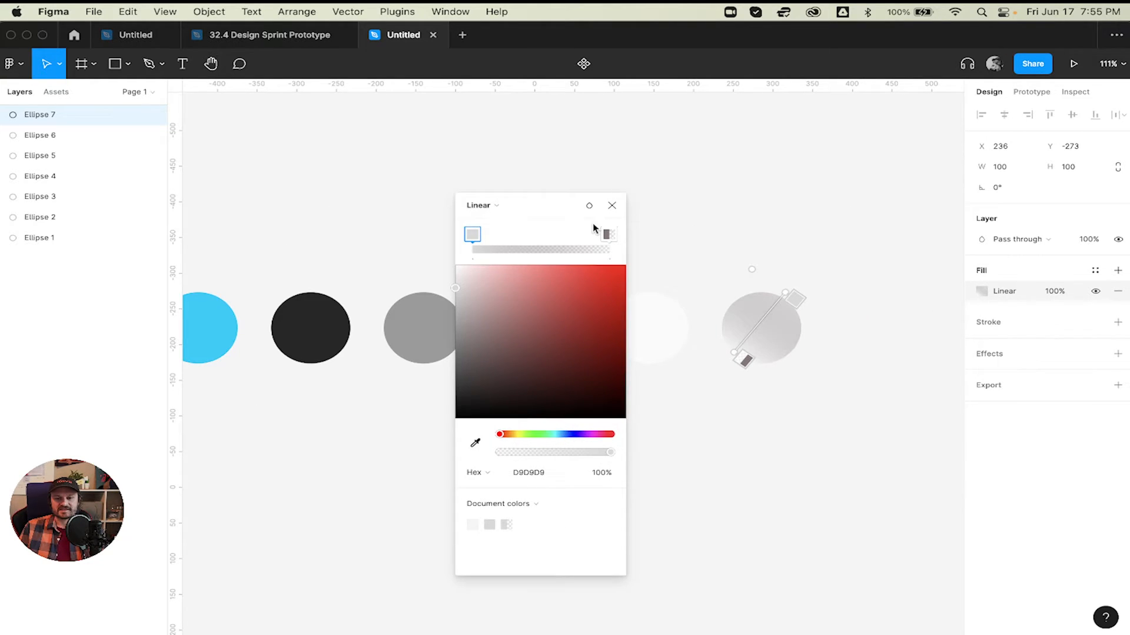
drag(455, 288, 444, 334)
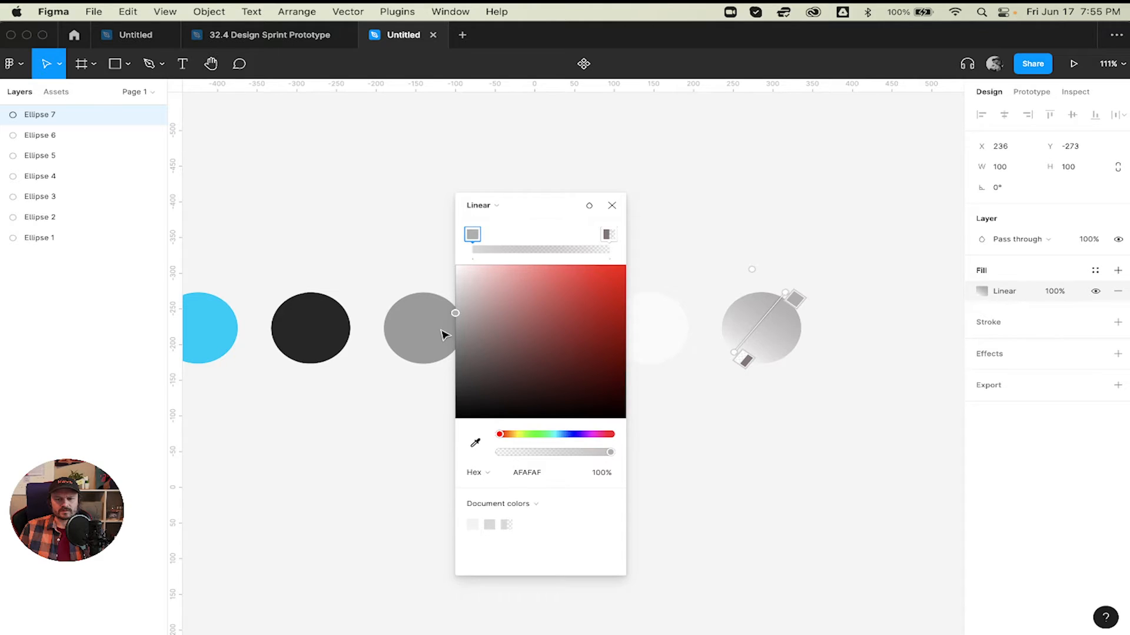
click(608, 234)
click(462, 286)
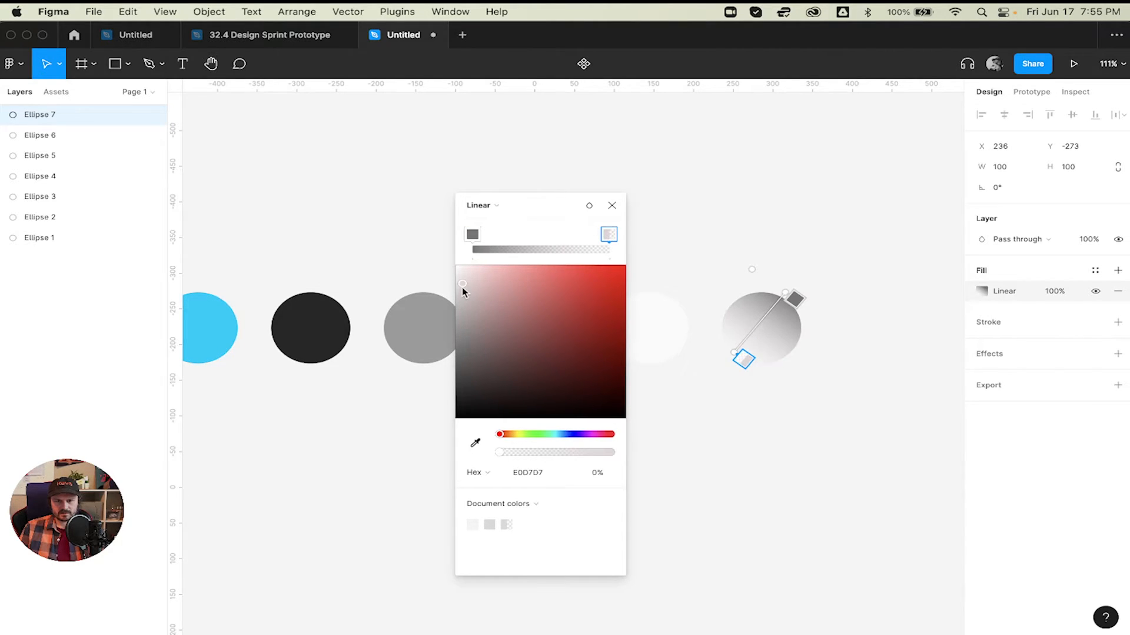
drag(462, 287, 454, 283)
click(612, 205)
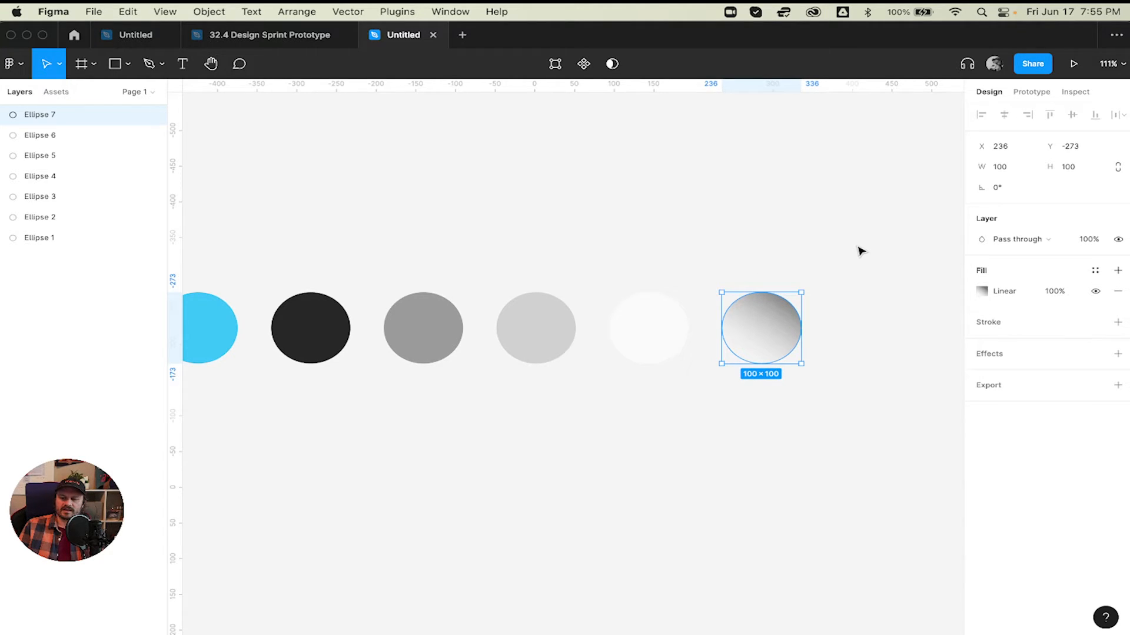
- Save the seventh circle's gradient fill as a new color style named Gradient
scroll(401, 159, left, 4)
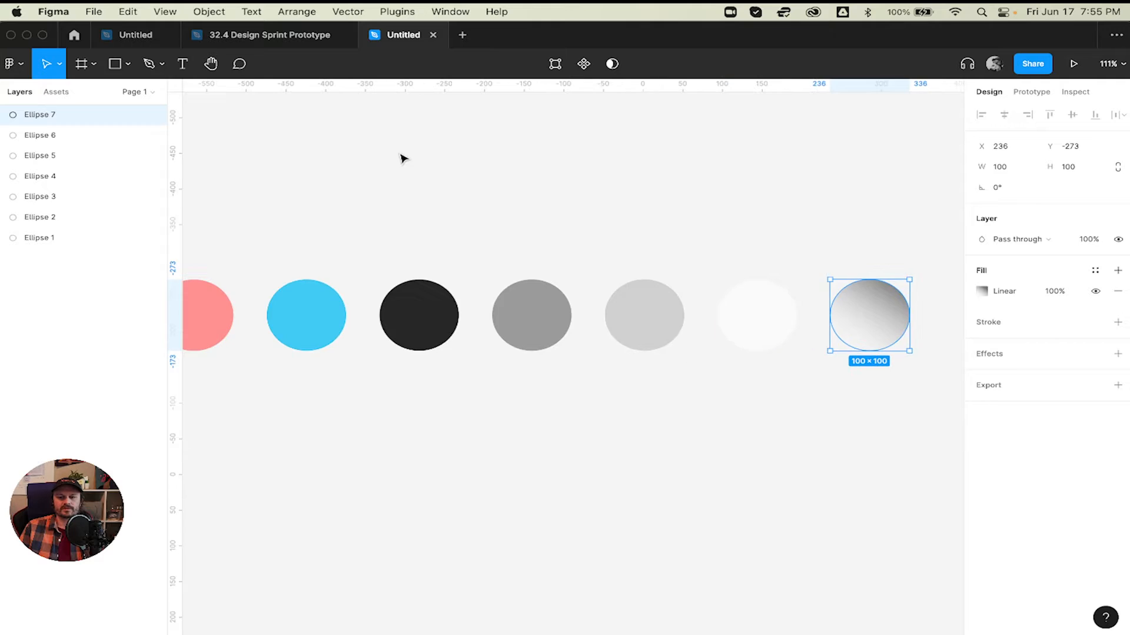
scroll(402, 159, left, 2)
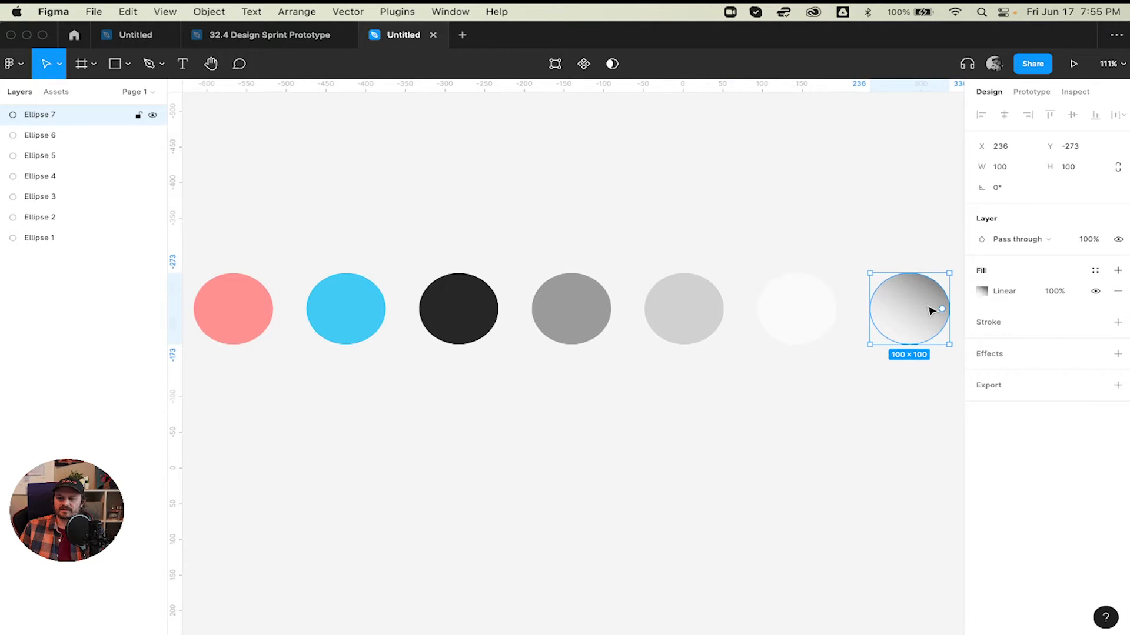
click(1095, 272)
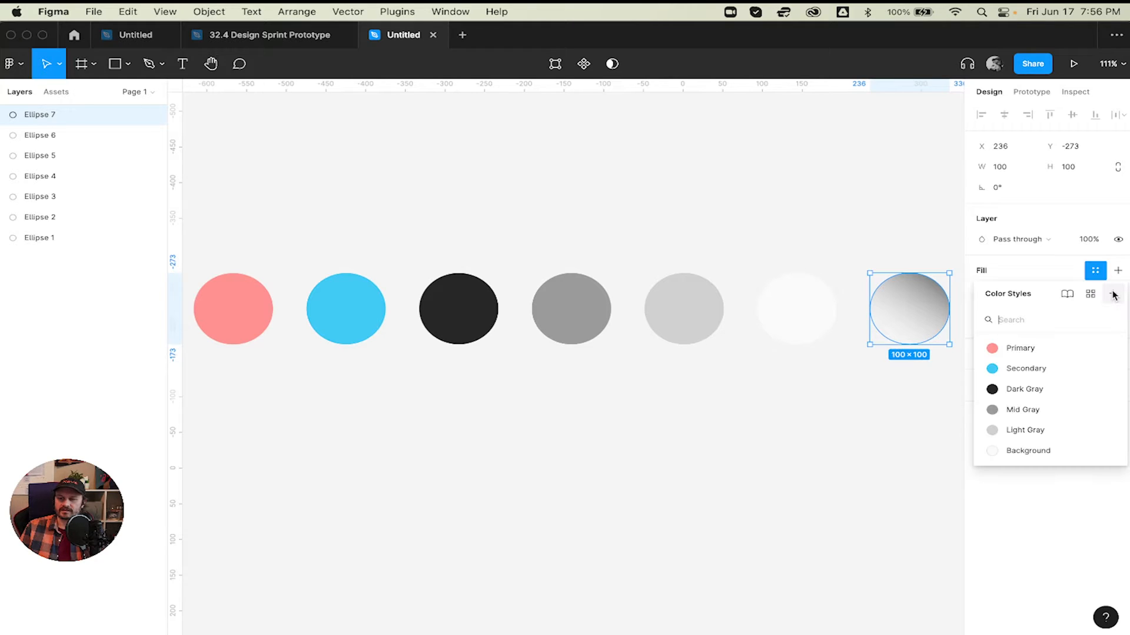
click(1112, 294)
text(Gri)
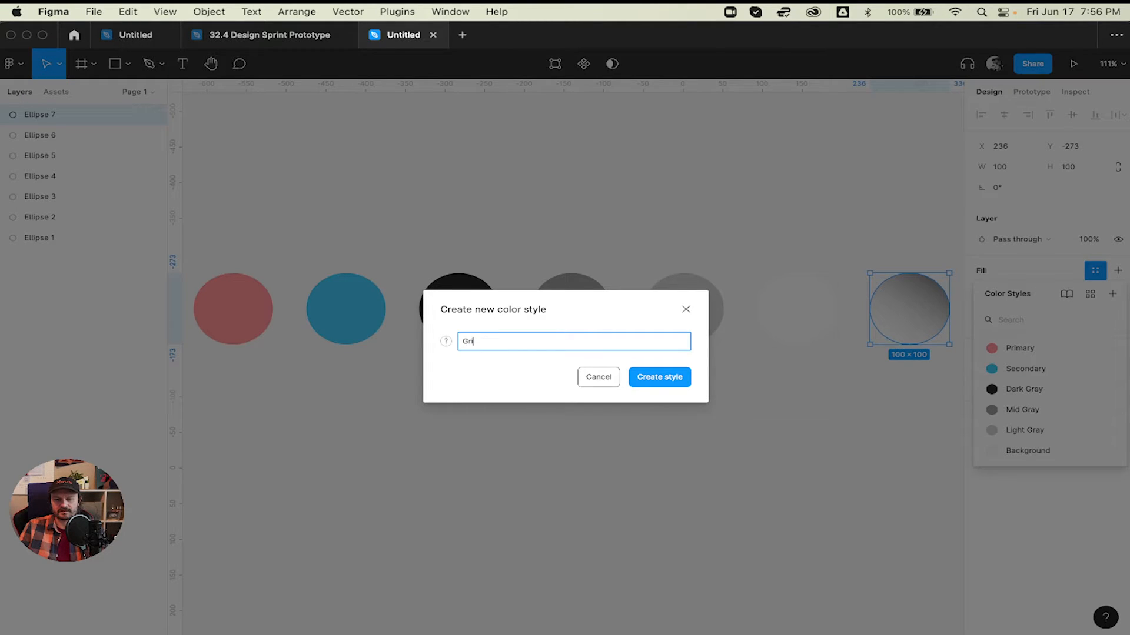
text(adient)
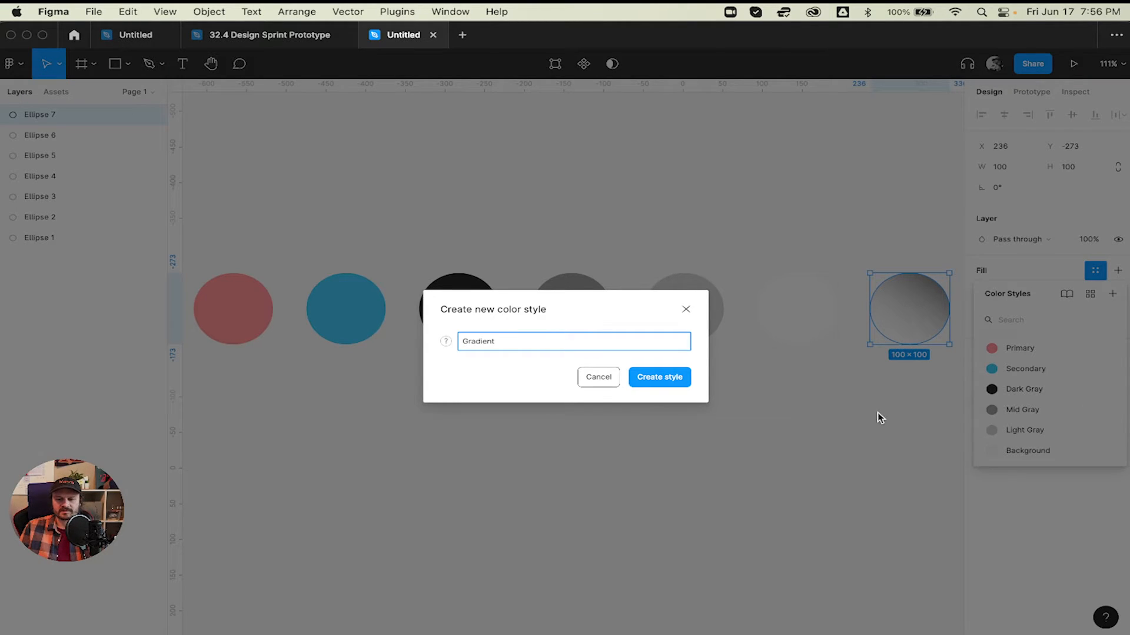
key(Return)
- Draw a rectangle about 936 × 259 below the circles and fill it with turquoise 45FFE9
click(690, 441)
scroll(694, 442, down, 5)
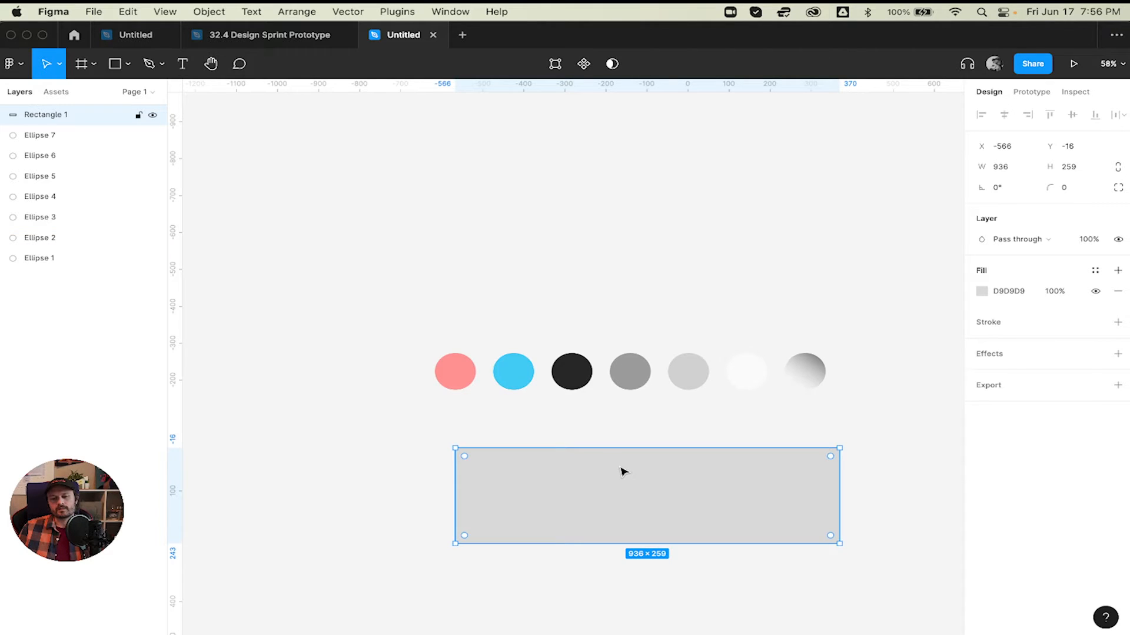
click(982, 291)
click(908, 476)
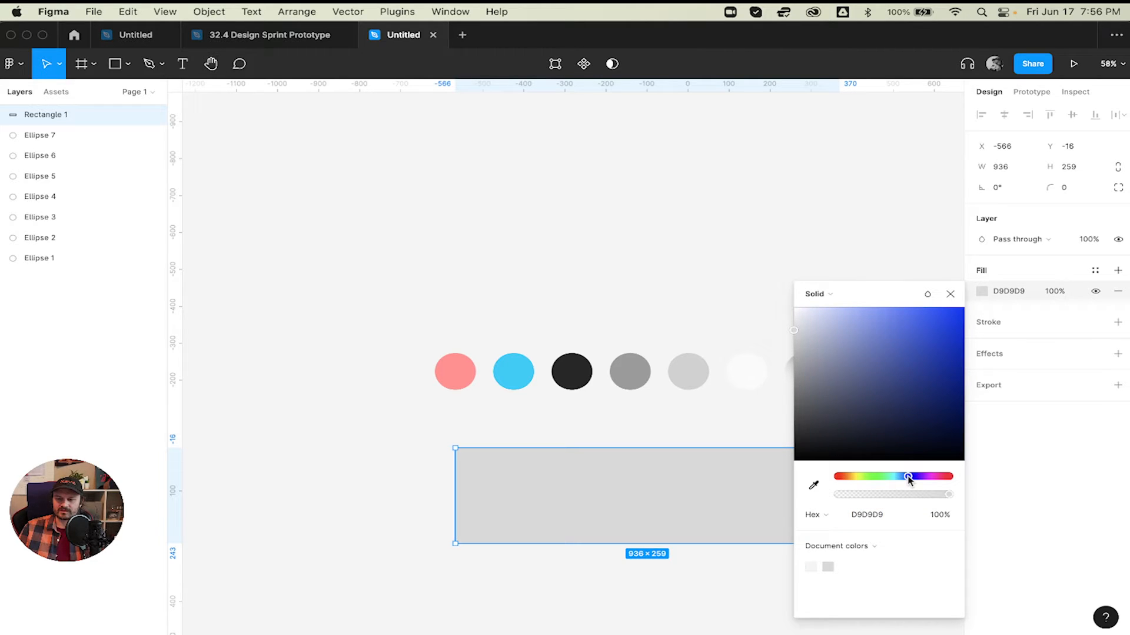
drag(908, 477, 891, 476)
drag(947, 341, 917, 297)
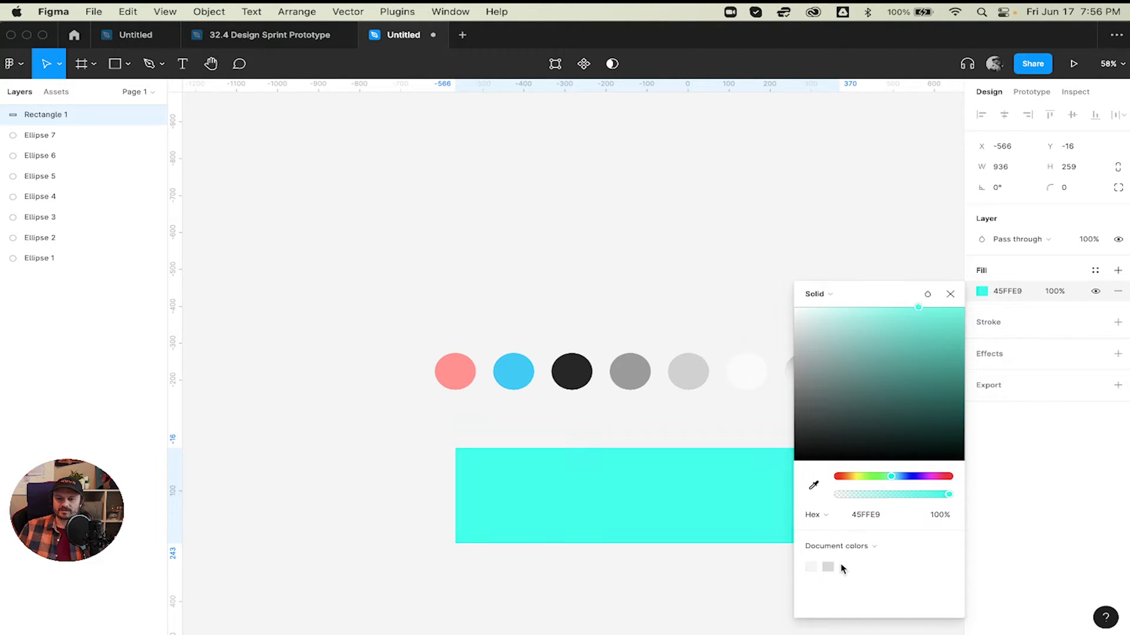
- Apply the Secondary color style to the rectangle's fill, and delete the rectangle
click(1080, 277)
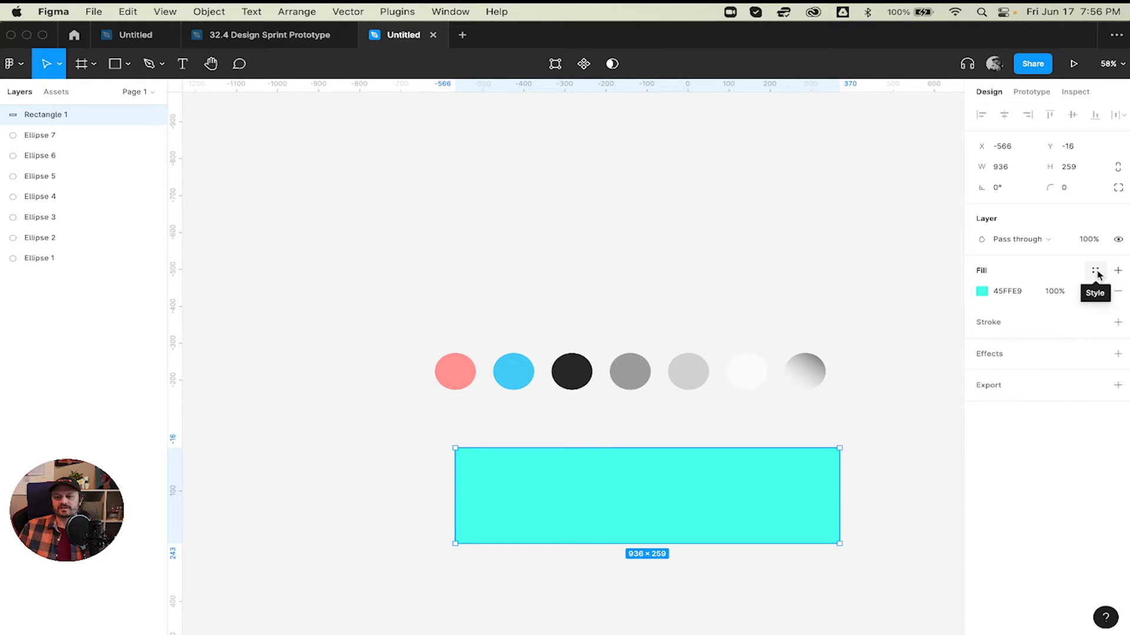
click(1095, 271)
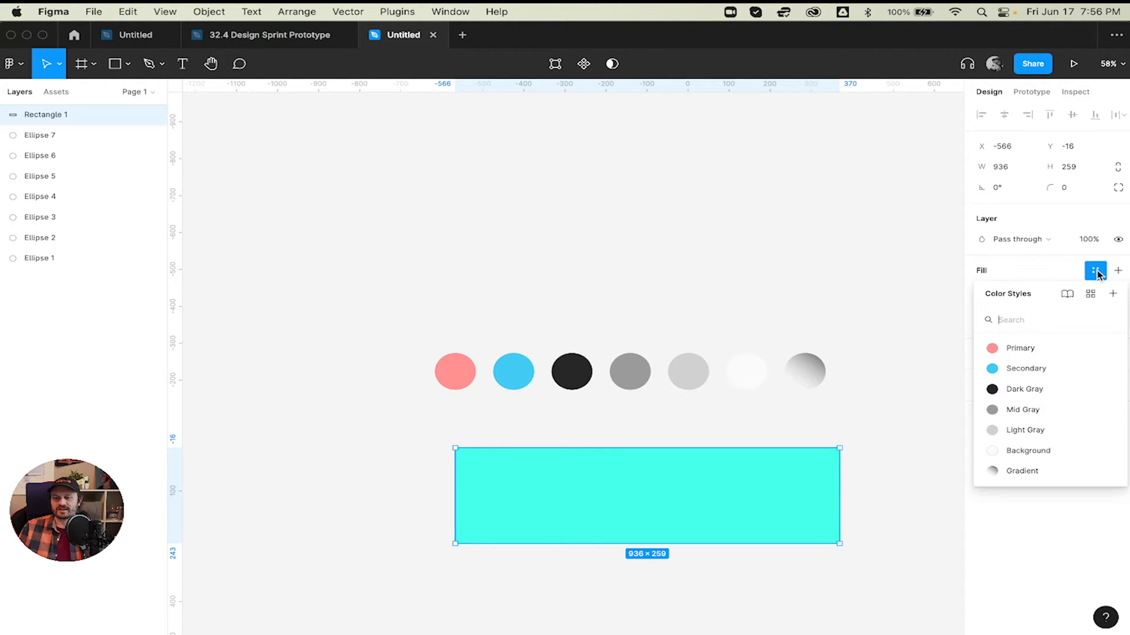
click(1015, 373)
click(892, 341)
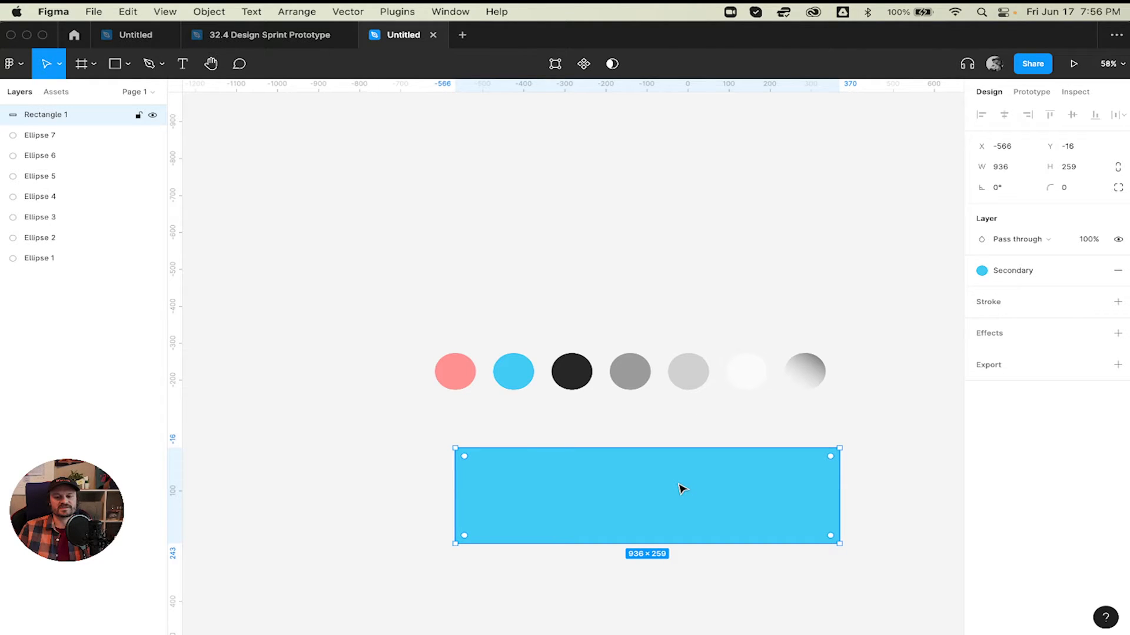
key(Delete)
scroll(681, 488, up, 3)
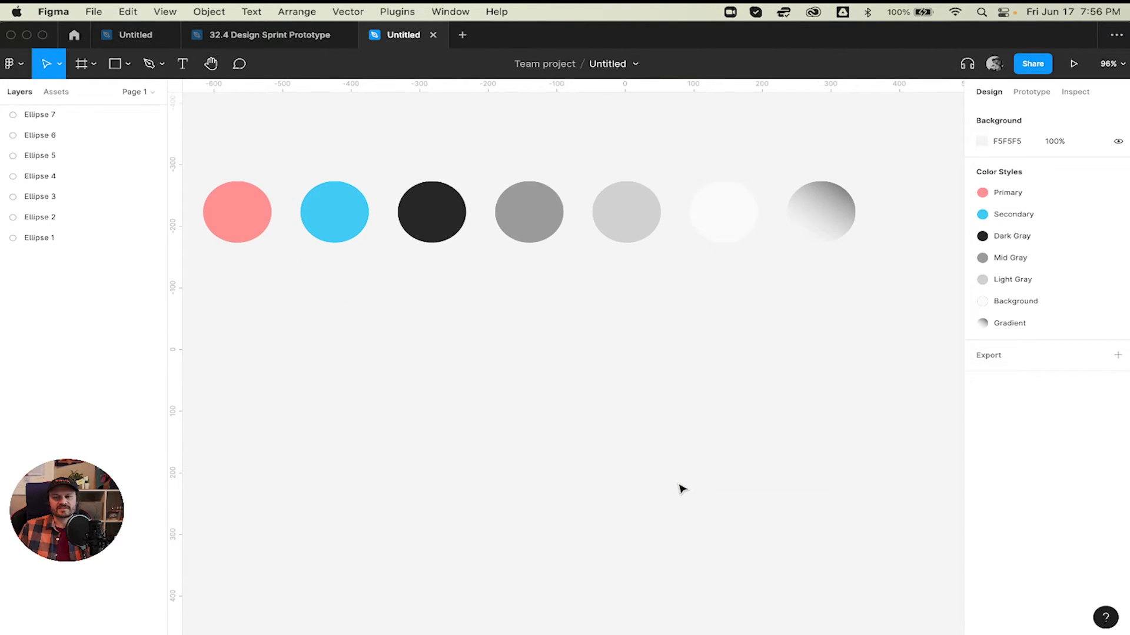
- Start a text layer below the circles and set its font to Outfit Regular at size 36
scroll(681, 488, down, 2)
scroll(681, 488, left, 1)
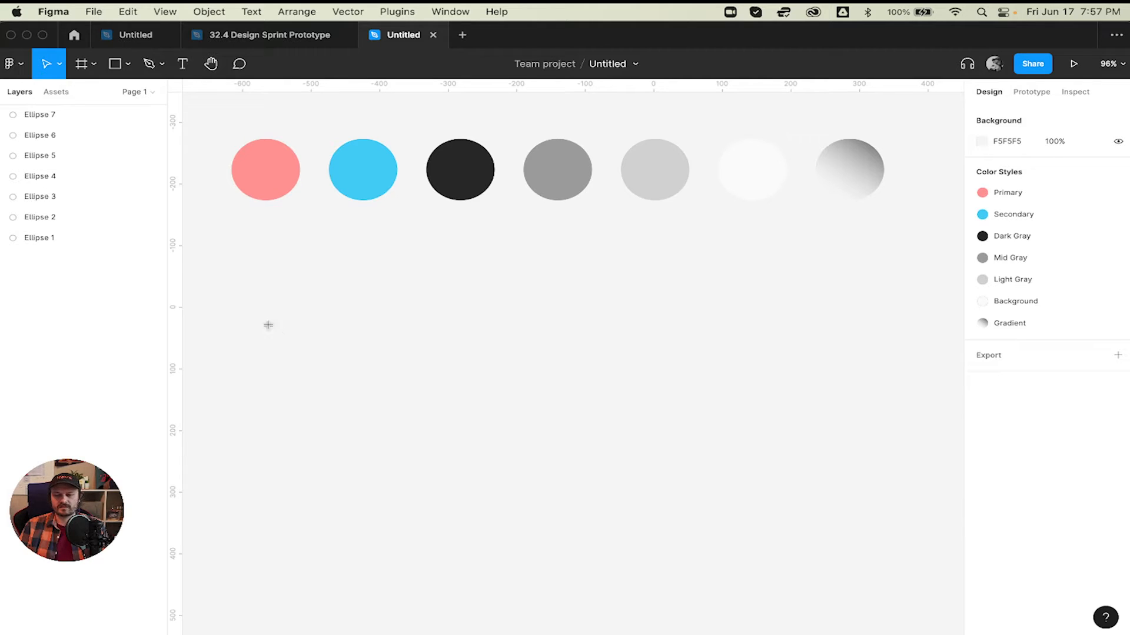
key(t)
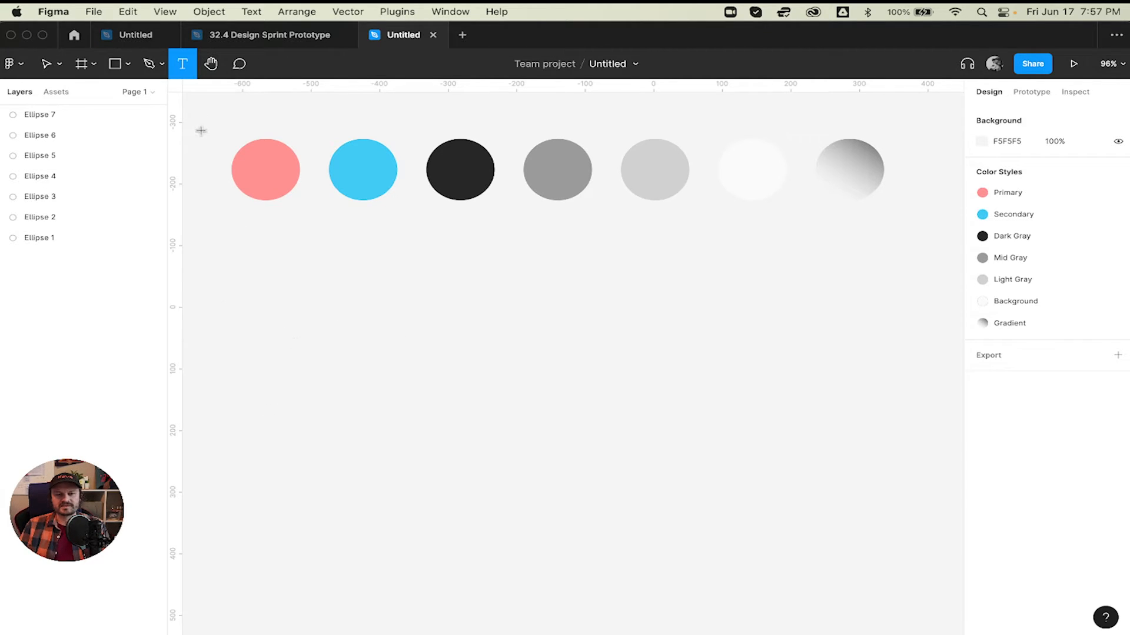
click(350, 383)
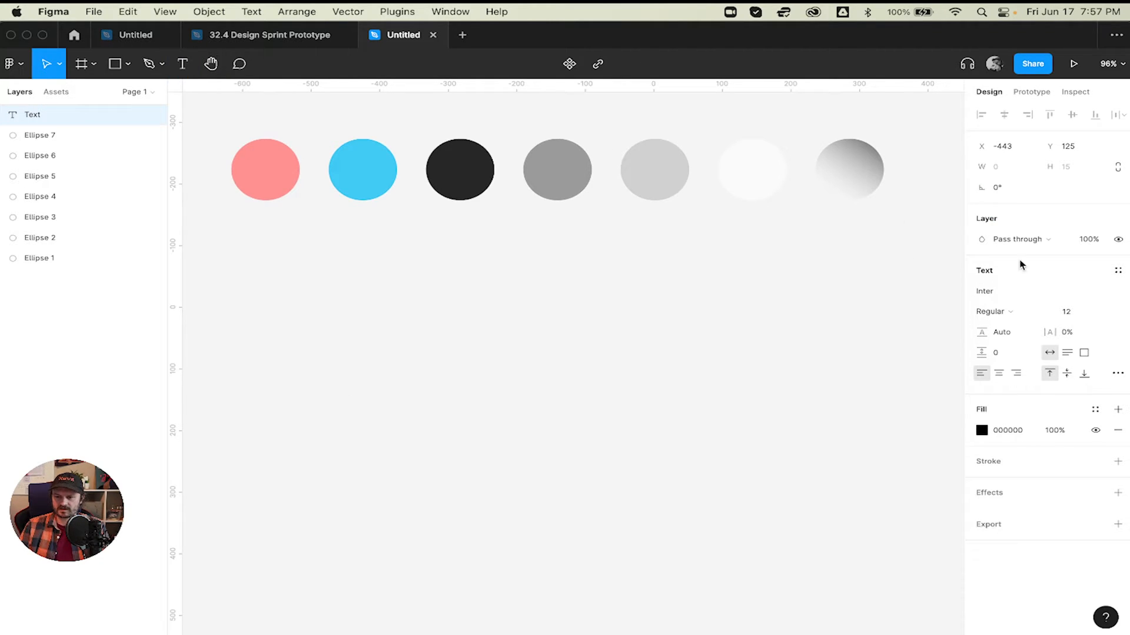
click(1004, 293)
text(Outfit)
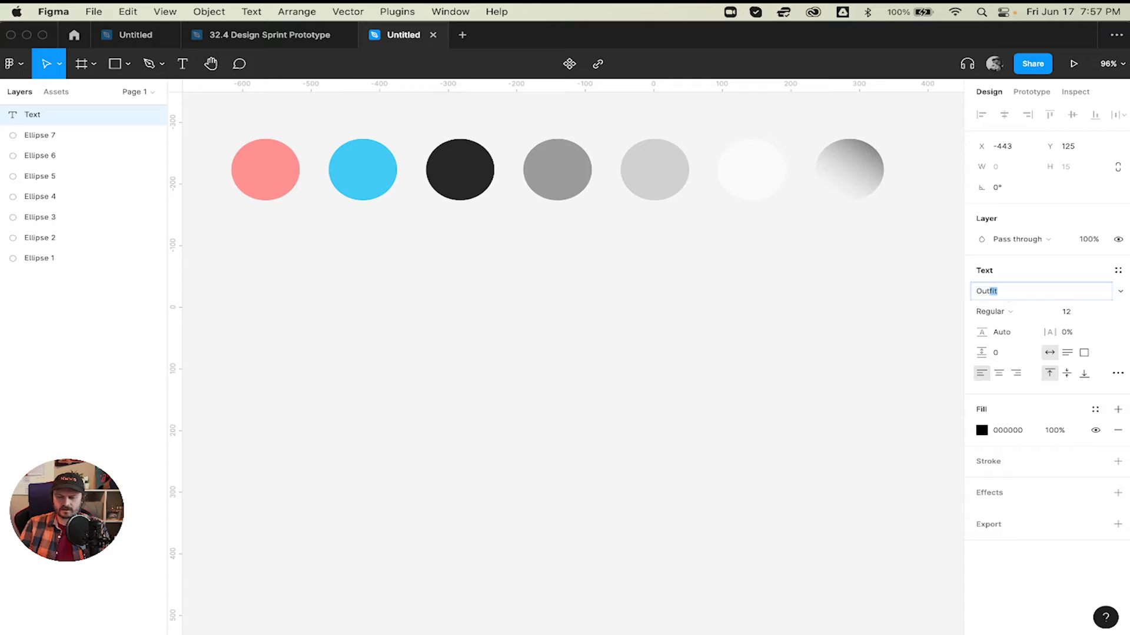
click(1093, 310)
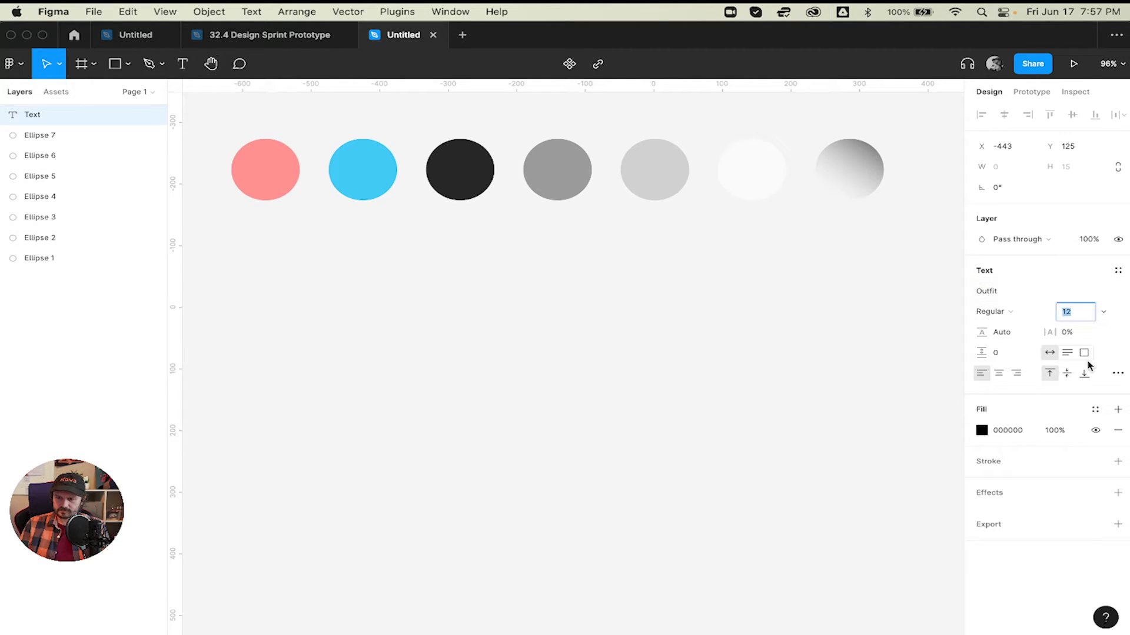
click(1103, 315)
click(1082, 434)
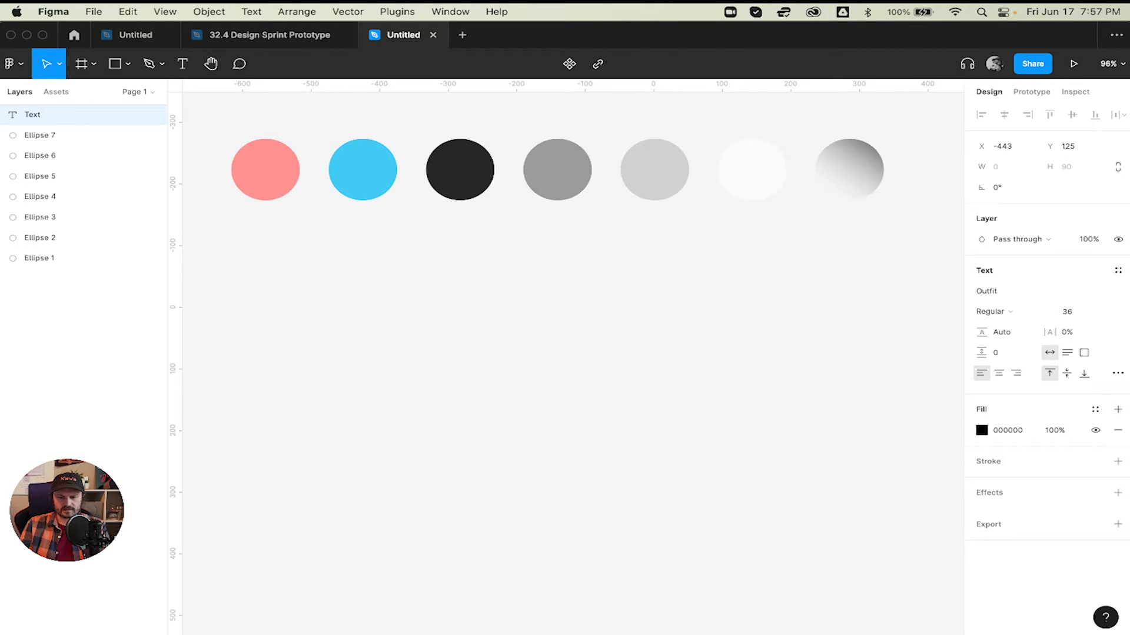
- Enter "H1 Headline 1" as the content of the new text layer
text(Text)
key(super+a)
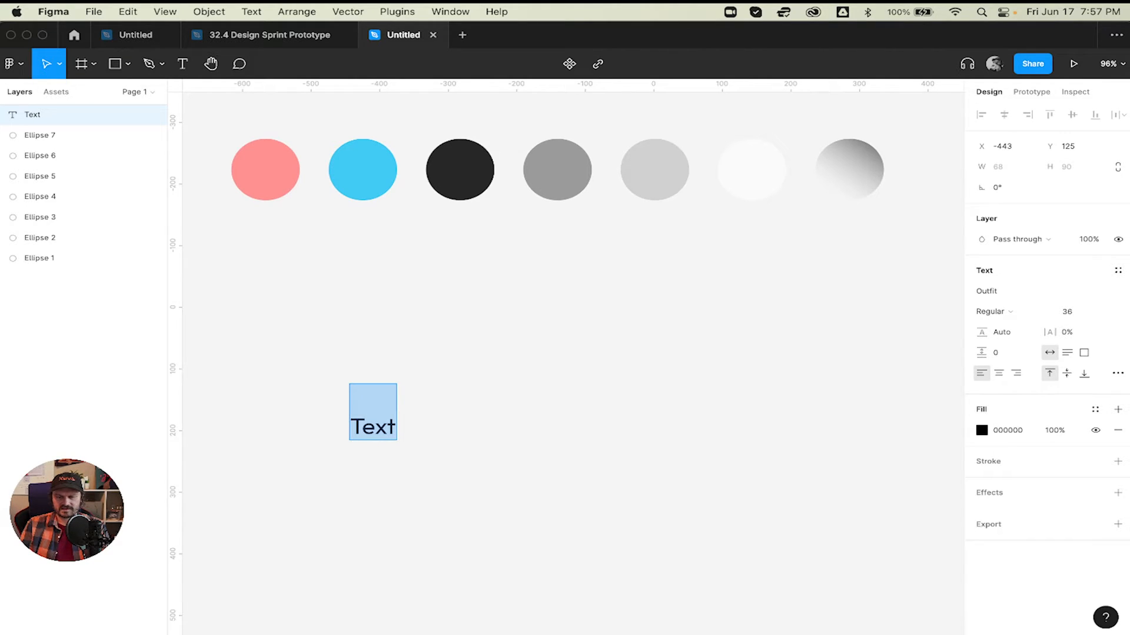
text(Headlin)
key(BackSpace)
key(BackSpace)
text(line 1)
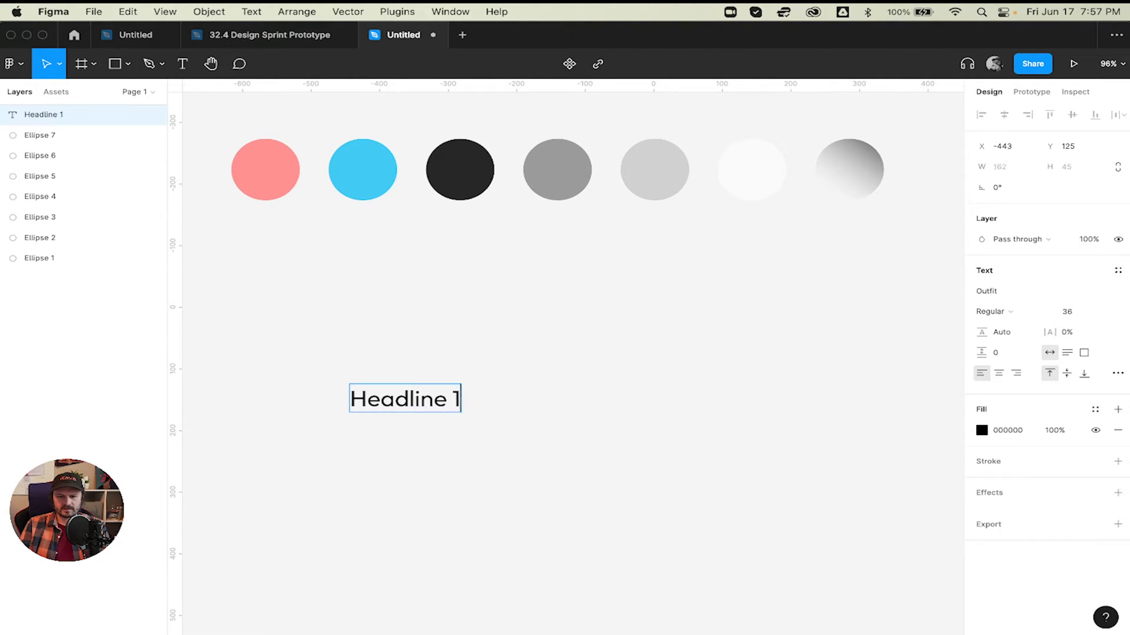
key(Up)
text(H1)
key(Down)
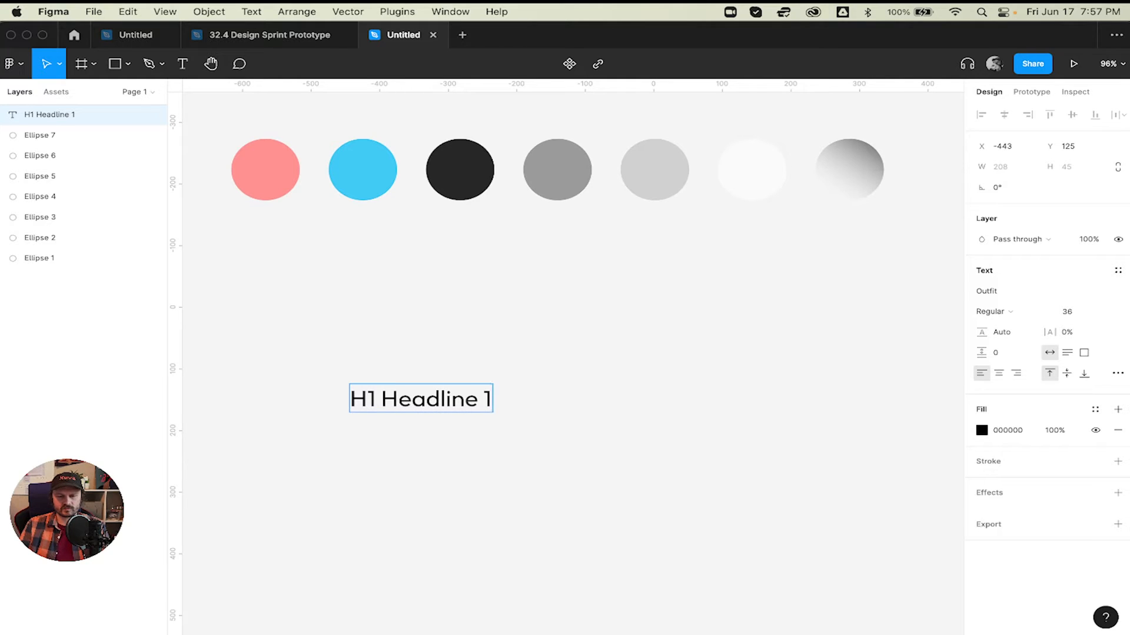
- Extend the headline text to read "H1 - Headline 1 - Outfit - Regular - 36"
text(- O)
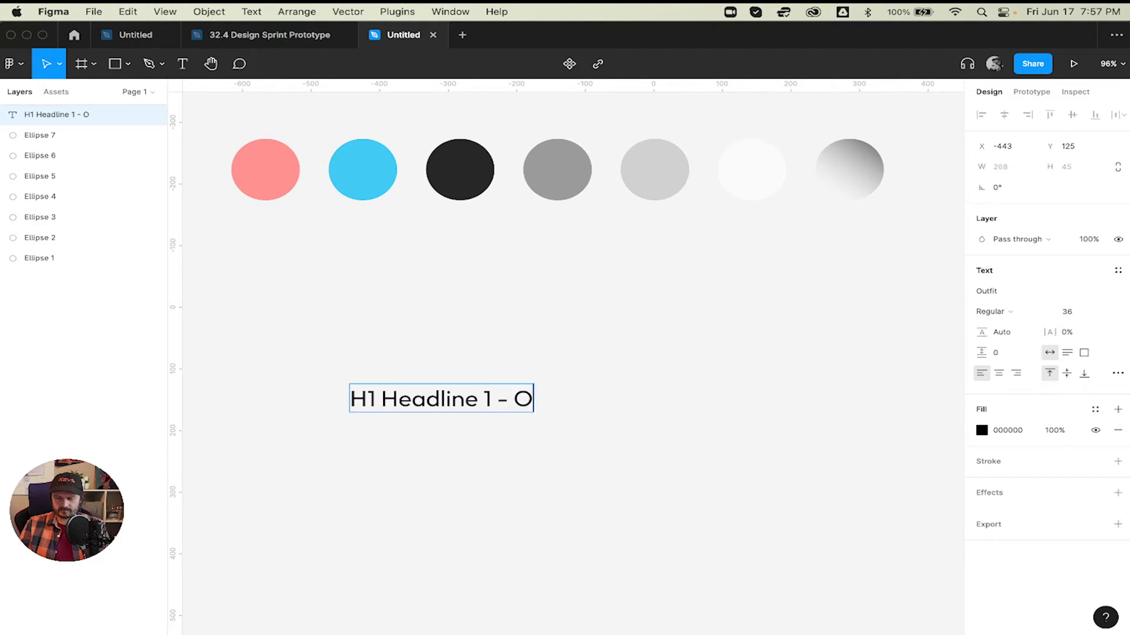
text(utfit -)
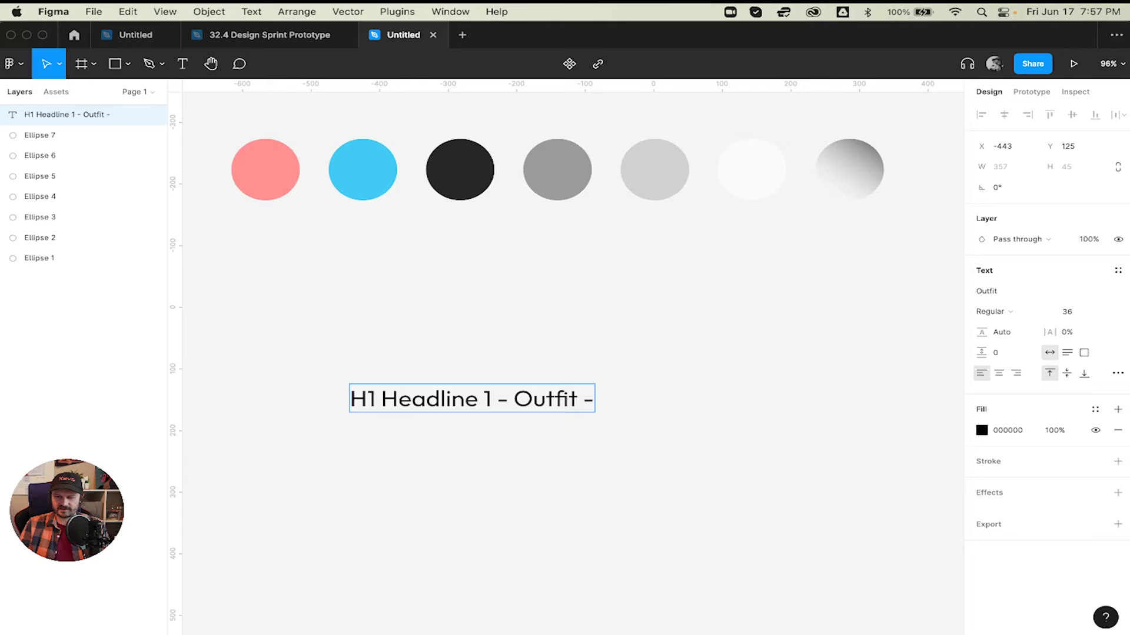
text( Regular)
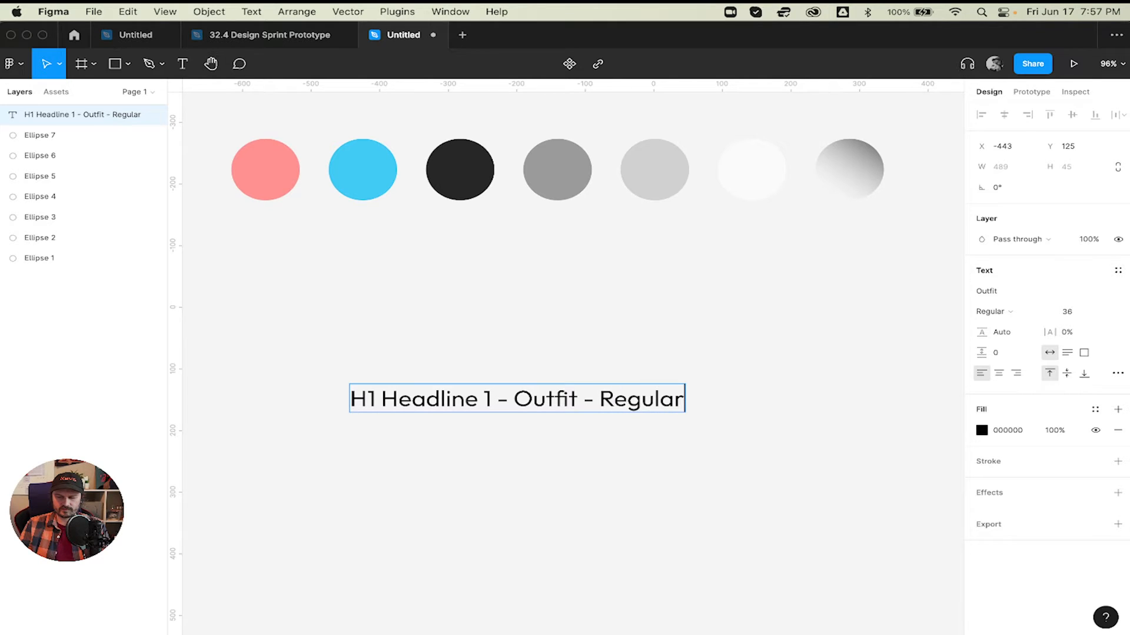
text( - 36)
click(381, 400)
text(-)
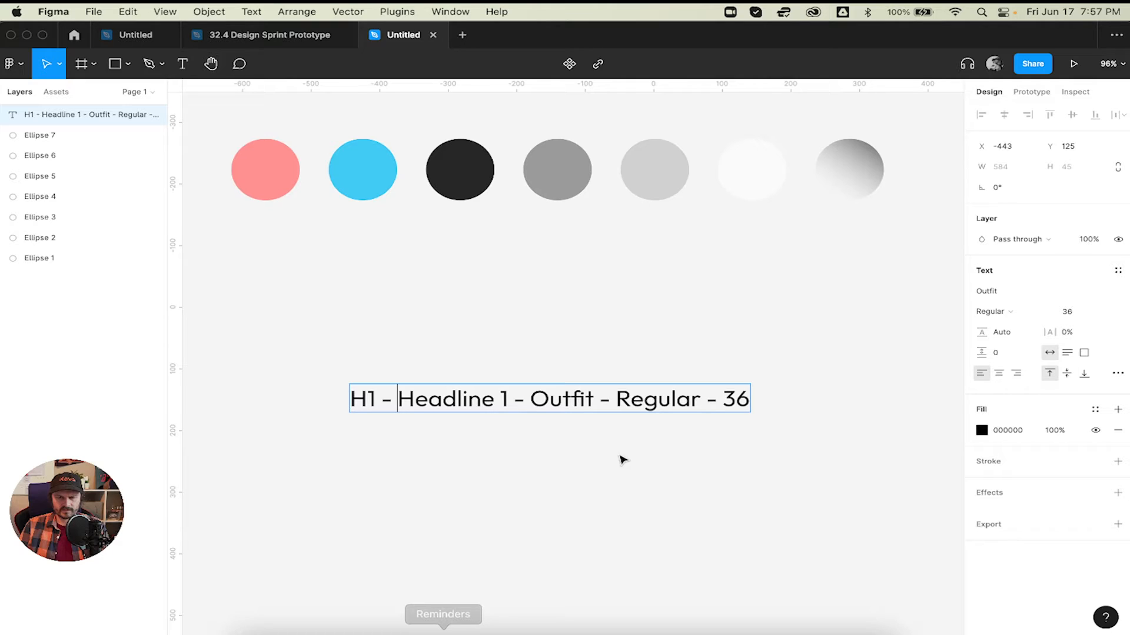
click(578, 402)
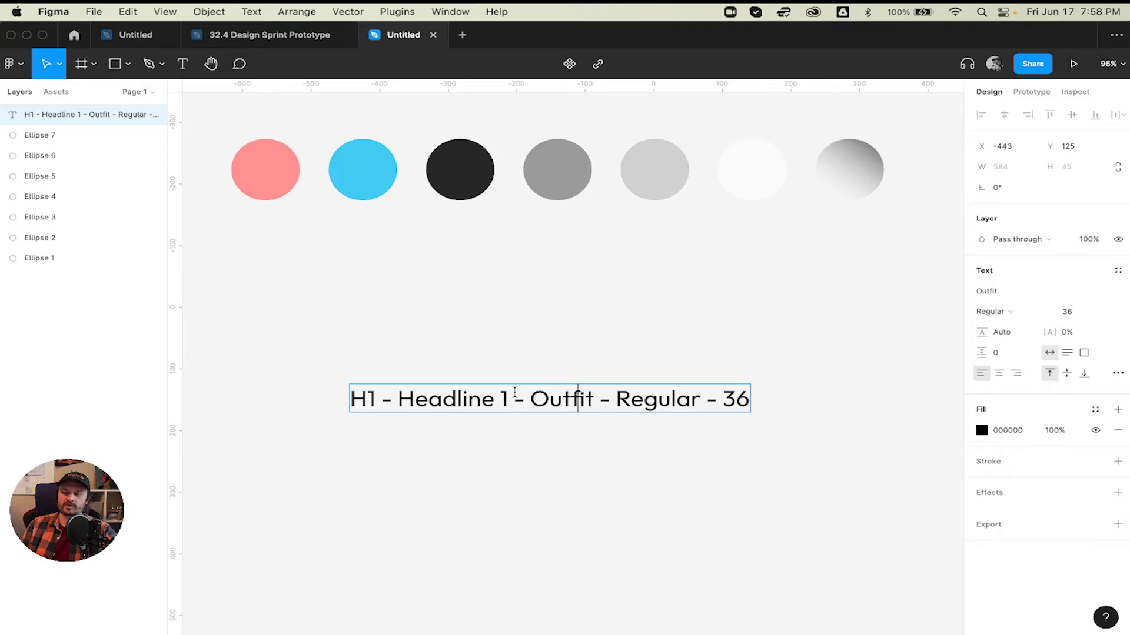
click(532, 398)
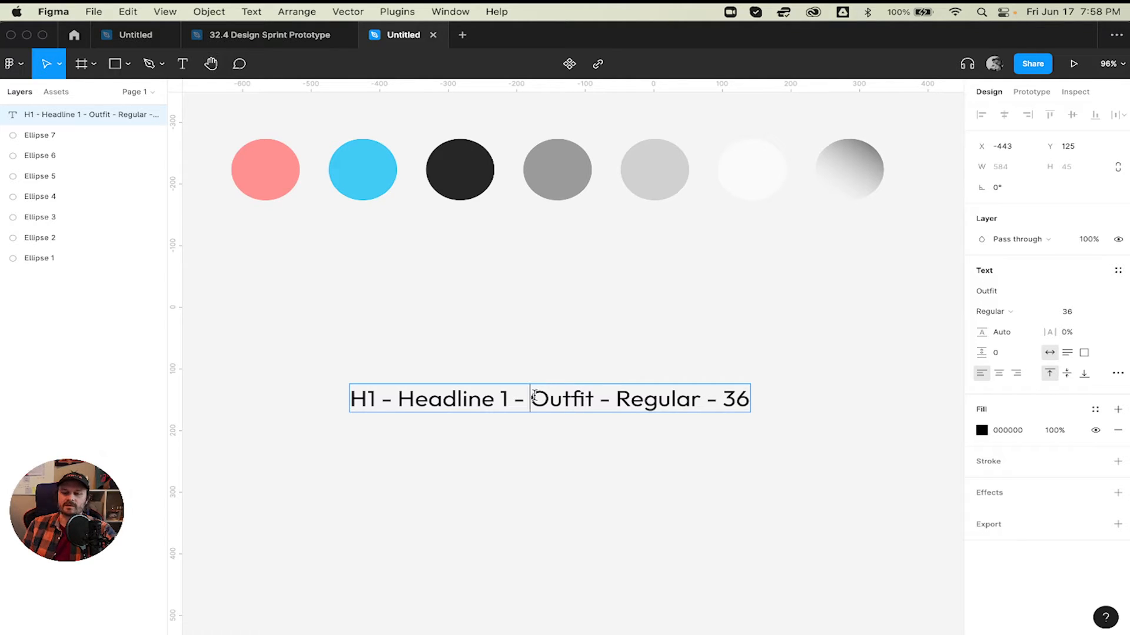
key(super+a)
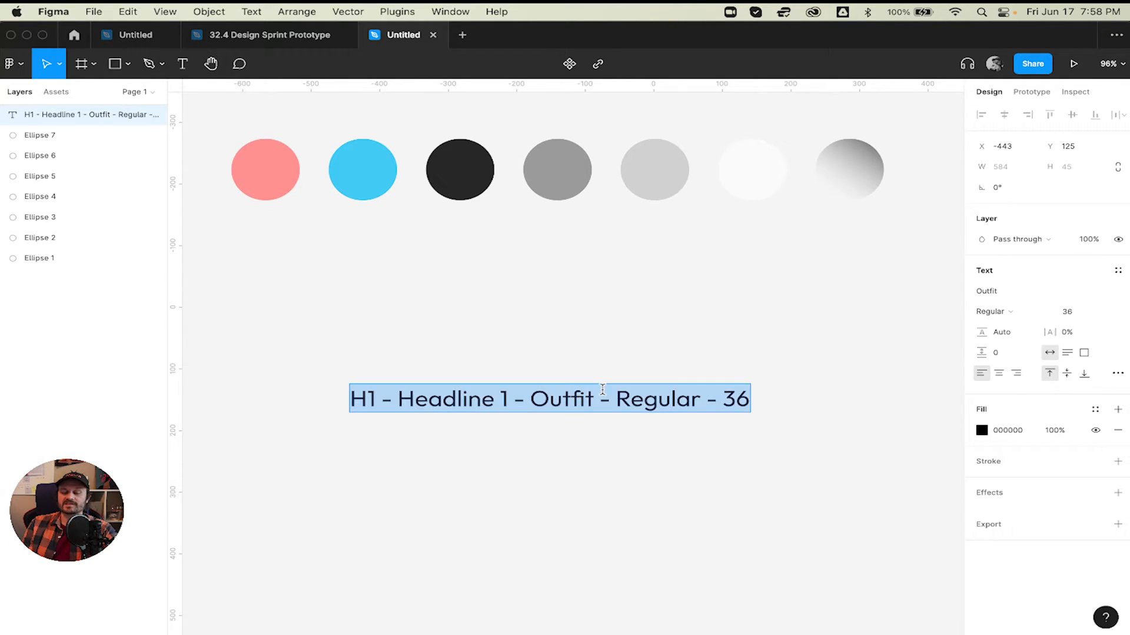
key(Escape)
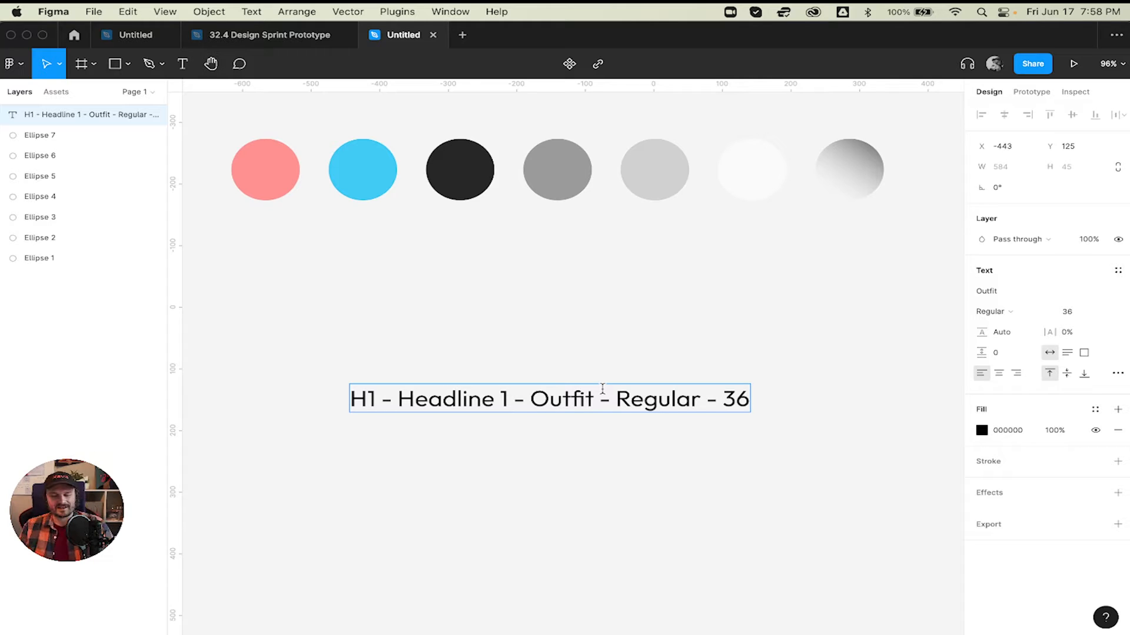
key(Return)
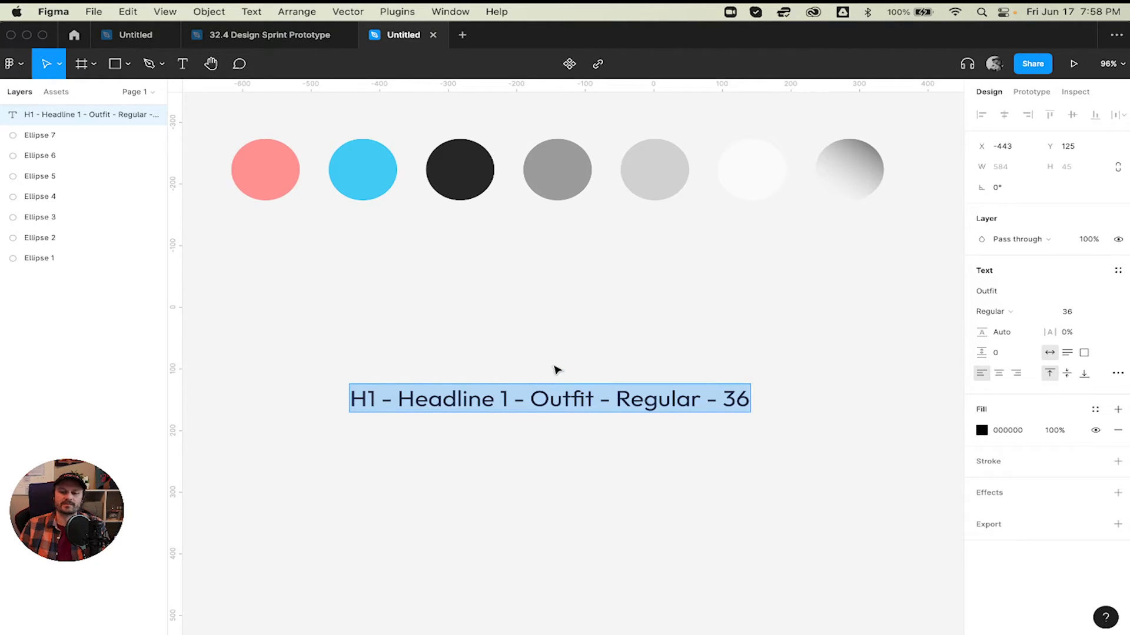
click(628, 399)
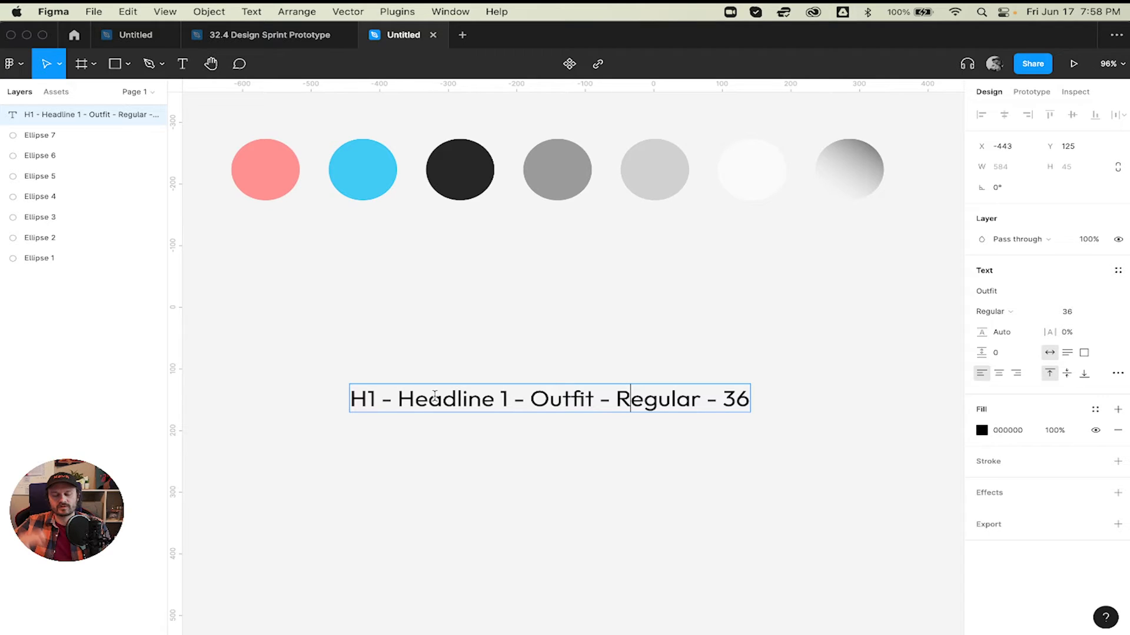
double_click(559, 397)
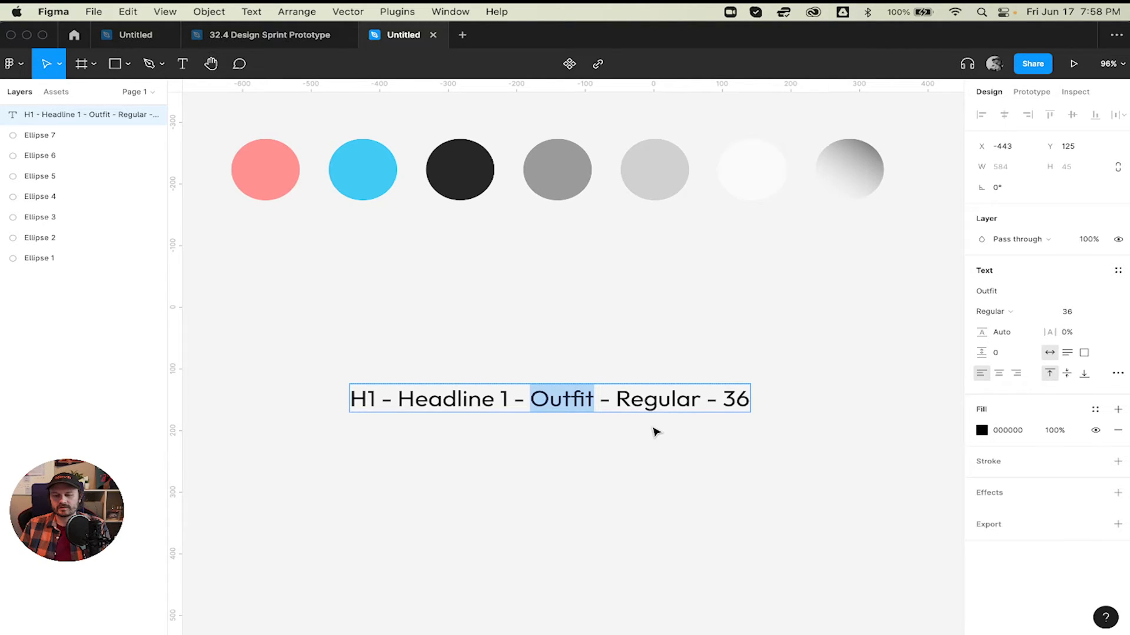
double_click(648, 400)
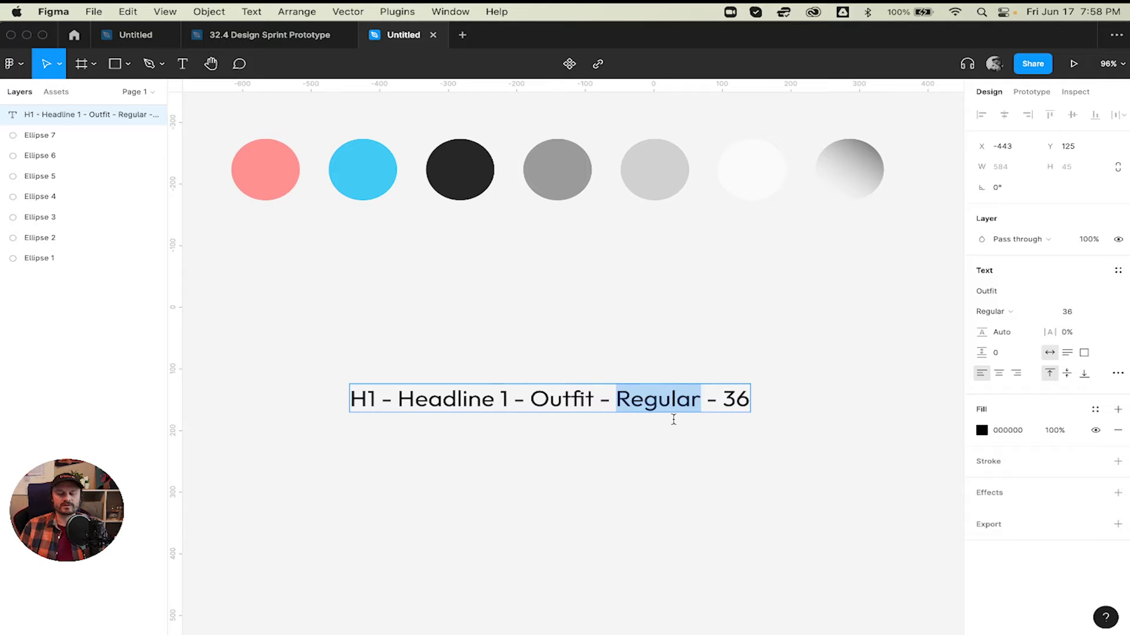
drag(726, 396, 760, 398)
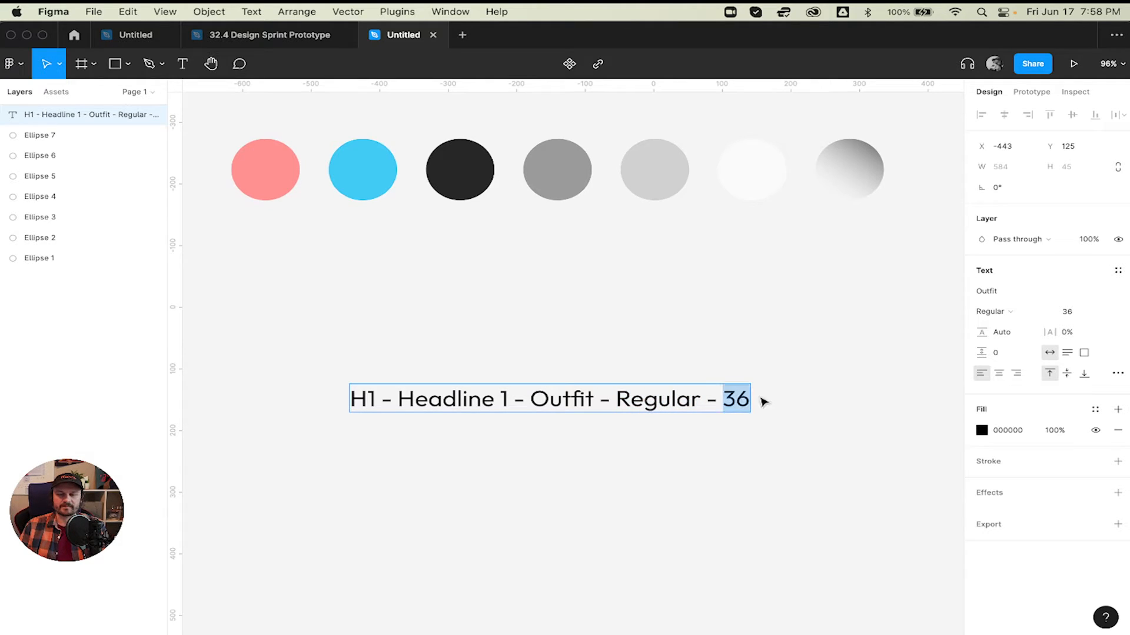
key(Right)
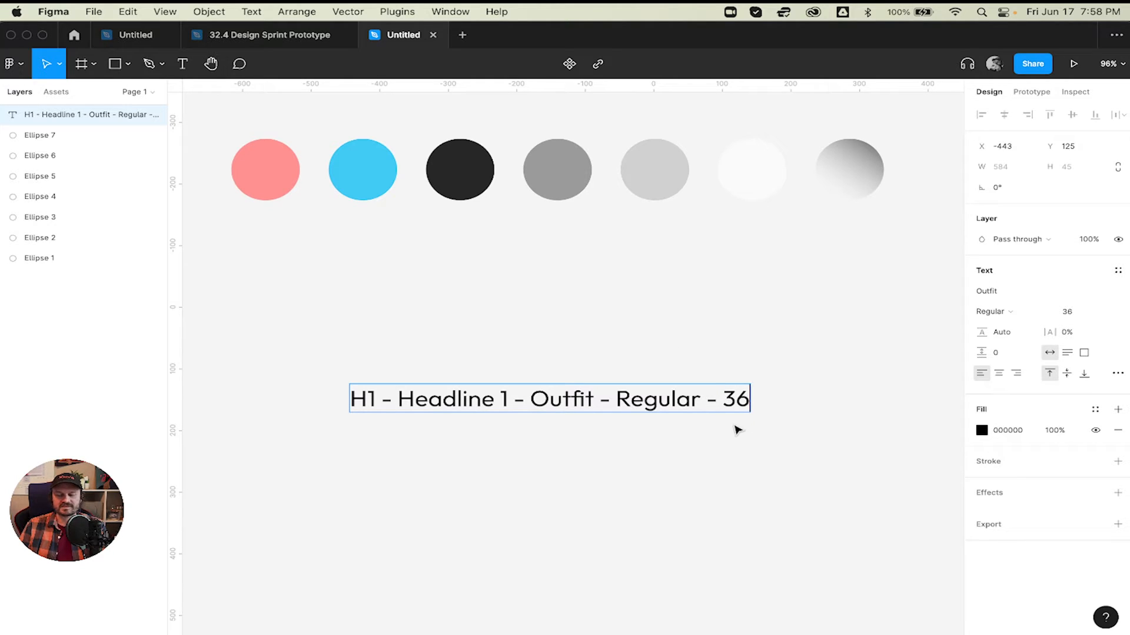
key(Escape)
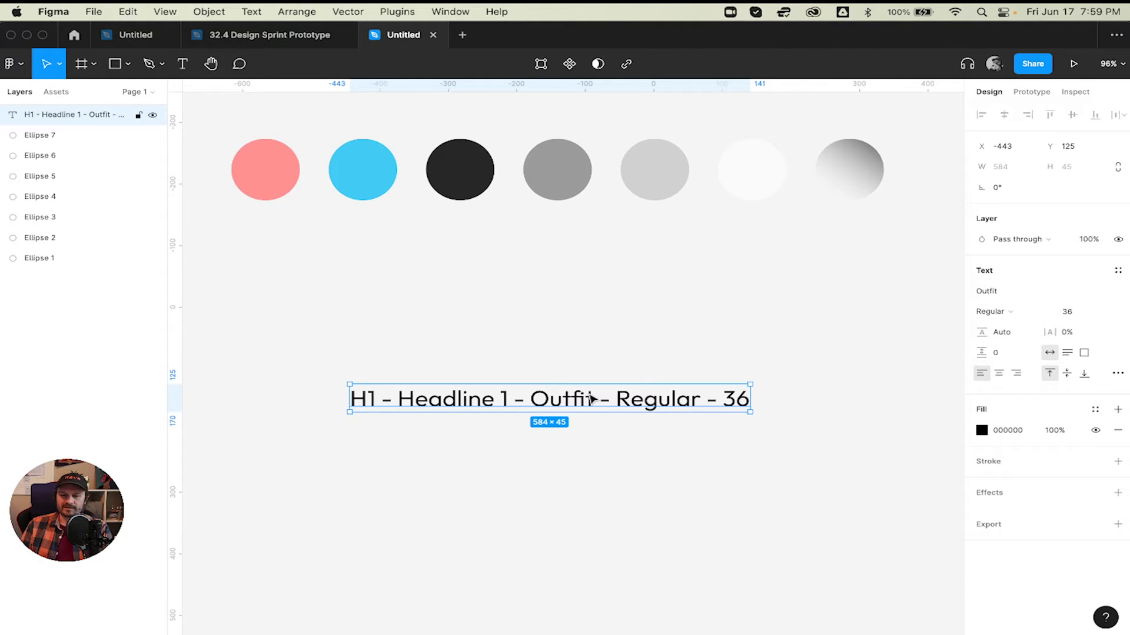
- Inspect the headline's typography and replace "Regular" with "400wt" in its text
click(1074, 92)
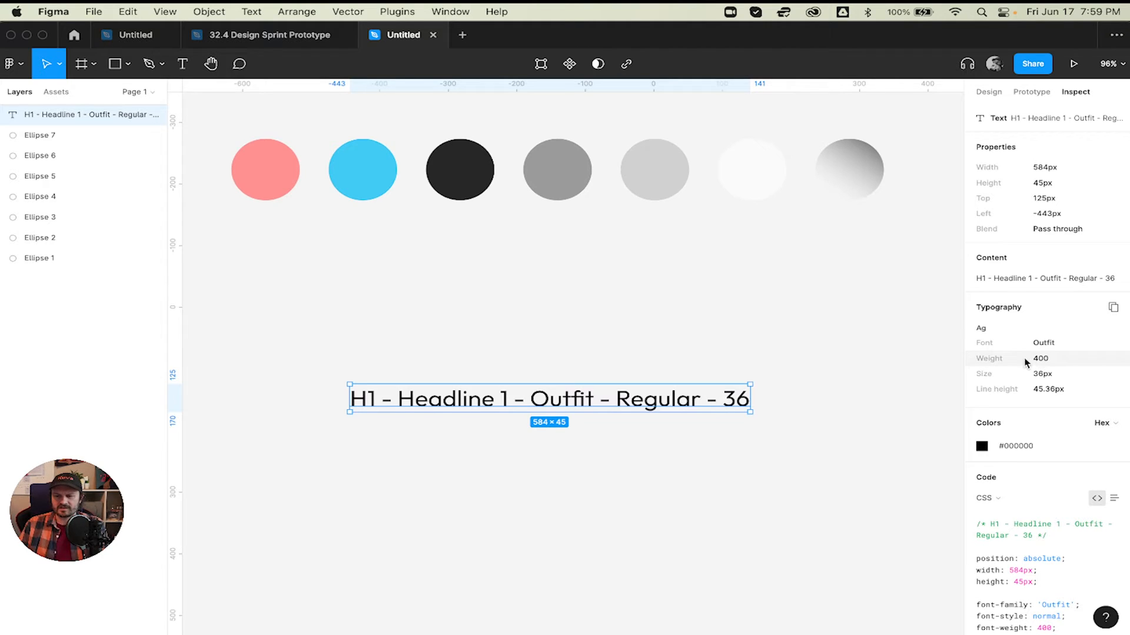
double_click(468, 398)
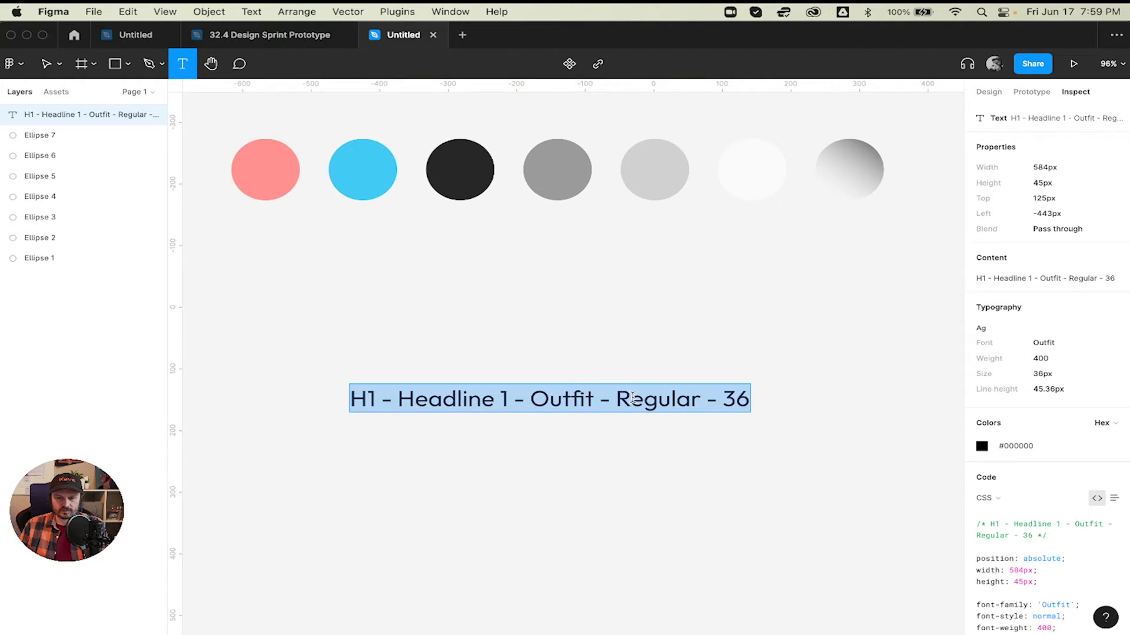
double_click(633, 398)
text(400)
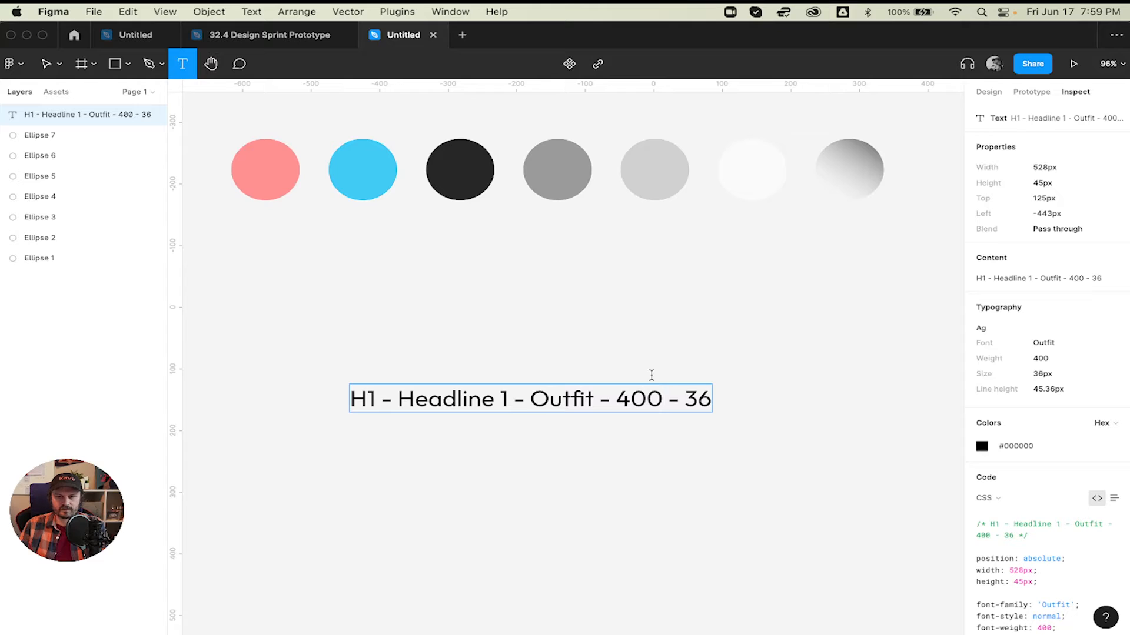
text(wt)
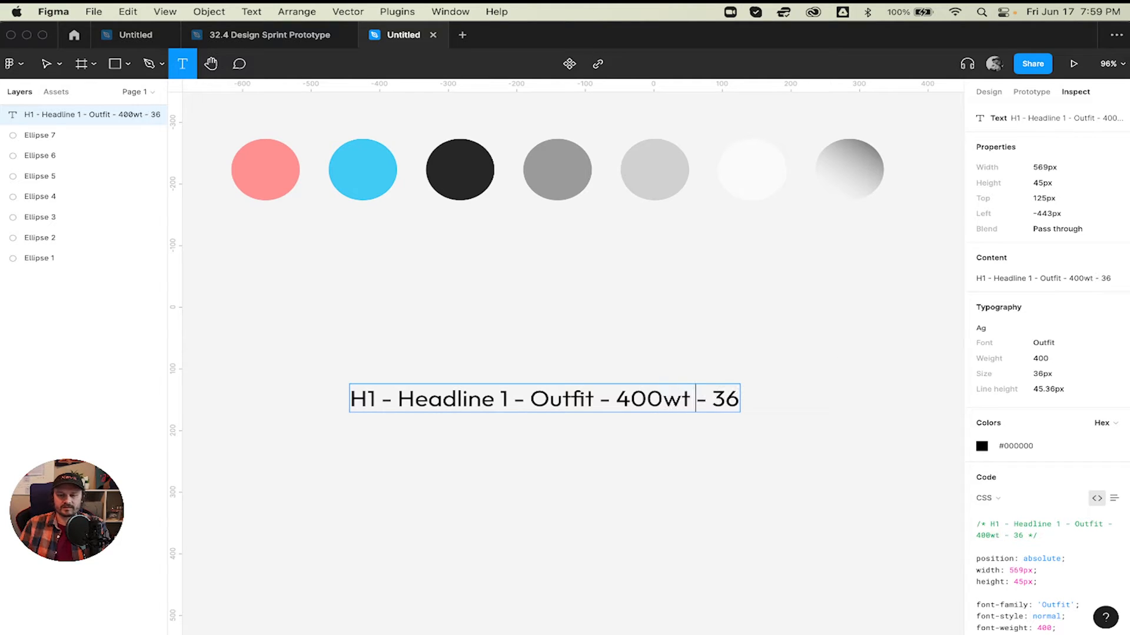
- Append "px" to the size at the end of the headline text and finish editing it
key(Right)
key(Right)
key(Right)
key(Right)
key(Right)
text(px)
key(Escape)
key(Escape)
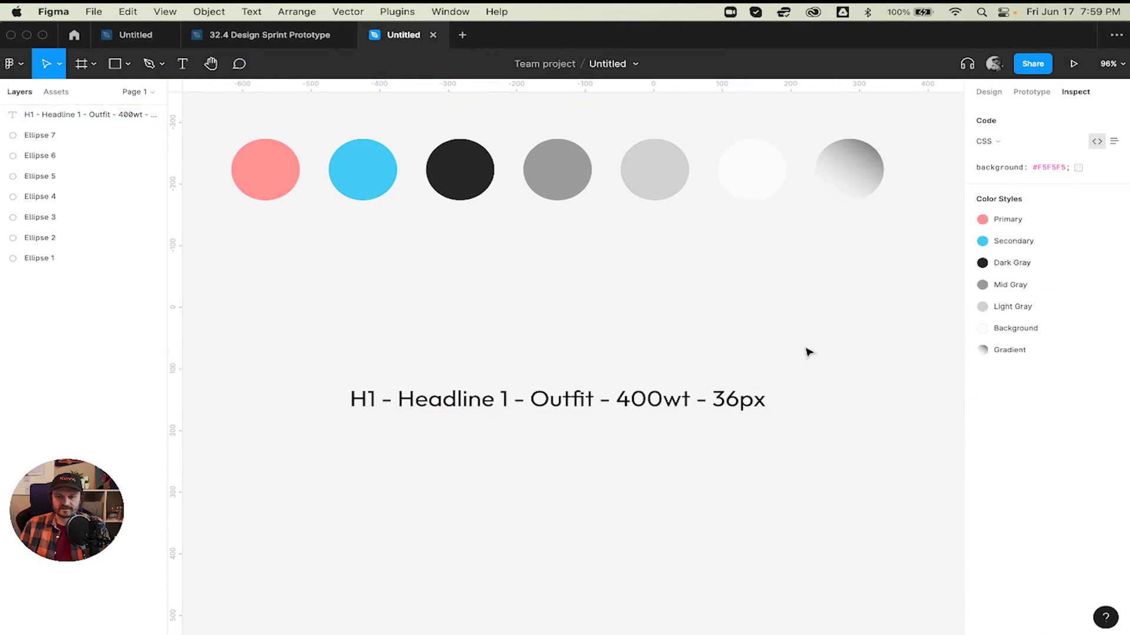
- Return to the design properties and move the headline to X -616, Y 22, aligned with the pink circle's left edge
click(705, 404)
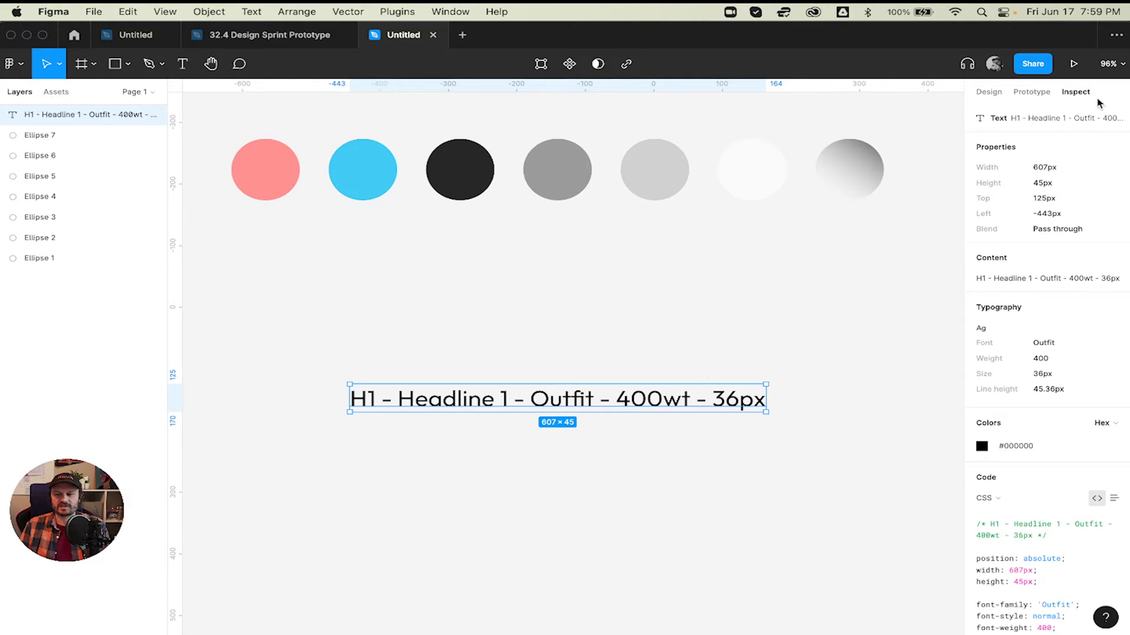
click(990, 92)
click(823, 308)
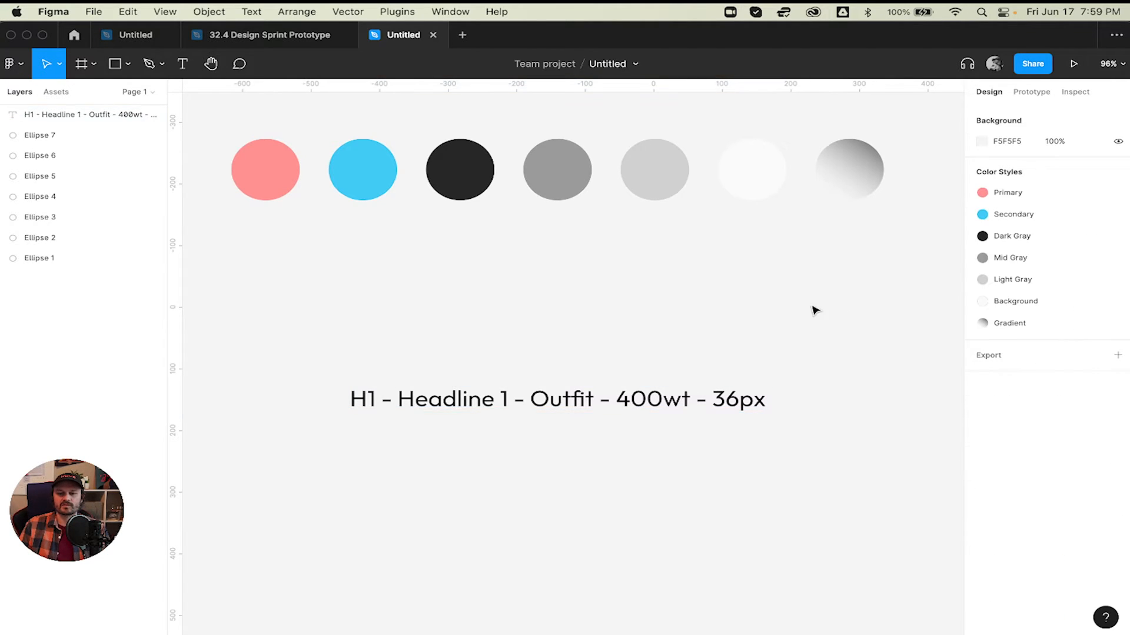
click(646, 398)
drag(645, 398, 526, 335)
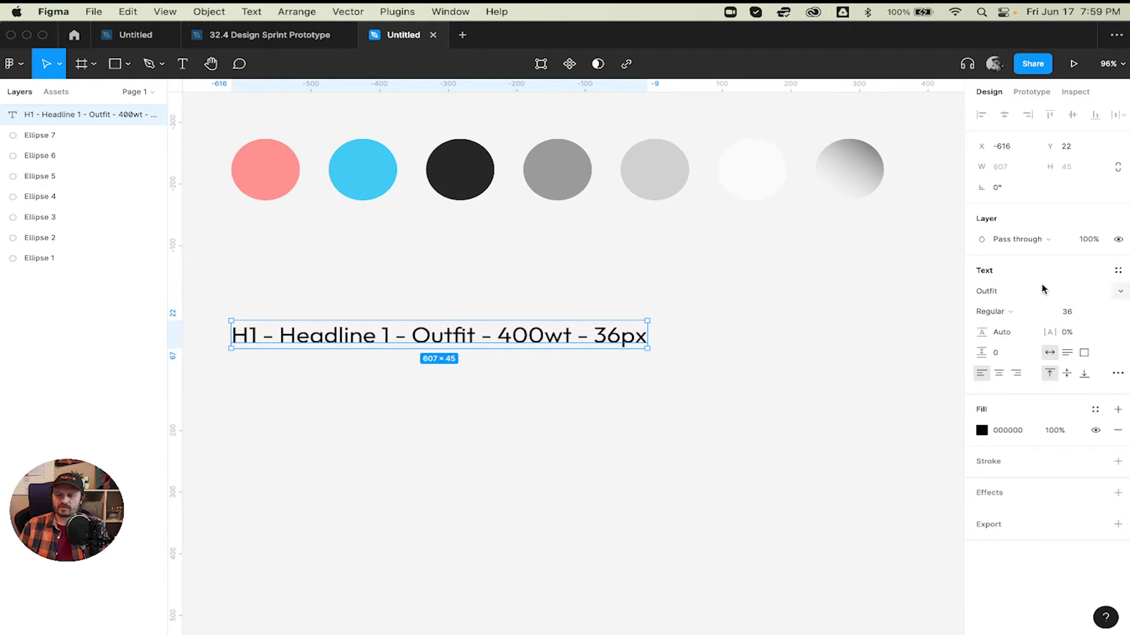
- Set the headline's fill colour to 313131
click(1007, 431)
text(313131)
key(Return)
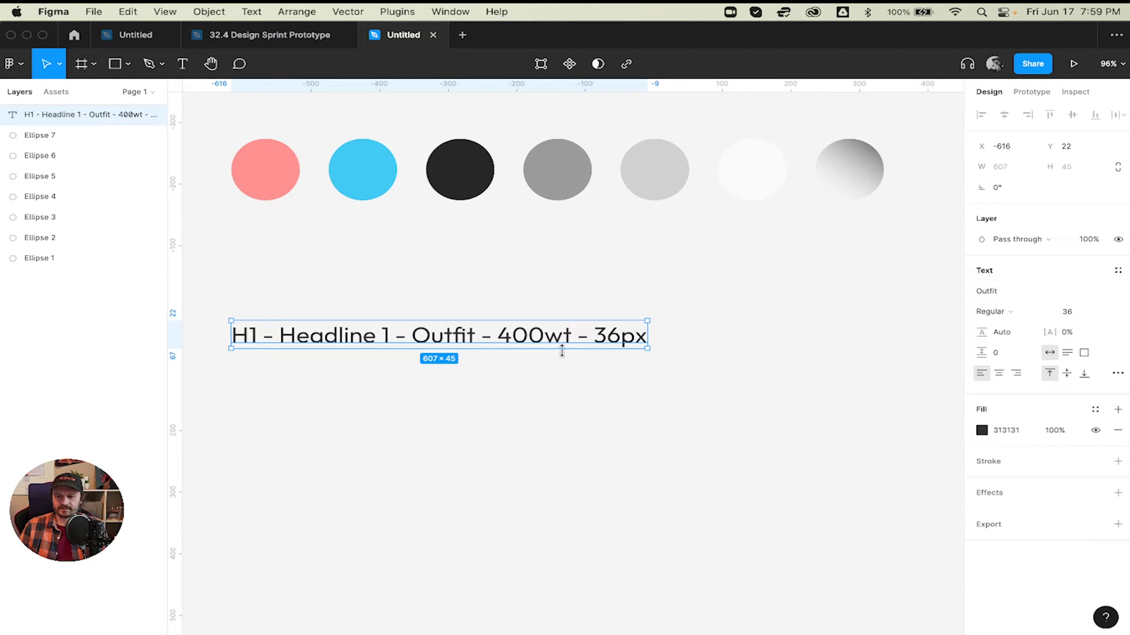
click(625, 380)
- Create a text style from the headline named "H1 - Headline 1 - Outfit - 400wt - 36px"
click(588, 342)
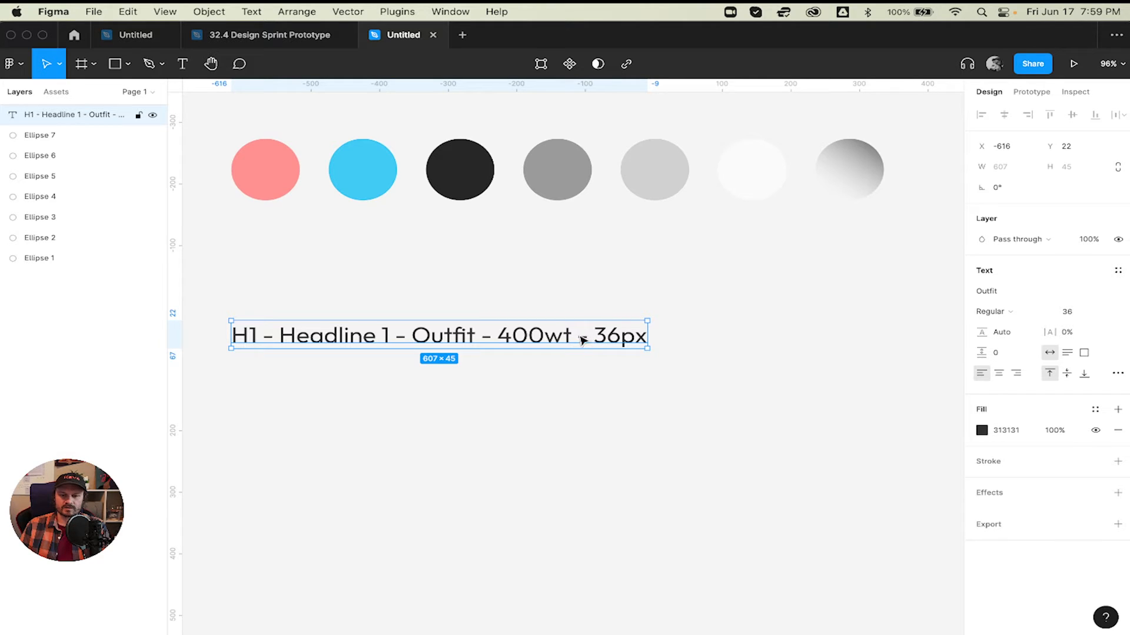
click(1117, 274)
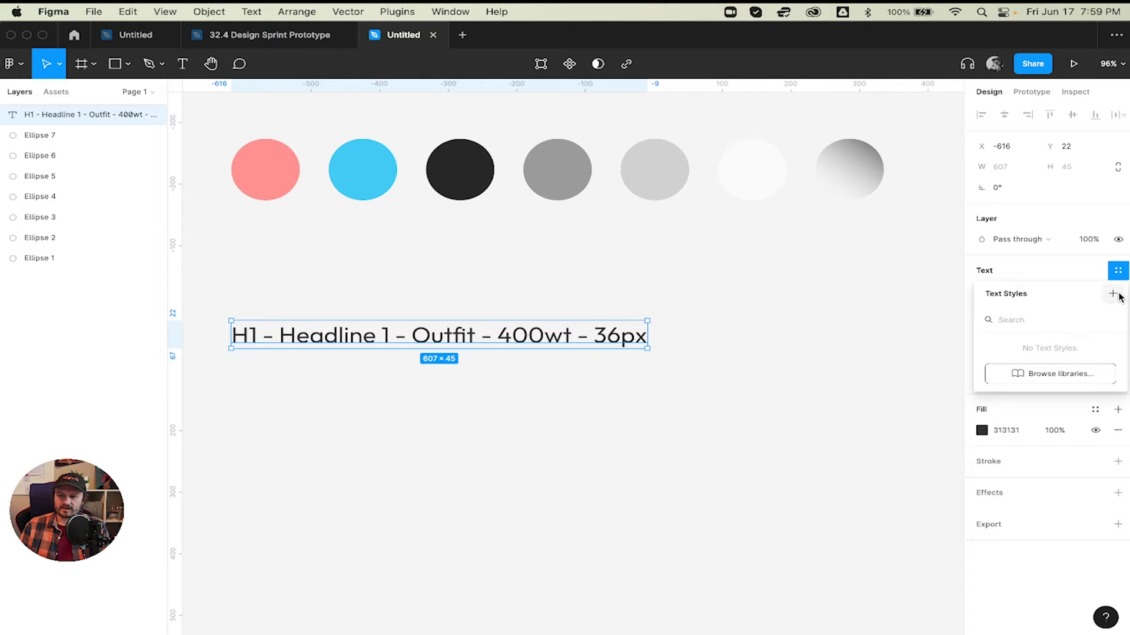
click(1112, 295)
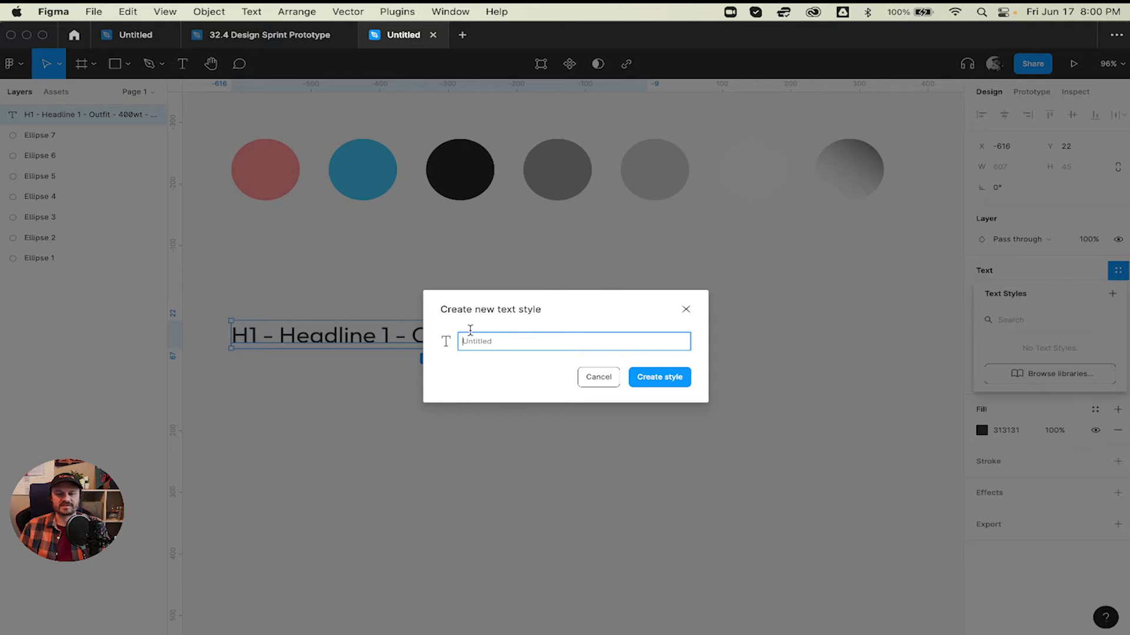
drag(517, 300, 520, 394)
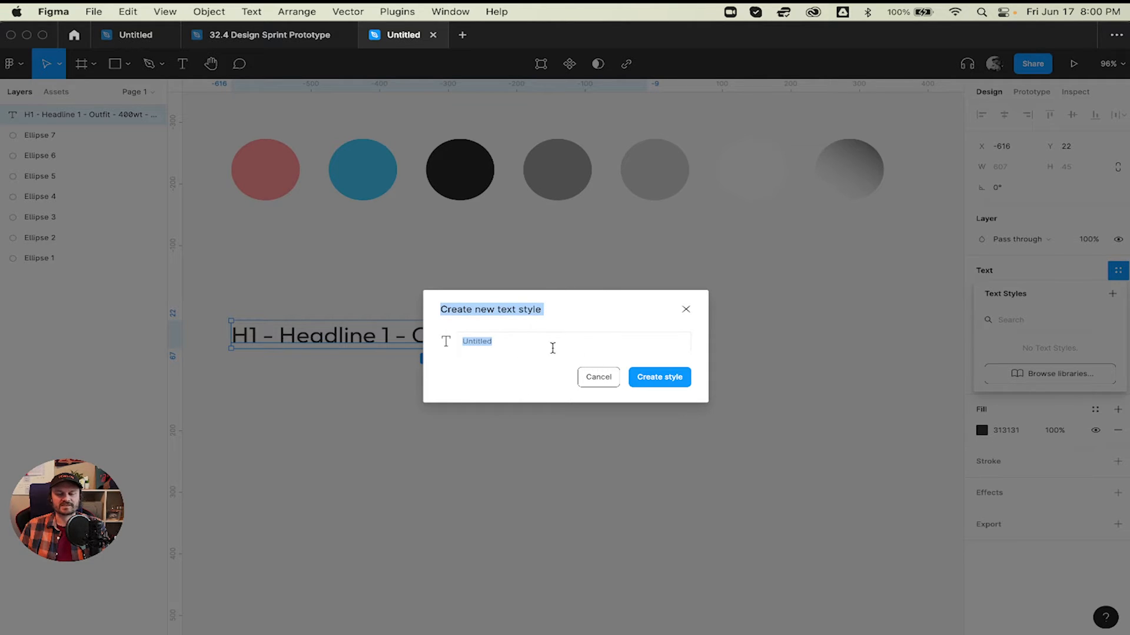
click(529, 338)
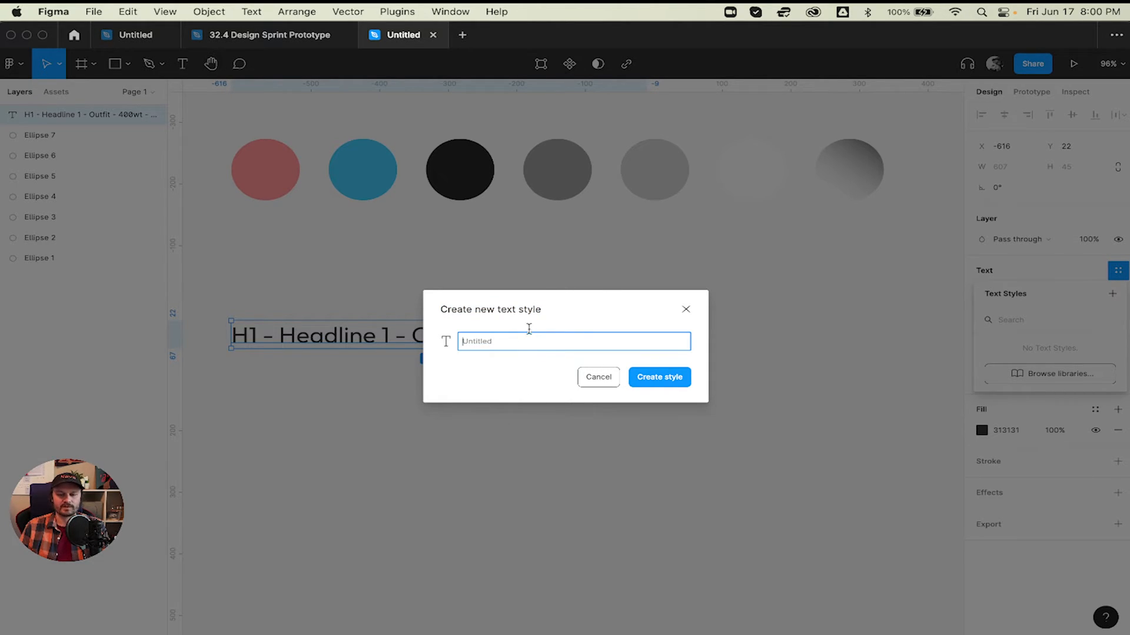
text(H1 - Headline 1 - Outfit - 400wt - 36px)
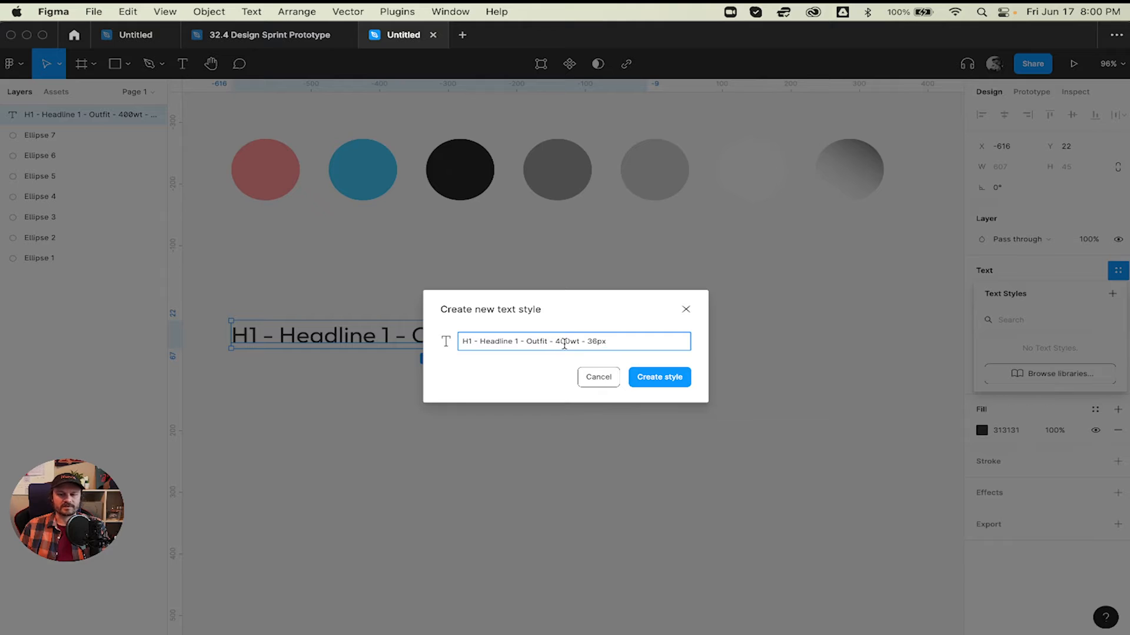
click(657, 378)
click(751, 348)
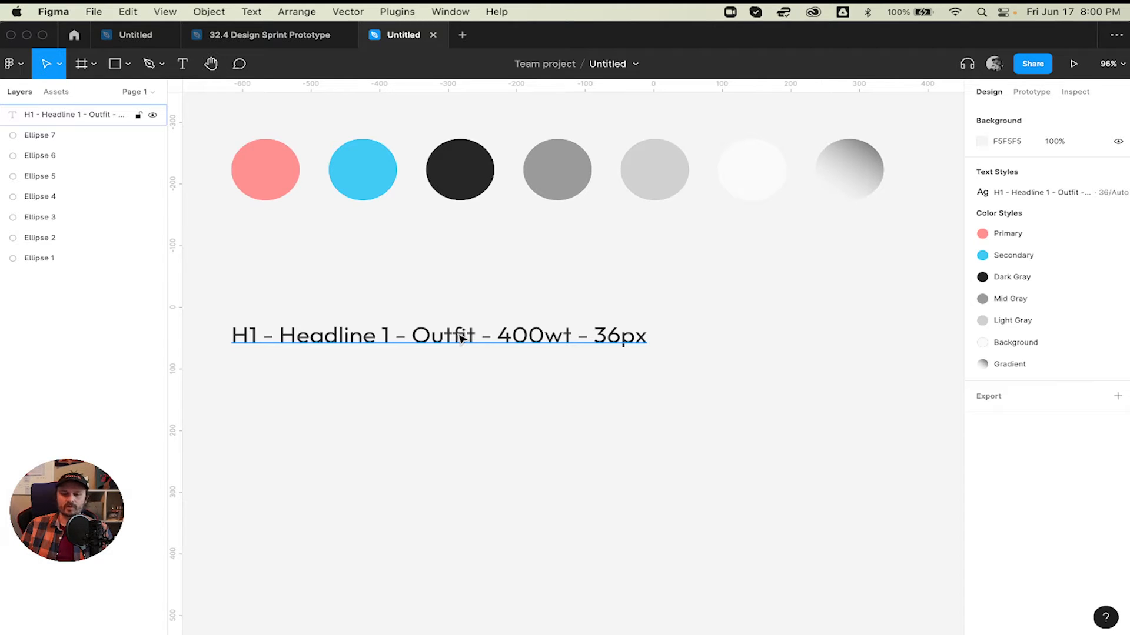
- Check the text style applied to the headline and open the H1 style's settings for editing
click(390, 334)
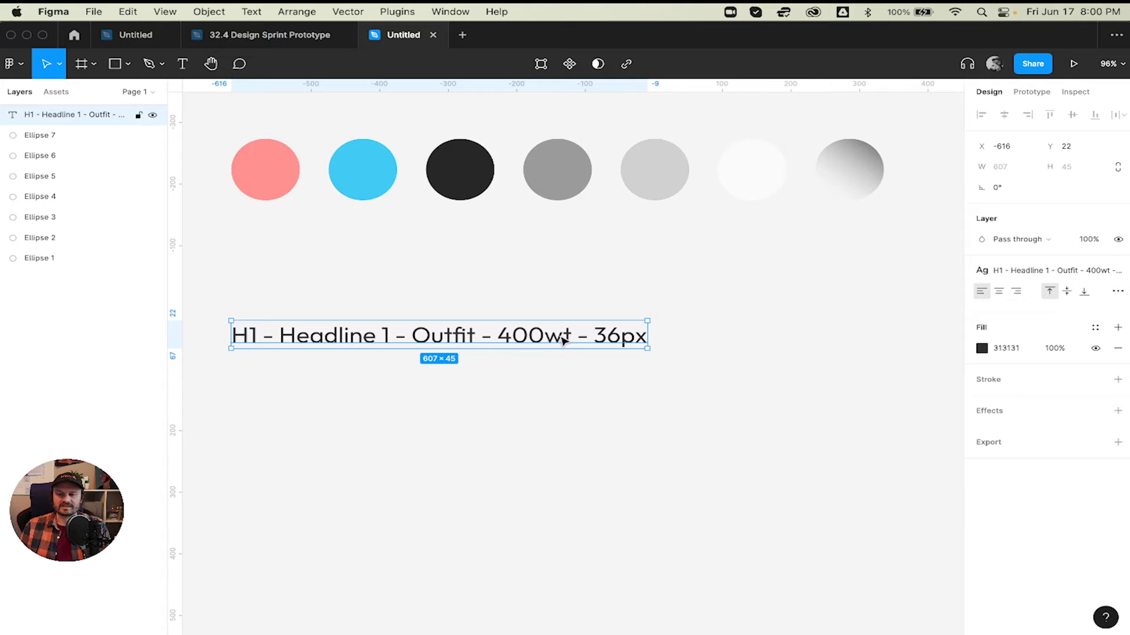
click(1068, 270)
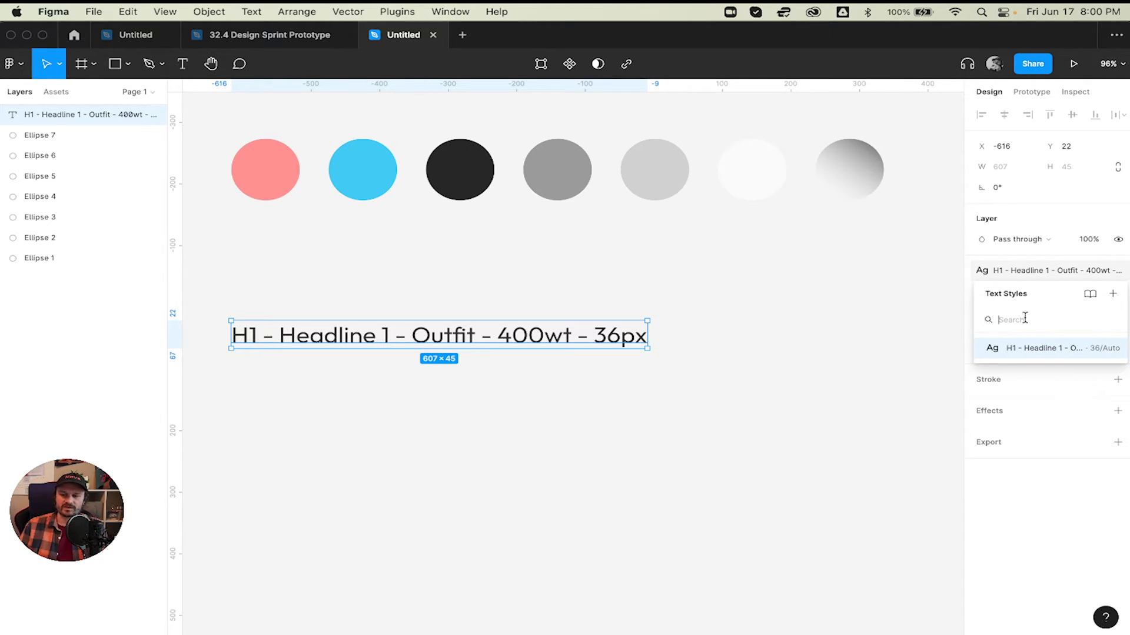
click(912, 292)
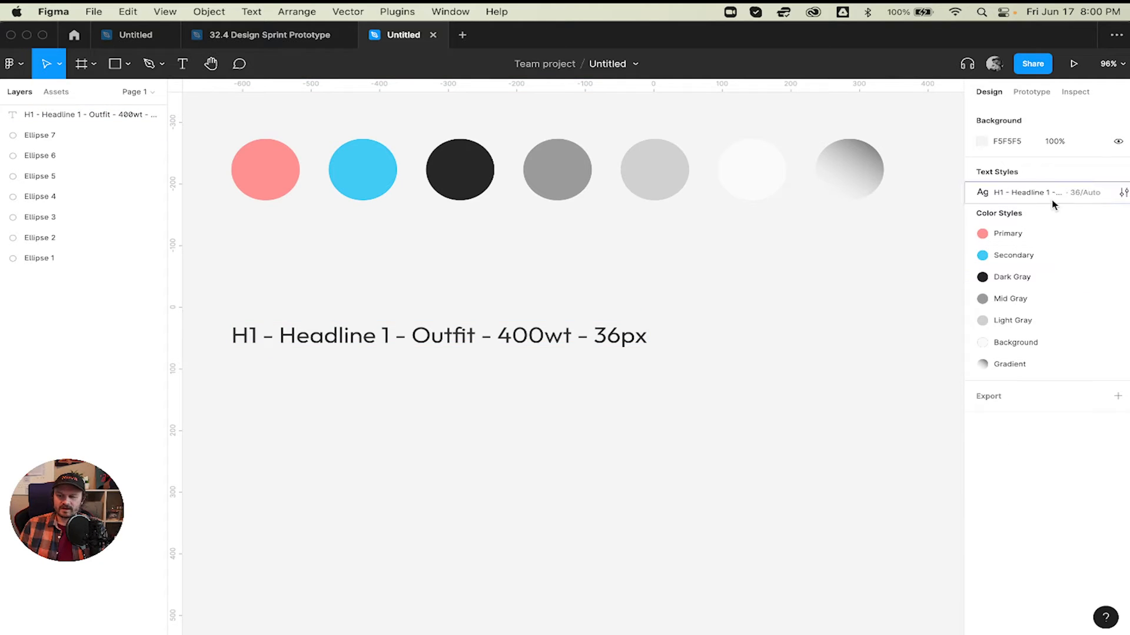
click(1122, 194)
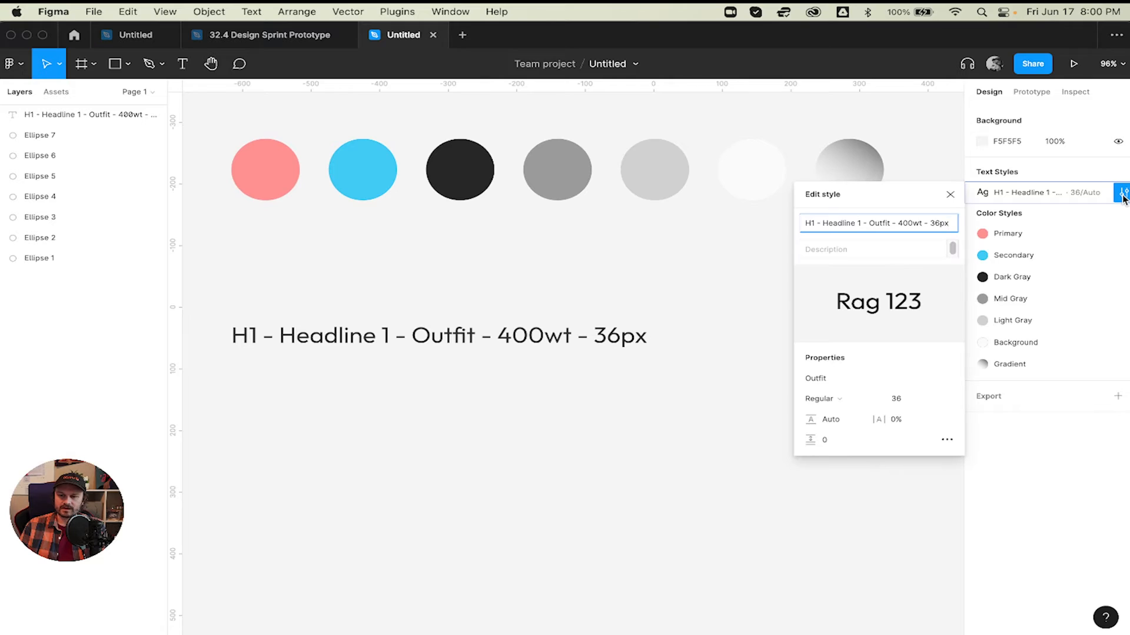
- Try the description "Not for body text. Headlines only." on the H1 text style and clear it again
click(846, 250)
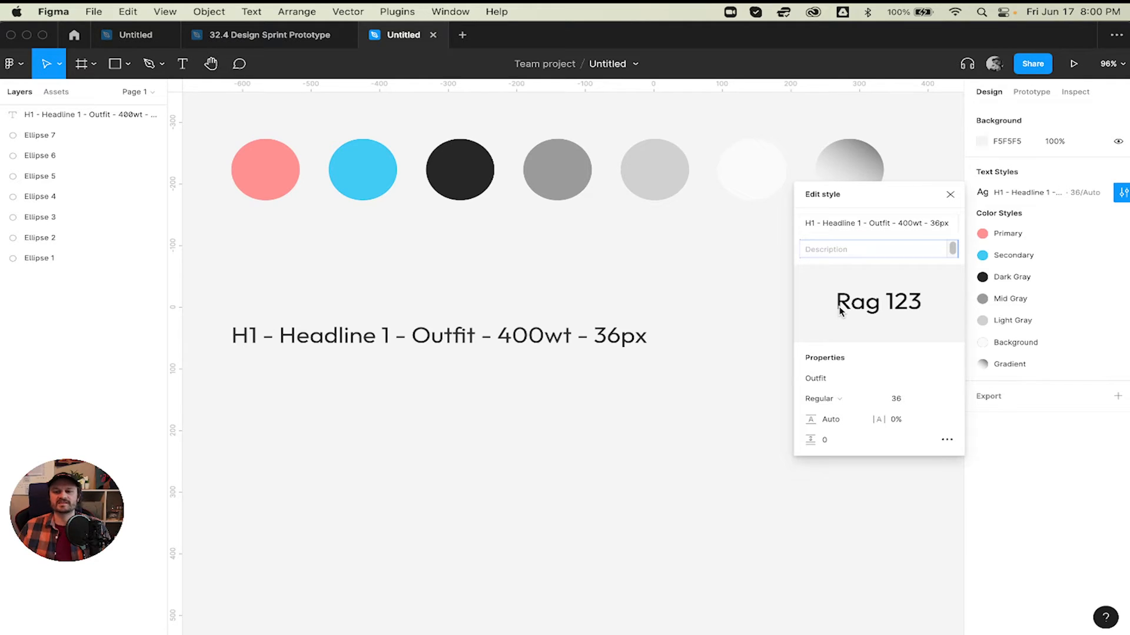
text(Not for body text.)
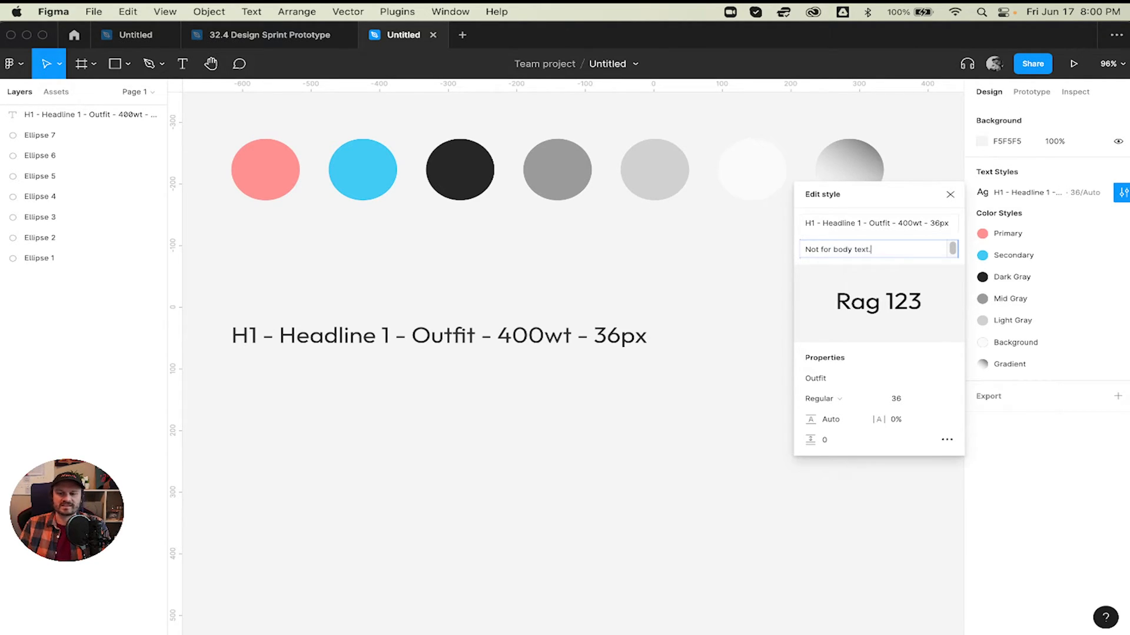
text( Headlines only.)
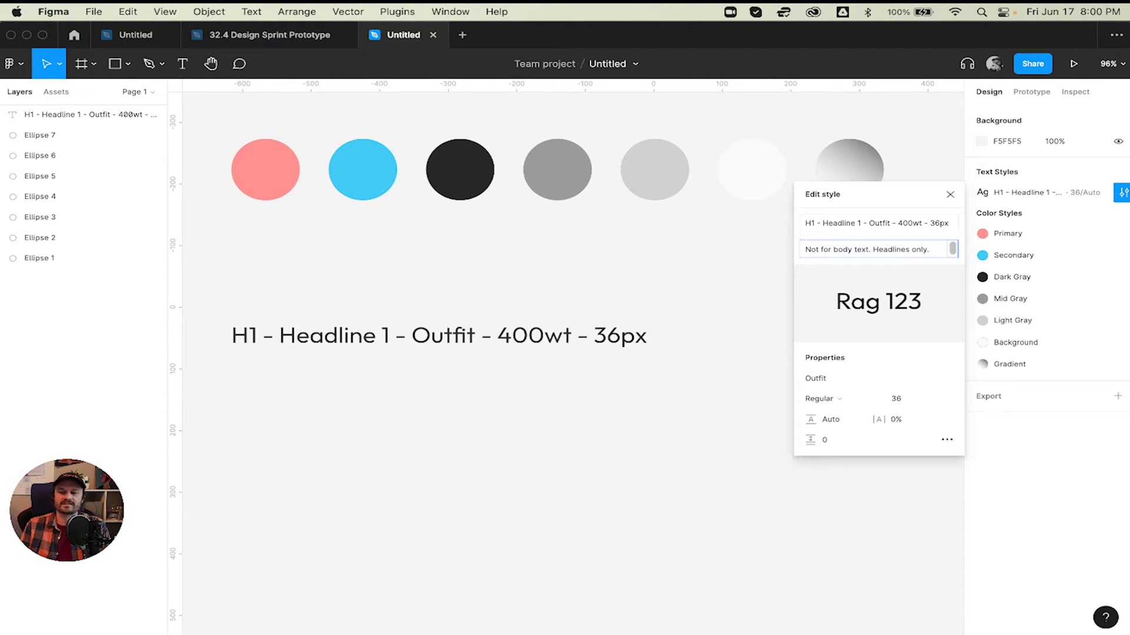
key(super+a)
key(BackSpace)
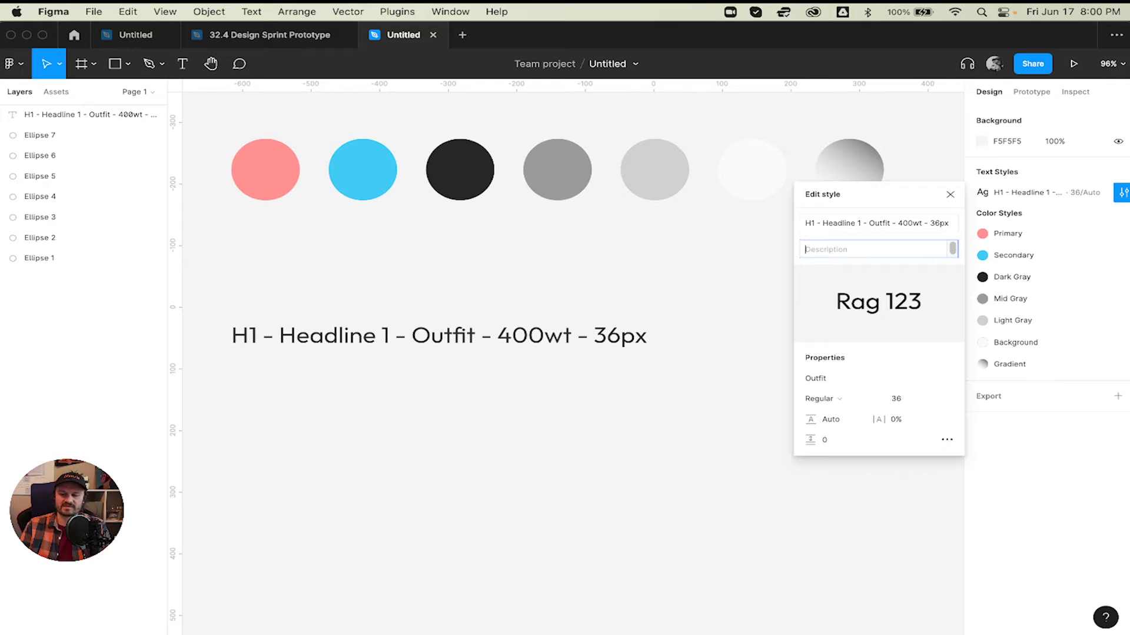
click(842, 337)
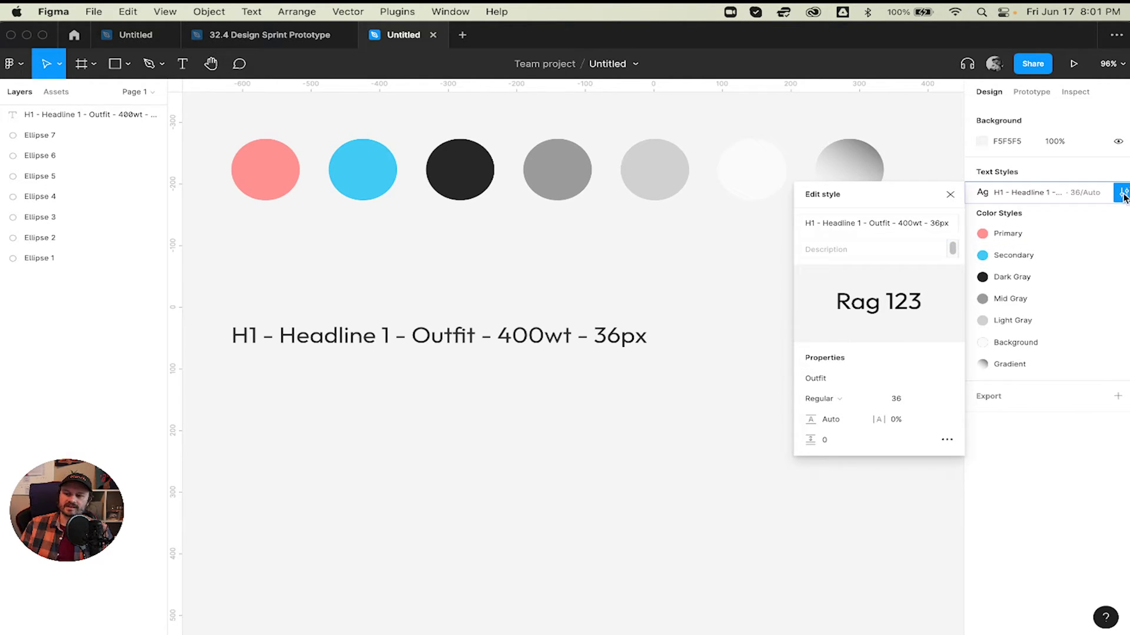
drag(859, 209, 812, 217)
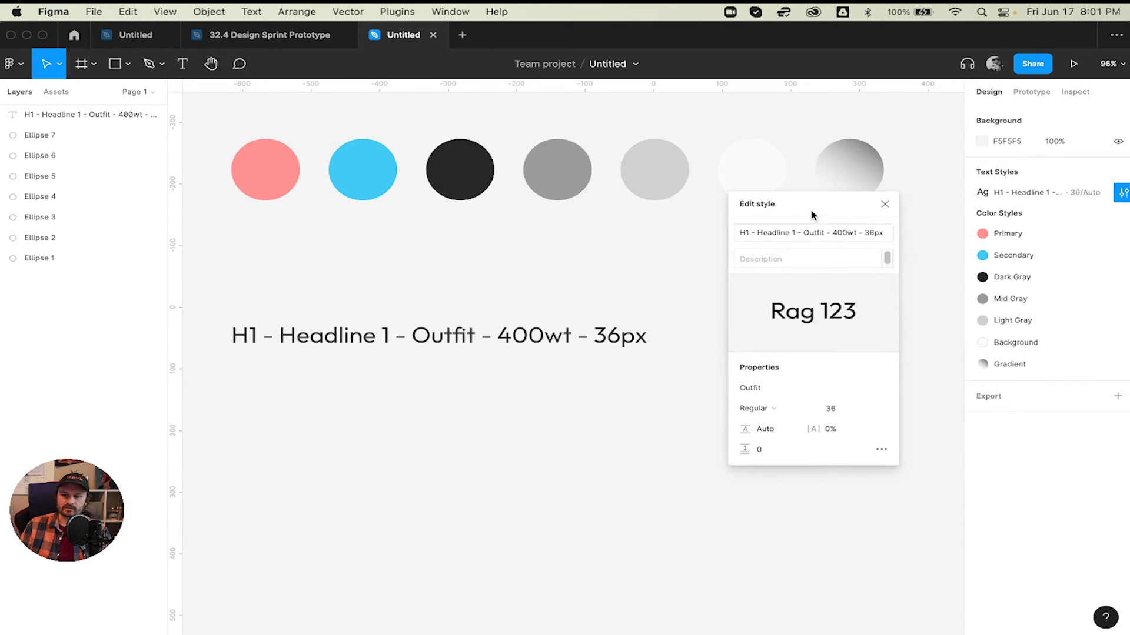
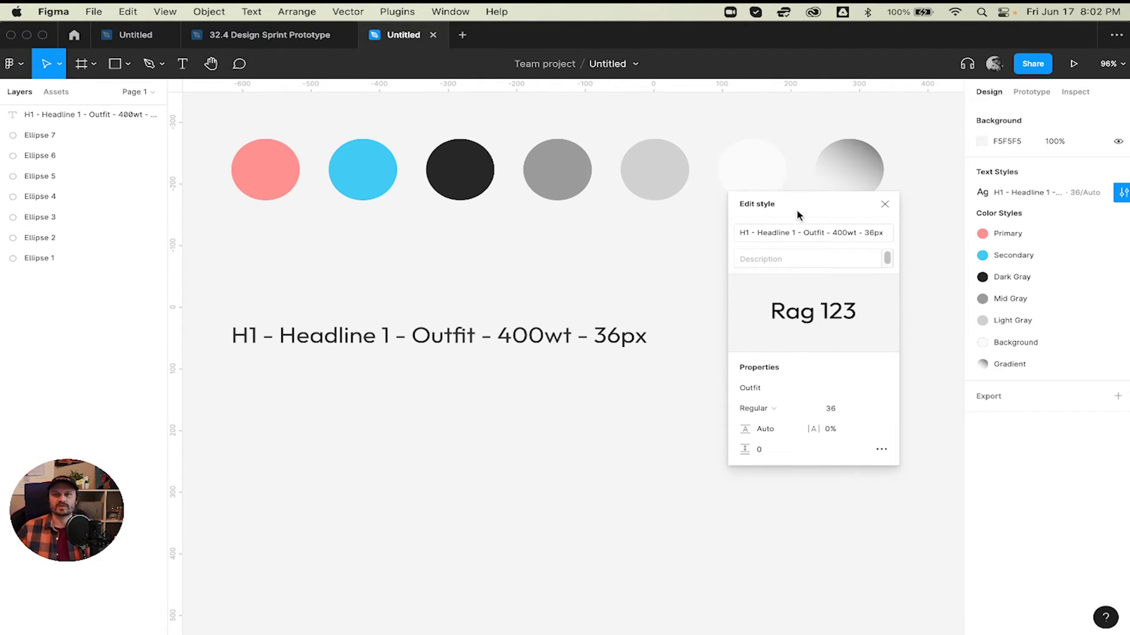
- Close the style settings and duplicate the H1 headline, placing the two copies one above the other 35 px apart
click(884, 204)
click(463, 330)
mouse_move(463, 331)
mouse_down()
mouse_move(464, 280)
mouse_move(453, 333)
mouse_up()
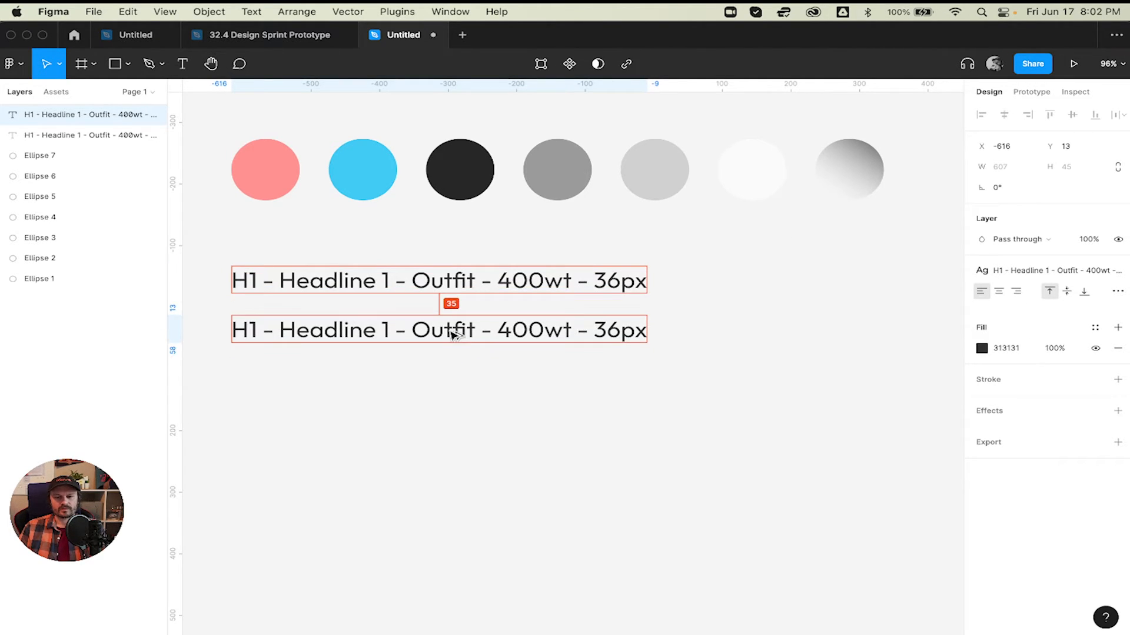
- Change the lower headline's text to "H2 - Headline 2 - Outfit - 300wt - 30px"
double_click(257, 330)
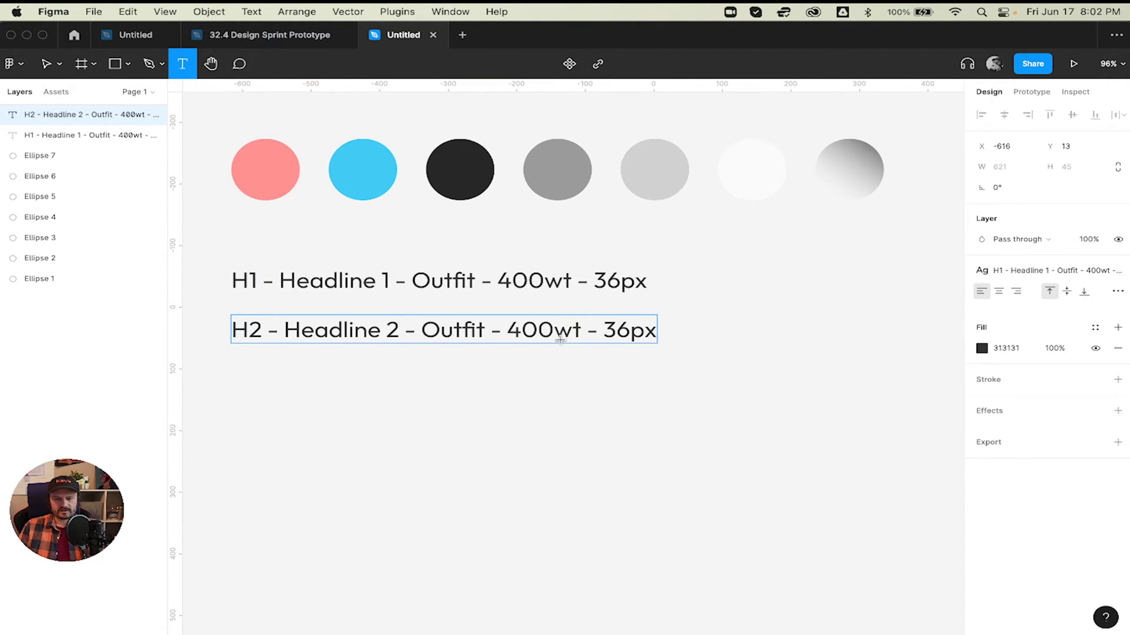
key(BackSpace)
text(3)
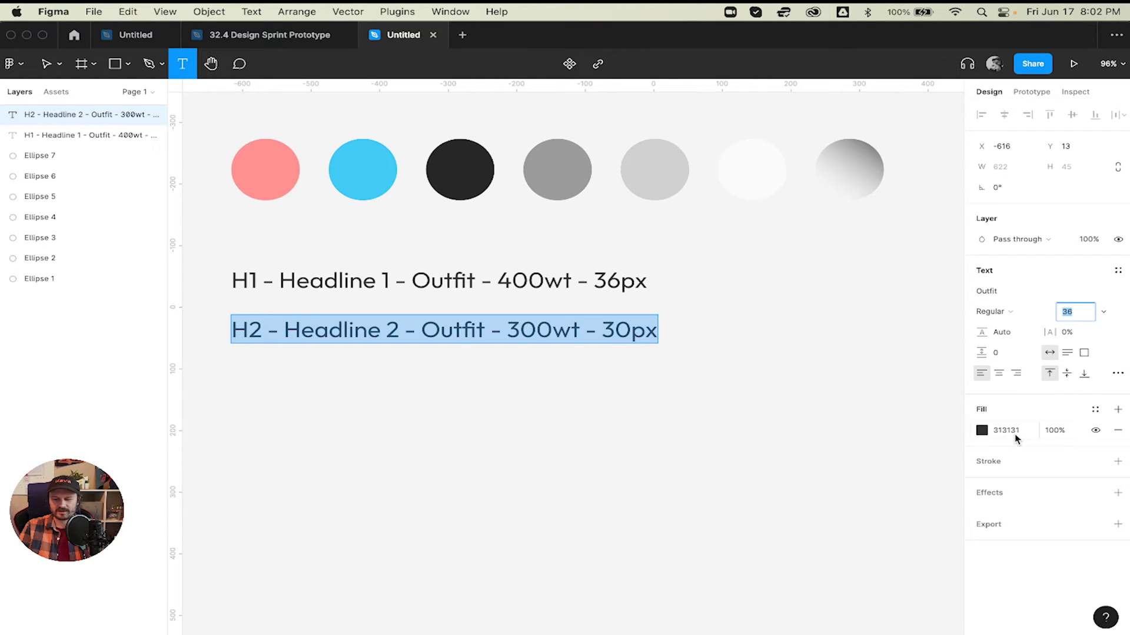
- Set the H2 headline's font size to 30 and its weight to Light
text(30)
key(Return)
click(1004, 312)
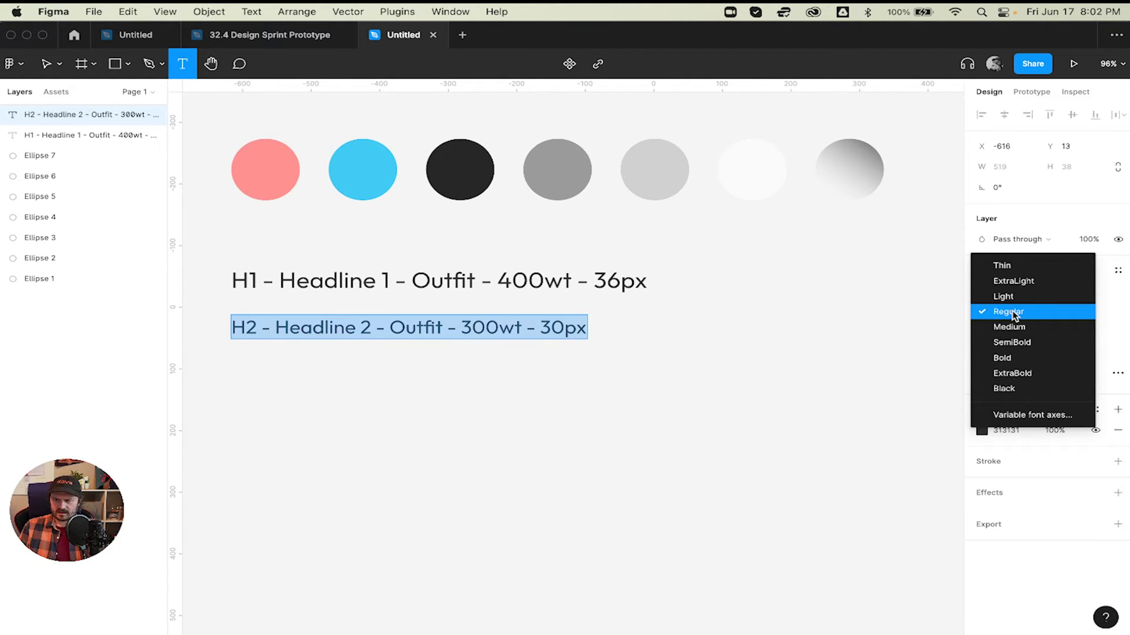
click(1003, 296)
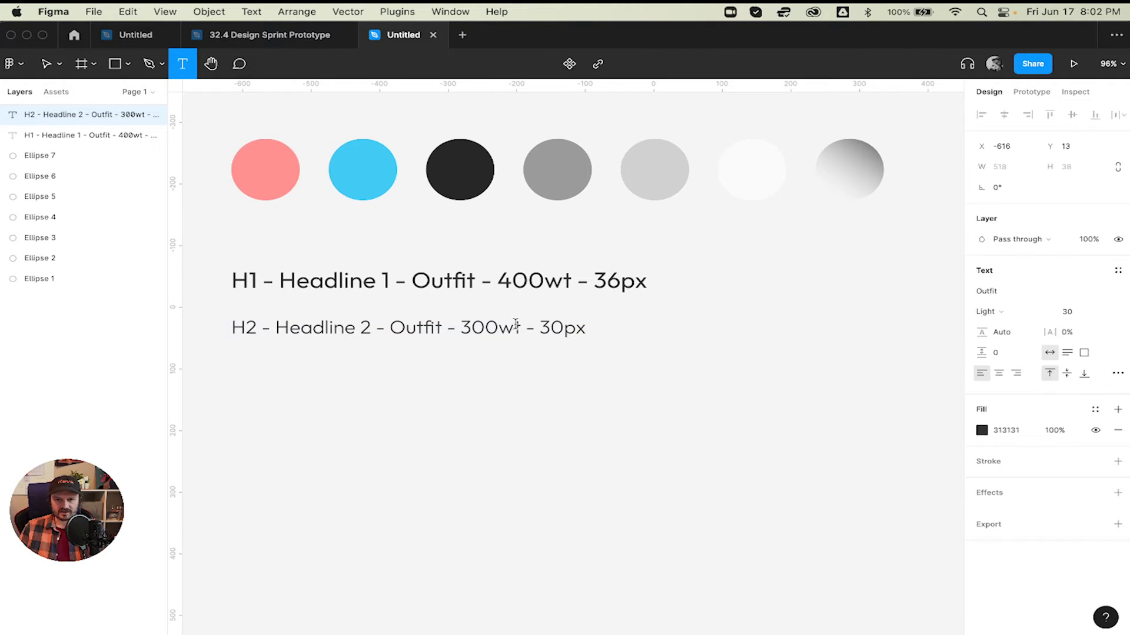
- Inspect the H2 headline's typography properties to check its numeric font weight
click(514, 327)
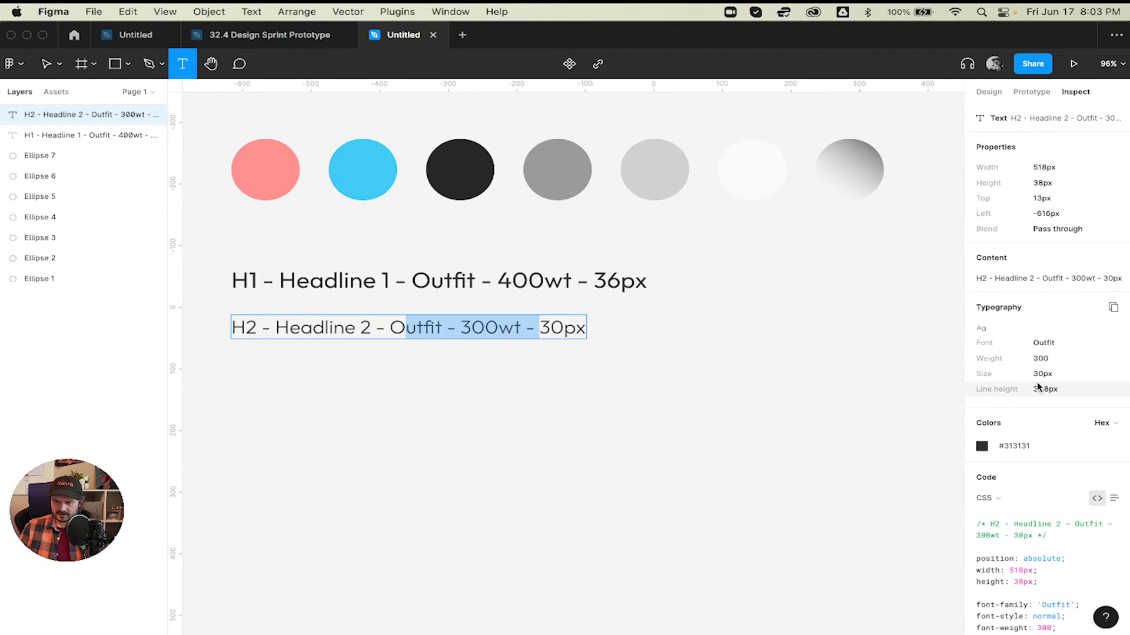
click(989, 92)
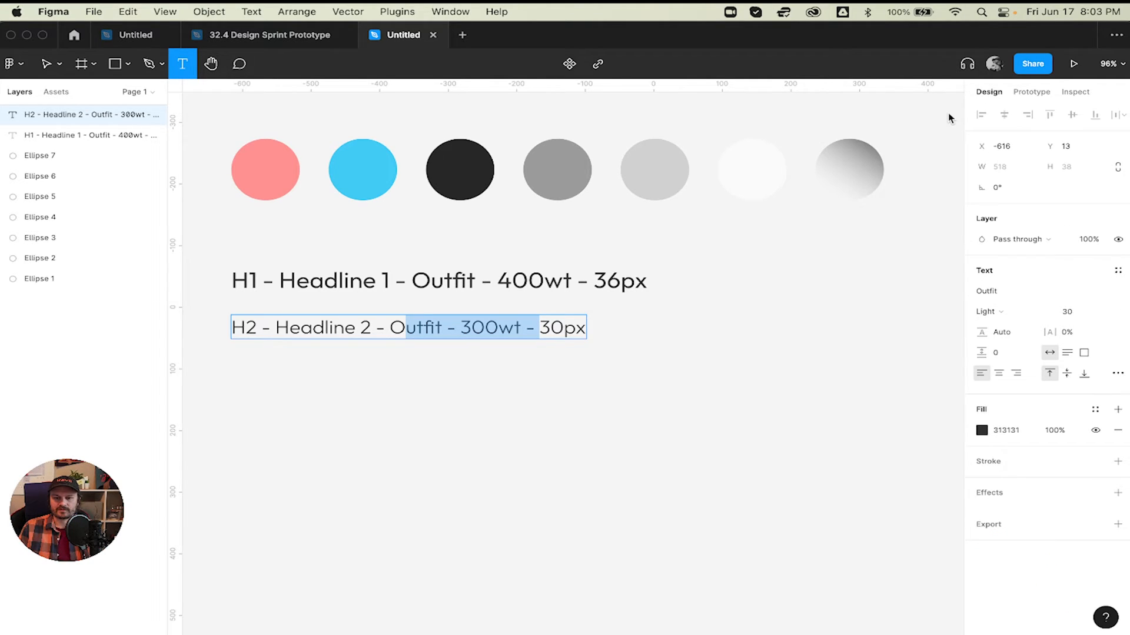
key(Escape)
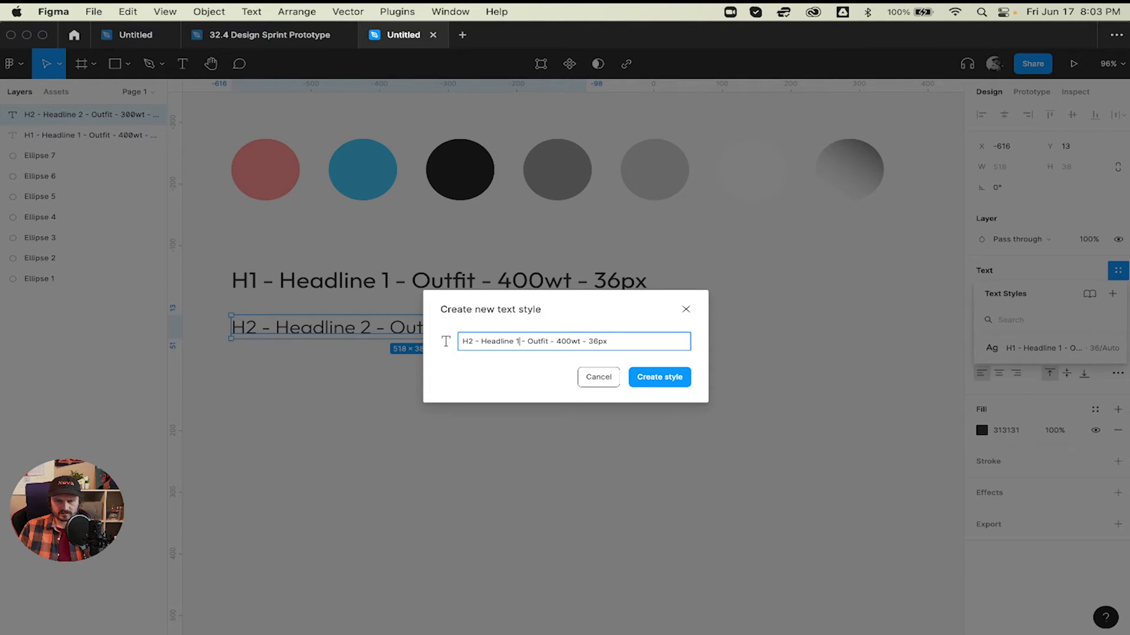
- Create a text style from the lower headline named "H2 - Headline 2 - Outfit - 300wt - 30px"
key(BackSpace)
text(2)
key(alt+Right)
key(Delete)
text(3)
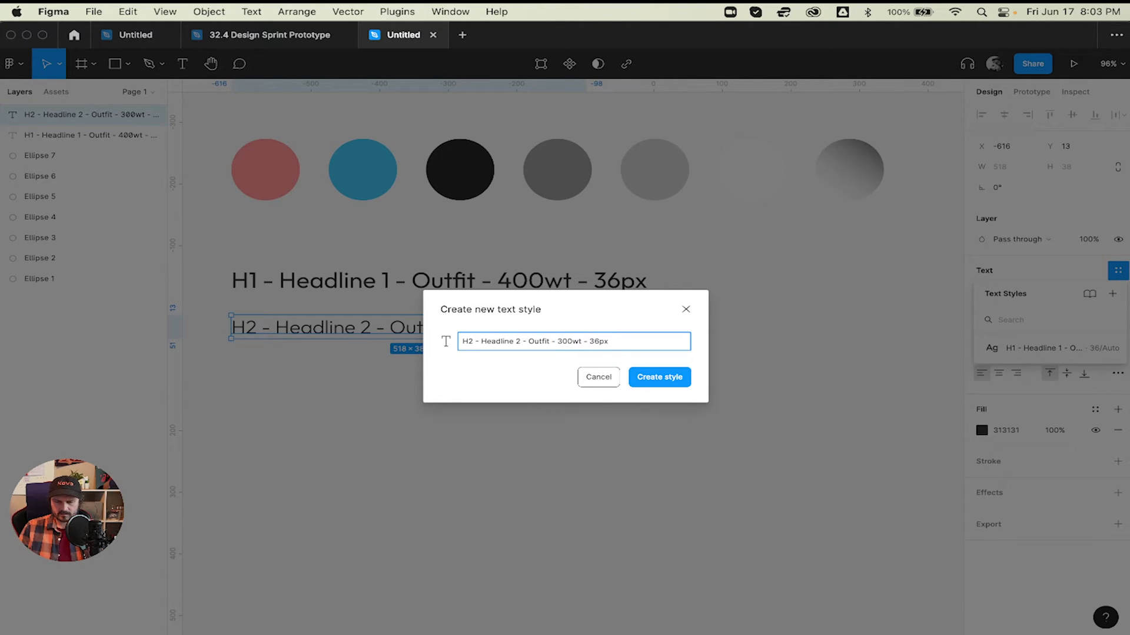
key(Delete)
text(0)
key(Return)
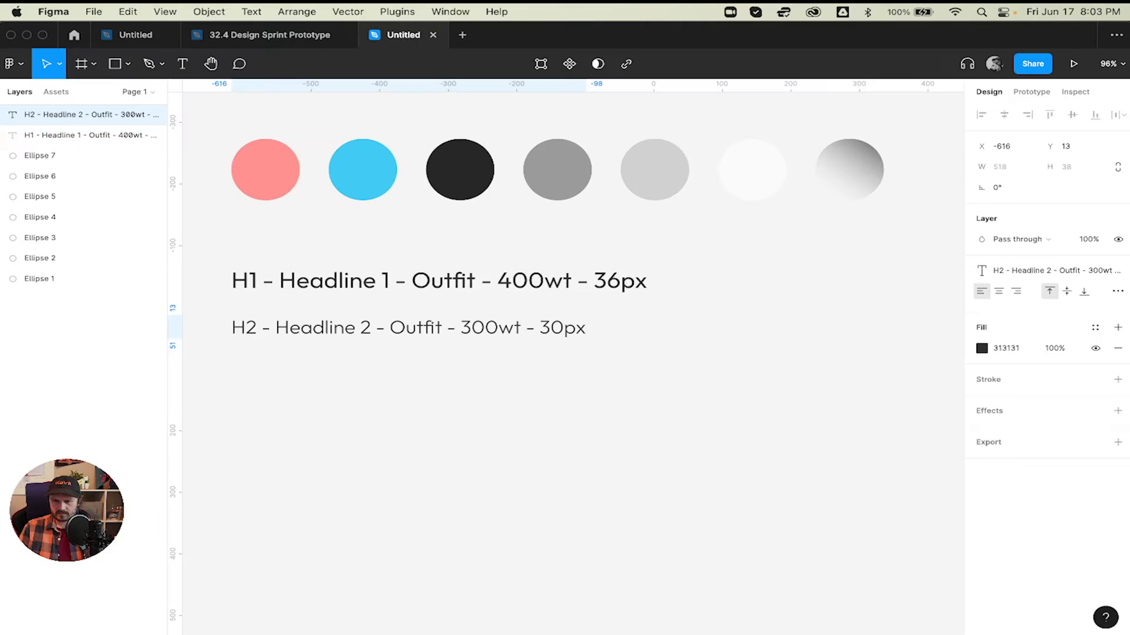
click(755, 335)
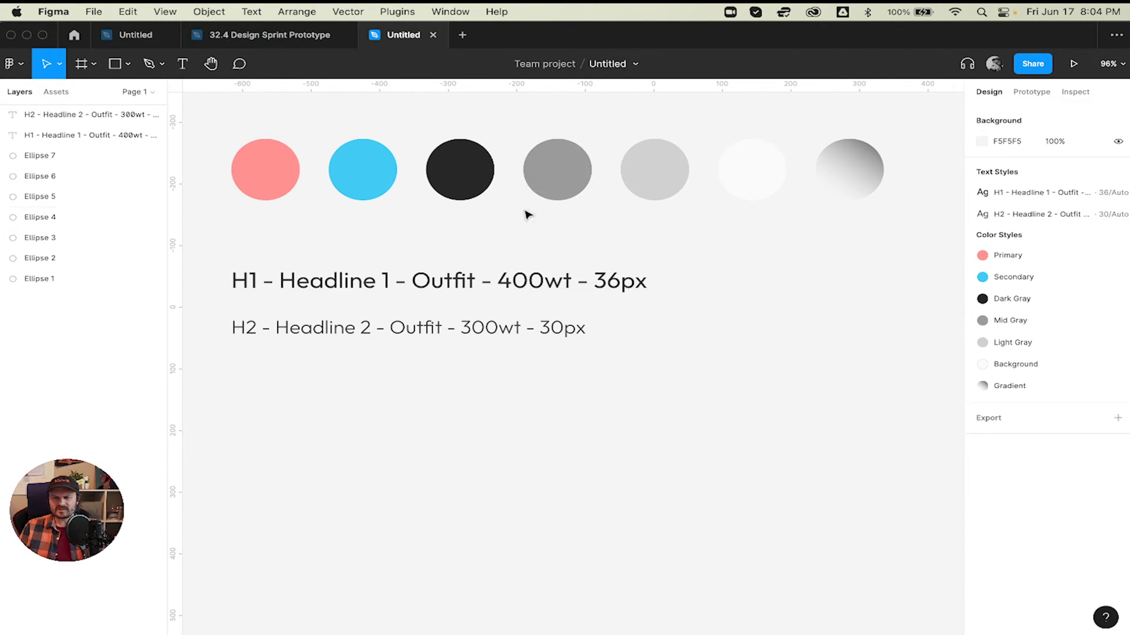
- Delete both headline samples from the canvas
scroll(587, 197, up, 2)
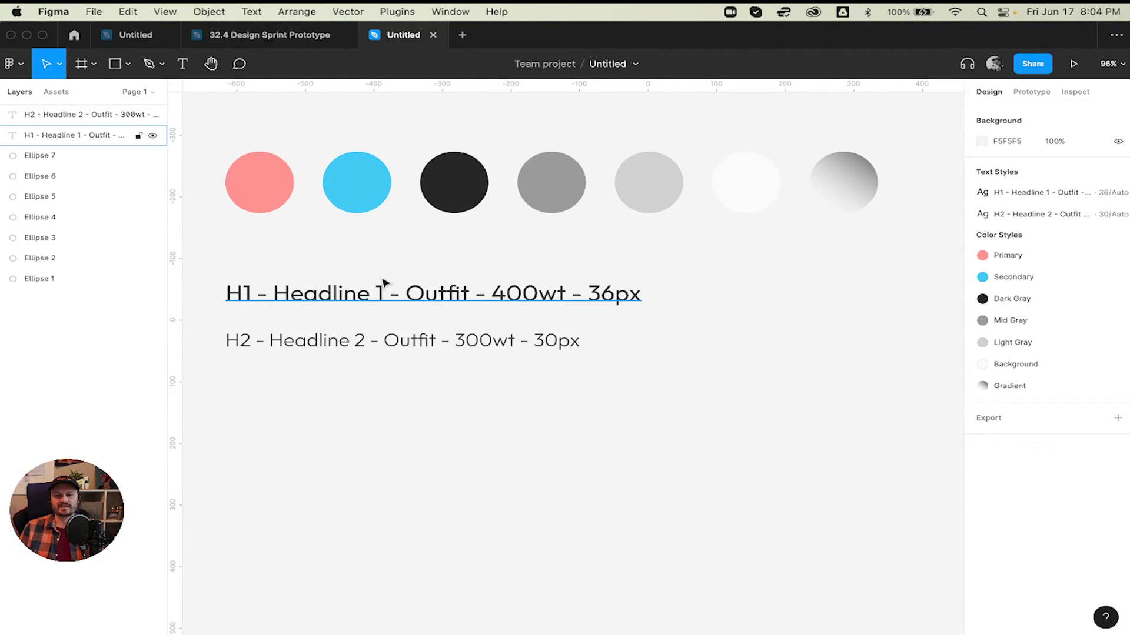
drag(481, 390, 328, 269)
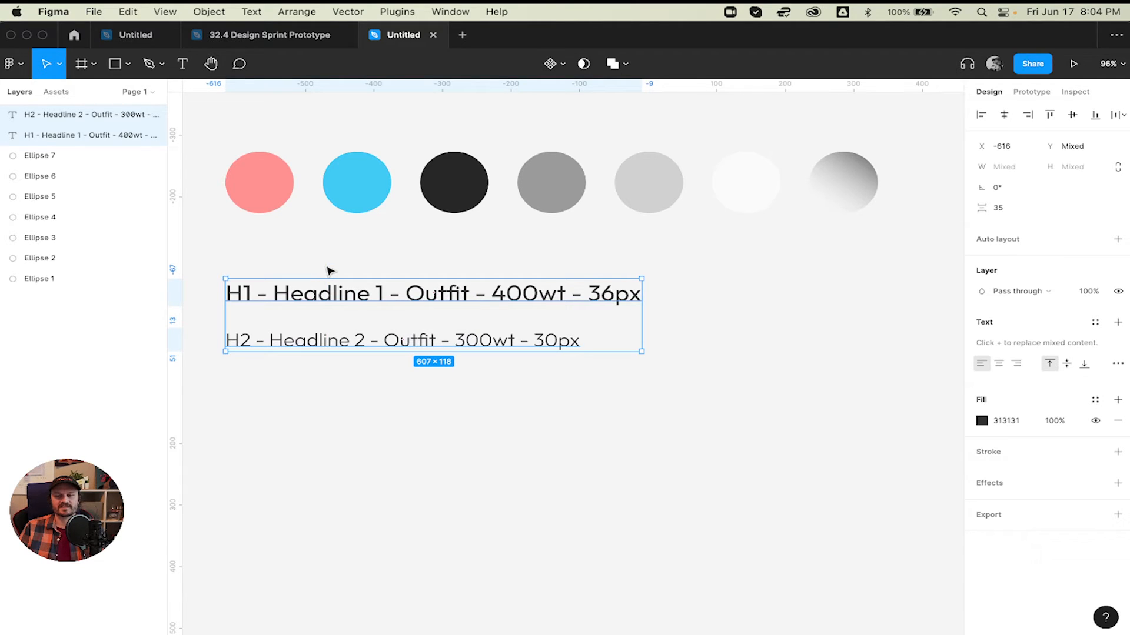
key(Delete)
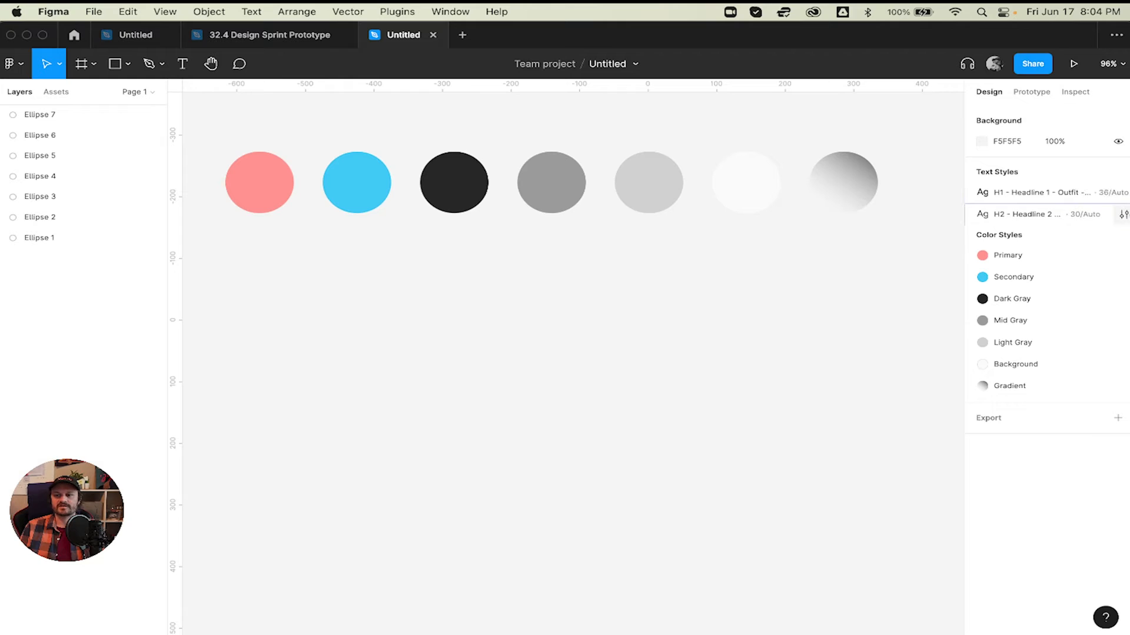
- Review the H1 text style's properties and its advanced type settings without changing them
click(1123, 194)
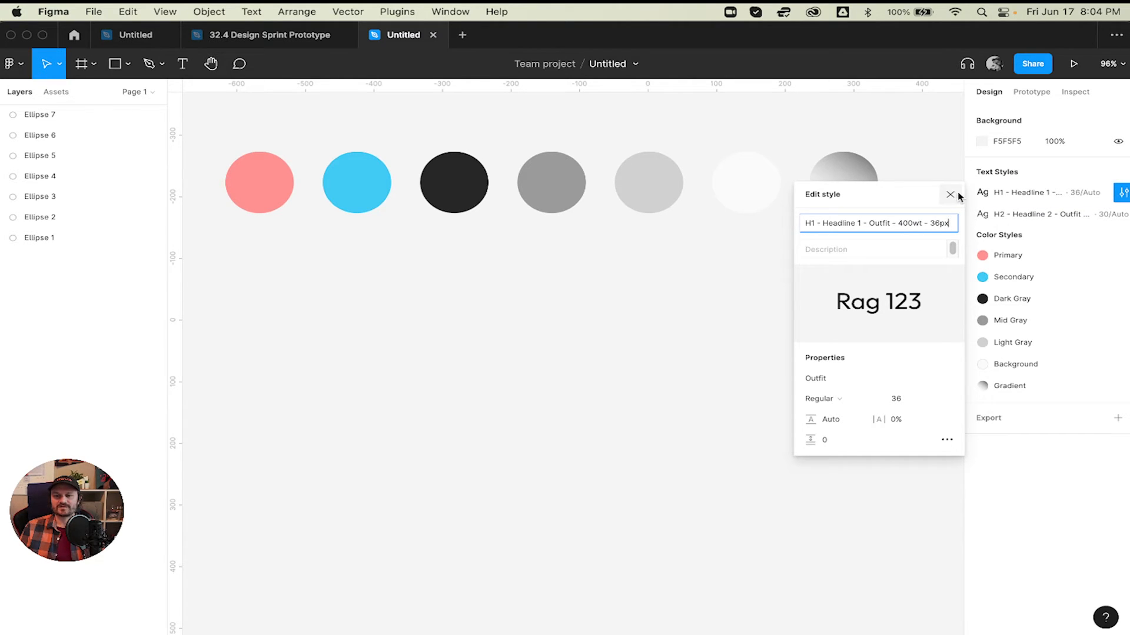
click(947, 440)
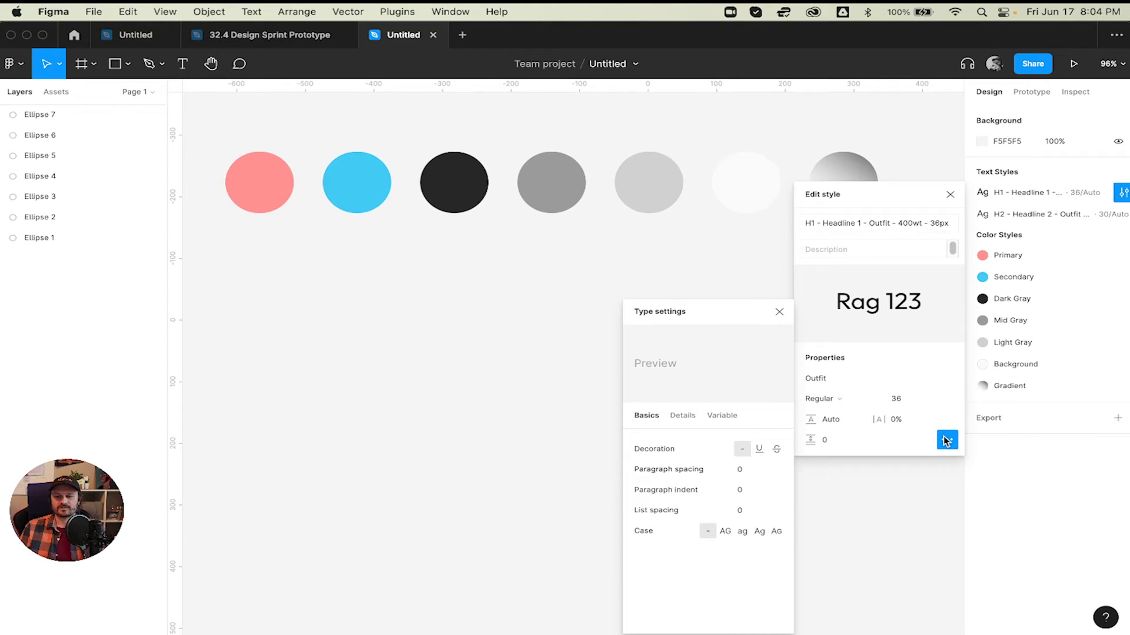
click(778, 311)
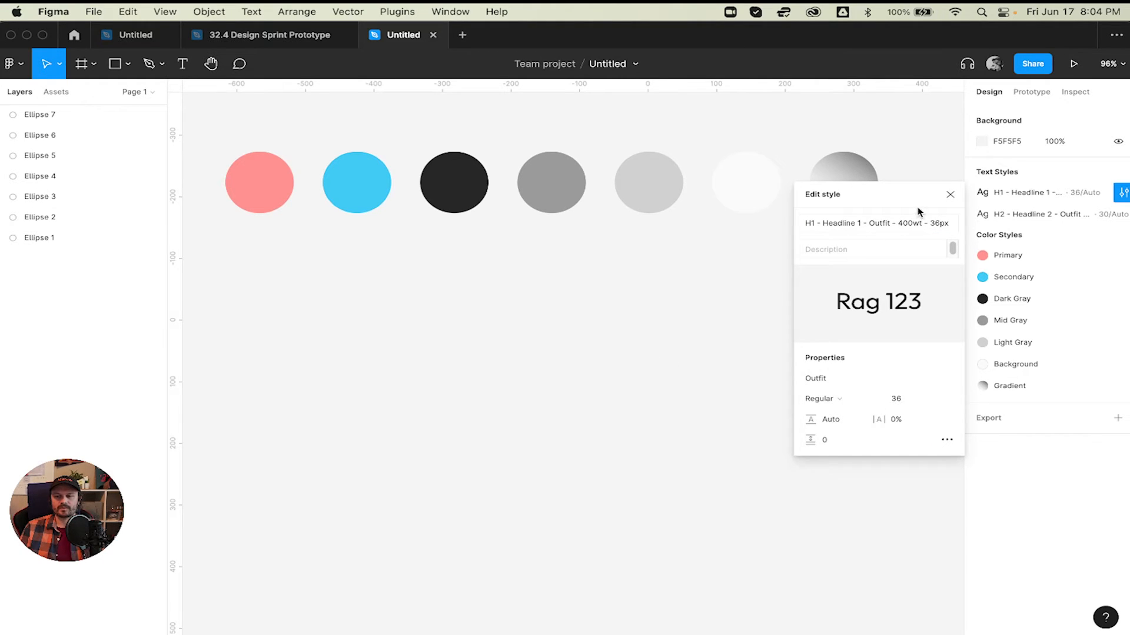
click(950, 194)
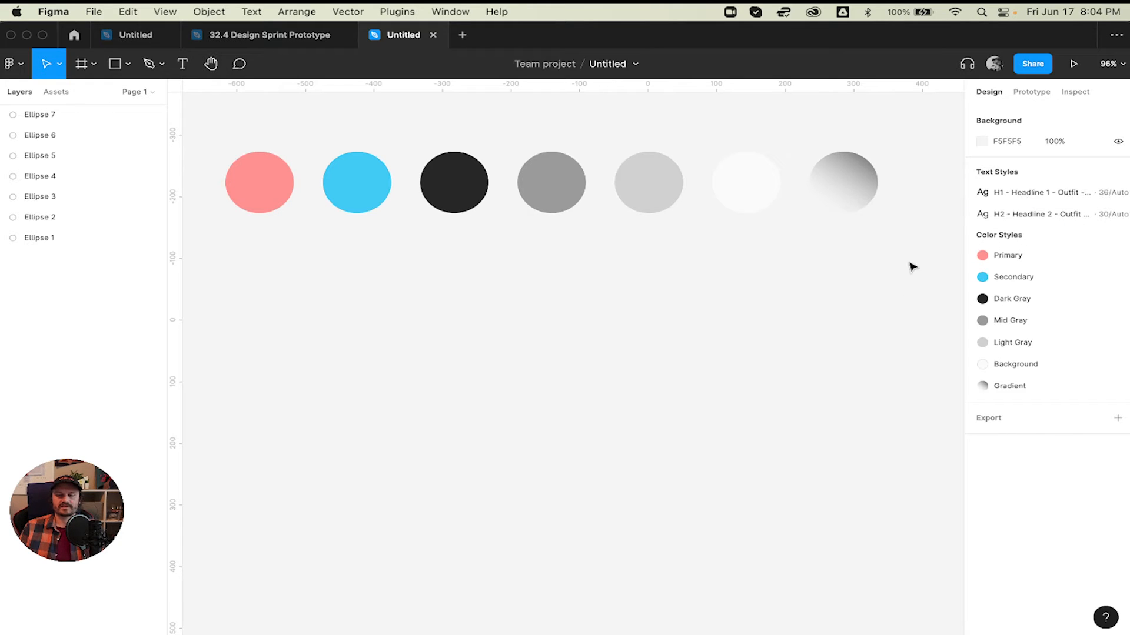
- Delete the seven colour circles, and undo the deletions to restore both the circles and the headline samples
drag(920, 263, 203, 99)
key(Delete)
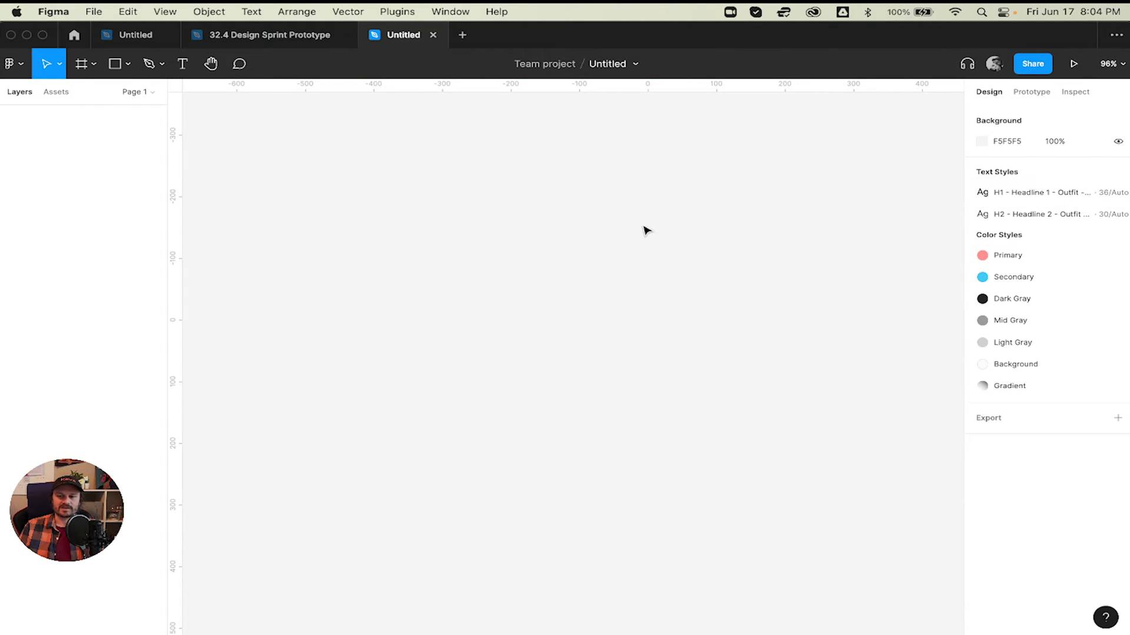
key(super+z)
key(super+z)
click(803, 428)
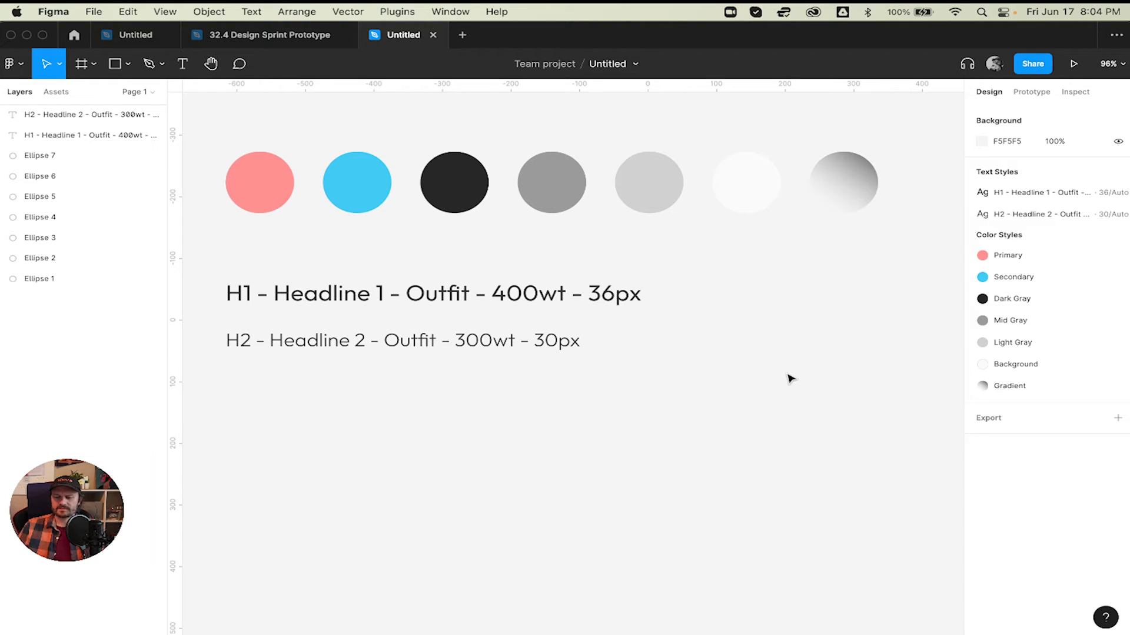
- Place a 100 × 100 ellipse below the H2 headline and delete it again
key(o)
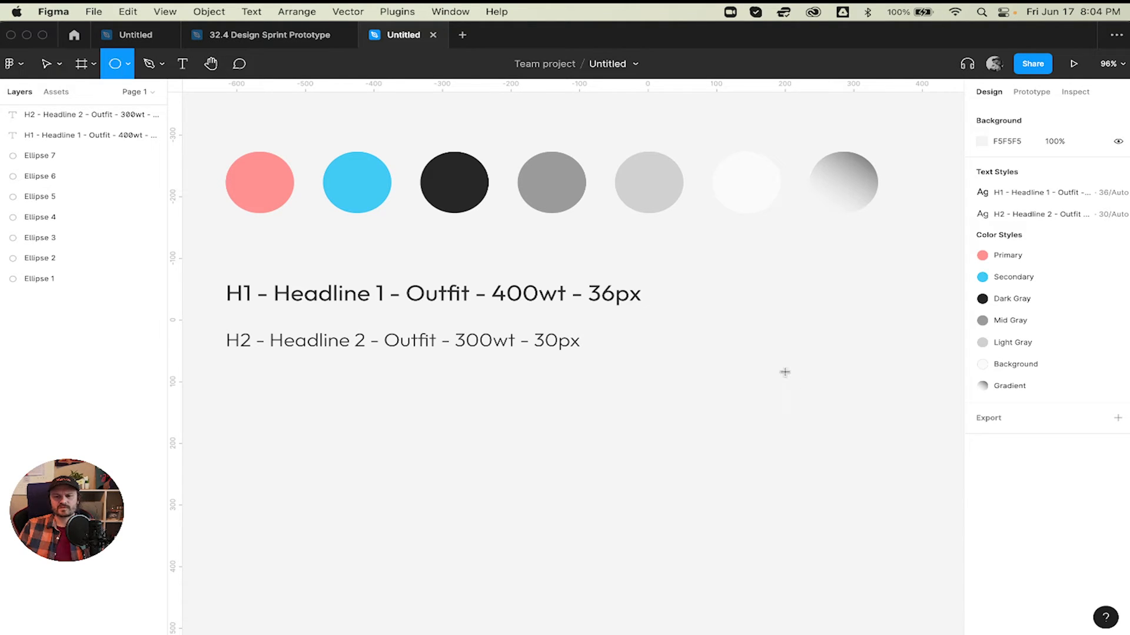
click(301, 417)
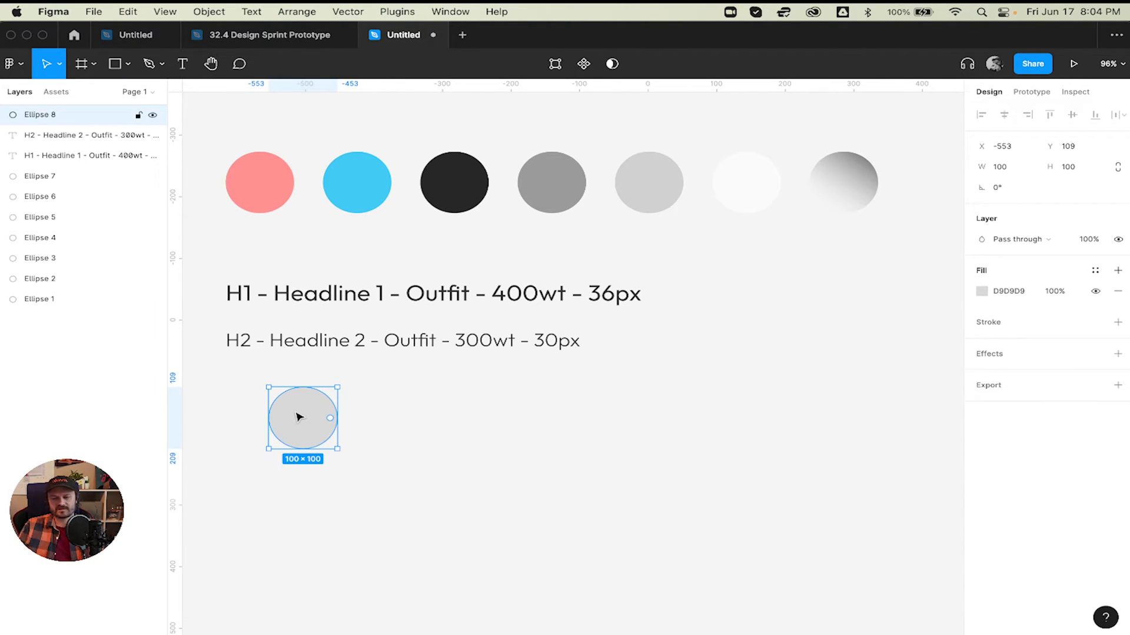
key(Delete)
- Add a 100 × 100 square below the headlines and move it to about X -190, Y 157
key(r)
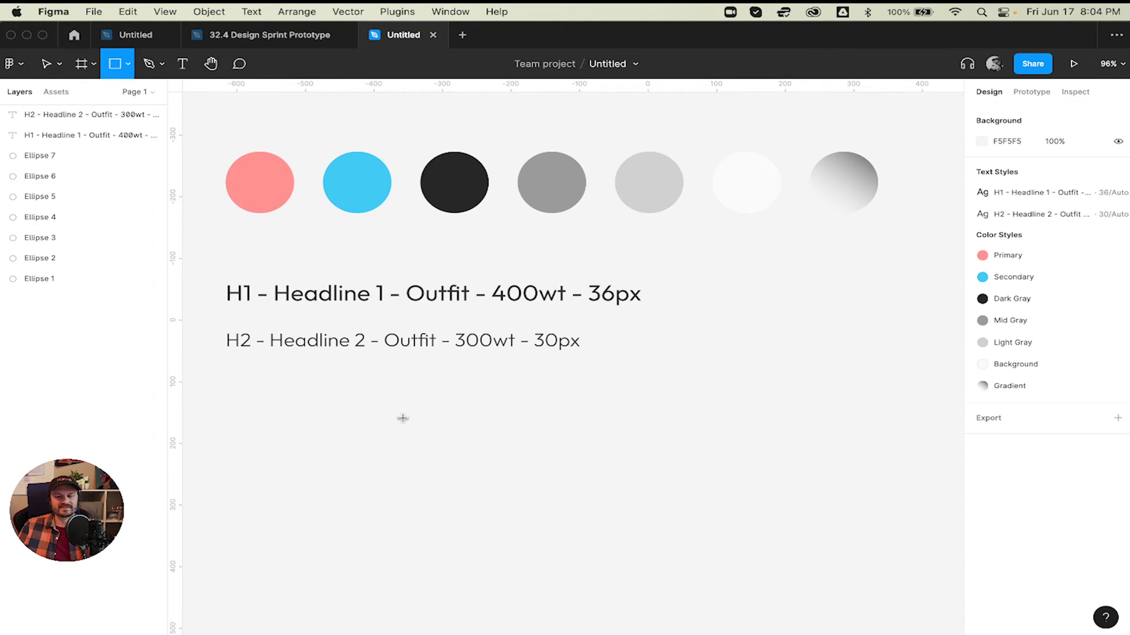
click(402, 419)
drag(391, 422, 541, 452)
click(748, 451)
click(573, 457)
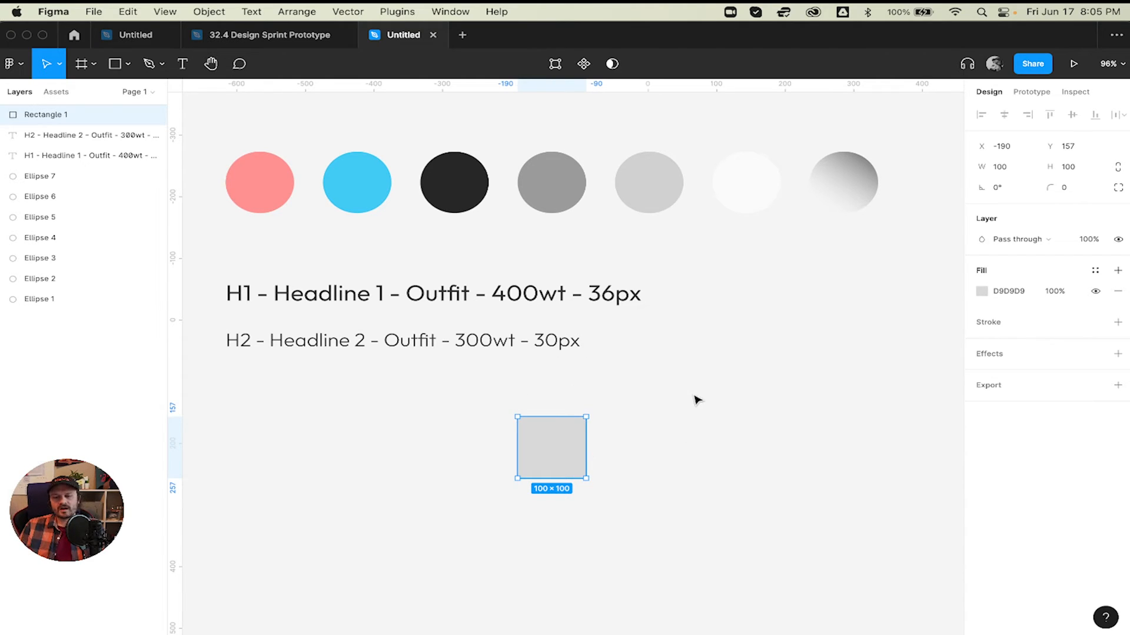
- Add a stroke to the square with colour 313131 and a thickness of 4
click(997, 326)
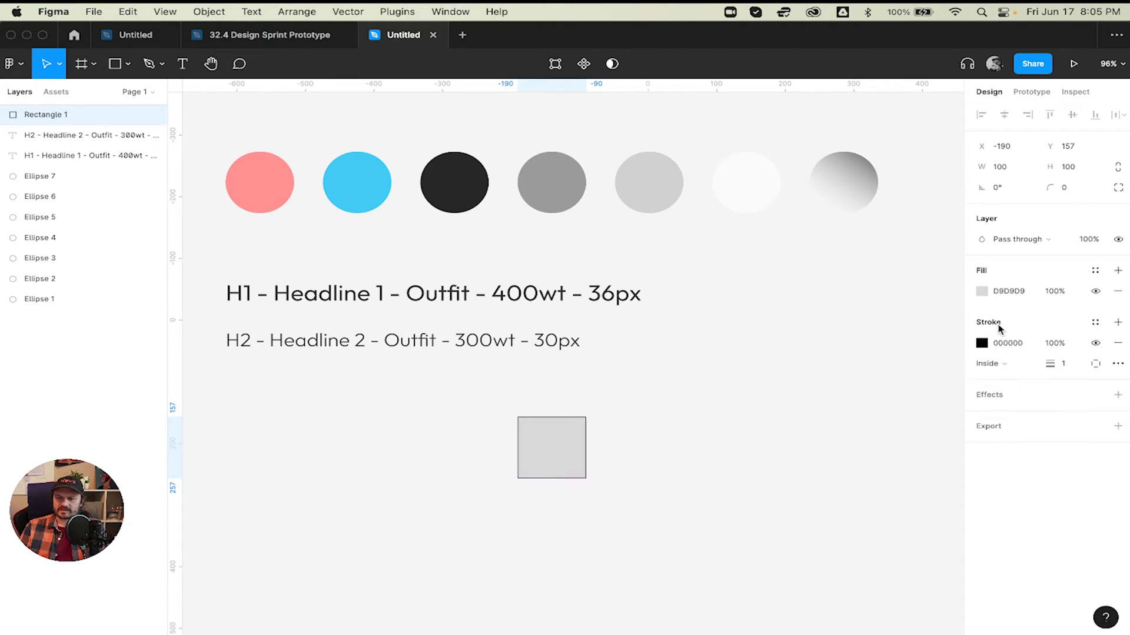
click(1012, 347)
text(313131)
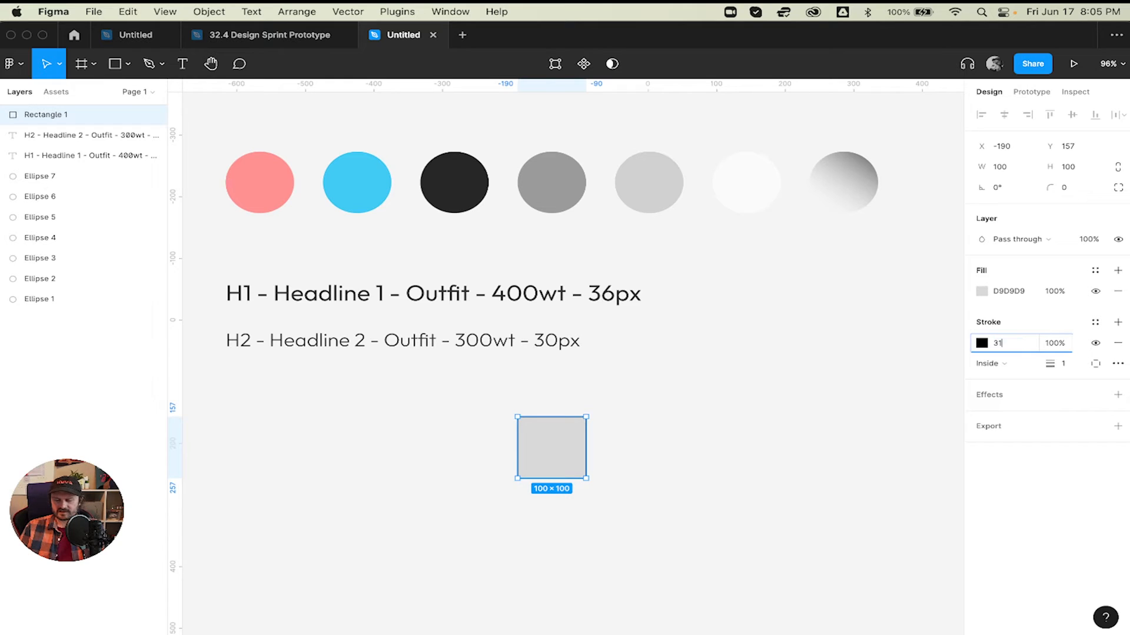
key(Return)
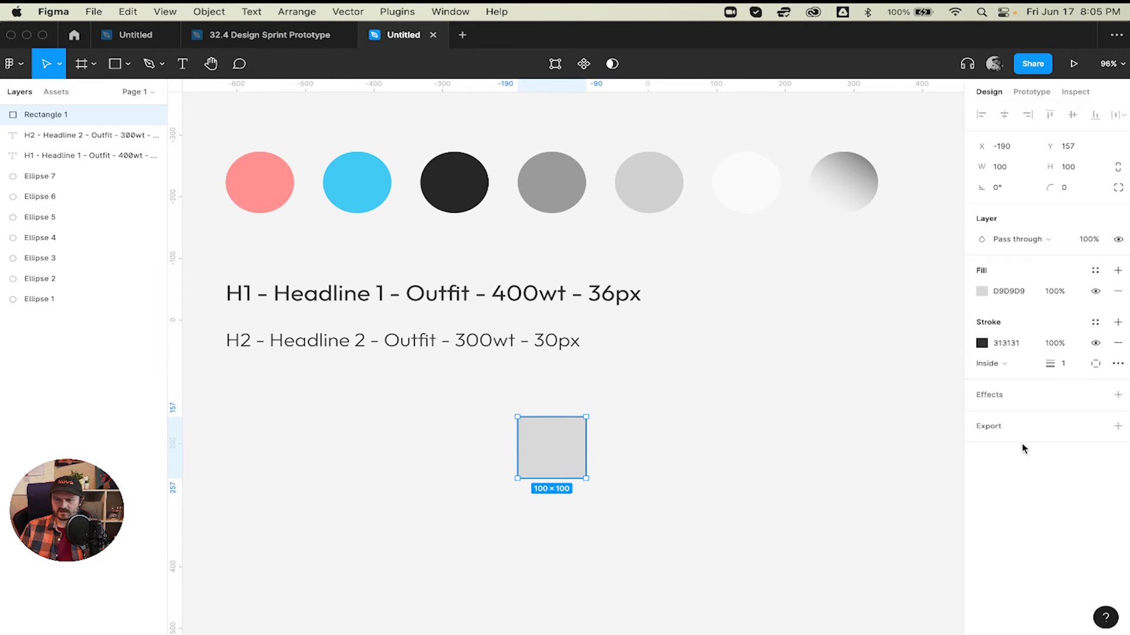
click(1068, 363)
text(4)
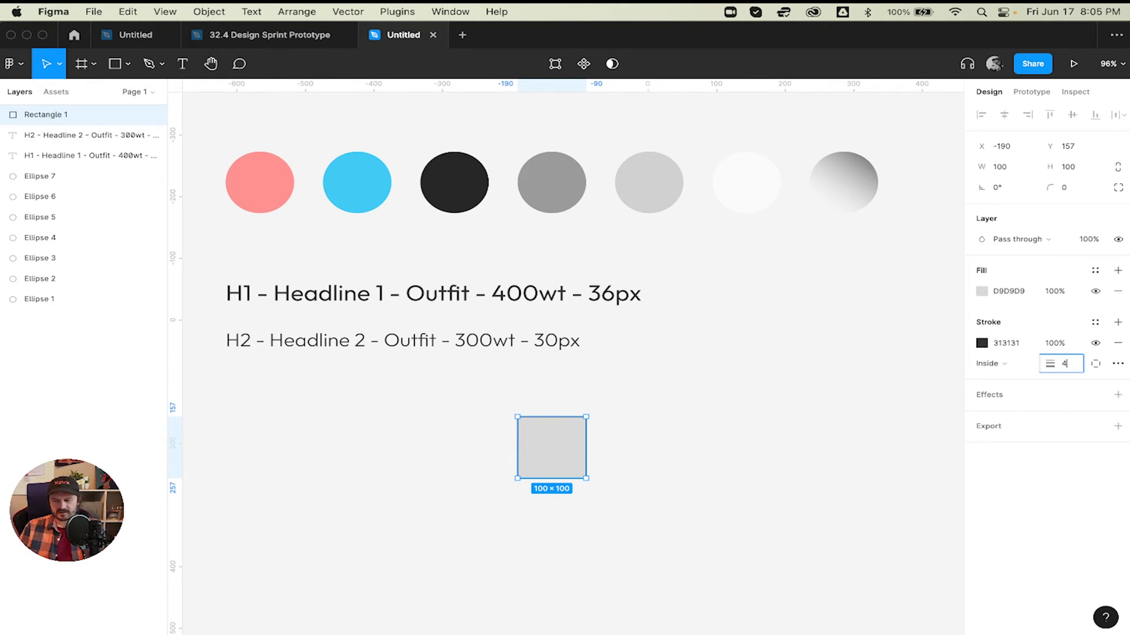
key(Return)
- Give the square's stroke a Round join and the Dash stroke style
click(1118, 364)
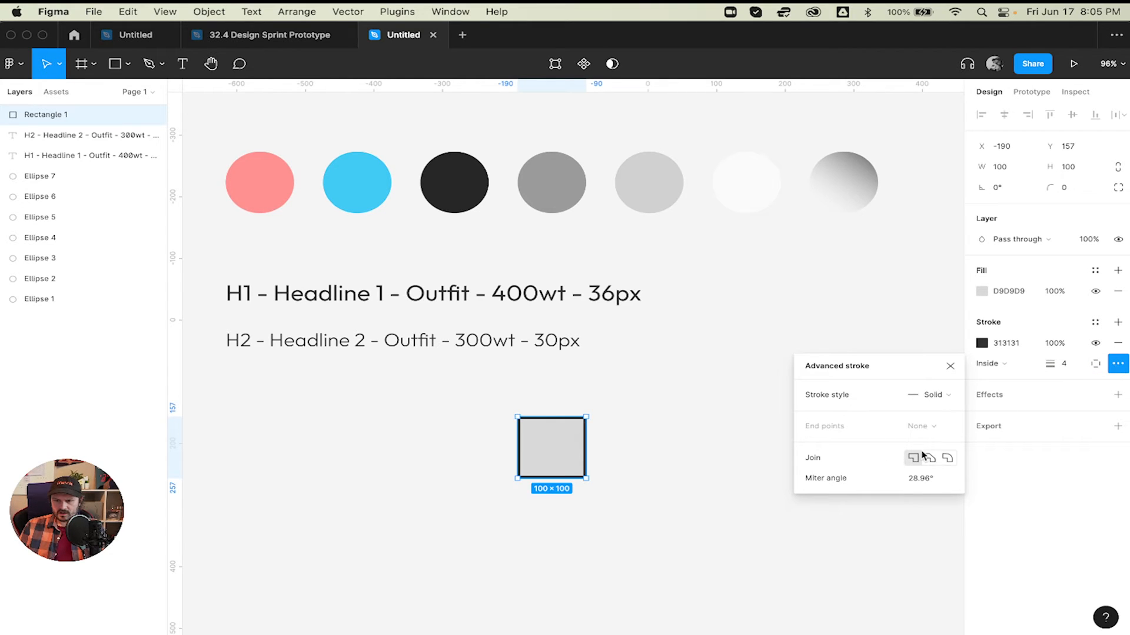
click(947, 458)
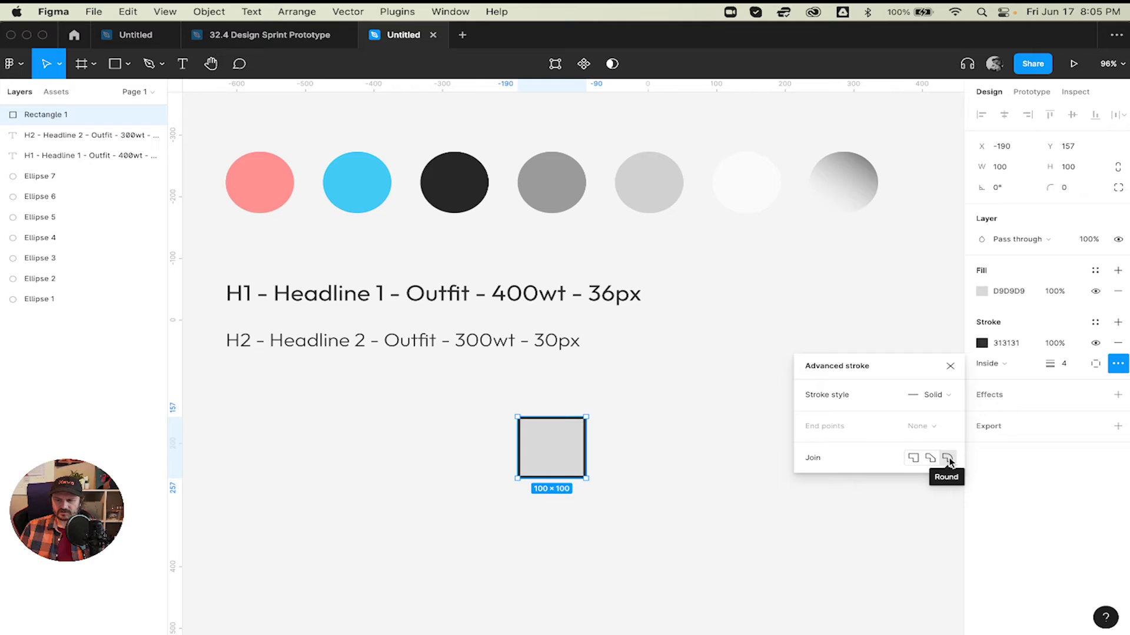
click(938, 394)
click(937, 409)
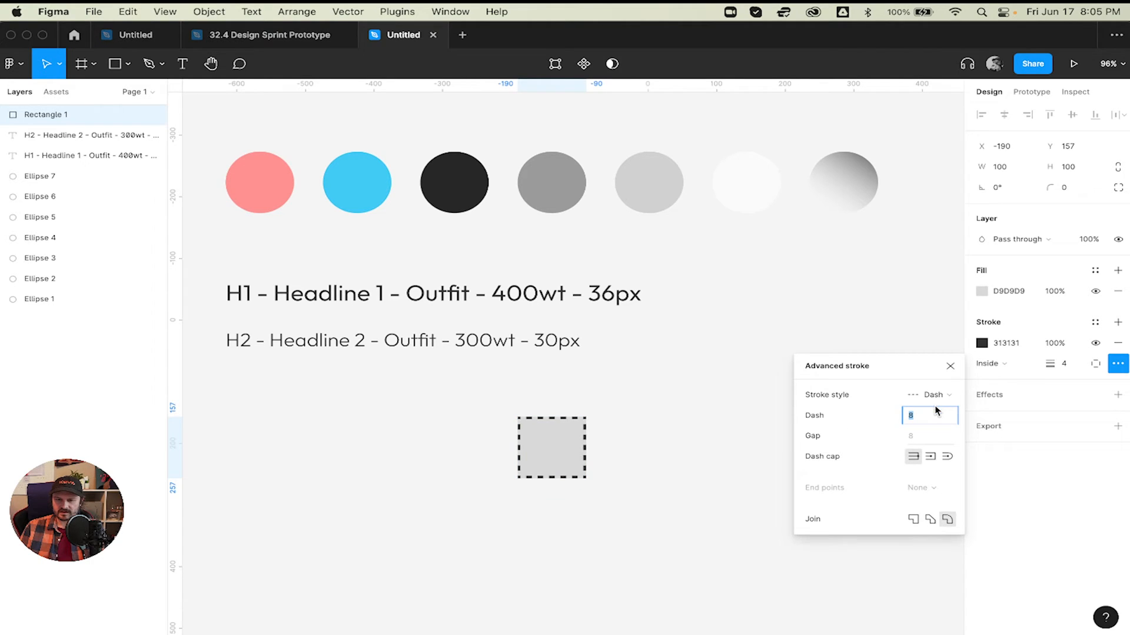
click(950, 366)
click(739, 413)
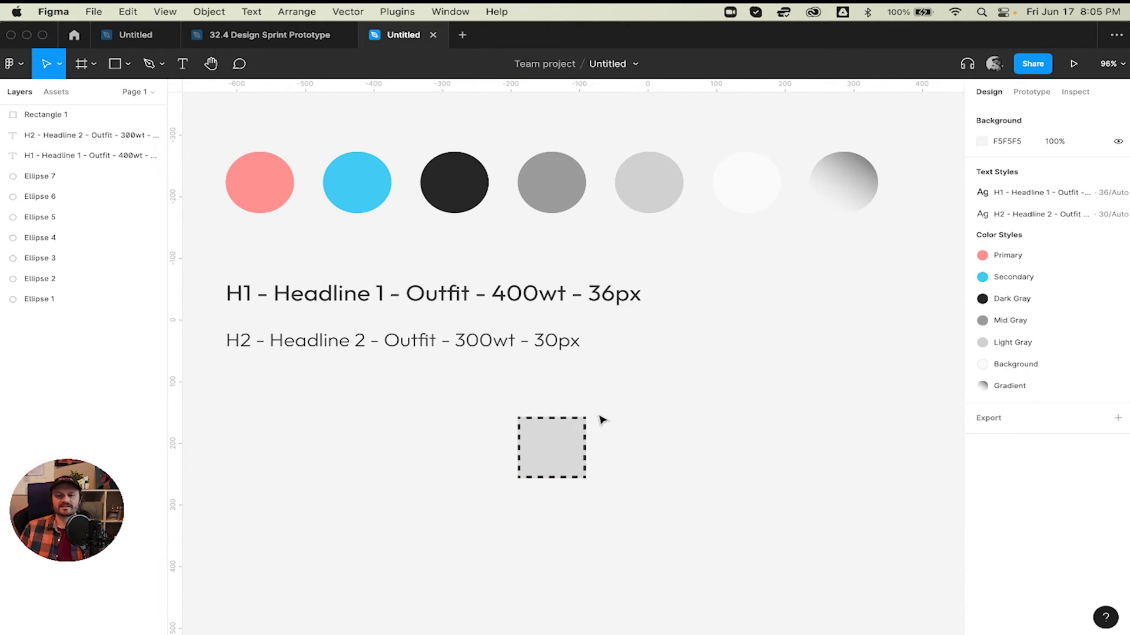
- Set the square's stroke alignment to Center
click(533, 422)
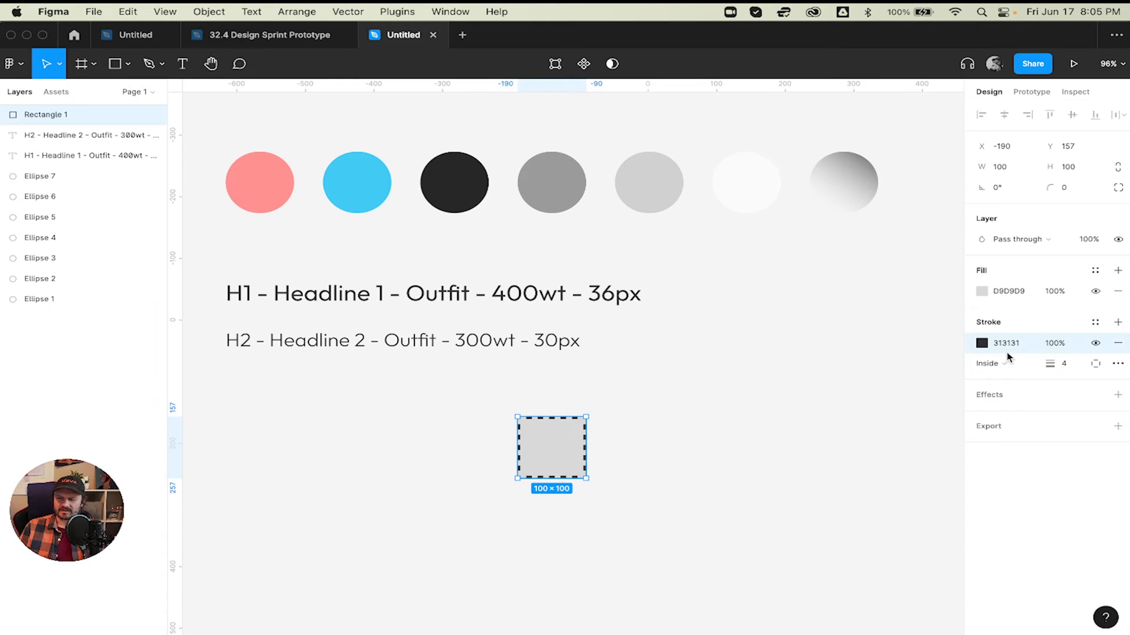
click(1007, 362)
click(1003, 347)
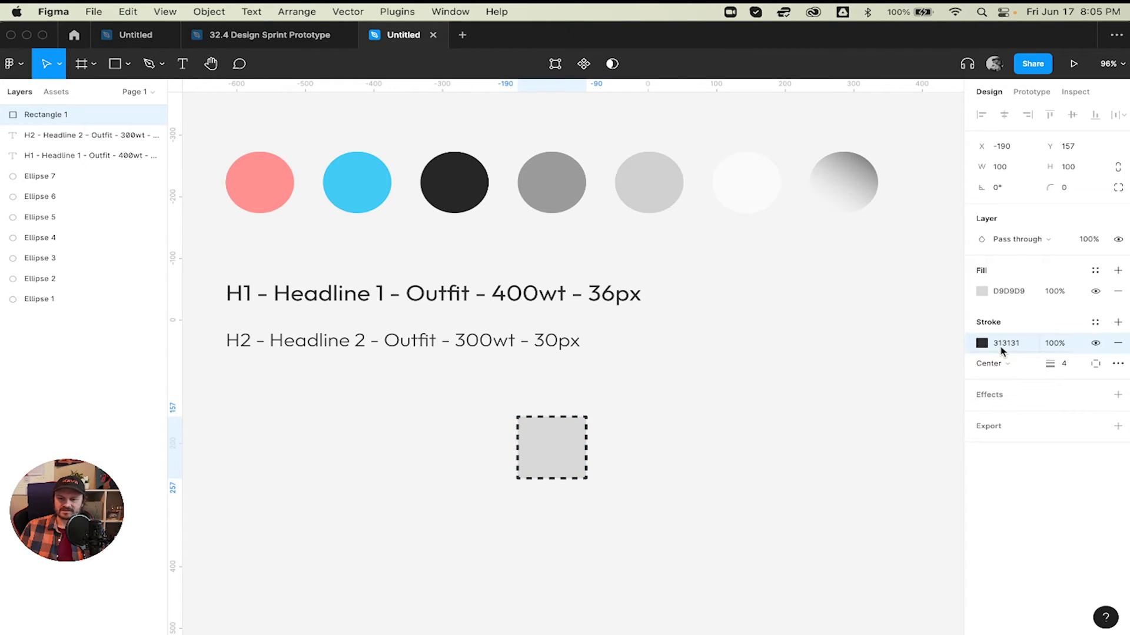
- Save the square's stroke as a colour style named Dashed Center Stroke and move the square to about X -332, Y 136
click(749, 439)
click(567, 447)
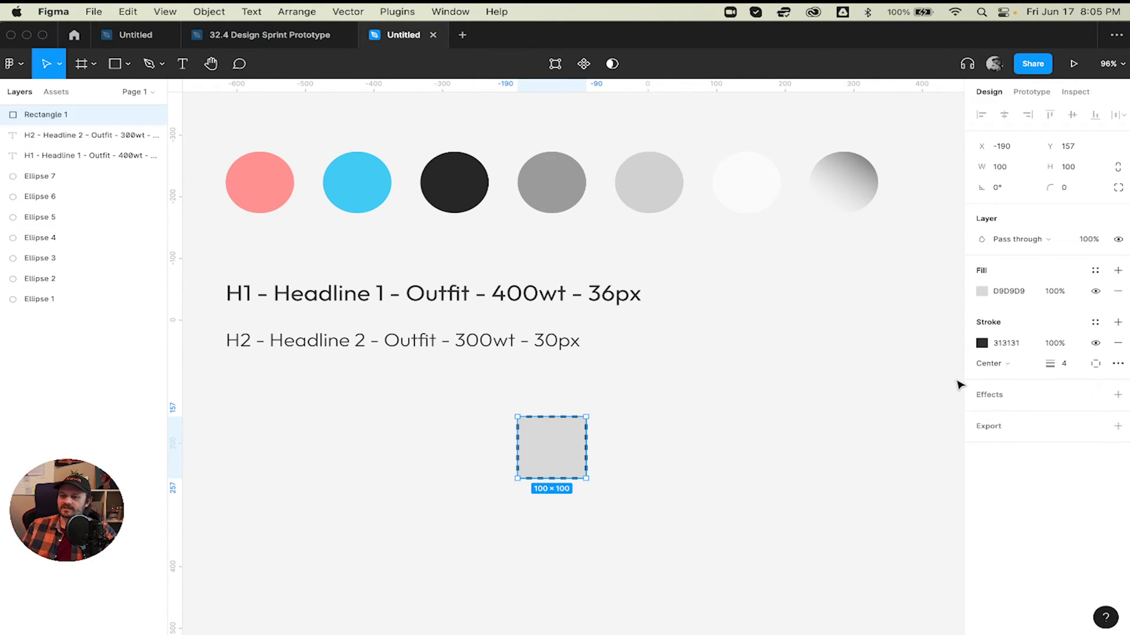
click(1095, 324)
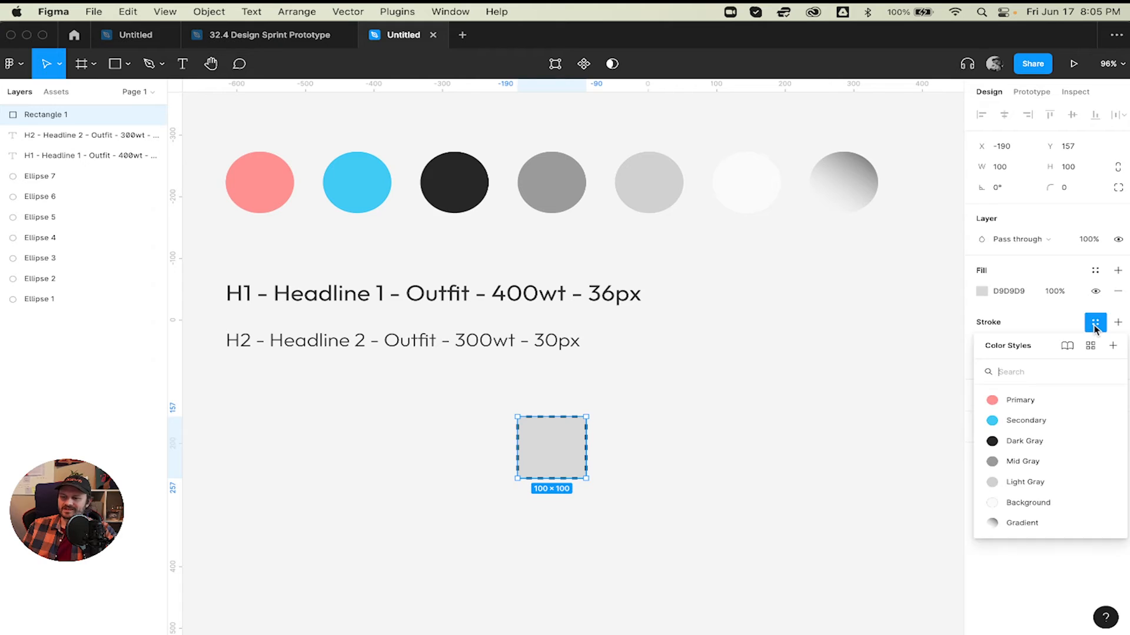
click(1112, 347)
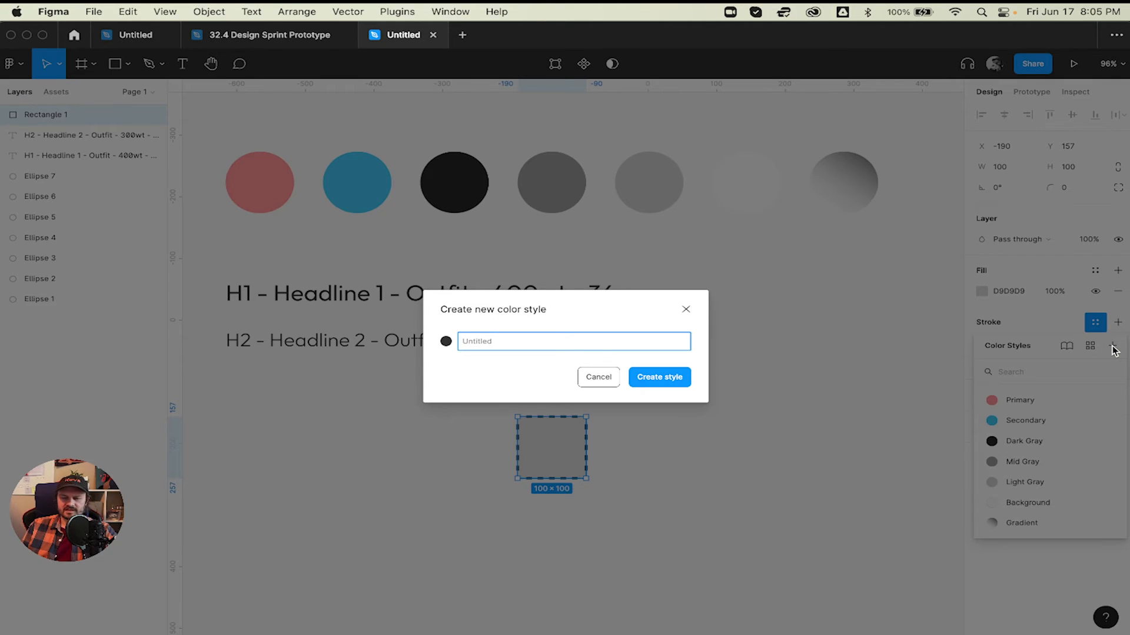
text(Dashed Center St)
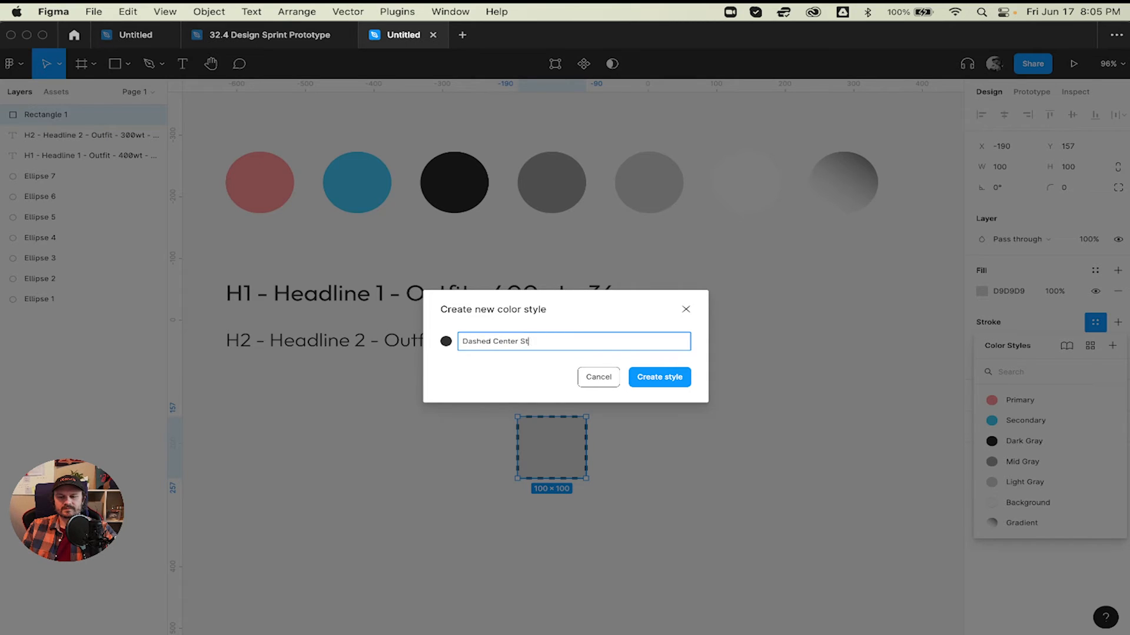
text(roke)
key(Return)
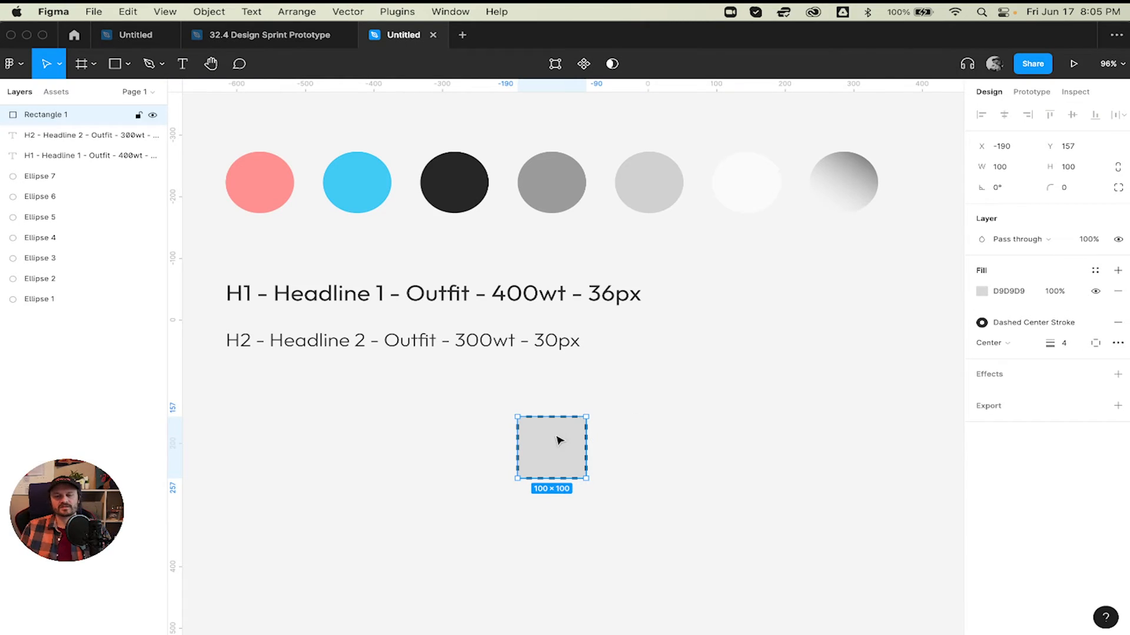
drag(559, 440, 460, 423)
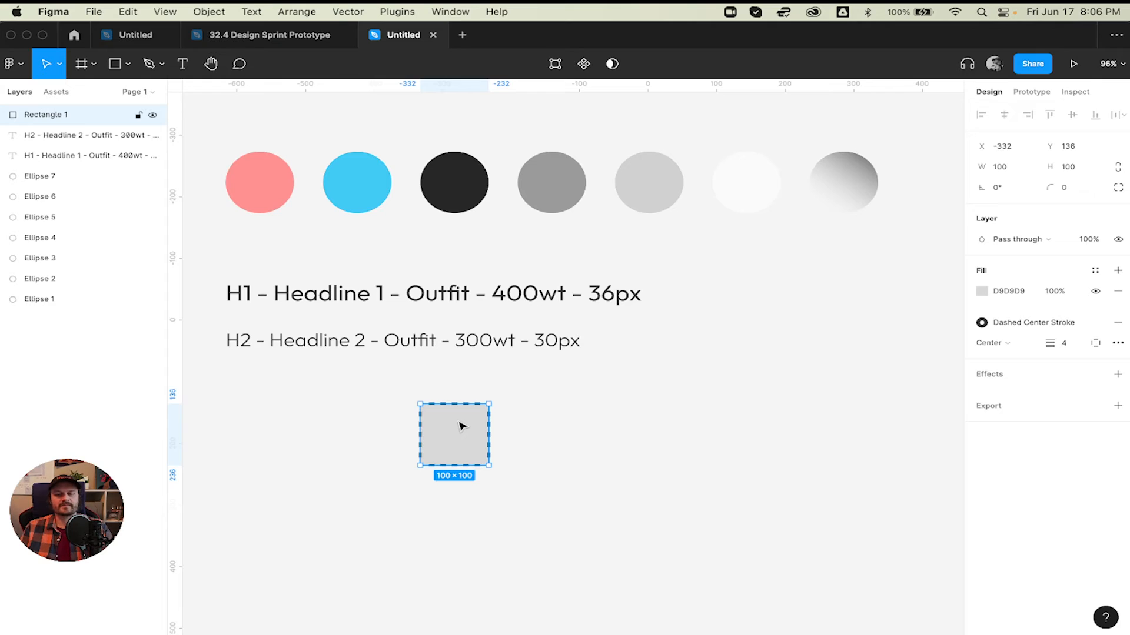
click(581, 436)
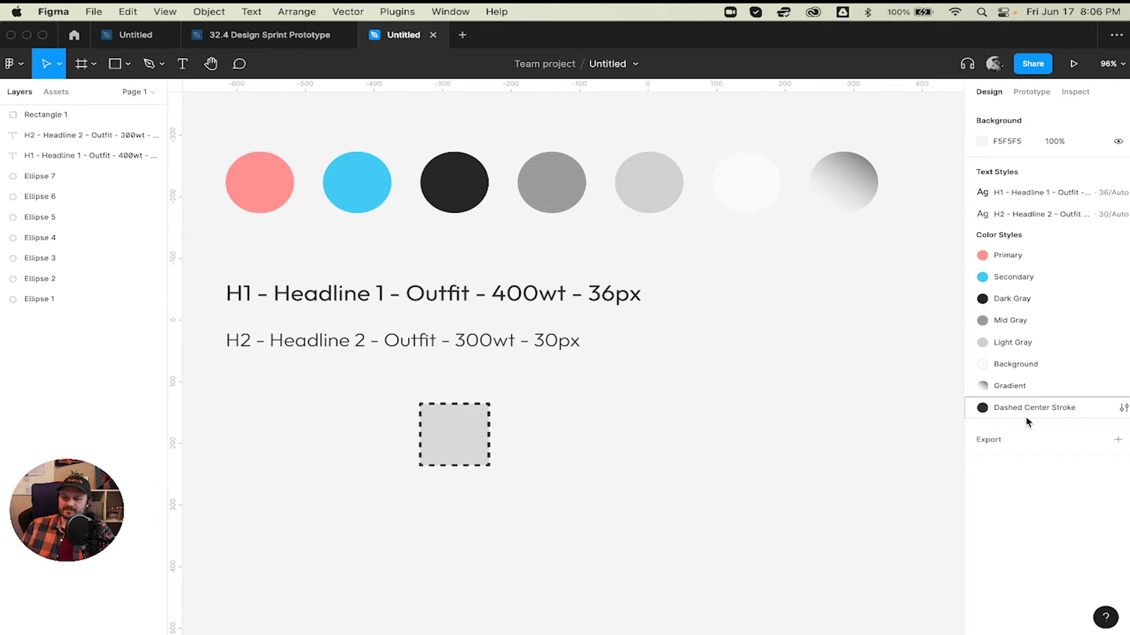
- Try the Dashed Center Stroke style on a new 100 × 100 square at about X -3, Y 113, and delete that square
key(r)
click(683, 425)
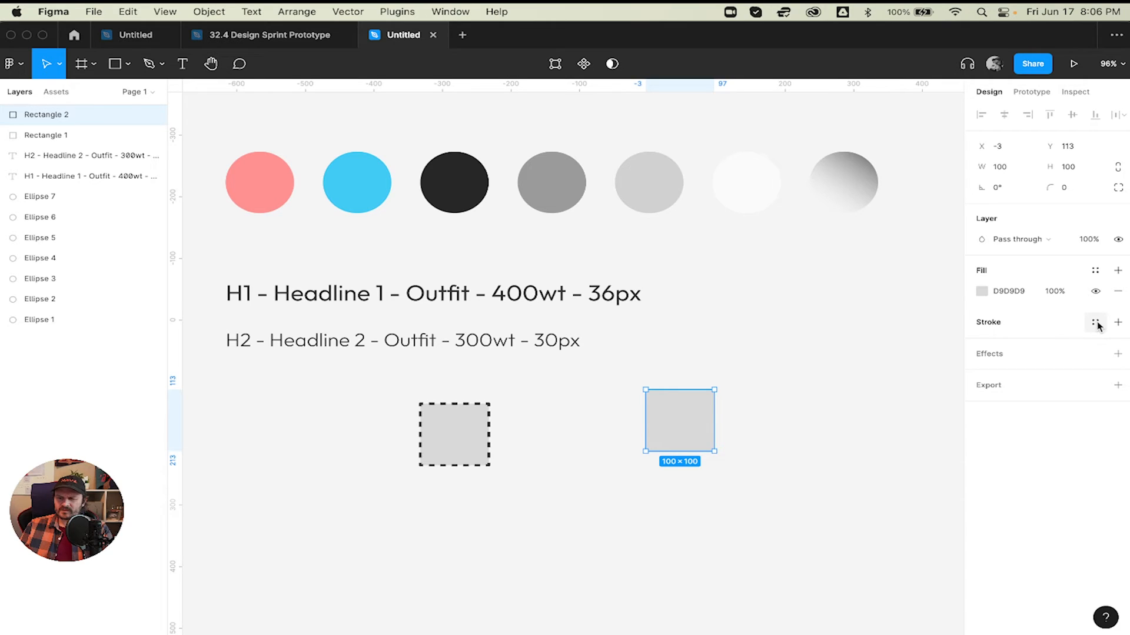
click(1095, 323)
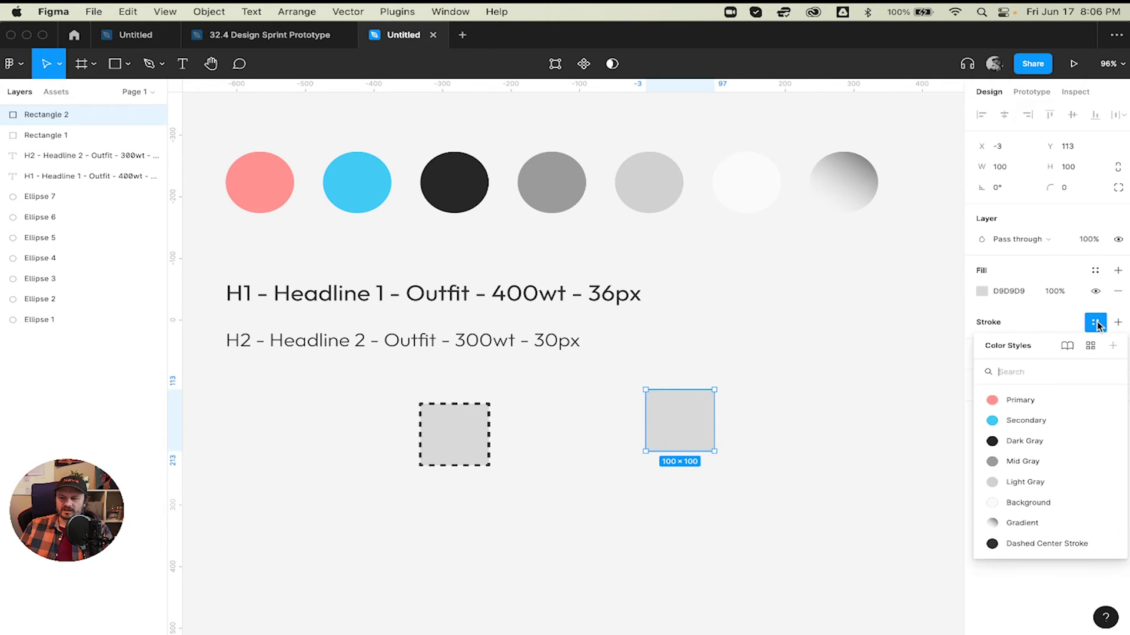
click(1047, 544)
click(739, 398)
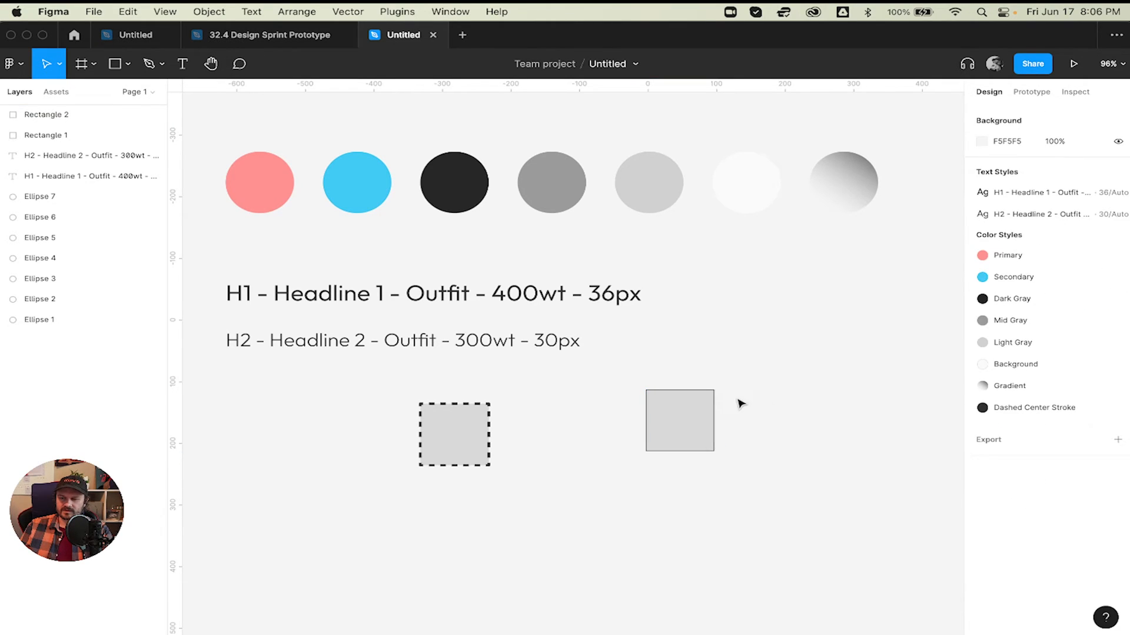
click(665, 402)
key(Delete)
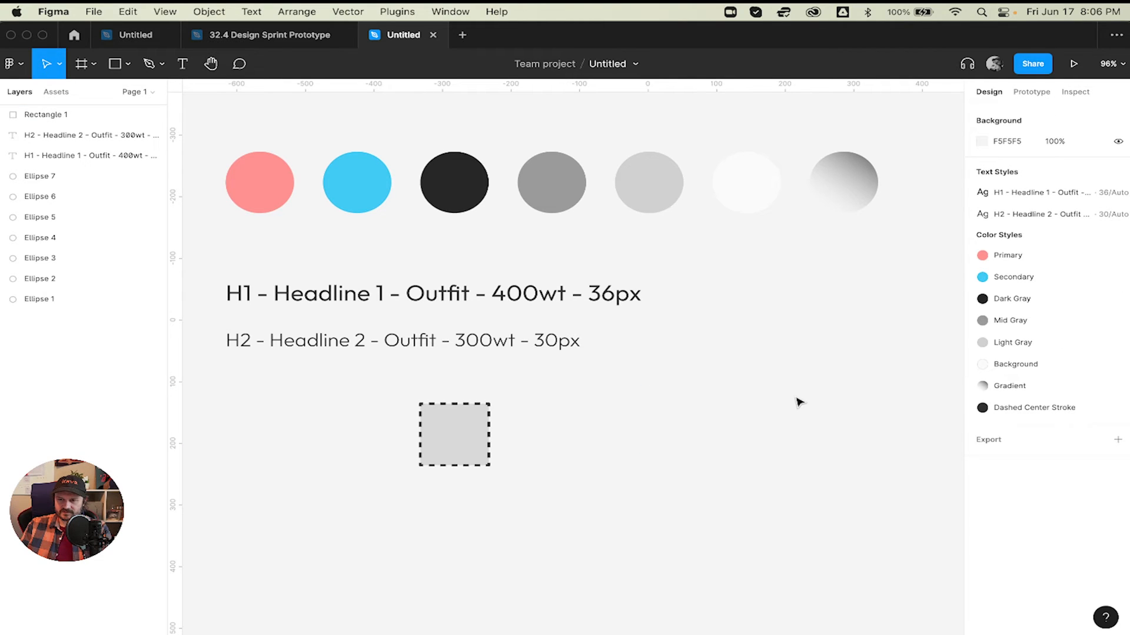
- Replace the dashed square's styled stroke with a new unstyled stroke aligned to Center
click(454, 434)
click(1118, 323)
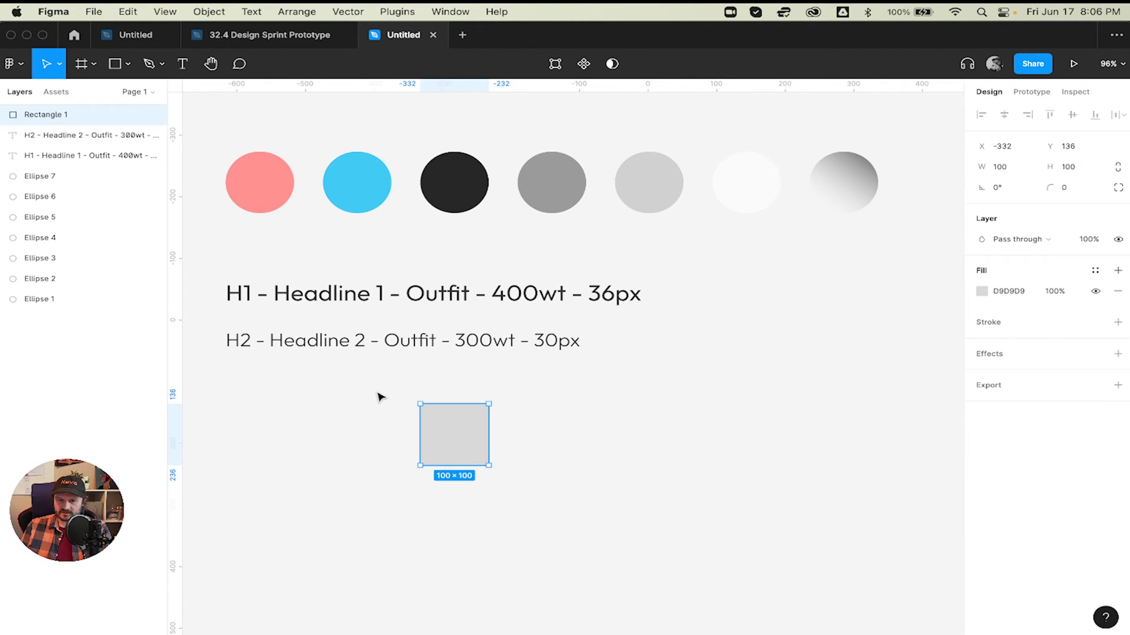
key(super+z)
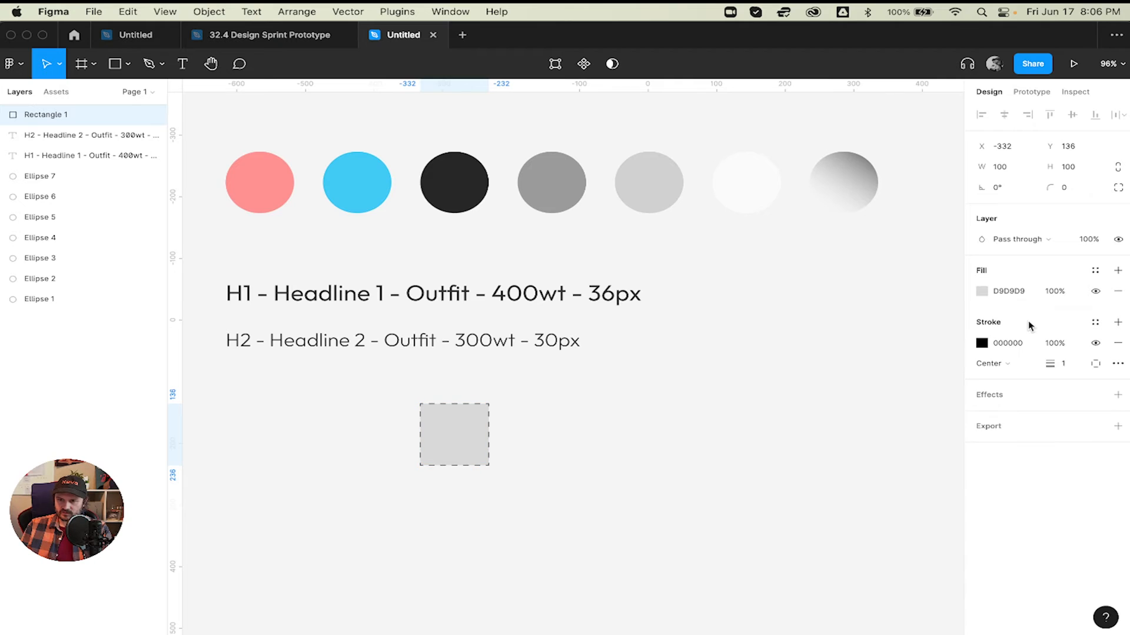
click(1023, 366)
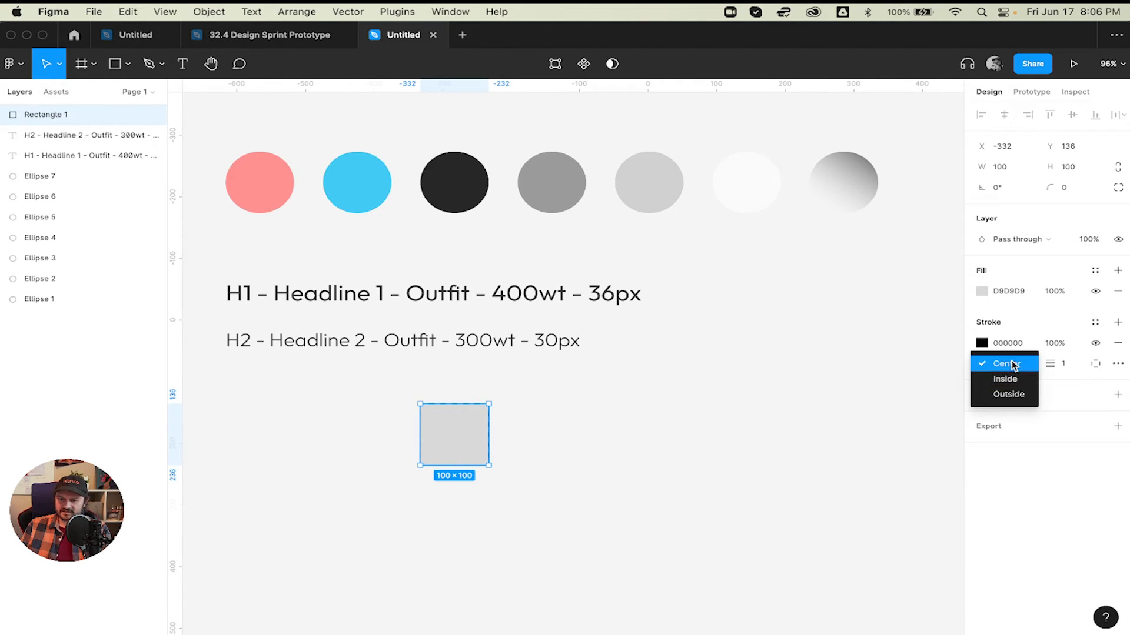
click(1013, 365)
- Try a thickness of 10 on the square's stroke, reduce it to 5 and set its colour to 313131
click(1065, 364)
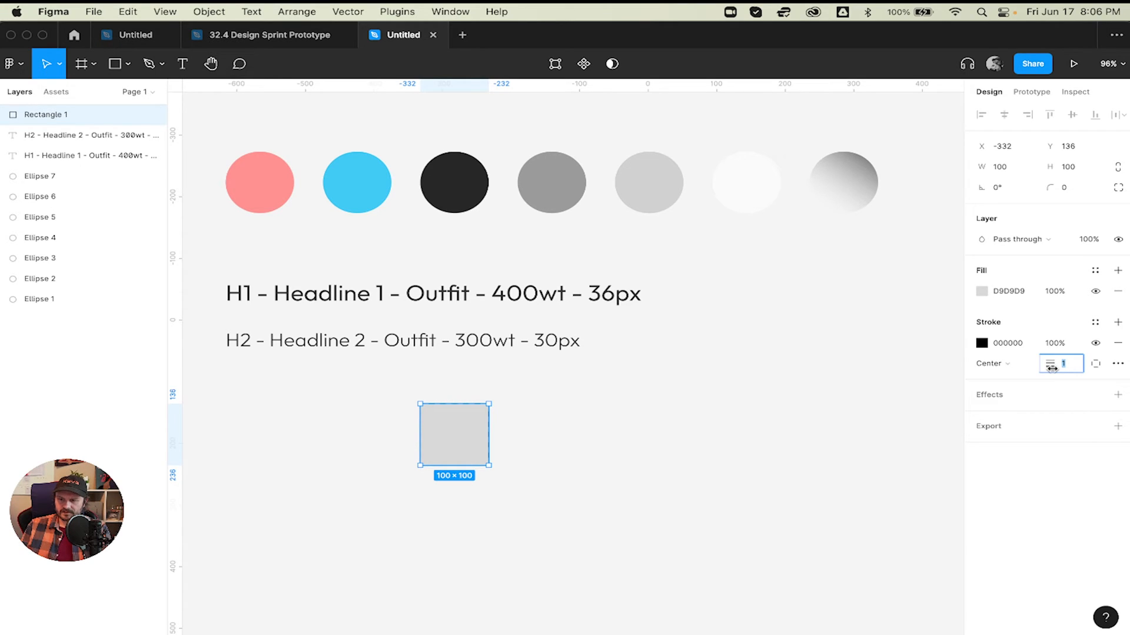
text(10)
key(Return)
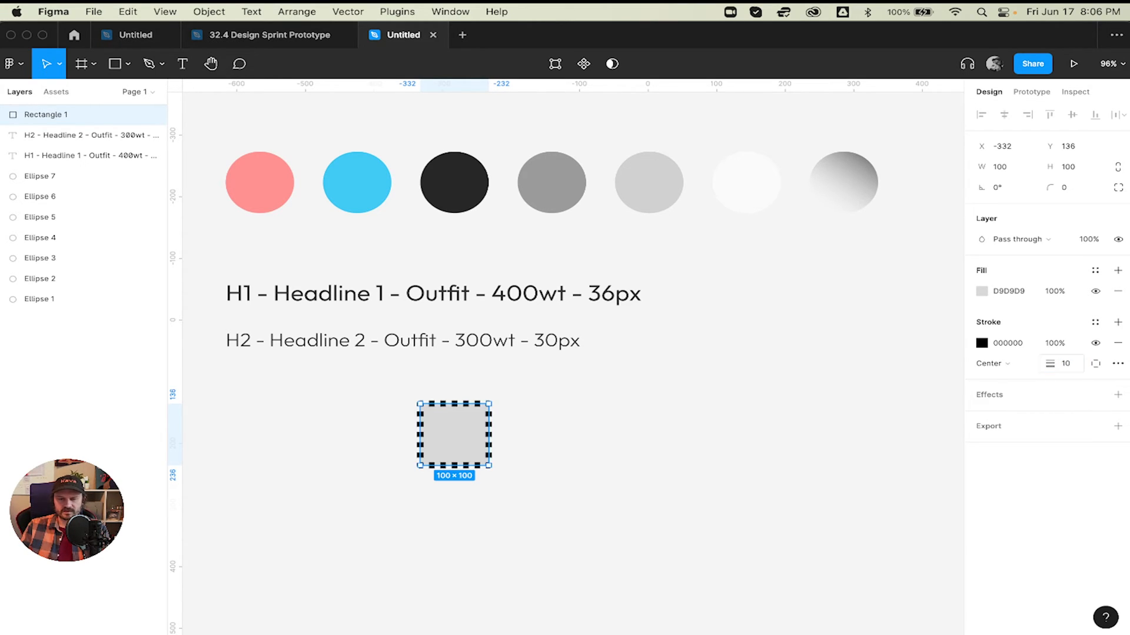
click(1066, 365)
text(5)
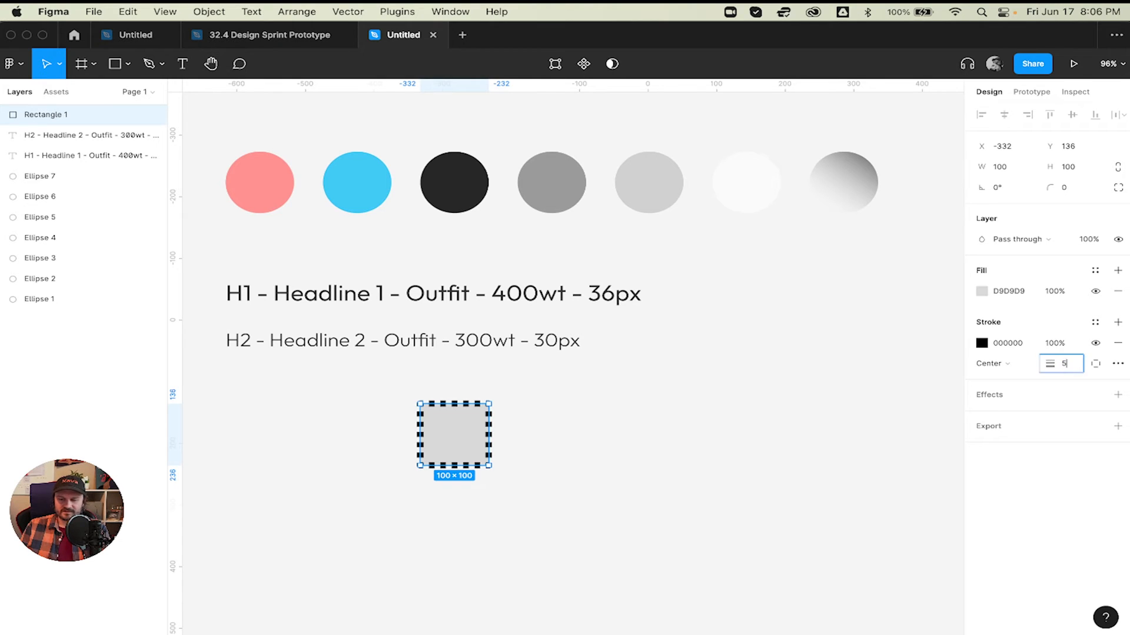
key(Return)
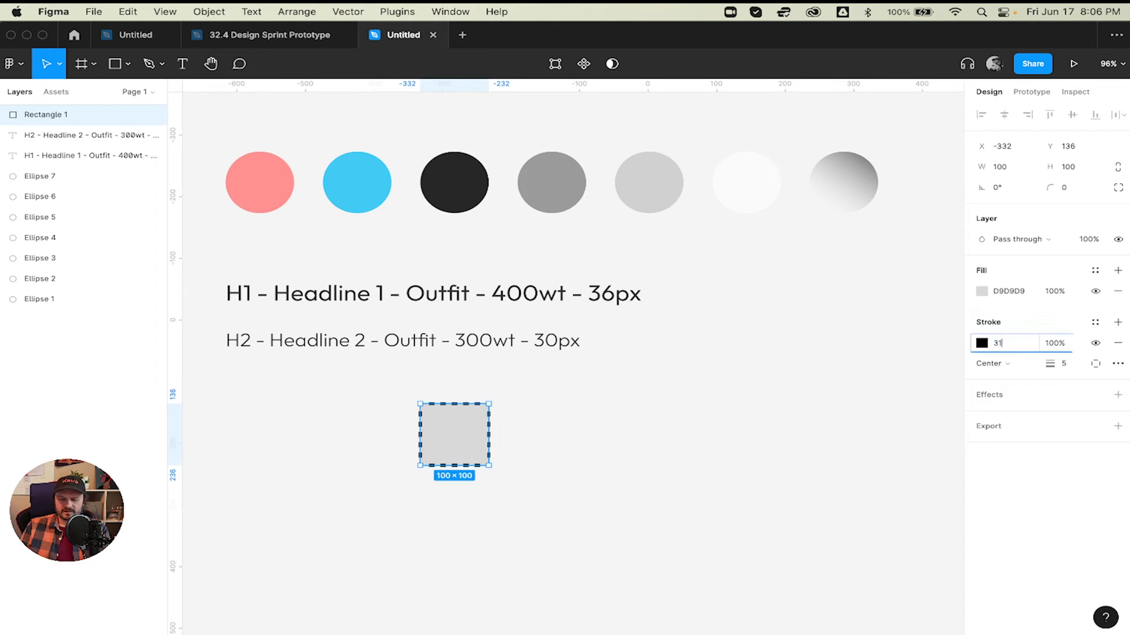
click(828, 364)
click(475, 434)
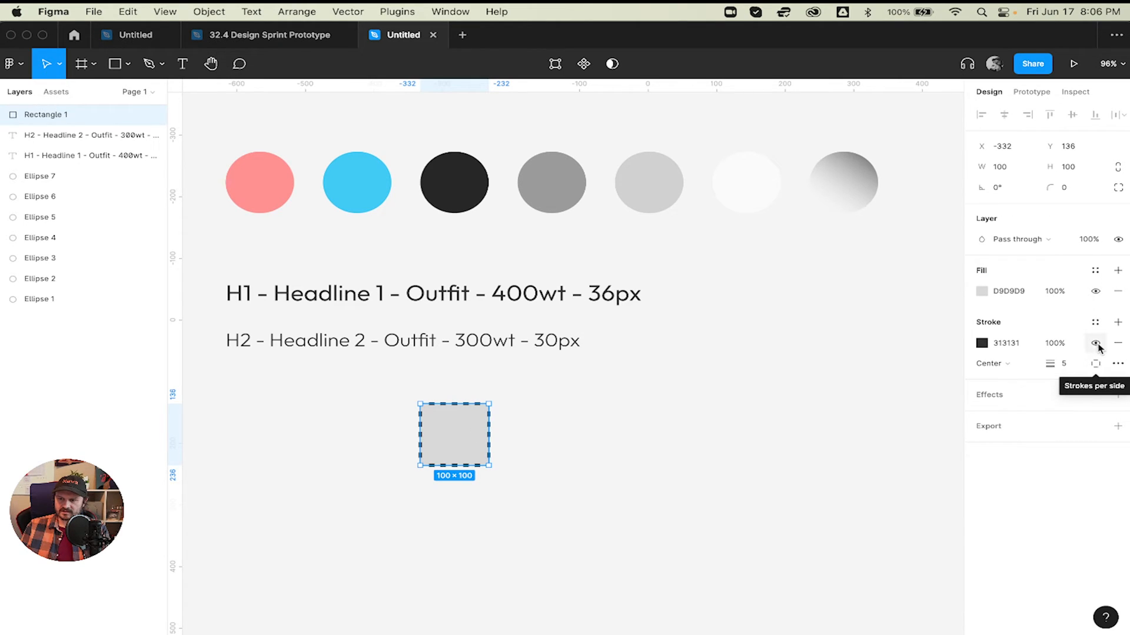
- Save the square's stroke as a new colour style named Try Again
click(1094, 322)
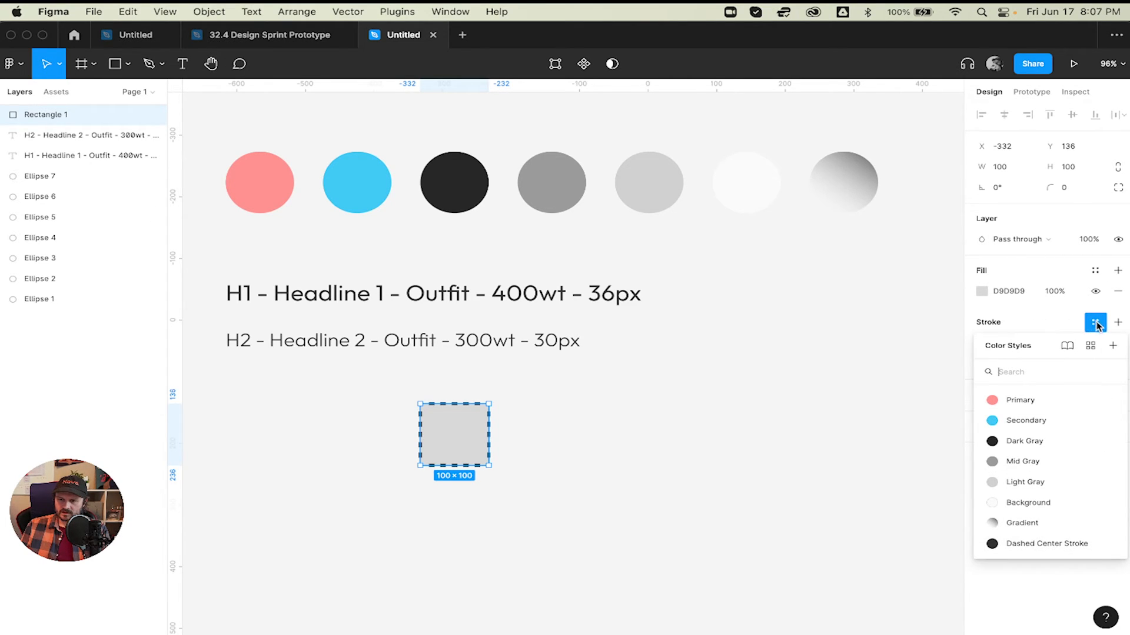
click(1111, 345)
text(Try Again)
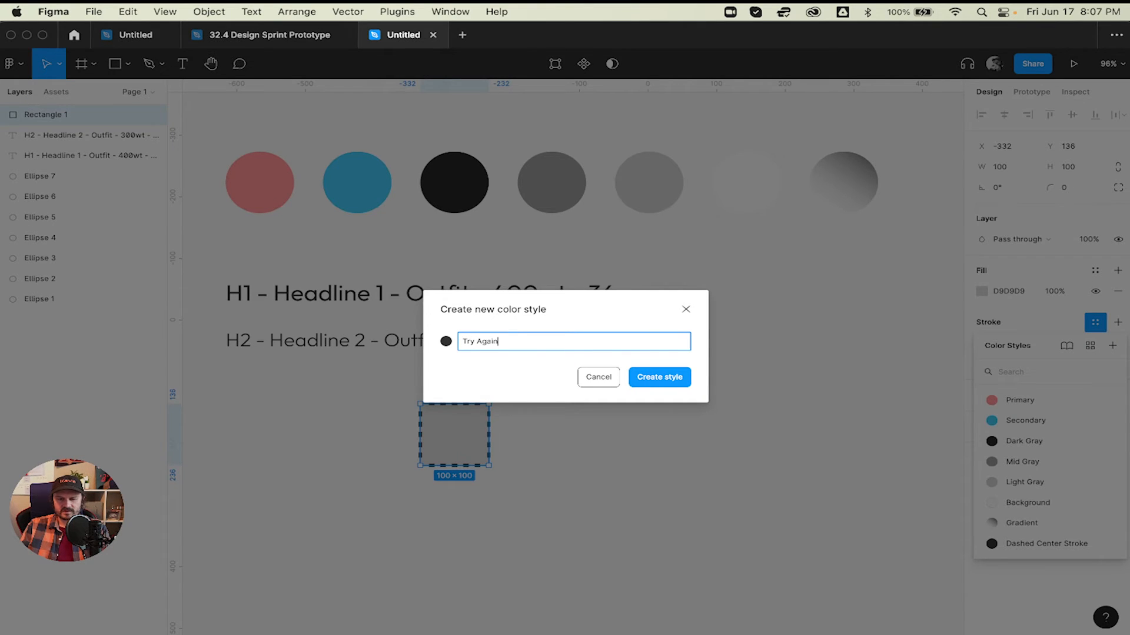
key(Return)
- Test the Try Again stroke style on a new 100 × 100 square at about X -49, Y 108, and delete that square
click(706, 530)
key(r)
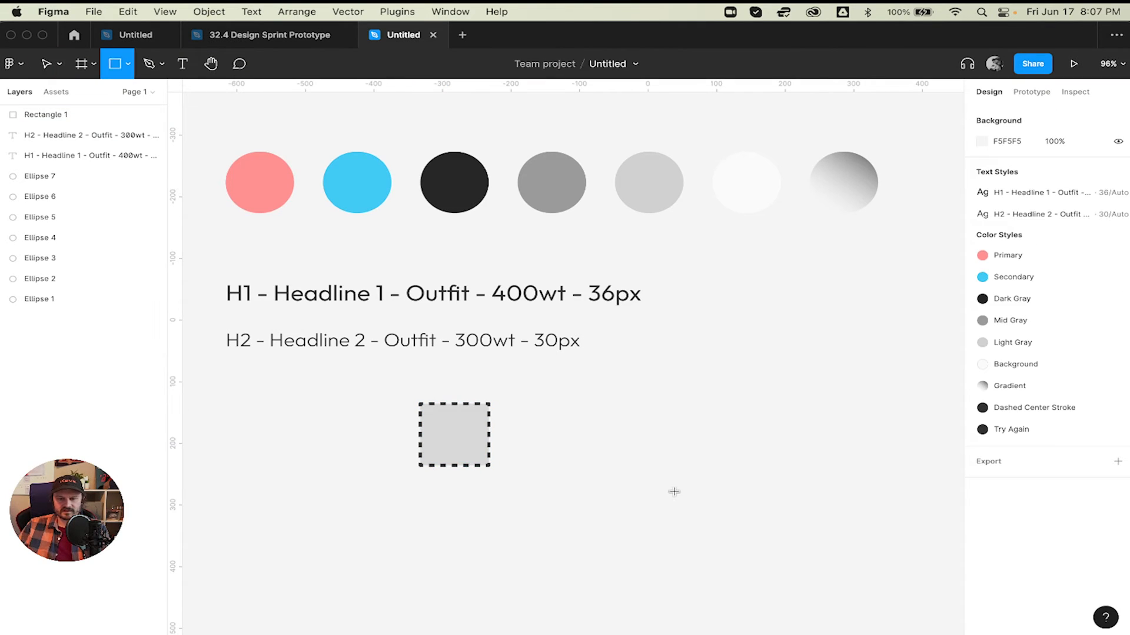
click(648, 418)
click(760, 397)
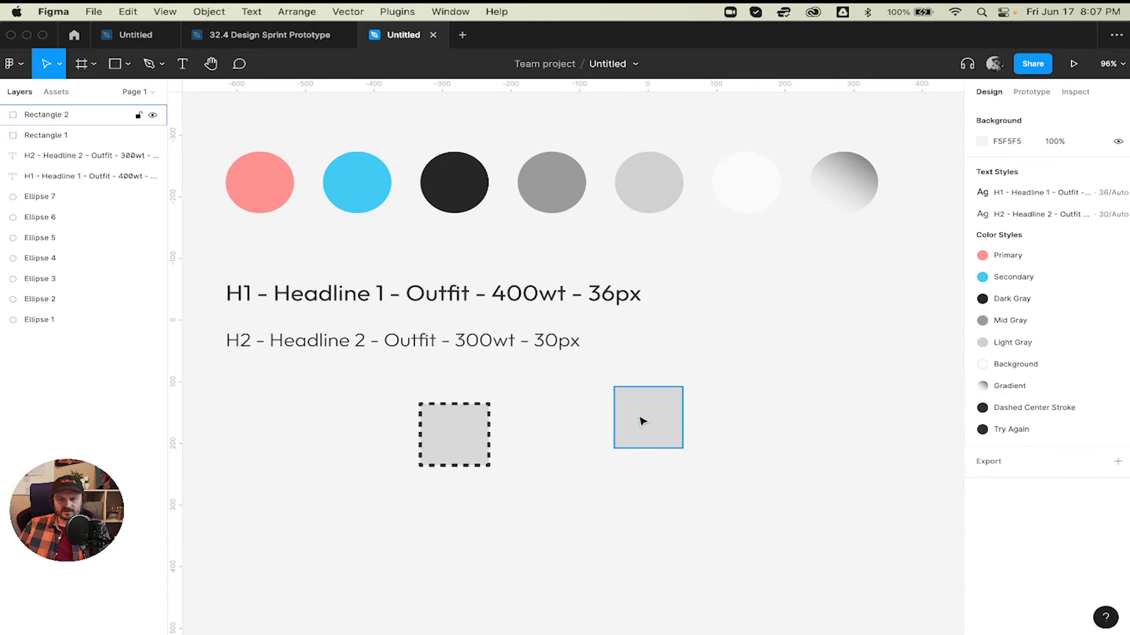
click(642, 421)
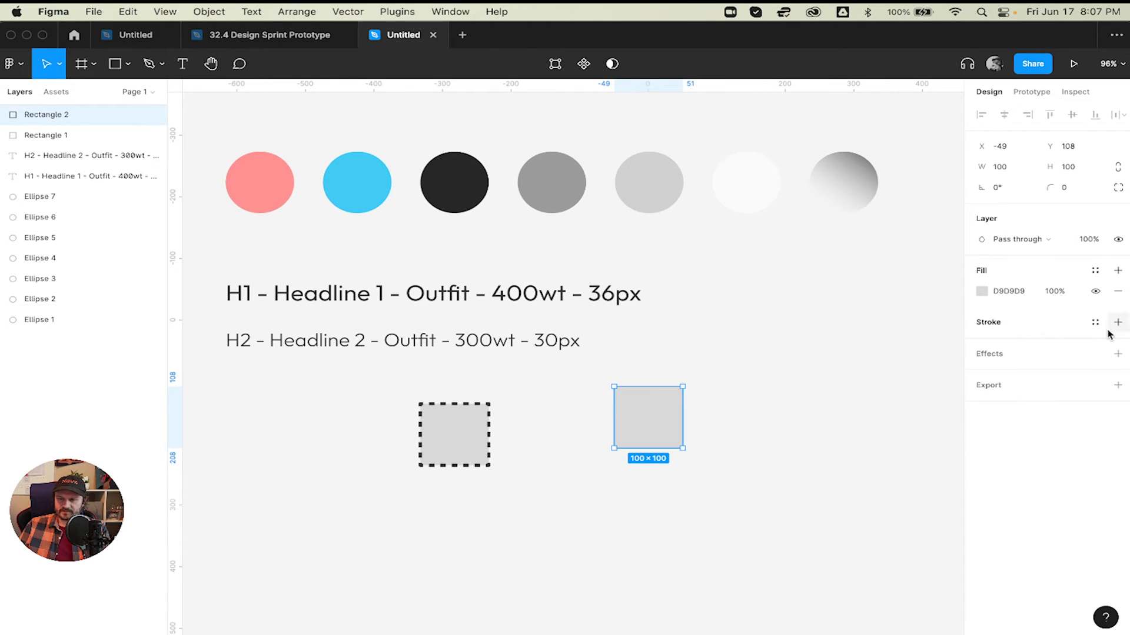
click(1095, 322)
click(1012, 562)
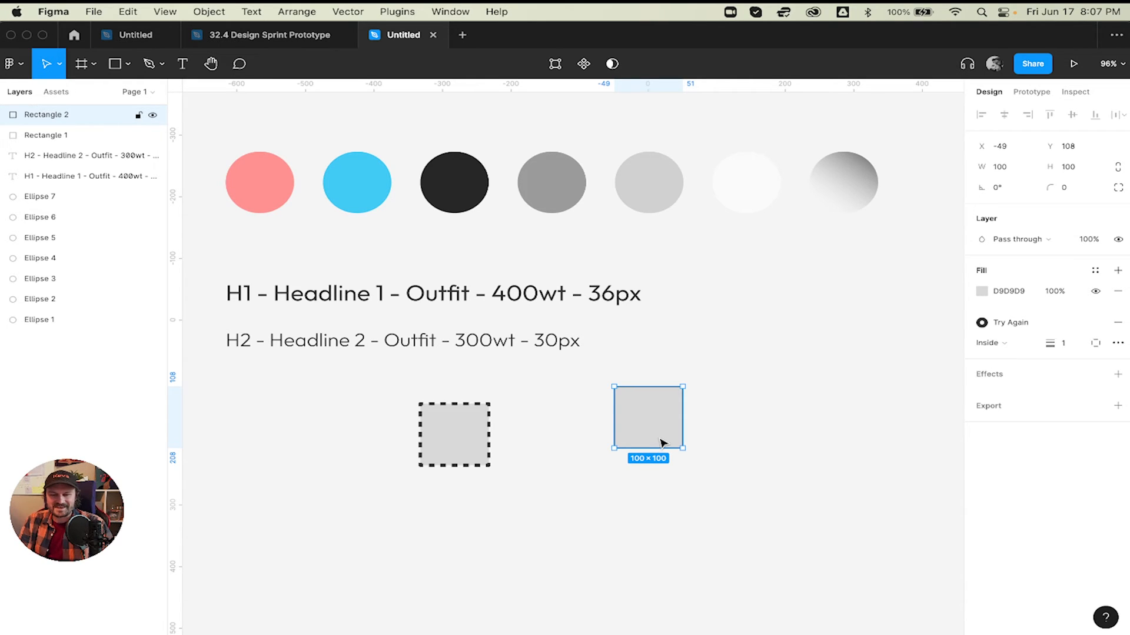
key(Delete)
- Remove the stroke from the remaining square and delete the Try Again colour style
click(469, 433)
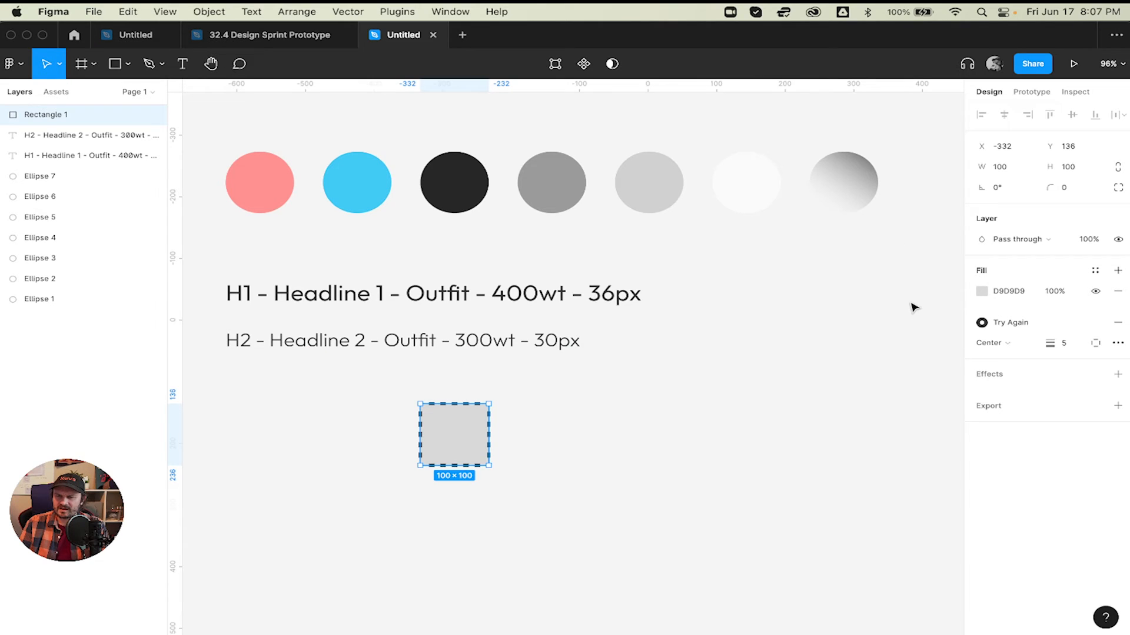
mouse_move(1112, 326)
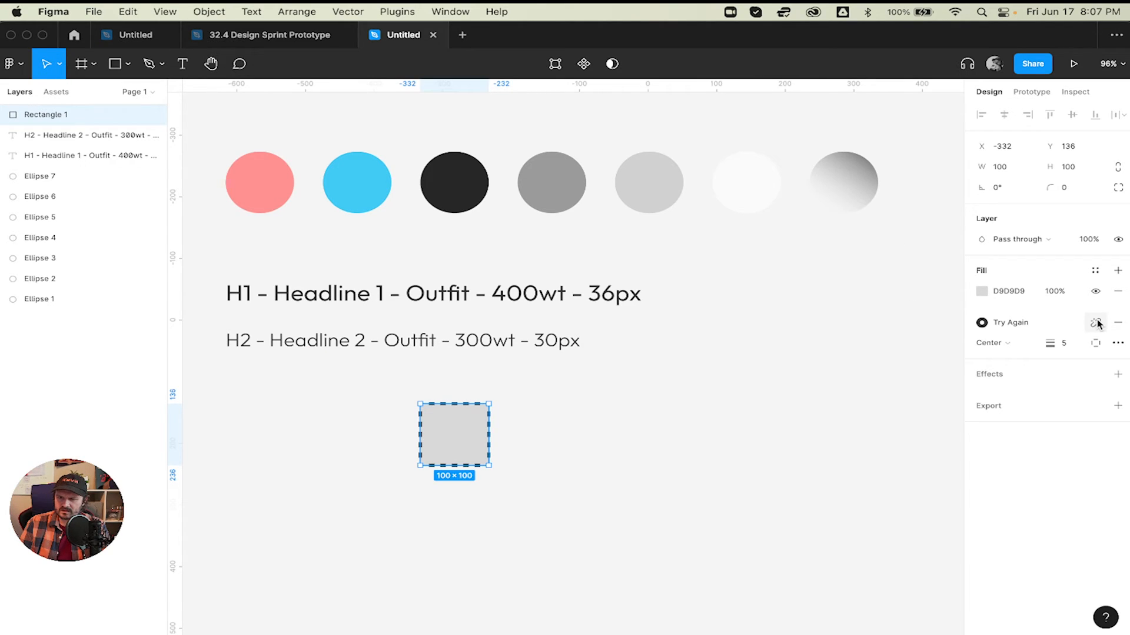
click(1097, 323)
click(1094, 323)
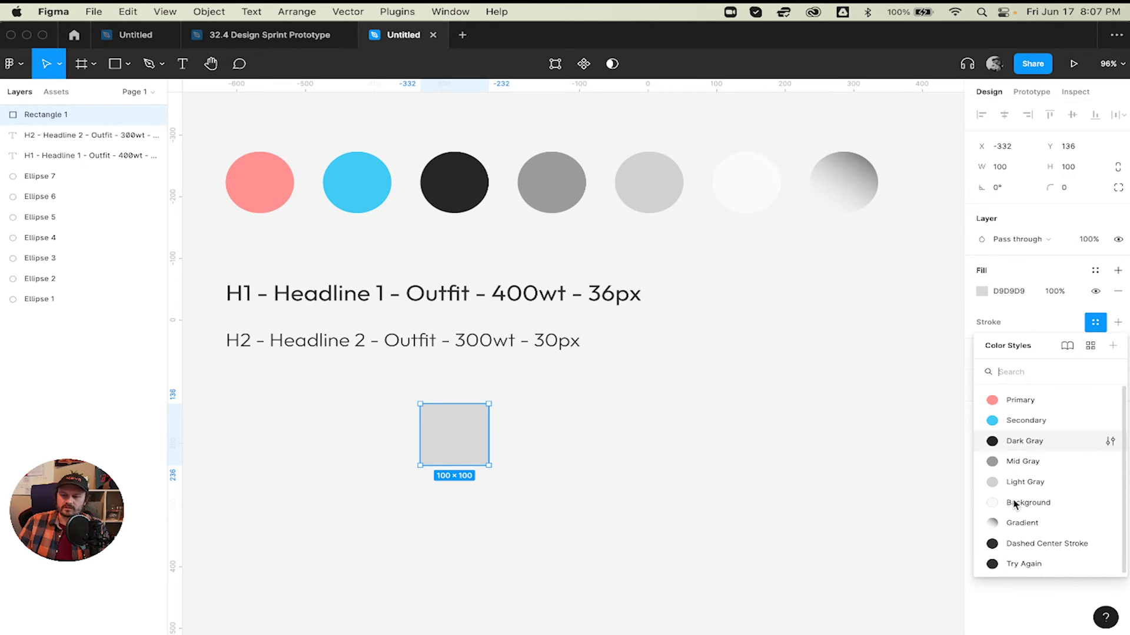
right_click(1025, 567)
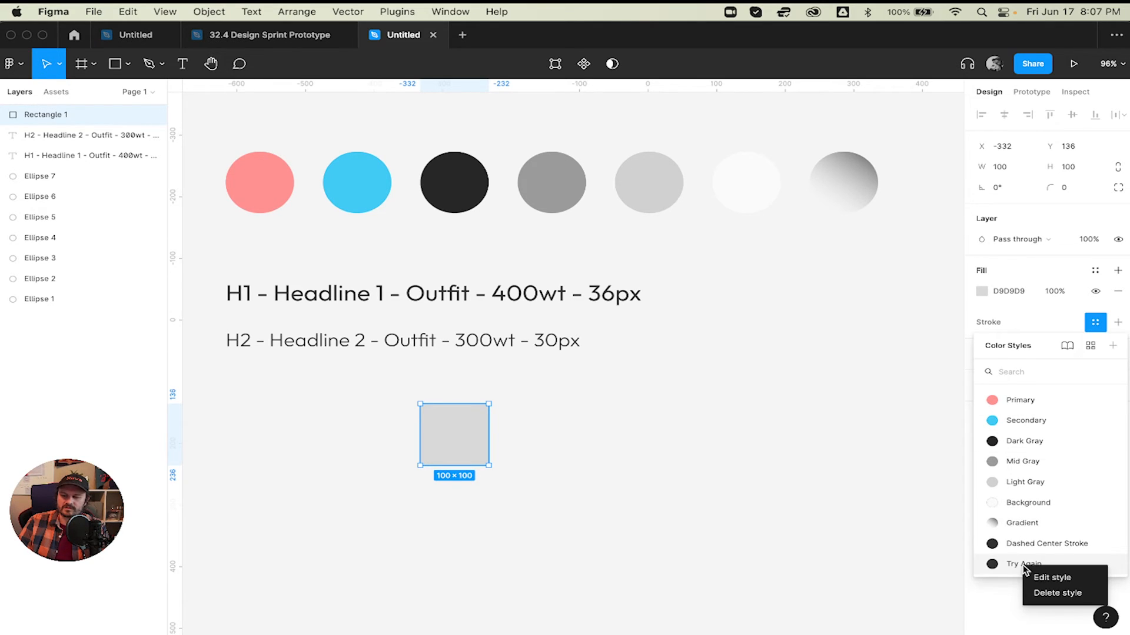
click(1063, 593)
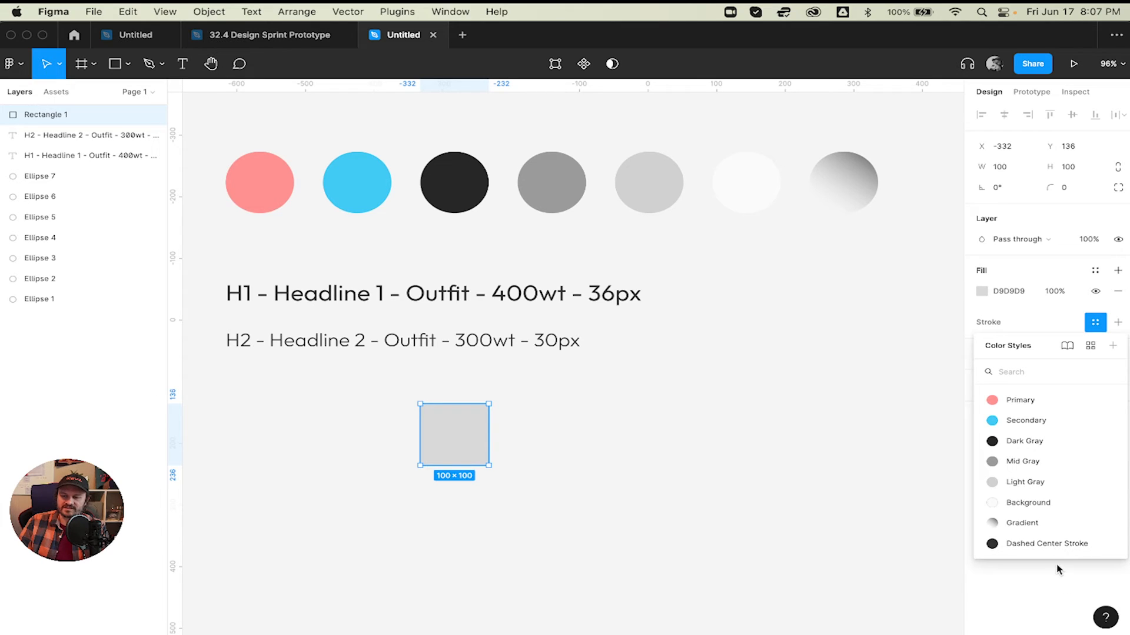
- Open the Dashed Center Stroke style for editing, try adding extra colour layers, and remove them again
click(1110, 545)
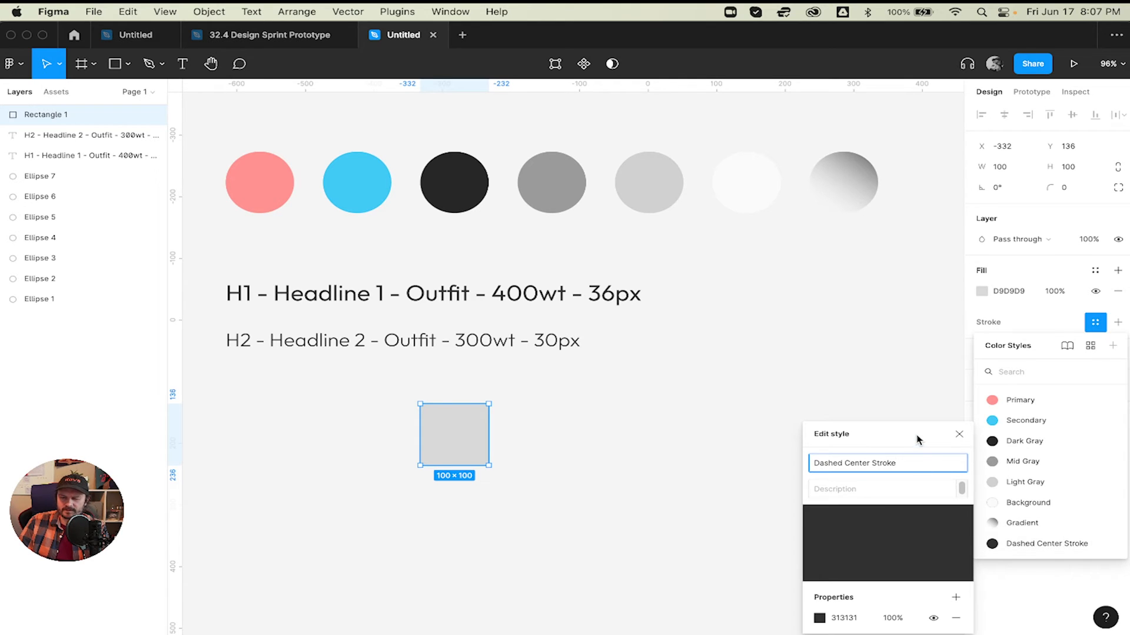
mouse_move(915, 437)
mouse_down()
mouse_move(835, 312)
mouse_move(839, 324)
mouse_up()
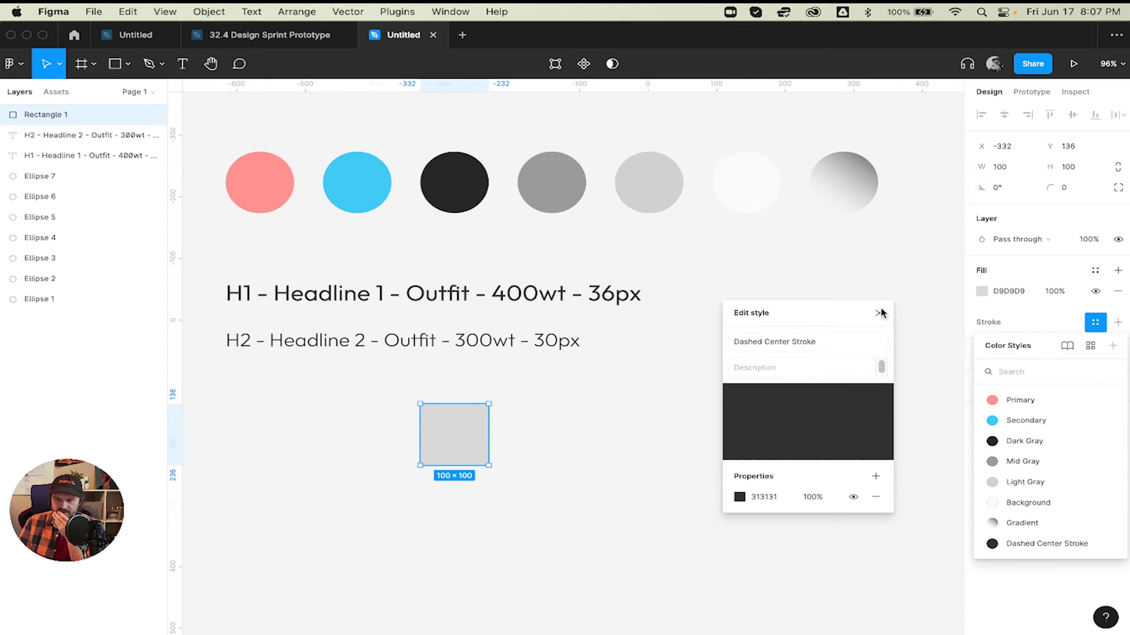
click(874, 478)
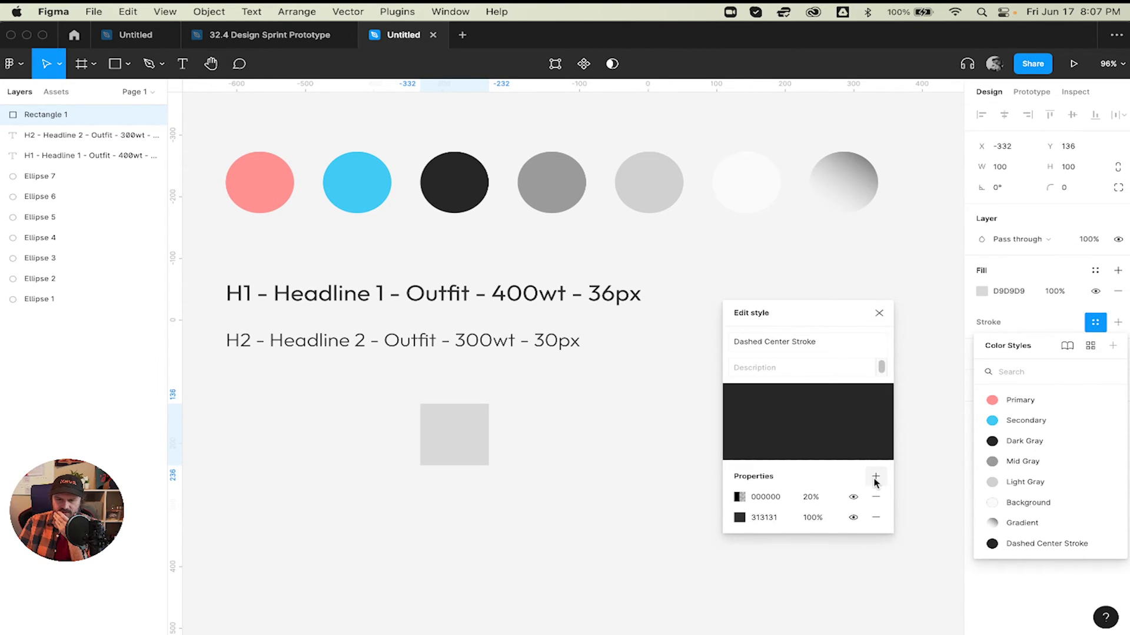
click(874, 478)
click(875, 477)
click(876, 497)
click(876, 497)
click(876, 497)
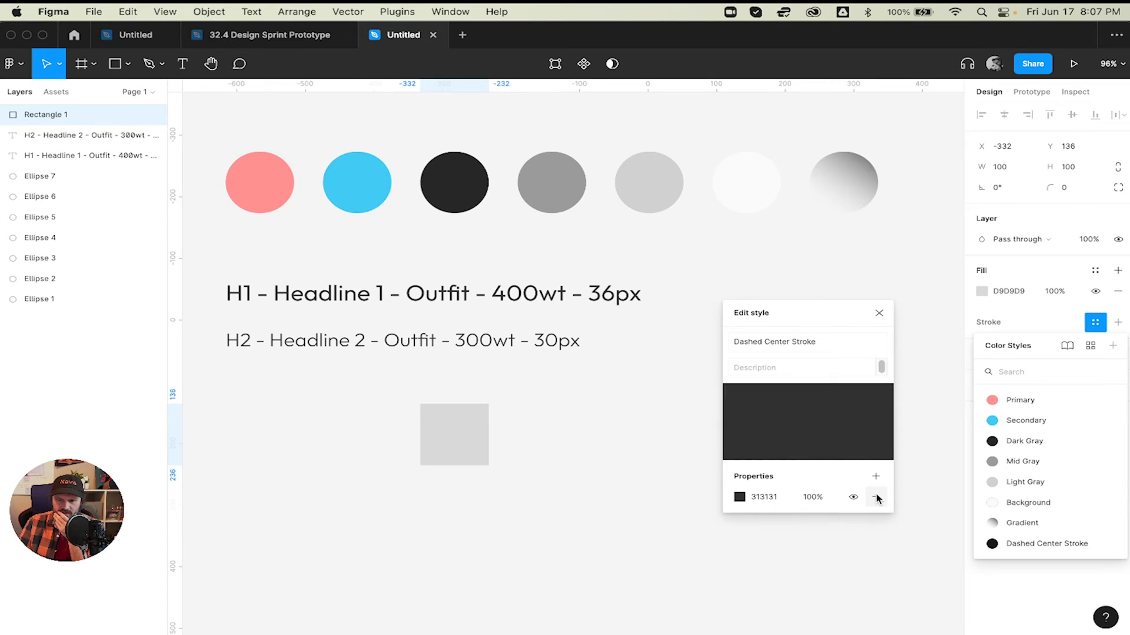
- Try adding a second colour layer, FF1AE8 at 81% opacity, to the Dashed Center Stroke style
click(875, 476)
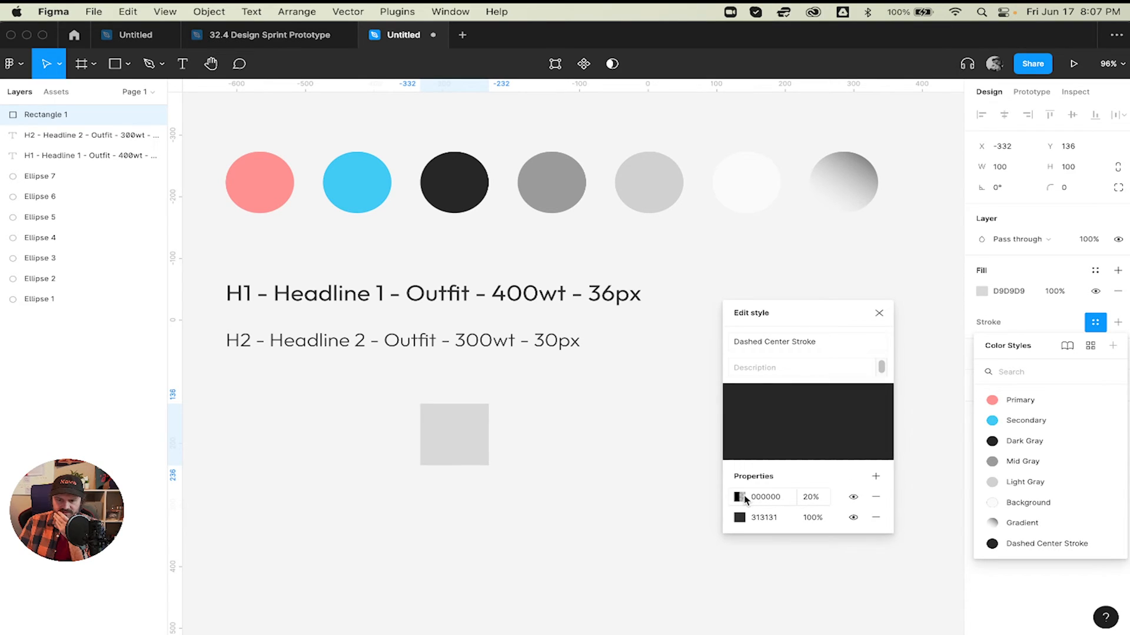
click(739, 497)
click(705, 325)
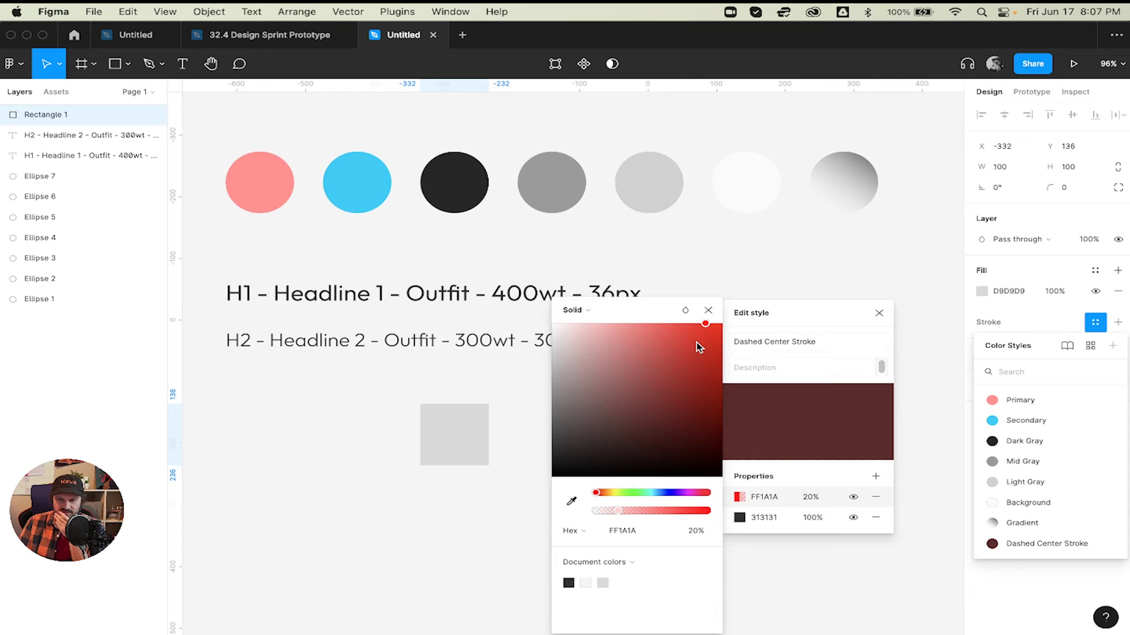
click(686, 510)
click(689, 493)
click(708, 311)
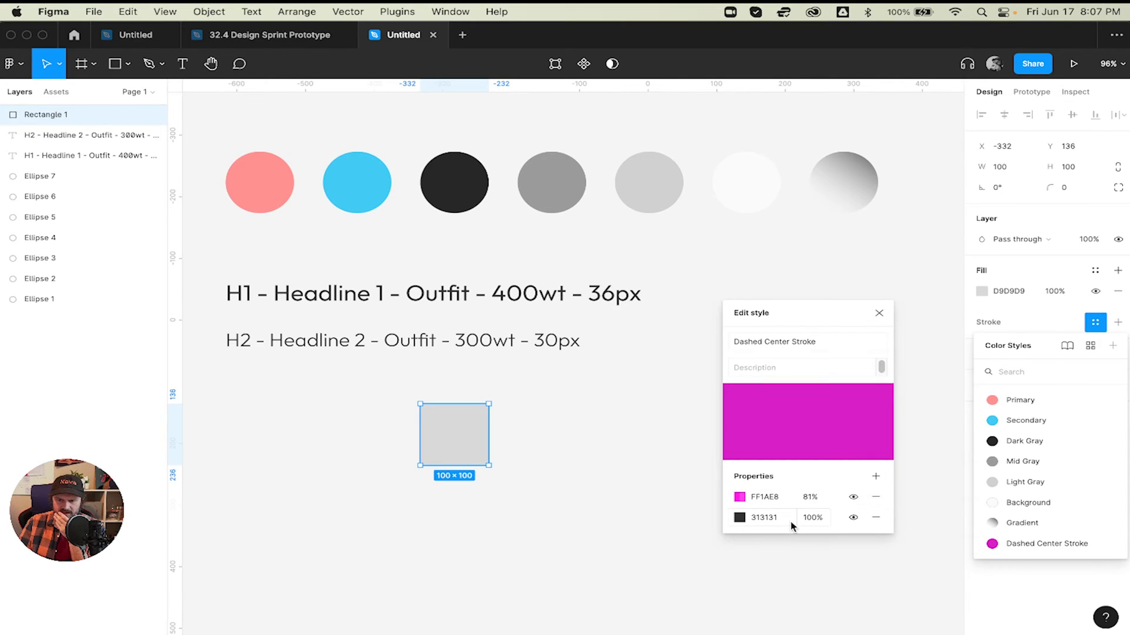
- Remove both colour layers from the Dashed Center Stroke style and delete the style
click(875, 498)
click(876, 497)
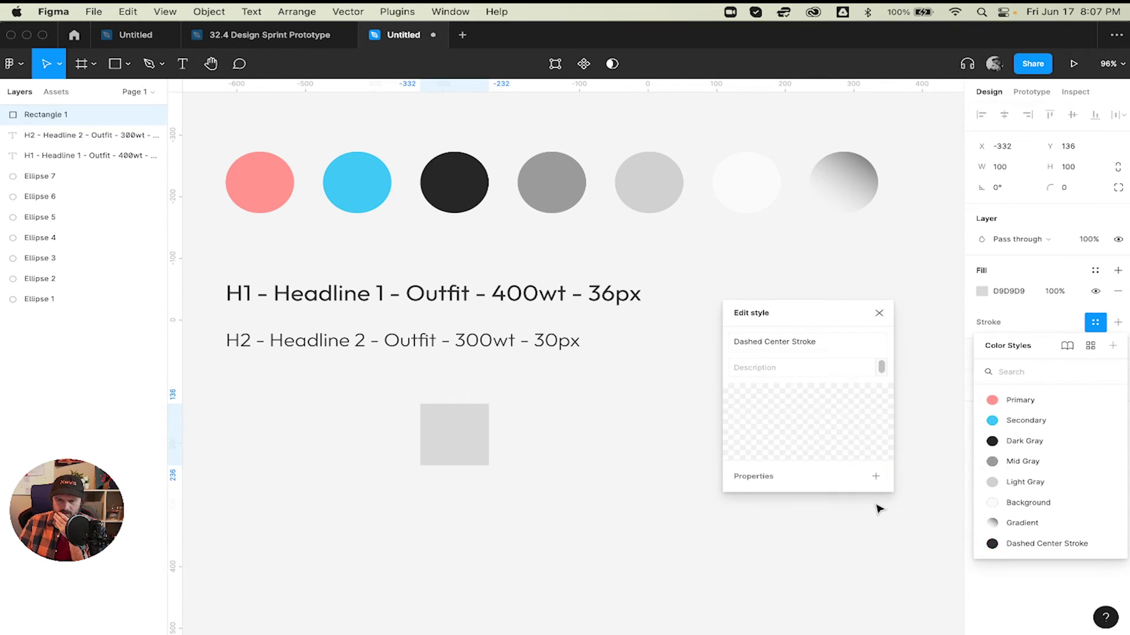
click(879, 314)
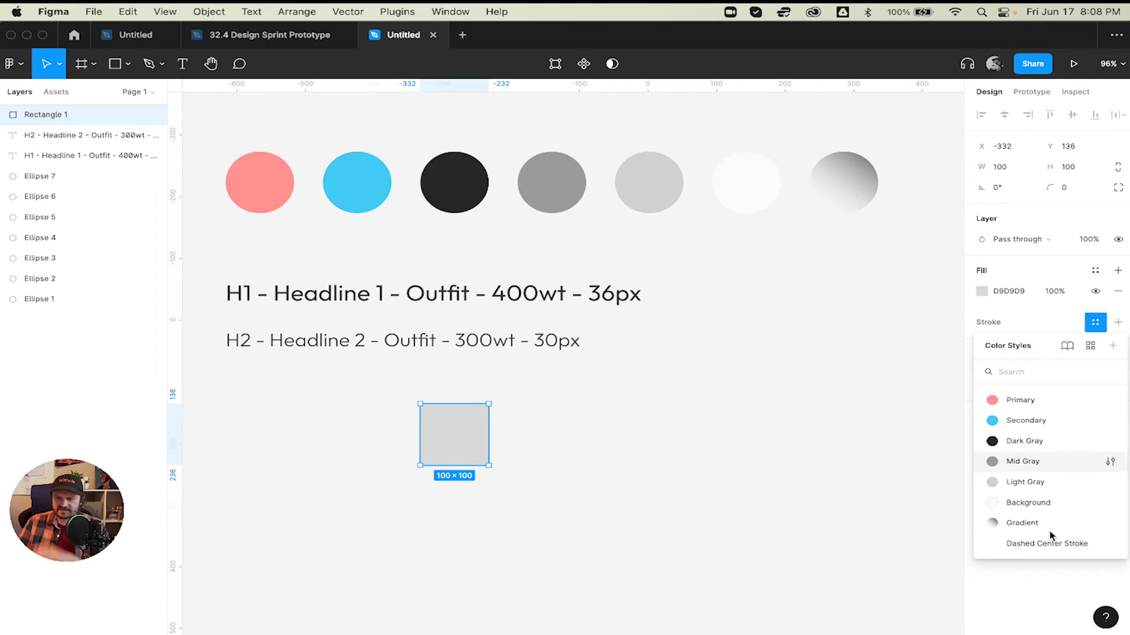
right_click(1047, 544)
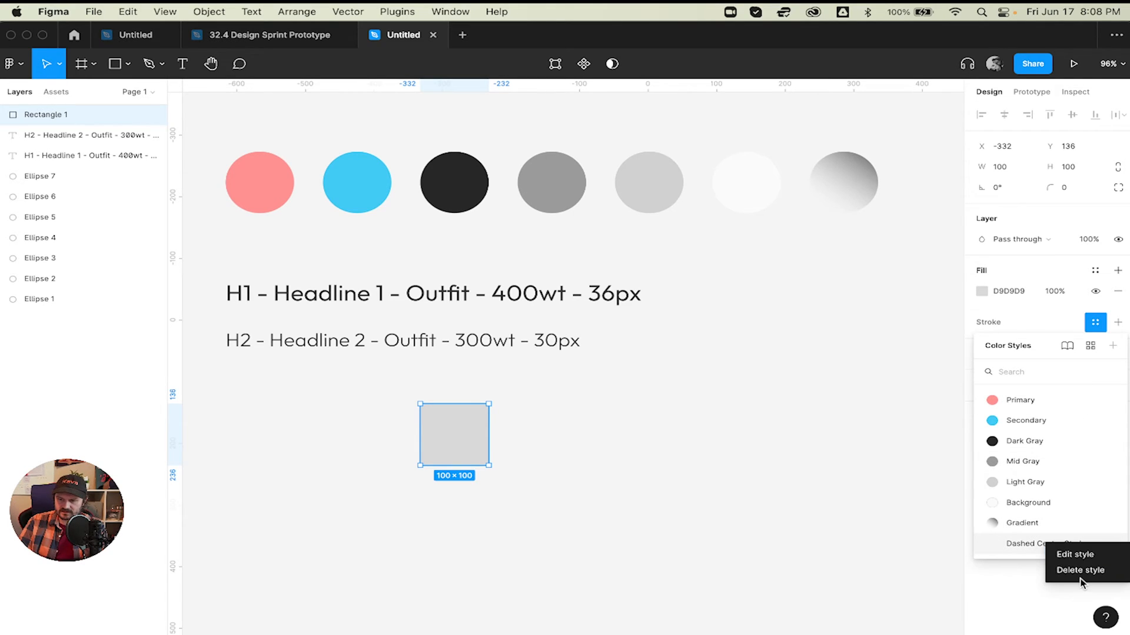
click(1062, 569)
click(1034, 587)
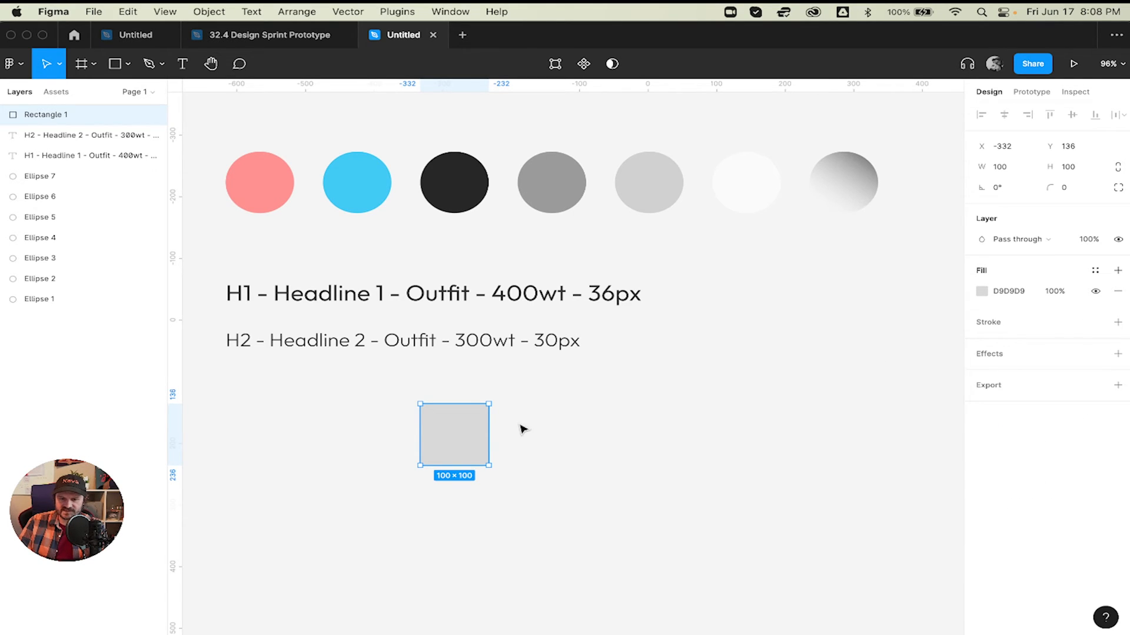
- Add a stroke with thickness 19 to the square and save it as a colour style named Stroke
click(1025, 324)
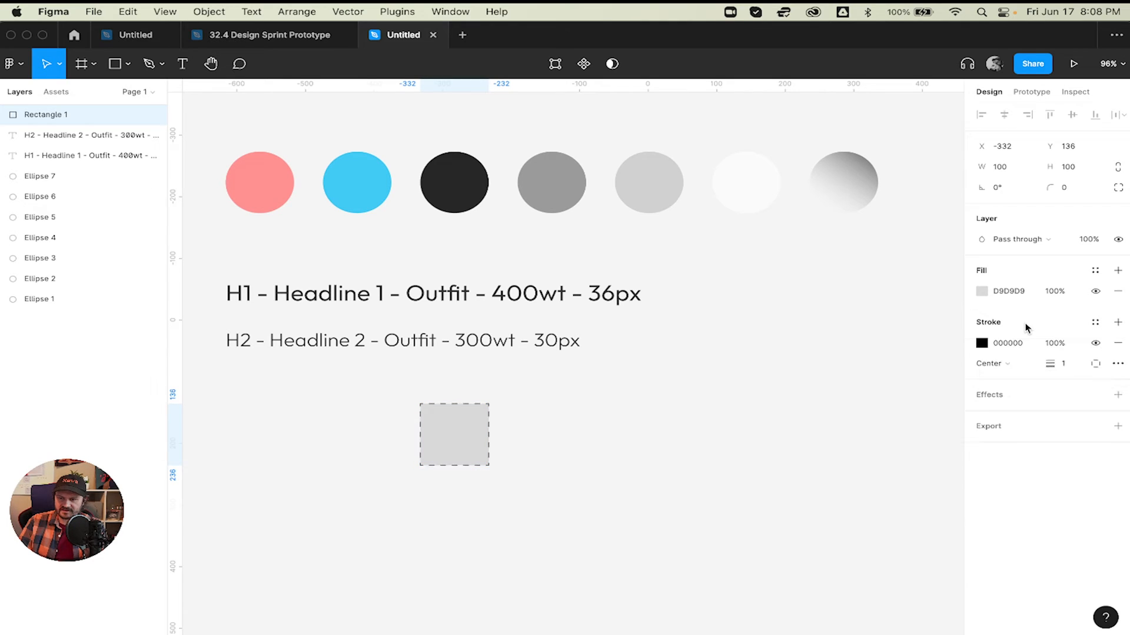
drag(1049, 366, 1075, 369)
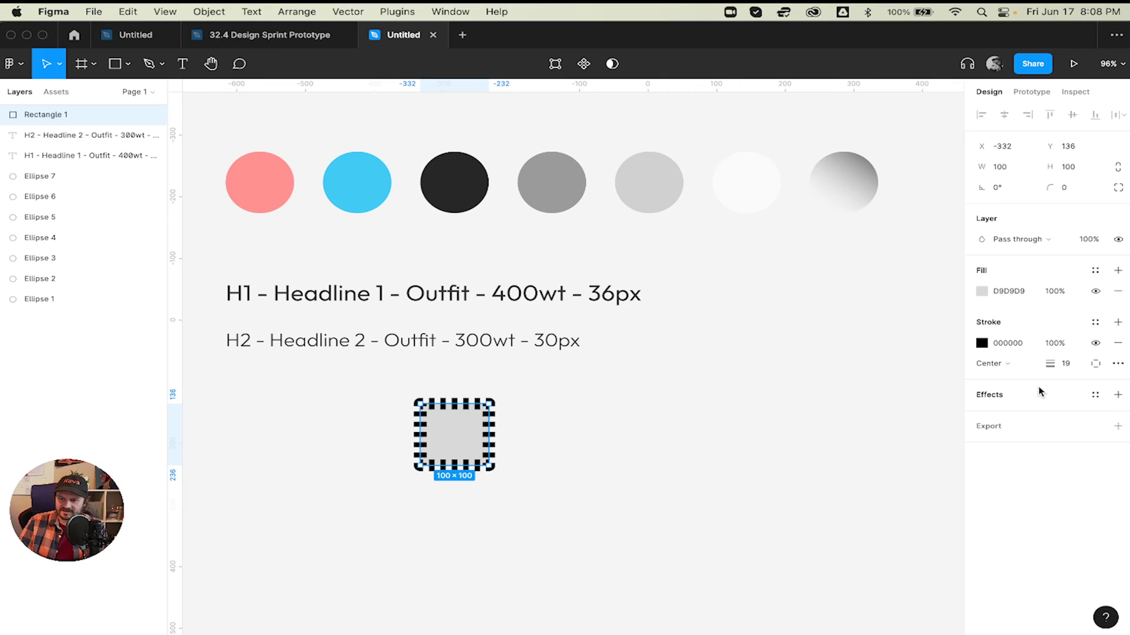
click(1096, 324)
click(1113, 348)
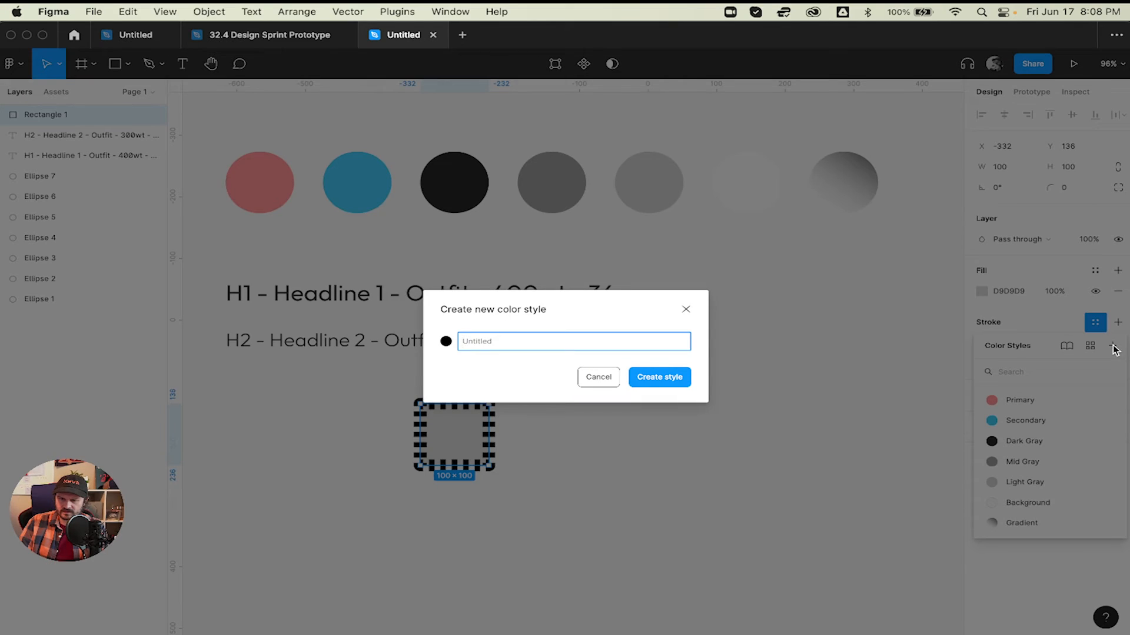
text(Stroke)
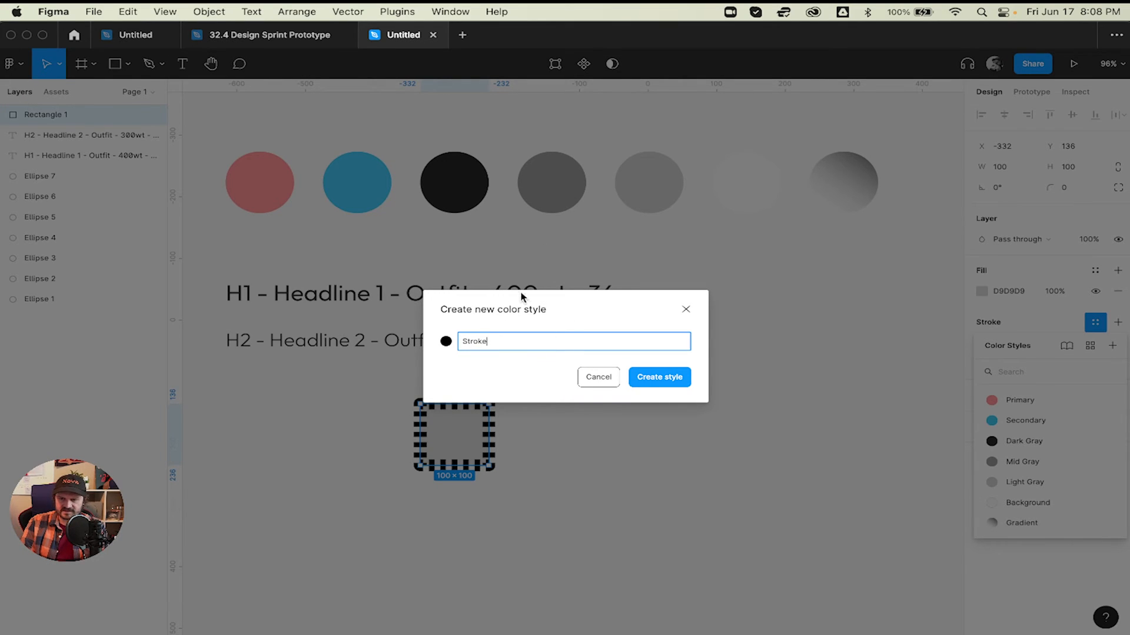
click(663, 379)
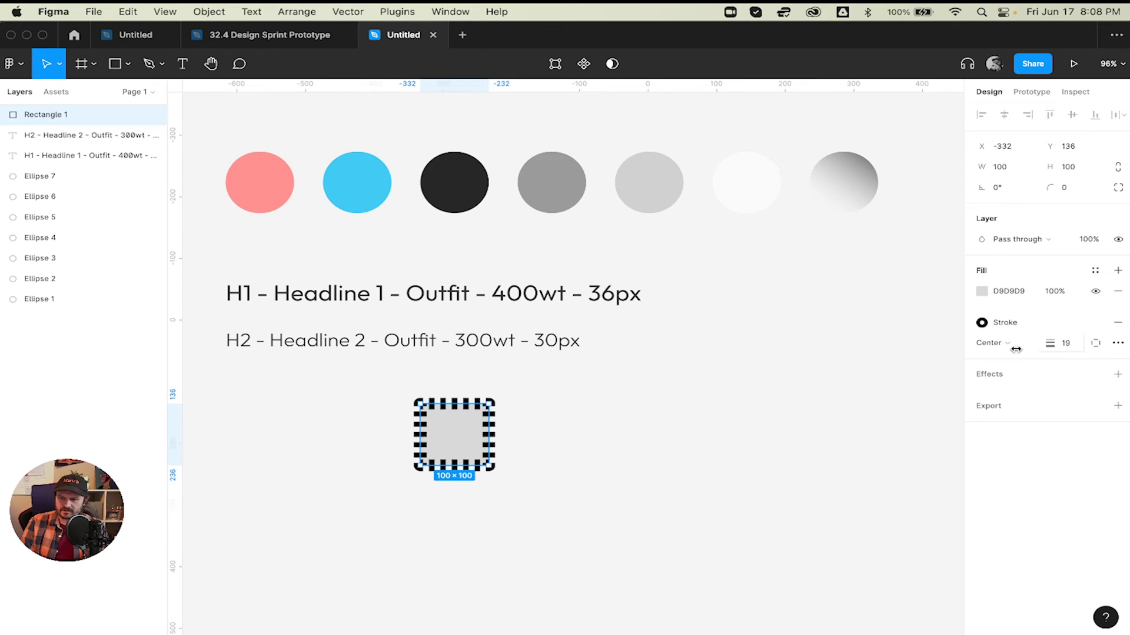
- Test the Stroke style as the fill of a new 100 × 100 square at about X -39, Y 121, and delete that square
key(r)
click(620, 394)
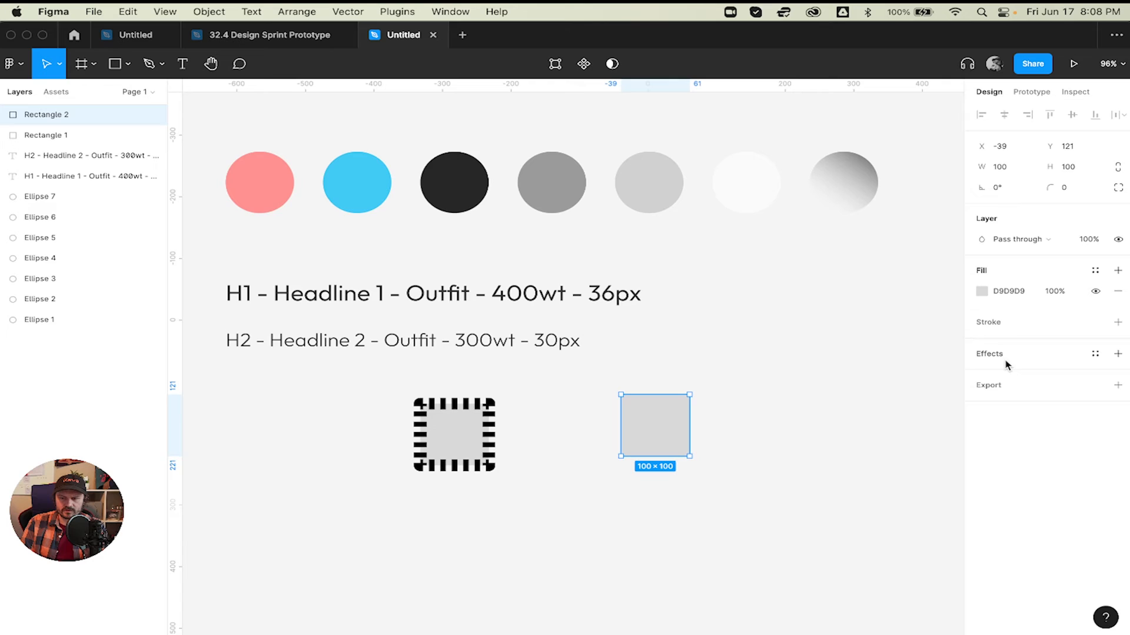
click(1095, 270)
click(993, 491)
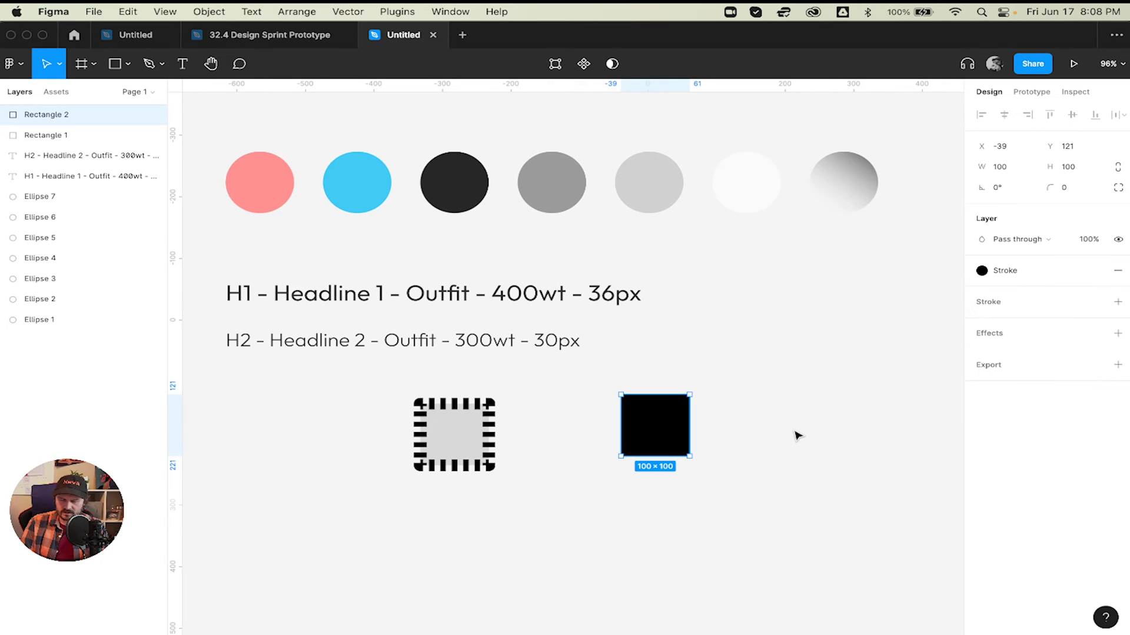
key(Delete)
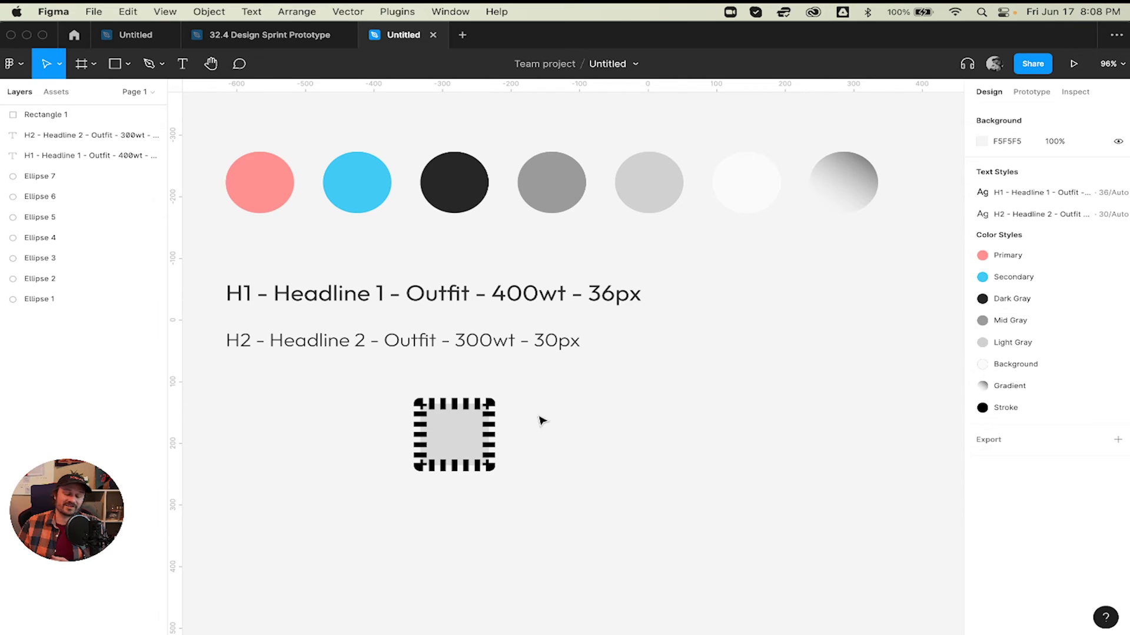
- Compare the style properties of the dashed square with those of the H1 headline text
click(452, 422)
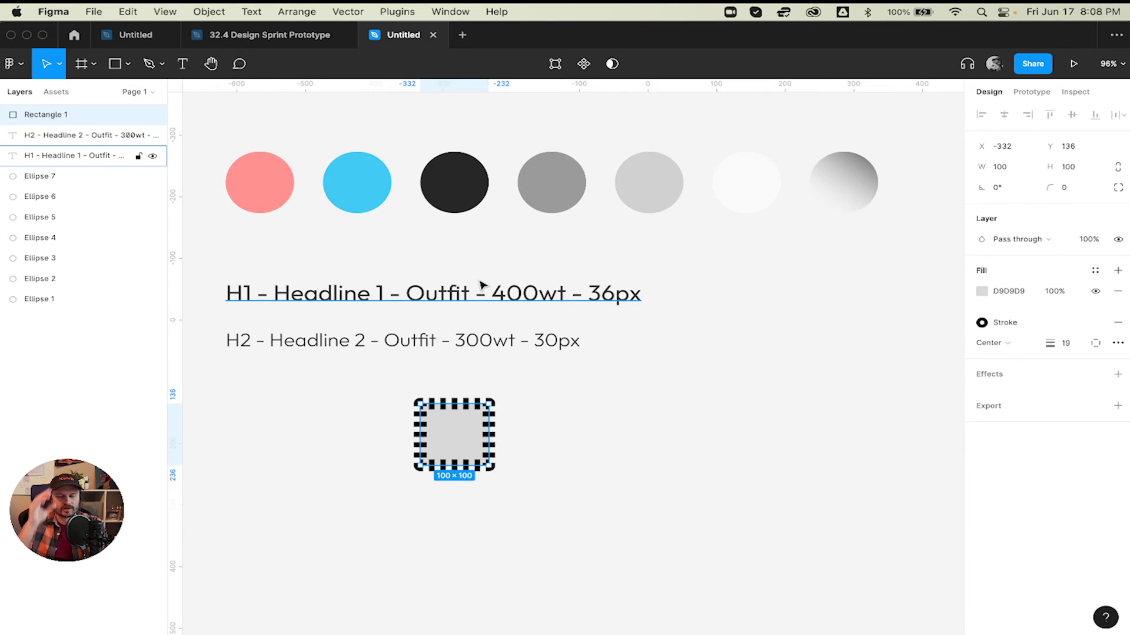
click(492, 320)
click(490, 304)
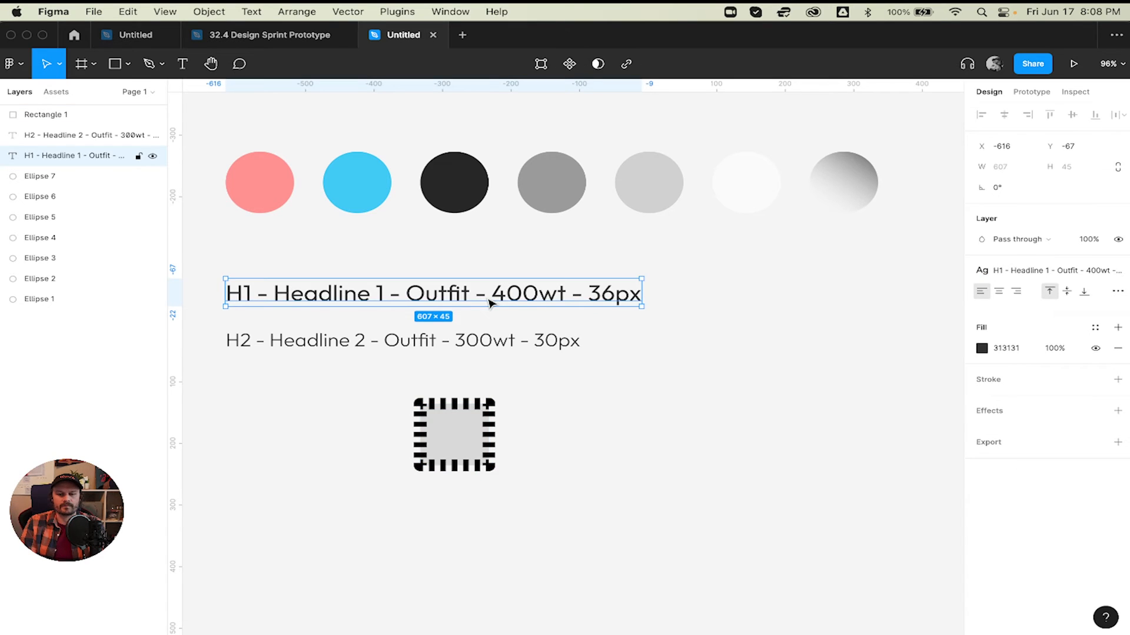
click(523, 184)
click(512, 268)
click(474, 431)
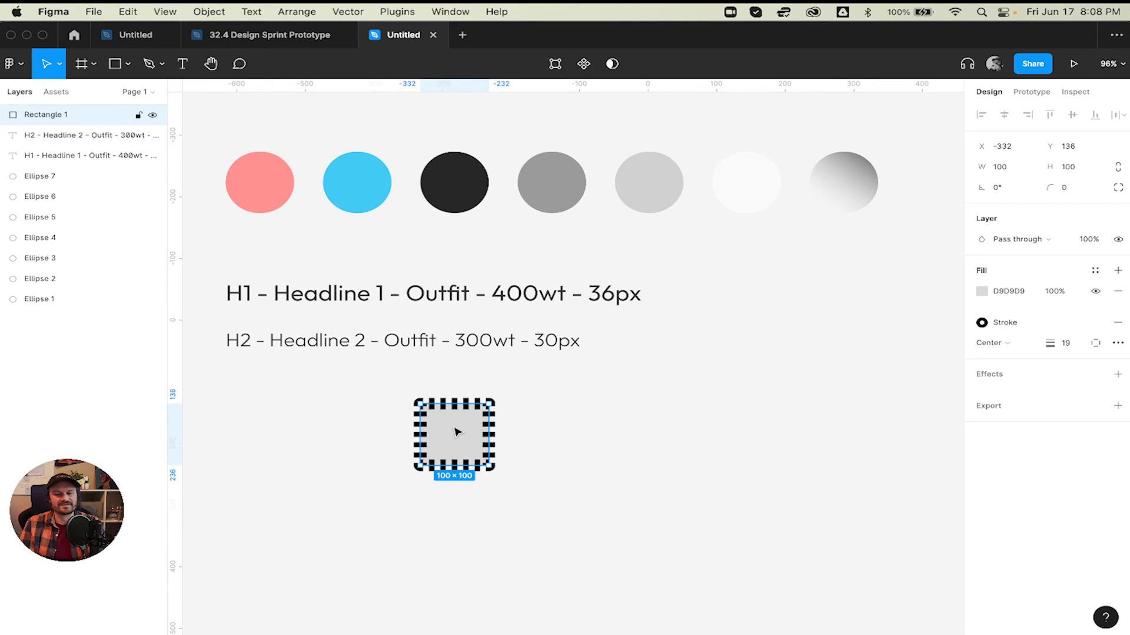
- Move the dashed square down to about Y 164 and inspect its advanced stroke settings
mouse_move(457, 432)
mouse_down()
mouse_move(421, 446)
mouse_move(458, 450)
mouse_up()
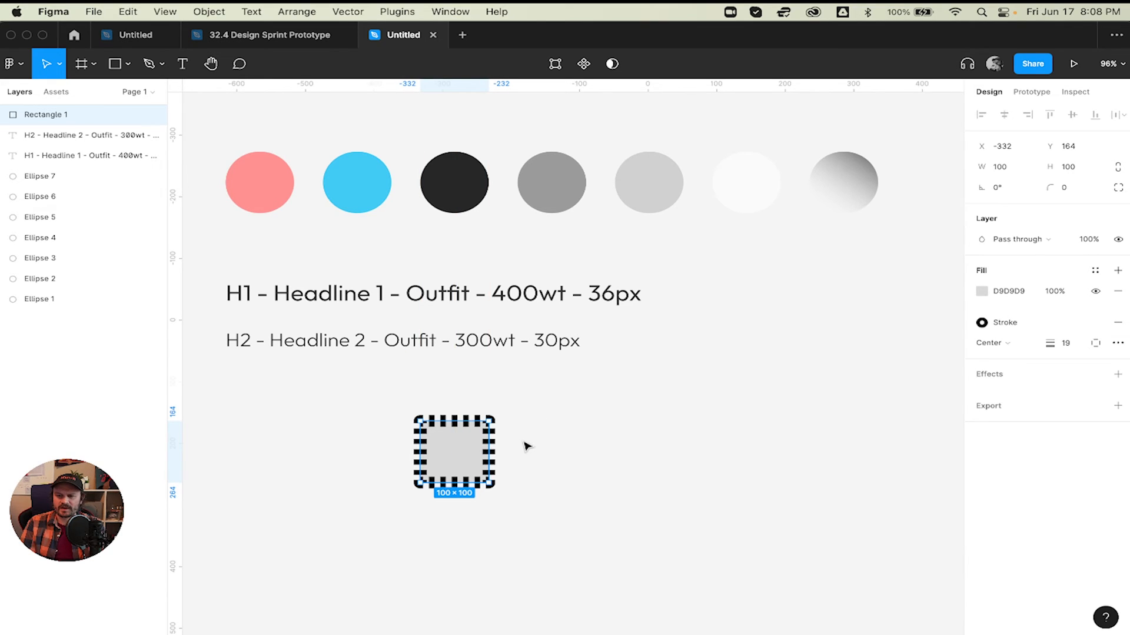
click(1117, 343)
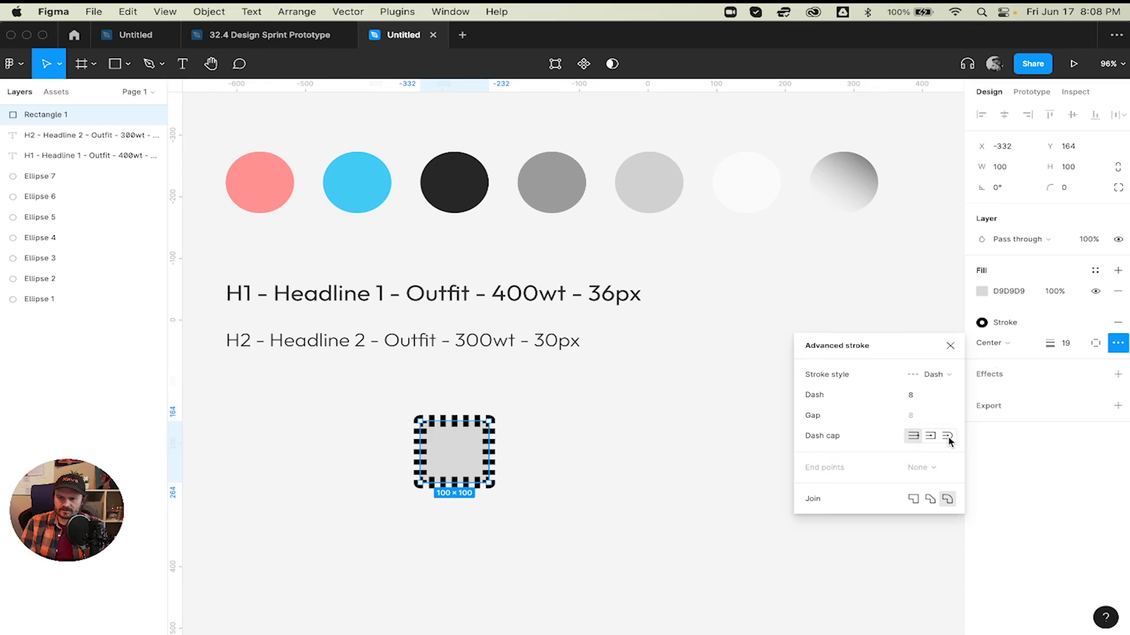
click(951, 346)
click(802, 390)
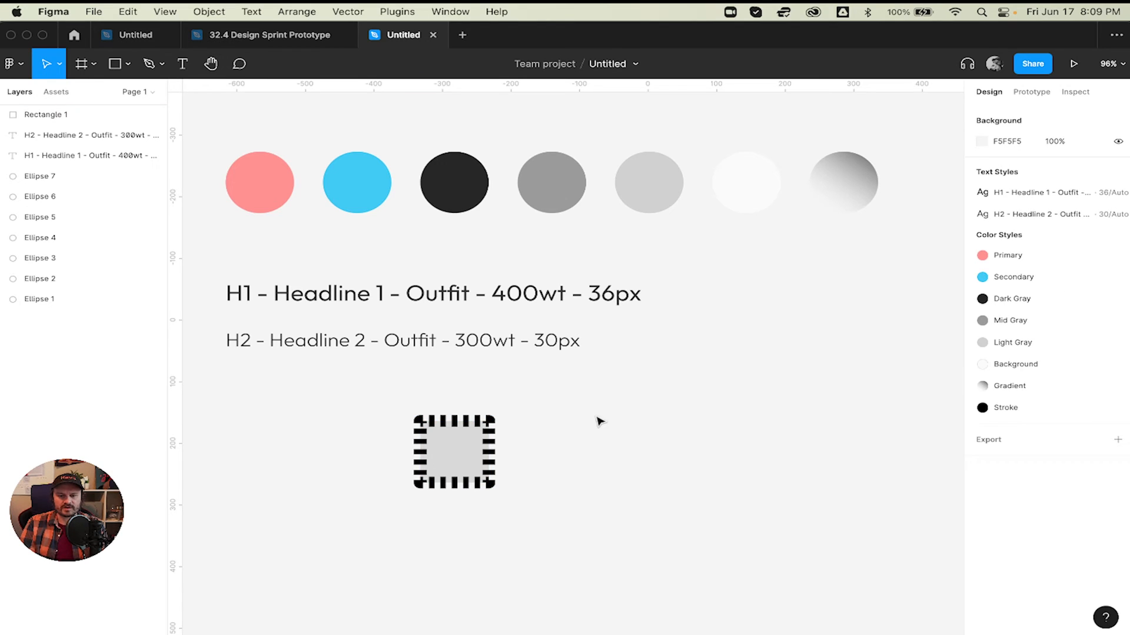
- Delete the dashed square and the Stroke colour style
drag(597, 418, 379, 490)
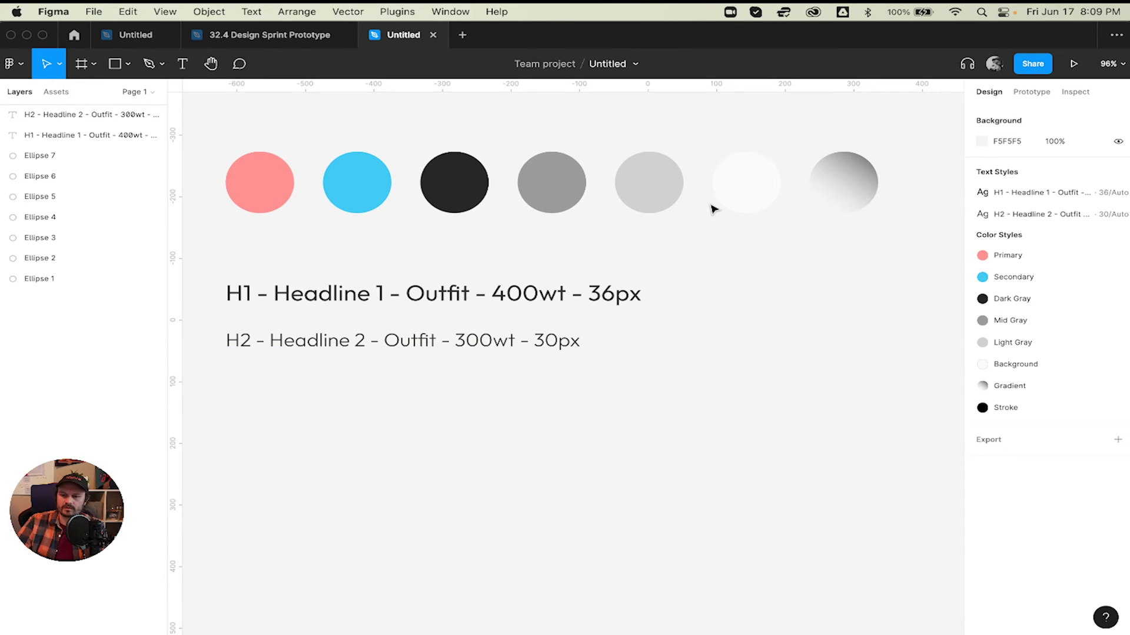
right_click(1013, 406)
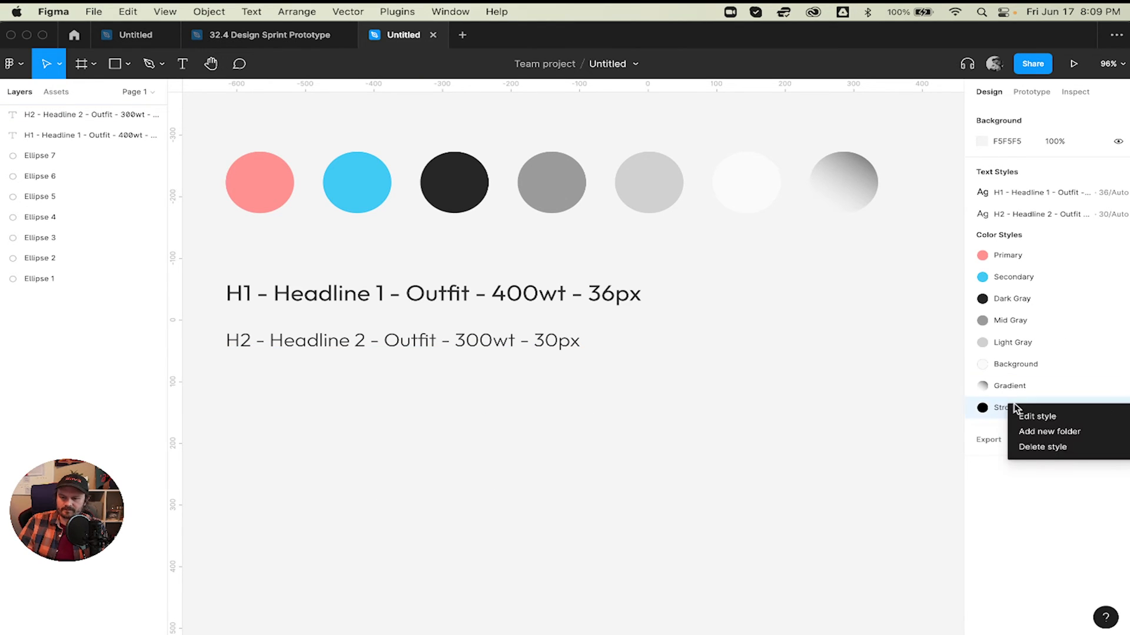
click(1046, 447)
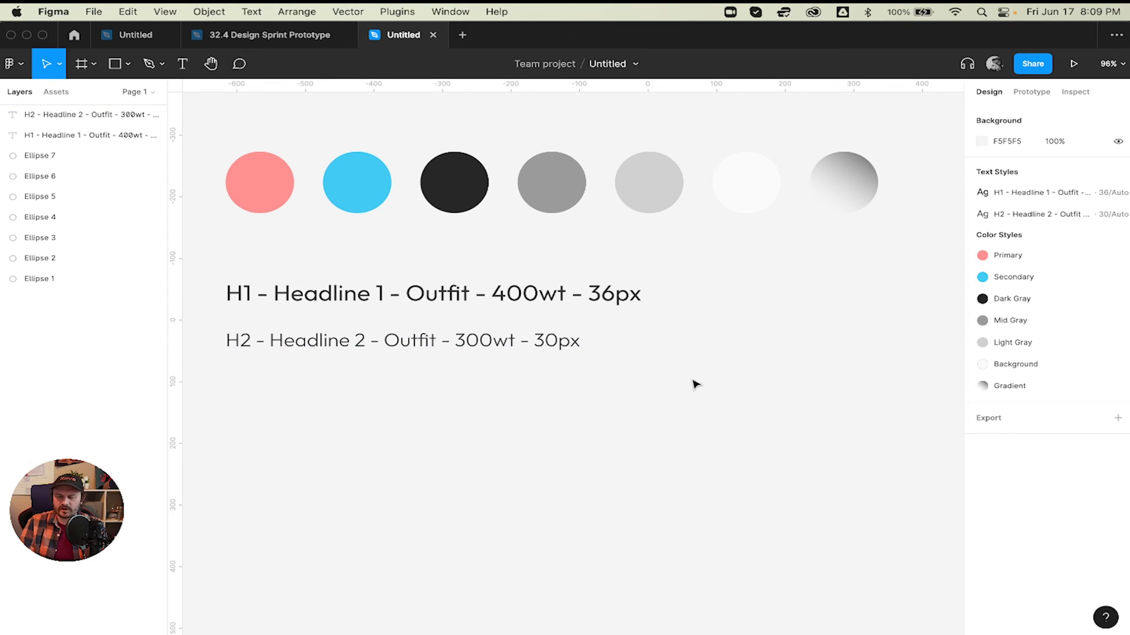
- Place a 100 × 100 square at about X -224, Y 139 below the headlines and add a drop shadow to it
key(r)
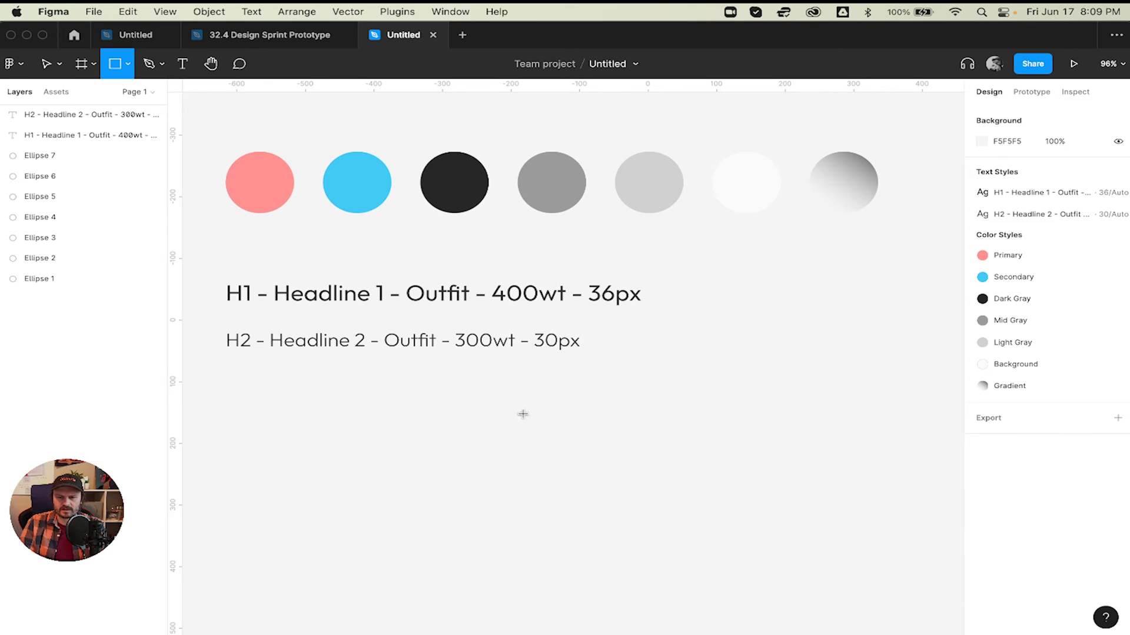
click(528, 437)
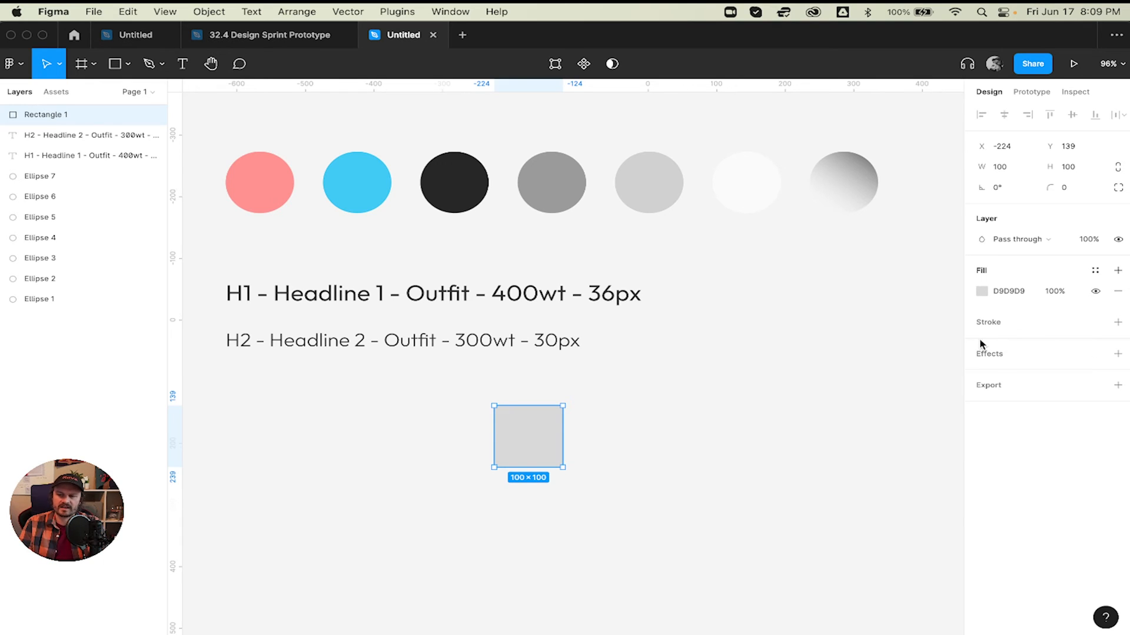
click(1011, 356)
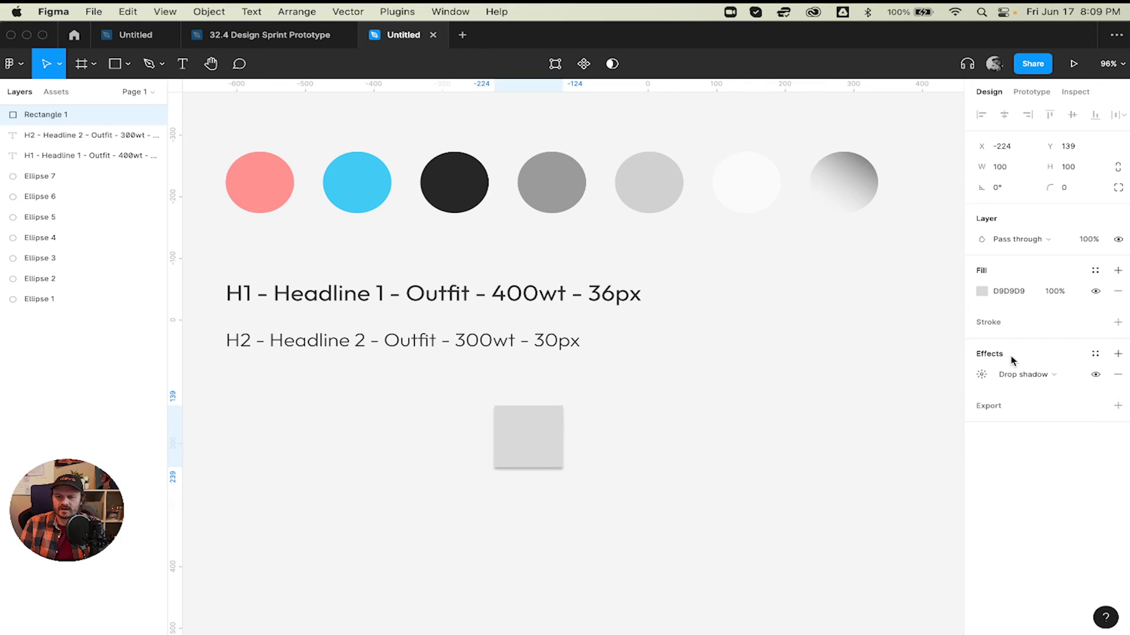
- Set the square's drop shadow to an X offset of 8, a Y offset of 8 and a blur of 12
click(984, 374)
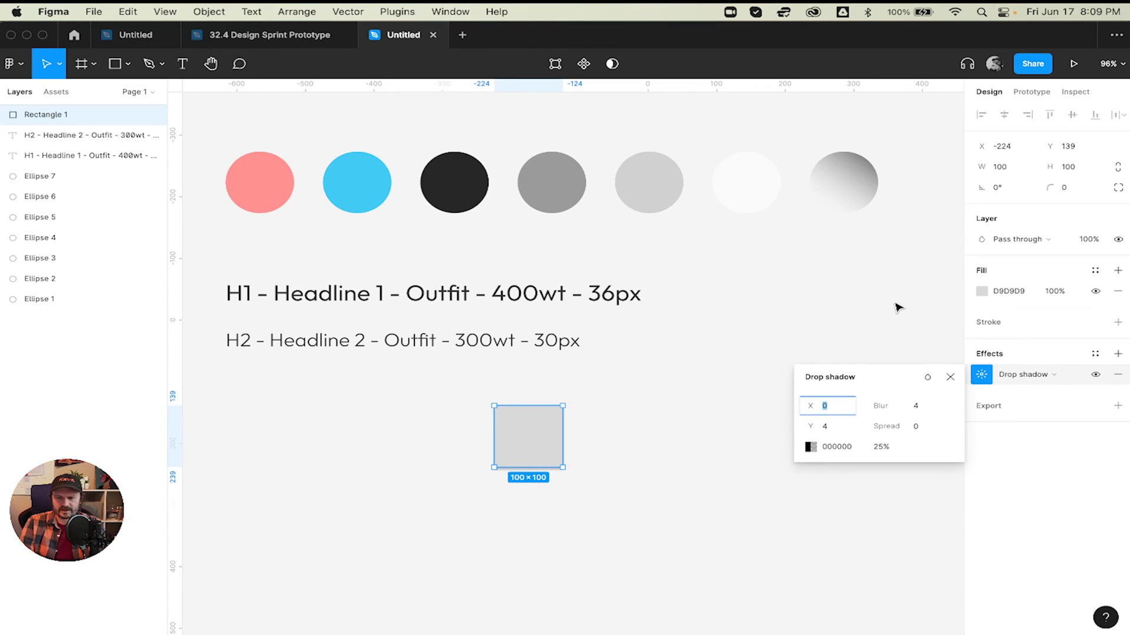
text(8)
key(Tab)
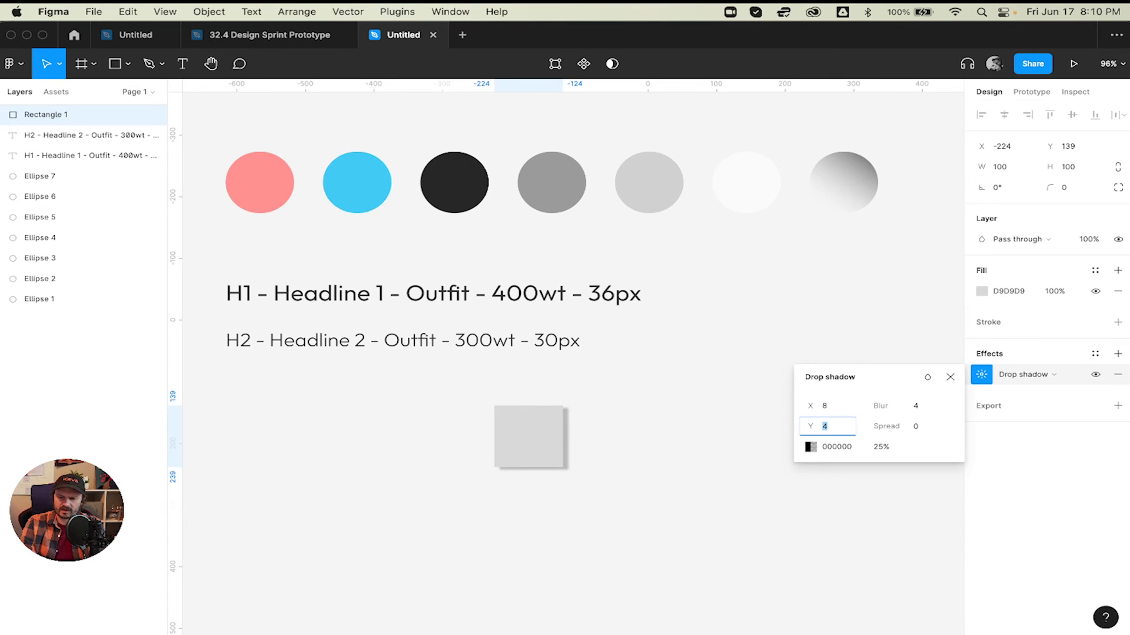
text(8)
key(Tab)
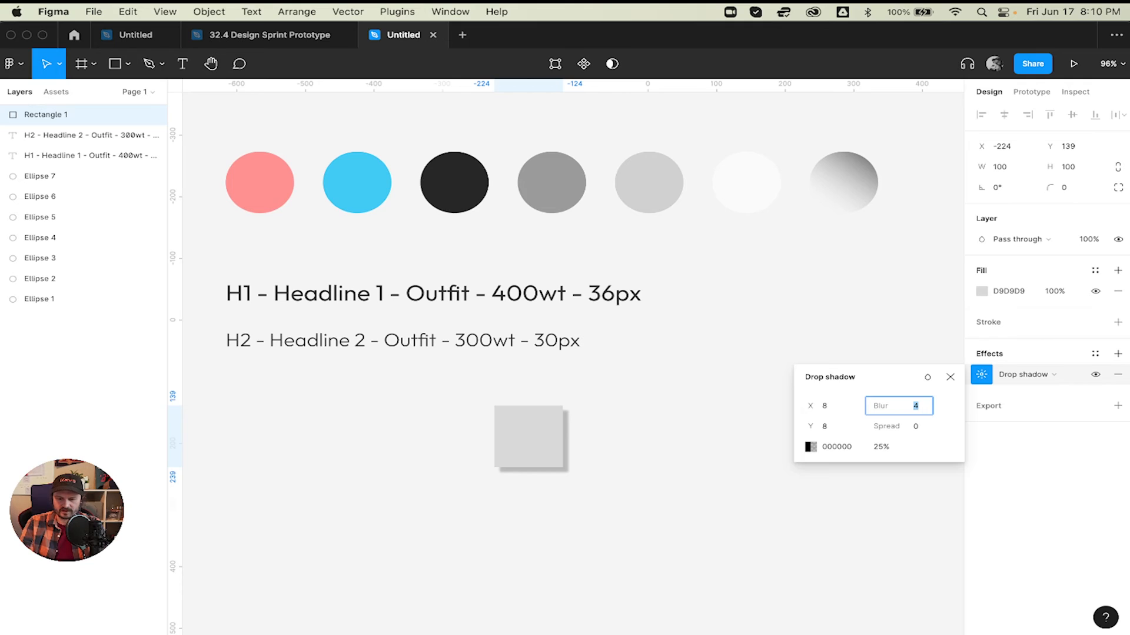
text(12)
key(Tab)
- Colour the square's drop shadow red (D21313) at 75% opacity
click(807, 448)
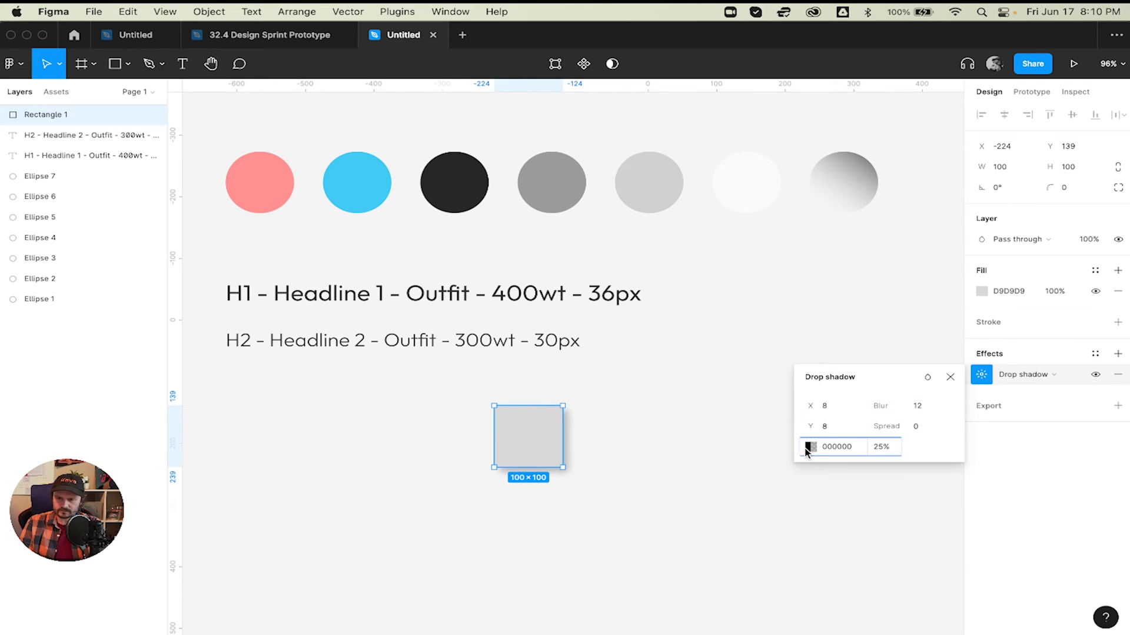
drag(728, 398, 779, 352)
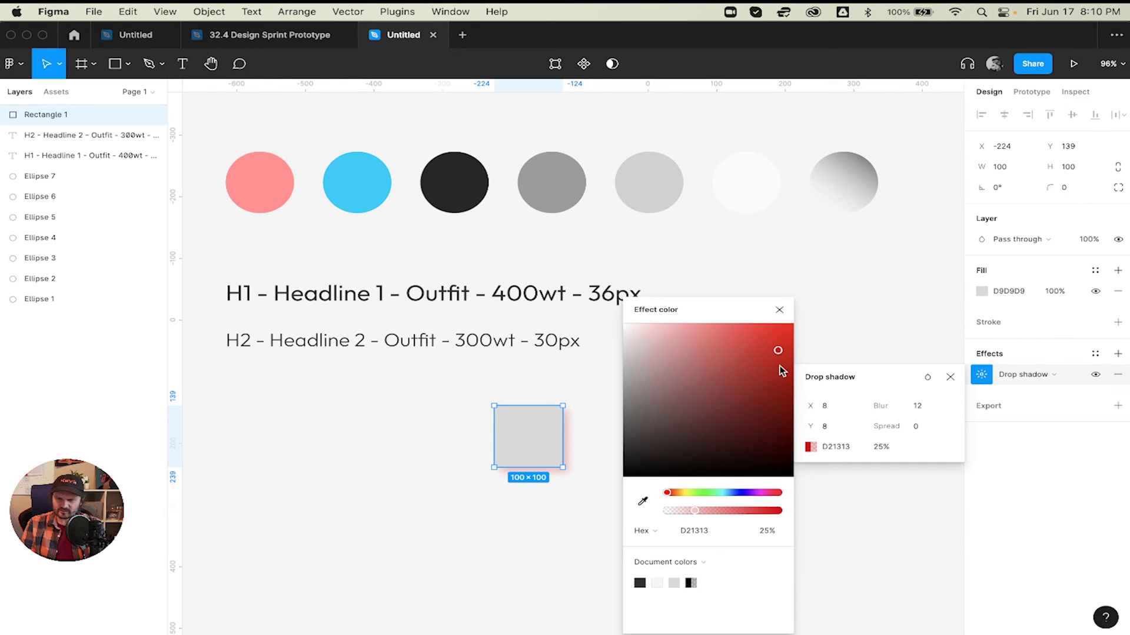
click(767, 533)
text(75)
key(Return)
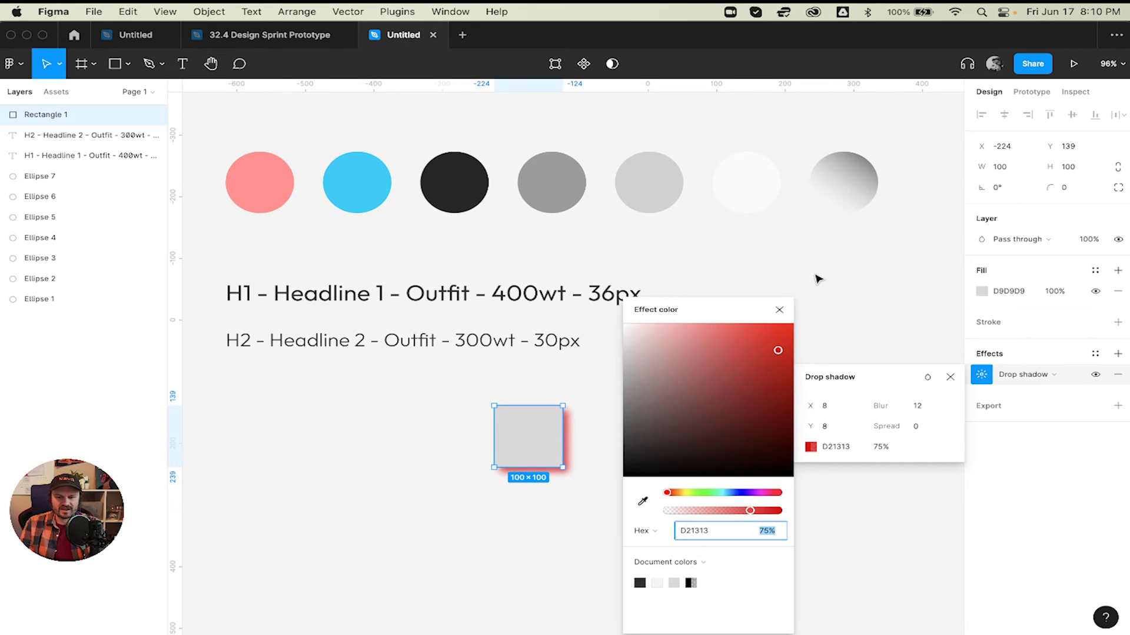
click(779, 310)
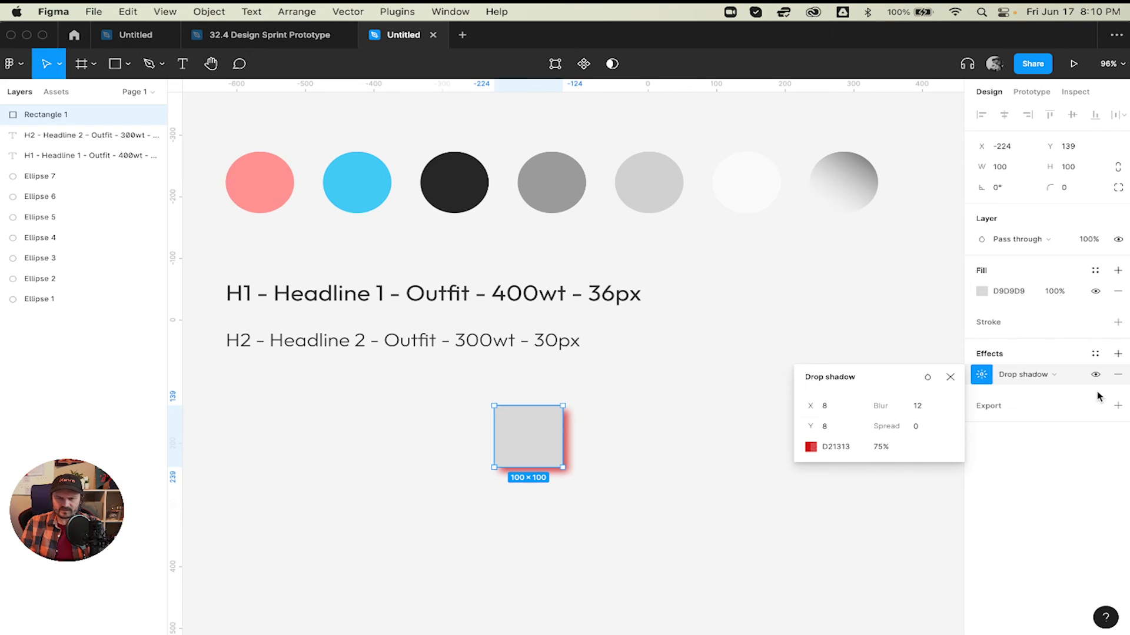
click(949, 377)
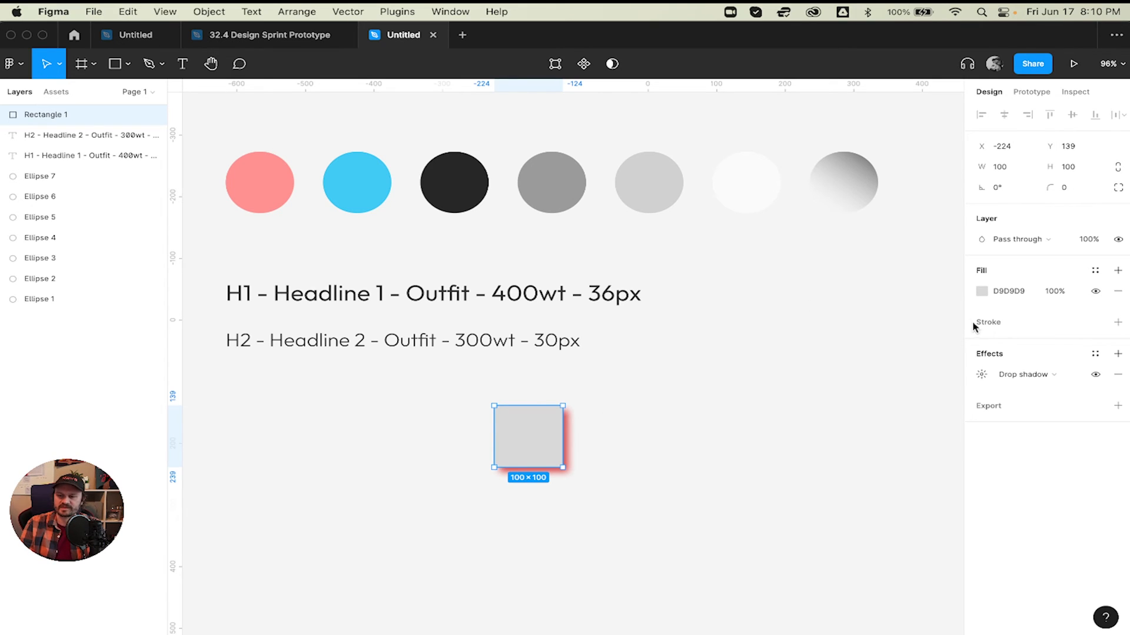
- Save the square's shadow as a new effect style named "Red Drop Shadow"
click(1095, 354)
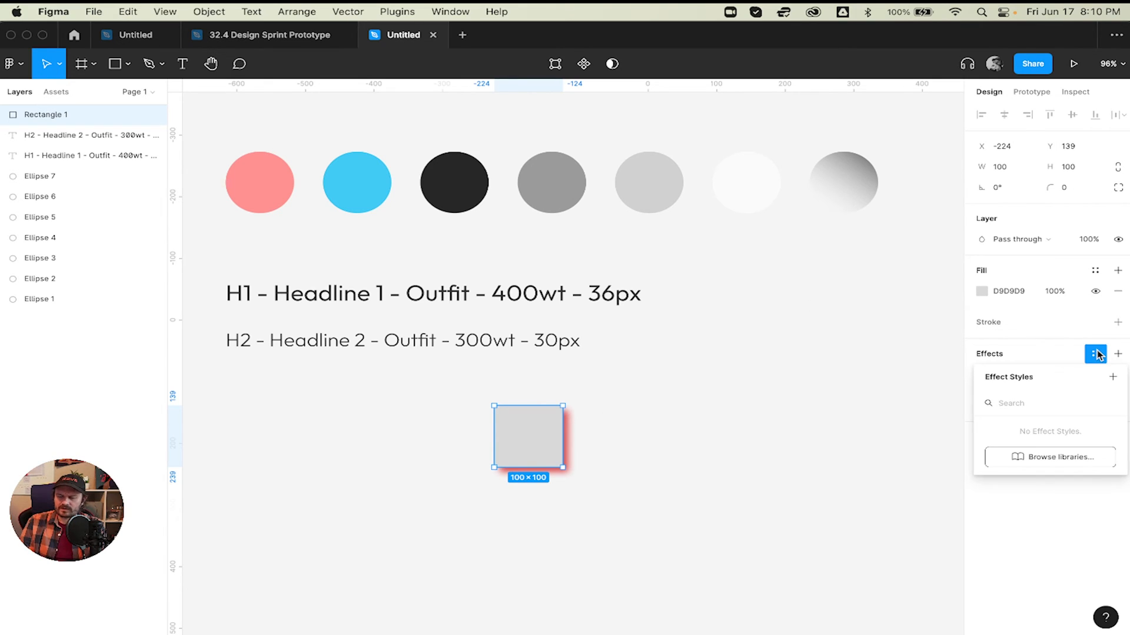
click(1112, 379)
text(R)
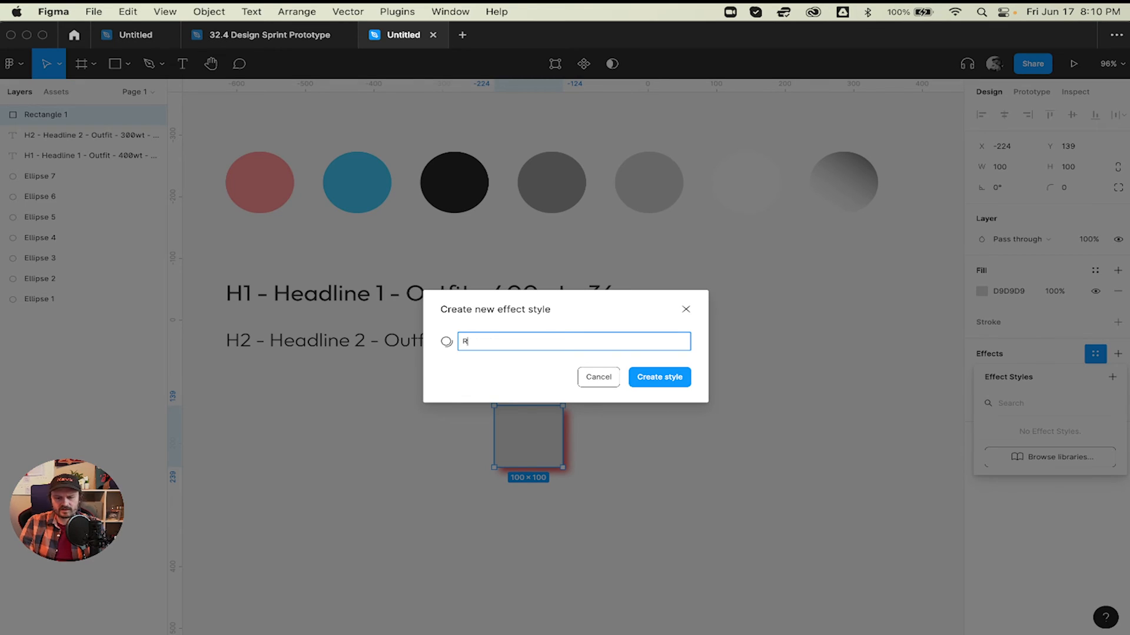
text(ed Drop Shadow)
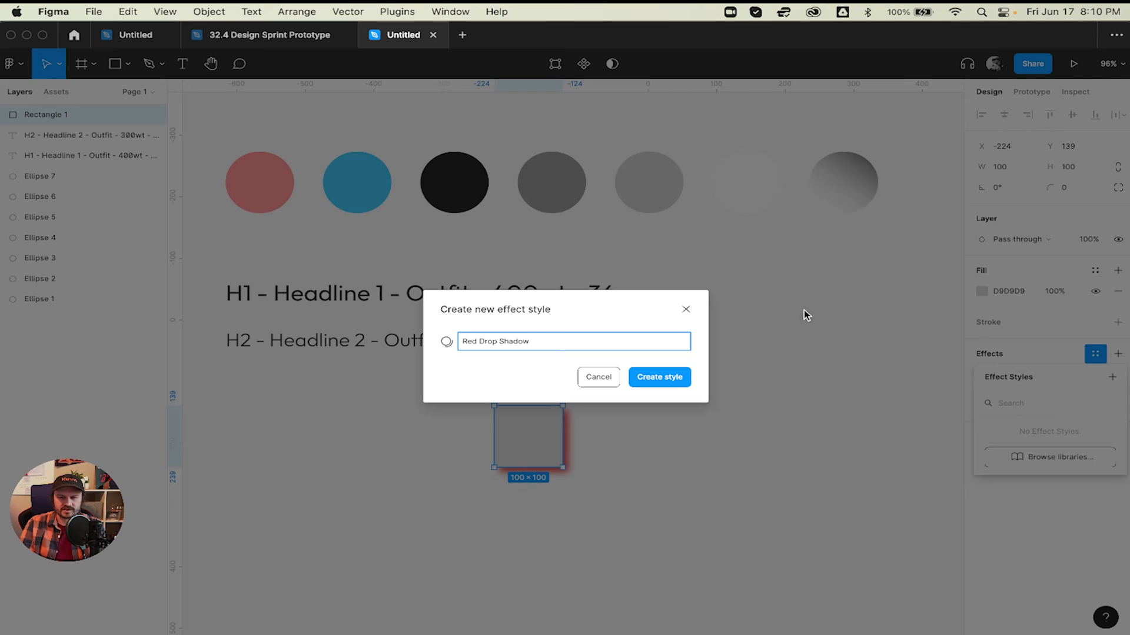
click(659, 384)
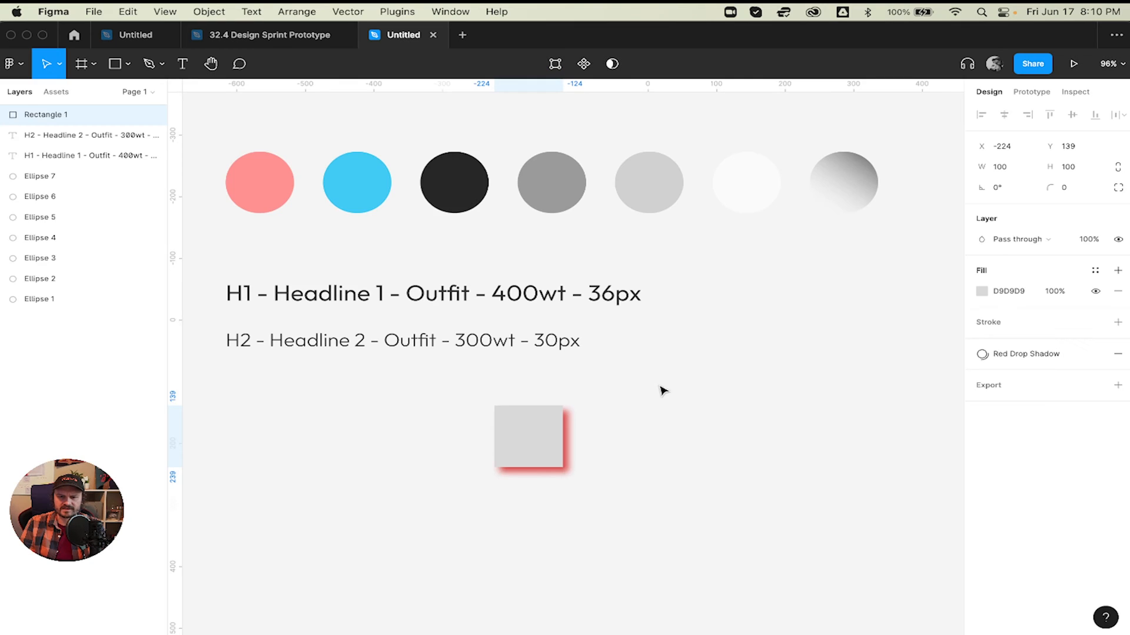
click(536, 438)
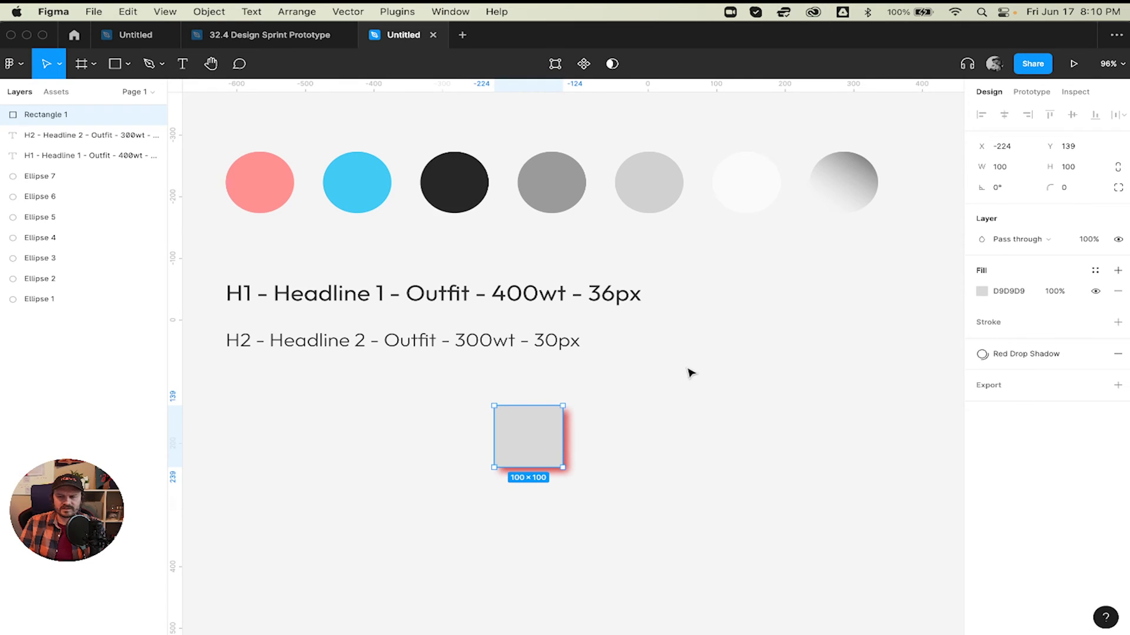
key(r)
click(624, 429)
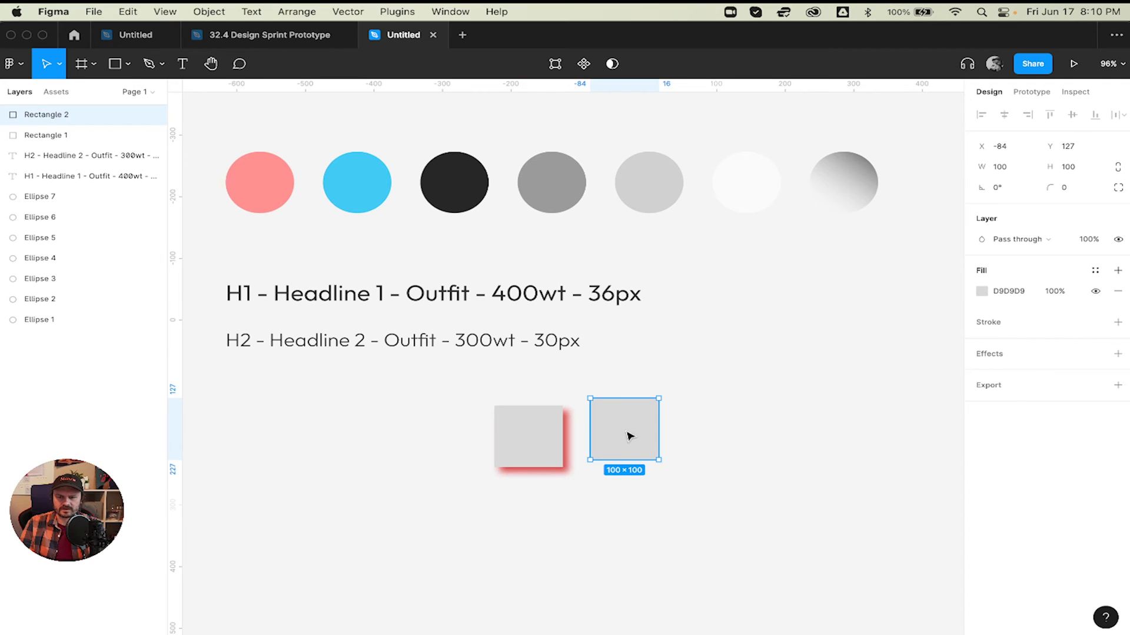
drag(634, 421, 717, 437)
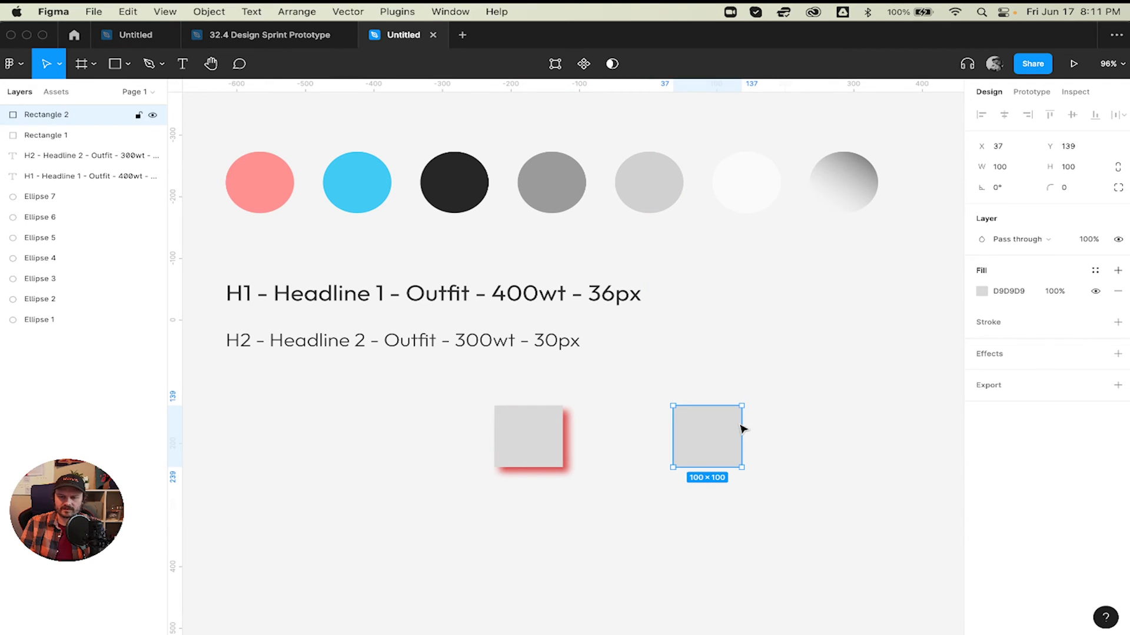
drag(742, 468, 856, 551)
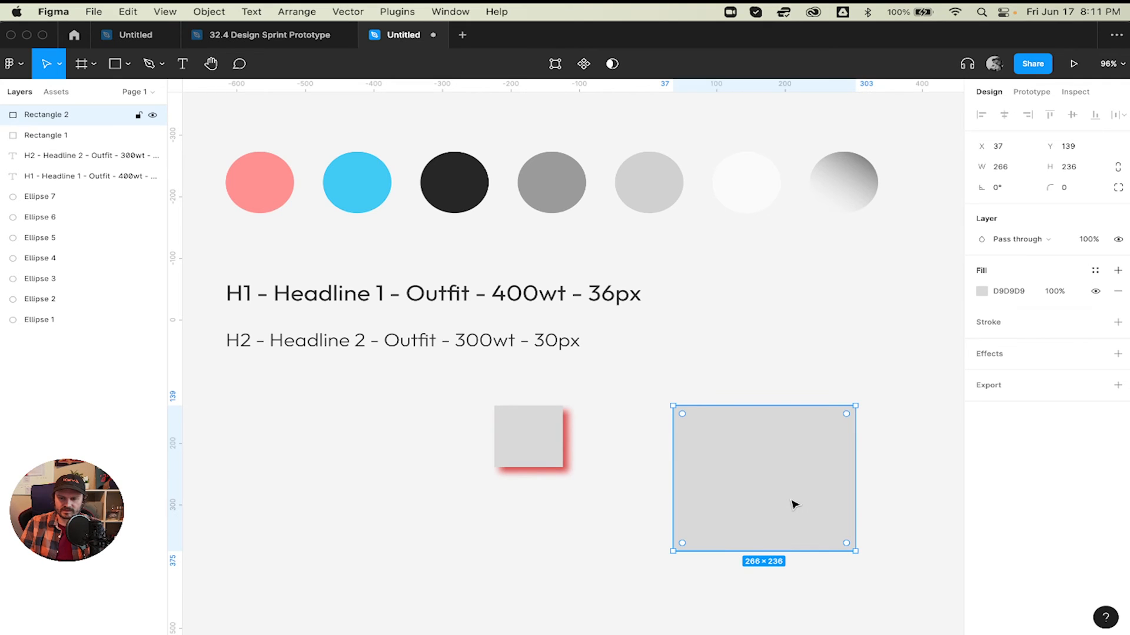
key(Delete)
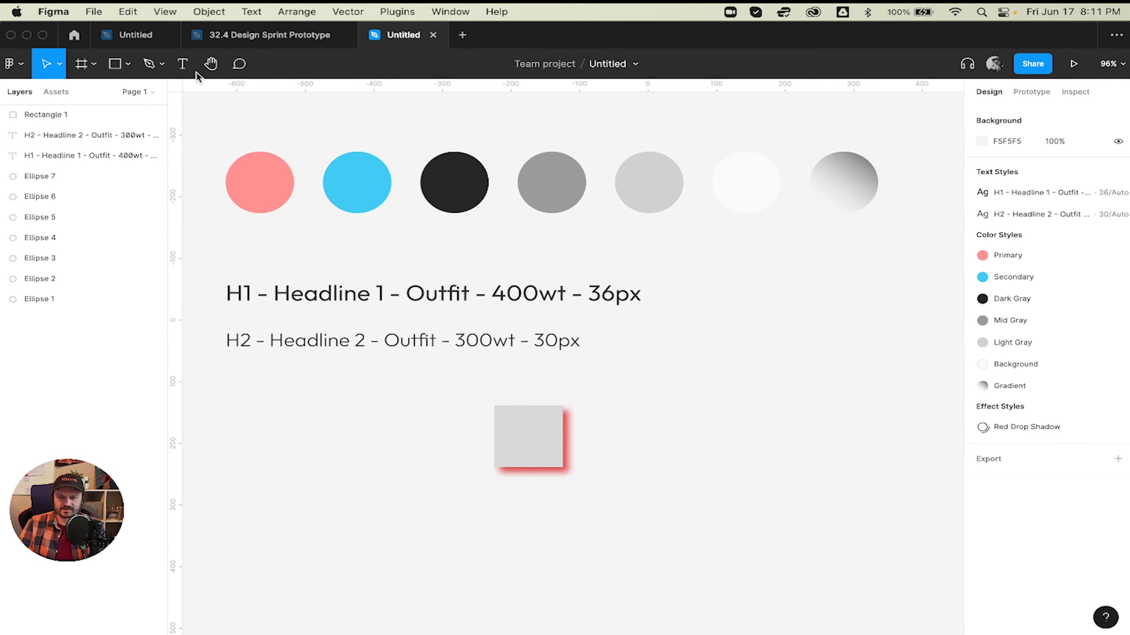
- Place a 100 × 100 triangle at about X 88, Y 132 and apply the Red Drop Shadow effect style to it
click(128, 65)
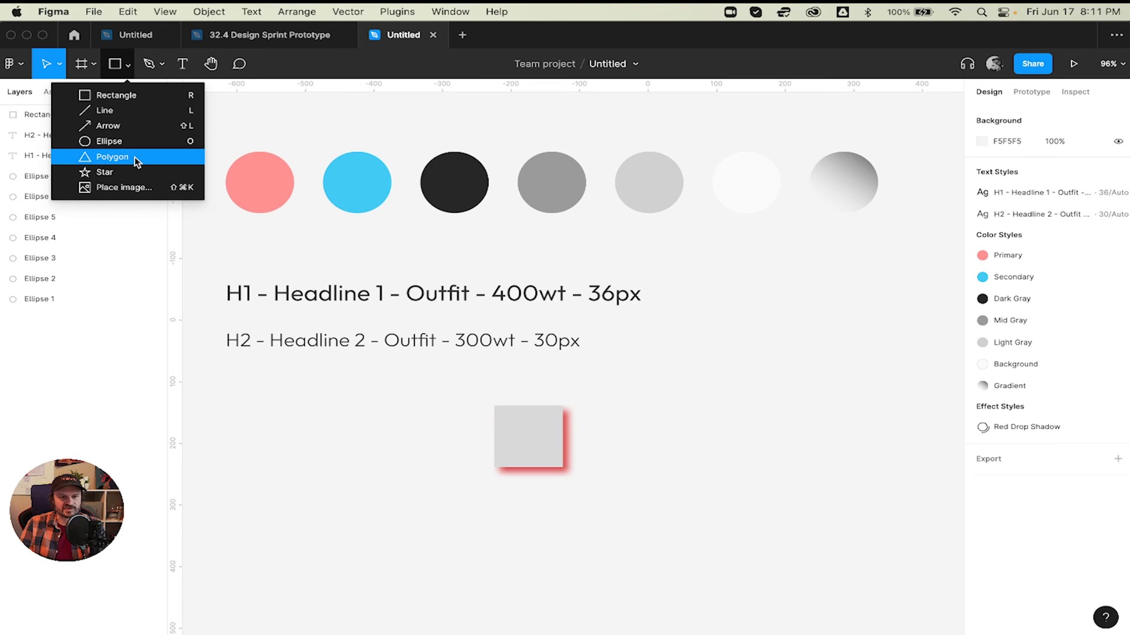
click(134, 156)
click(743, 438)
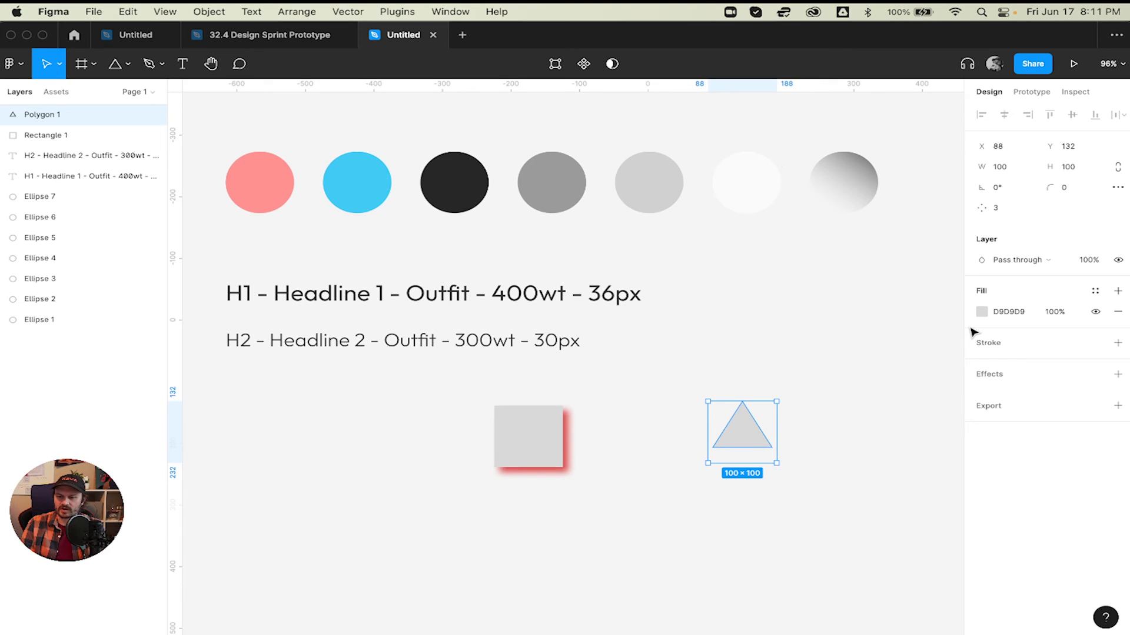
click(1094, 375)
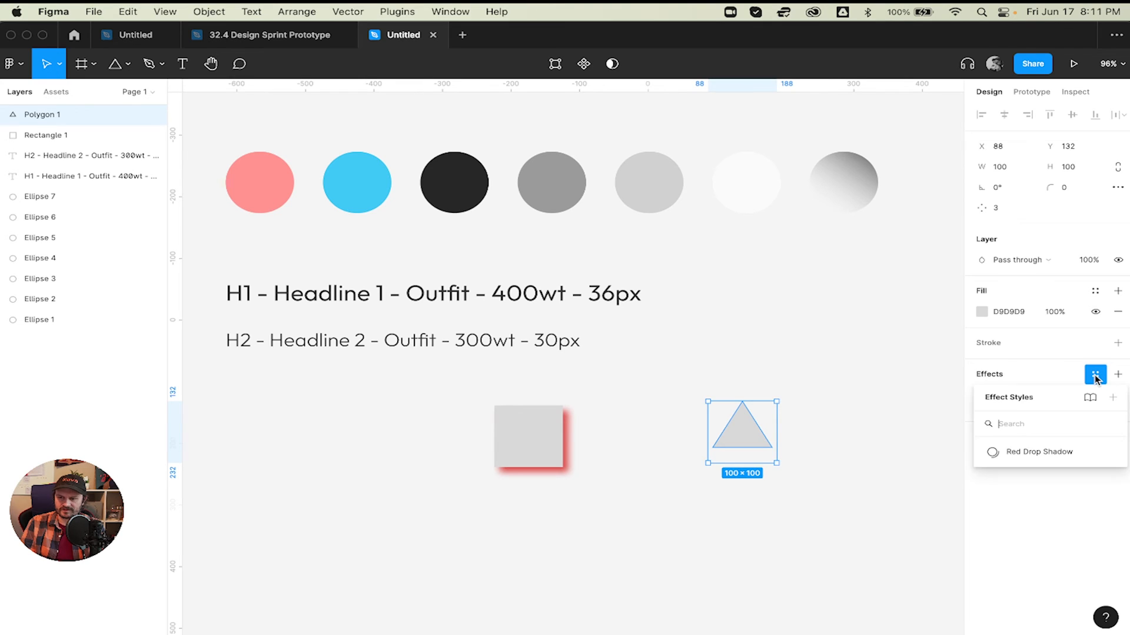
click(1029, 455)
click(878, 465)
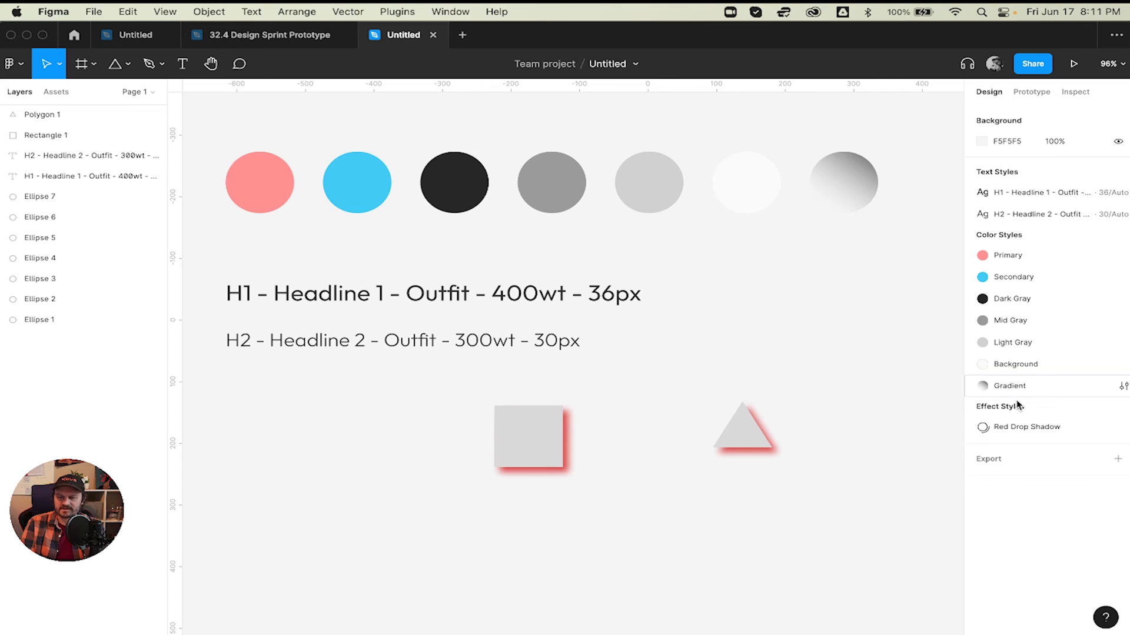
drag(909, 401, 360, 430)
key(Delete)
key(Delete)
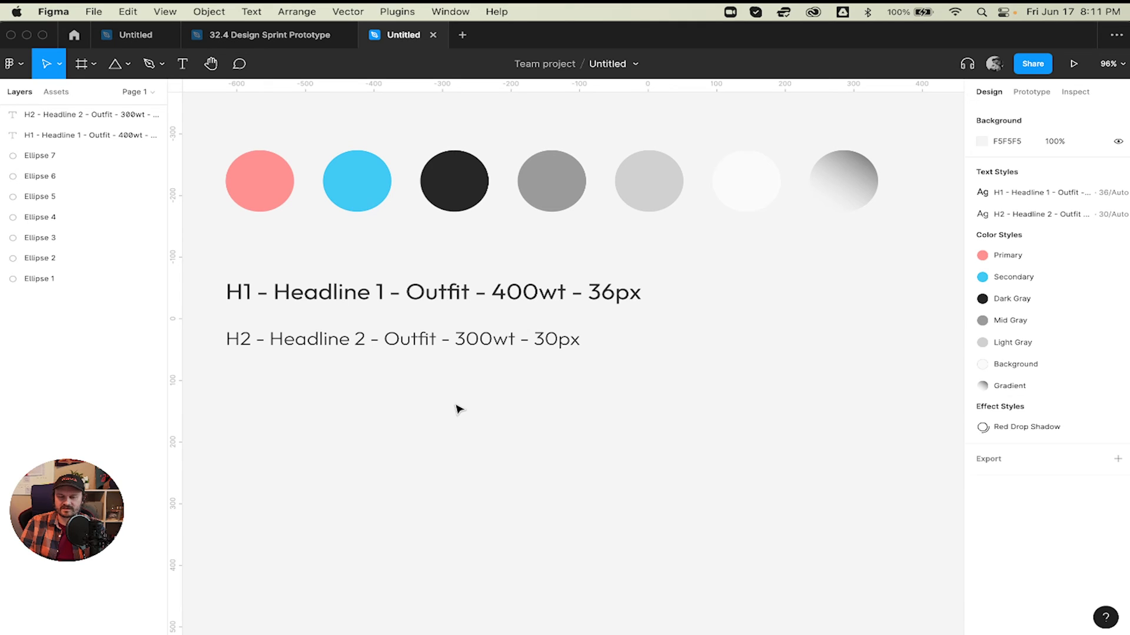
key(super+z)
key(super+z)
- Move the square below the start of the H2 headline and the triangle beside it at about X -457, Y 140
shift+click(529, 434)
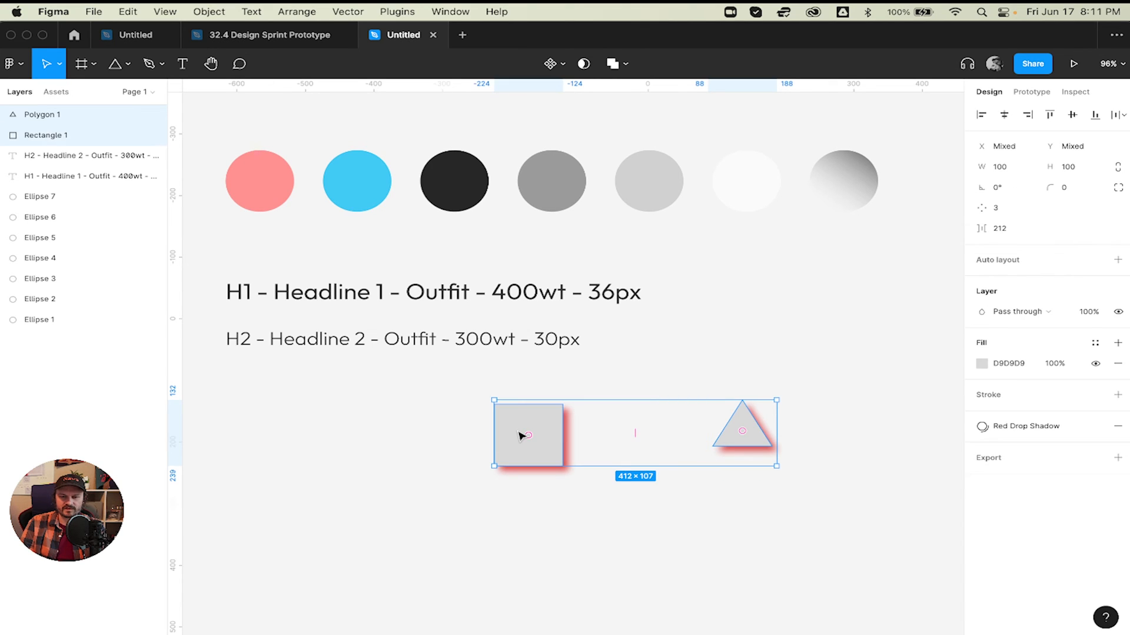
drag(530, 433, 272, 432)
click(491, 435)
drag(490, 434, 376, 434)
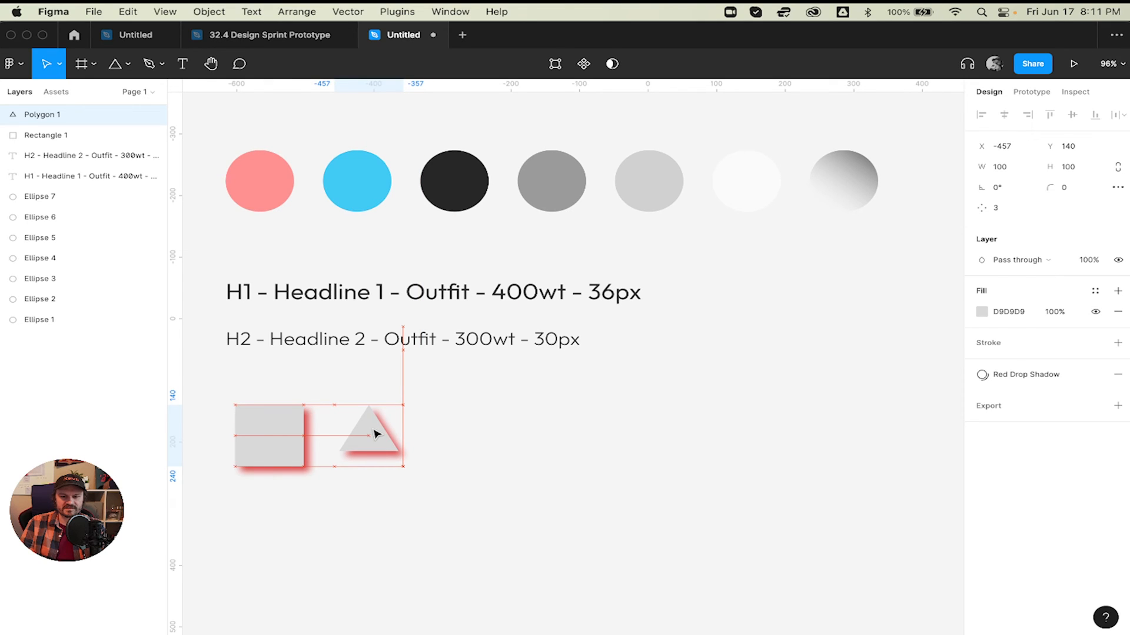
click(916, 252)
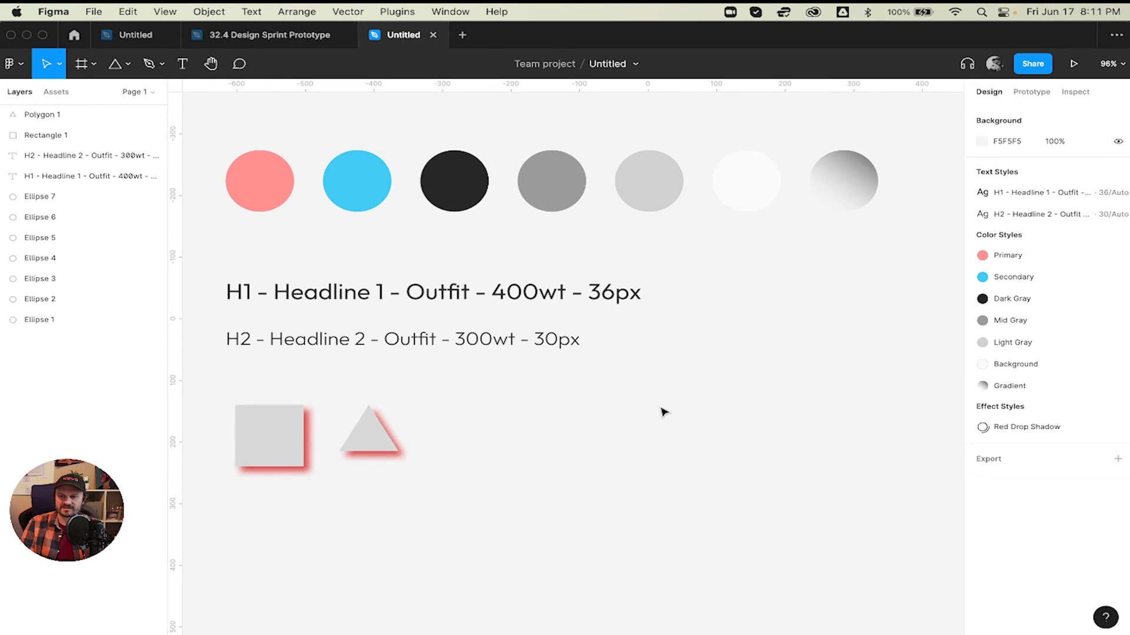
- Place a 100 × 100 circle at about X -150, Y 174, to the right of the triangle
key(o)
click(582, 462)
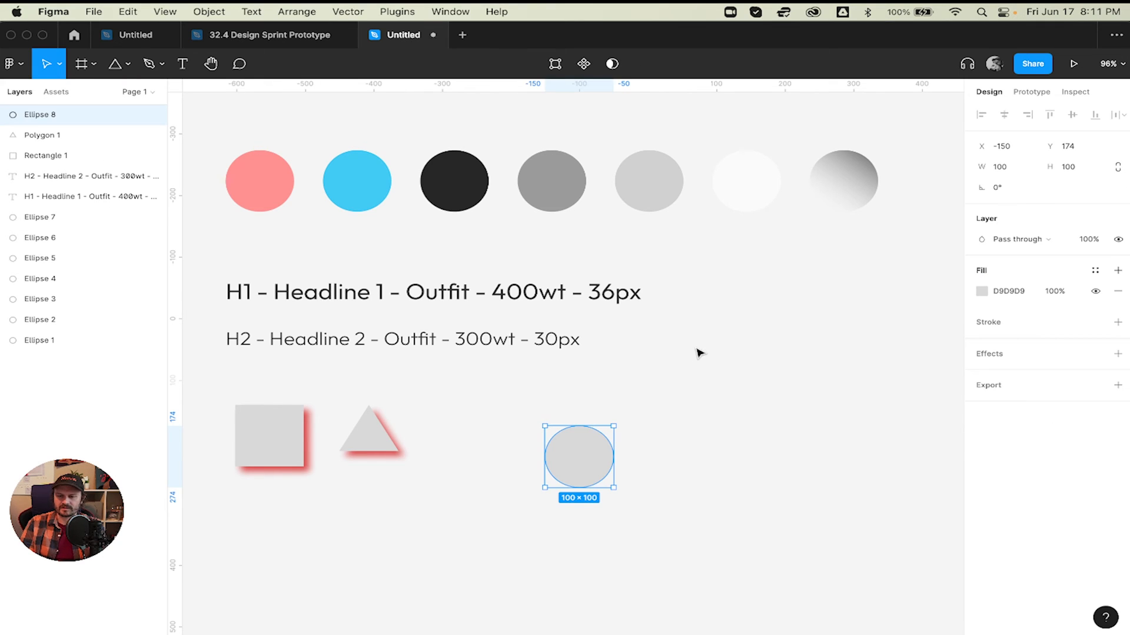
scroll(706, 265, up, 1)
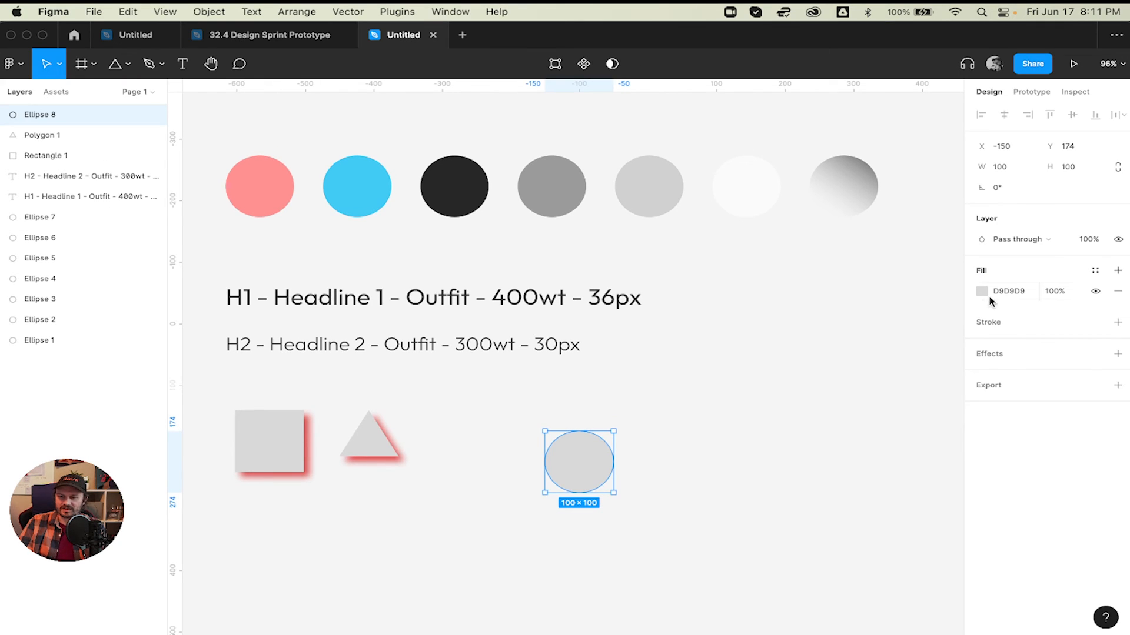
- Add a solid stroke to the new circle and colour it bright red (FF5252)
click(1117, 322)
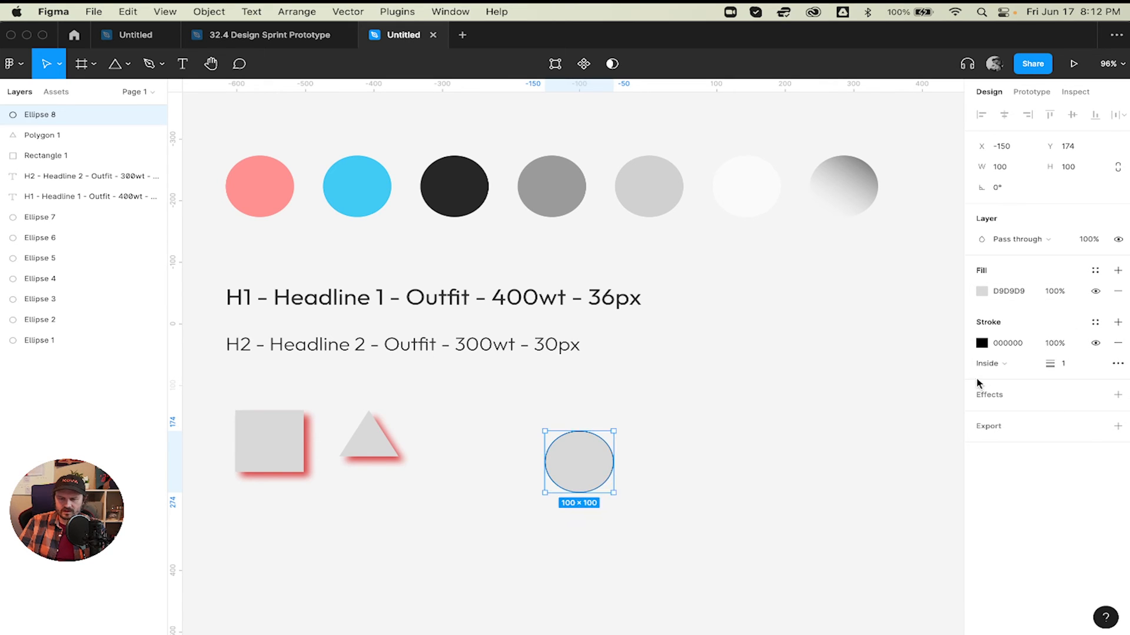
click(982, 343)
click(878, 343)
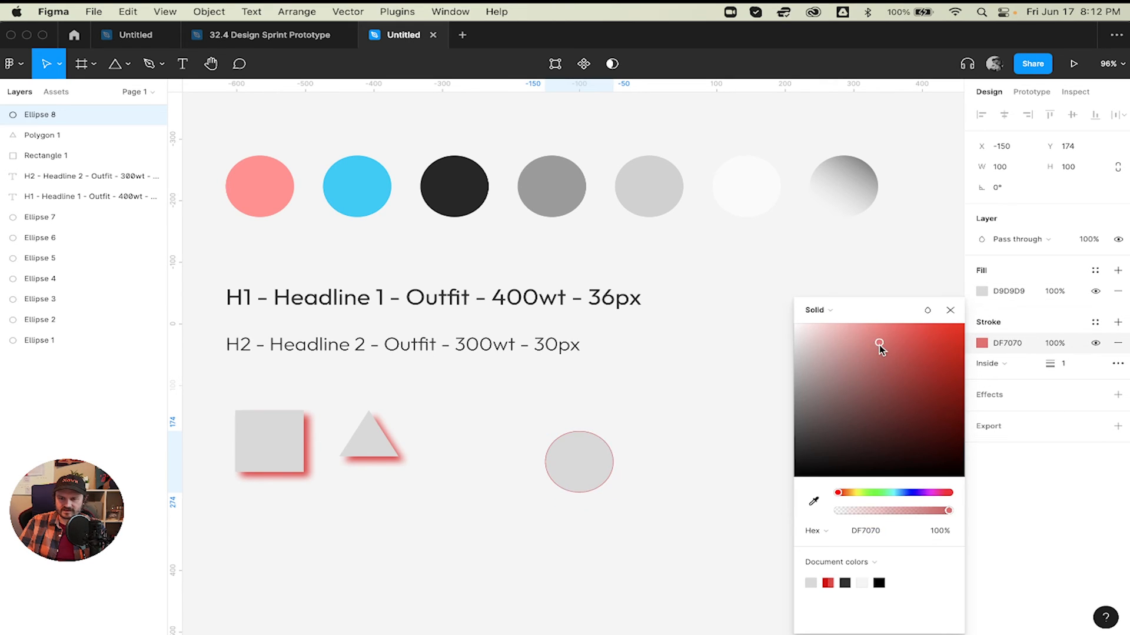
click(920, 405)
mouse_move(921, 374)
mouse_down()
mouse_move(921, 324)
mouse_move(910, 323)
mouse_up()
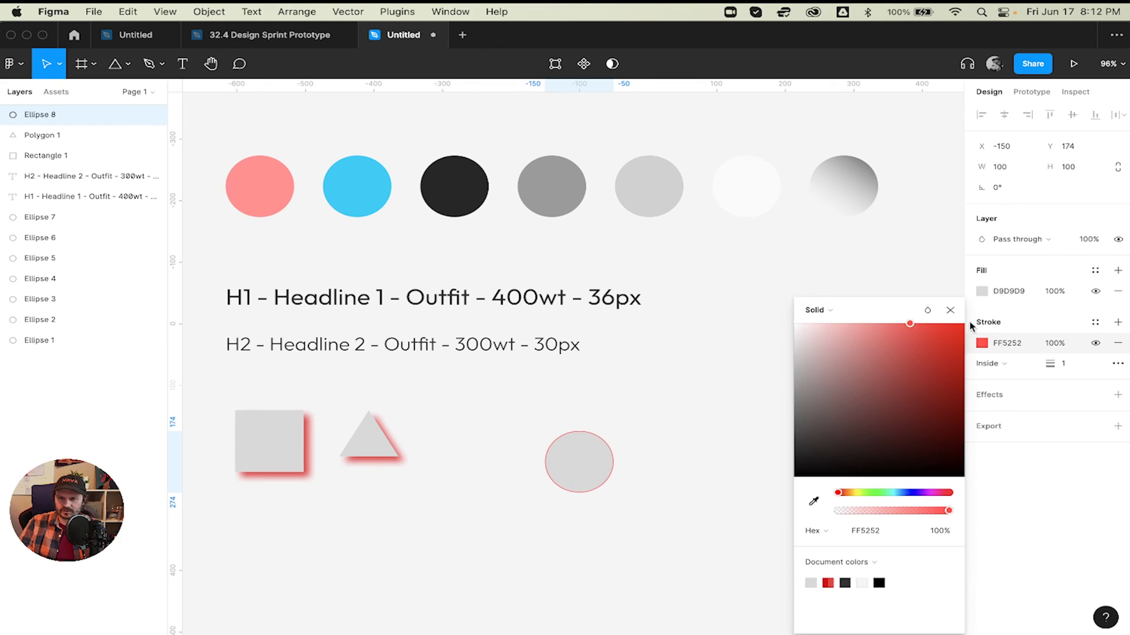
click(951, 311)
- Set the circle's stroke weight to 10
drag(1040, 364, 1068, 358)
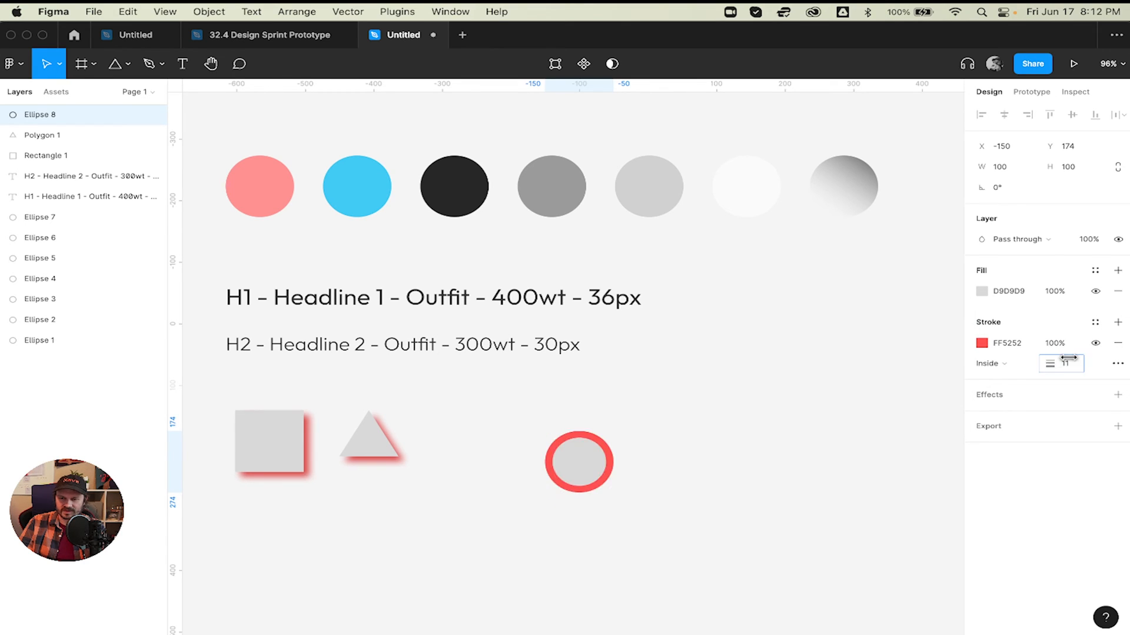
click(700, 373)
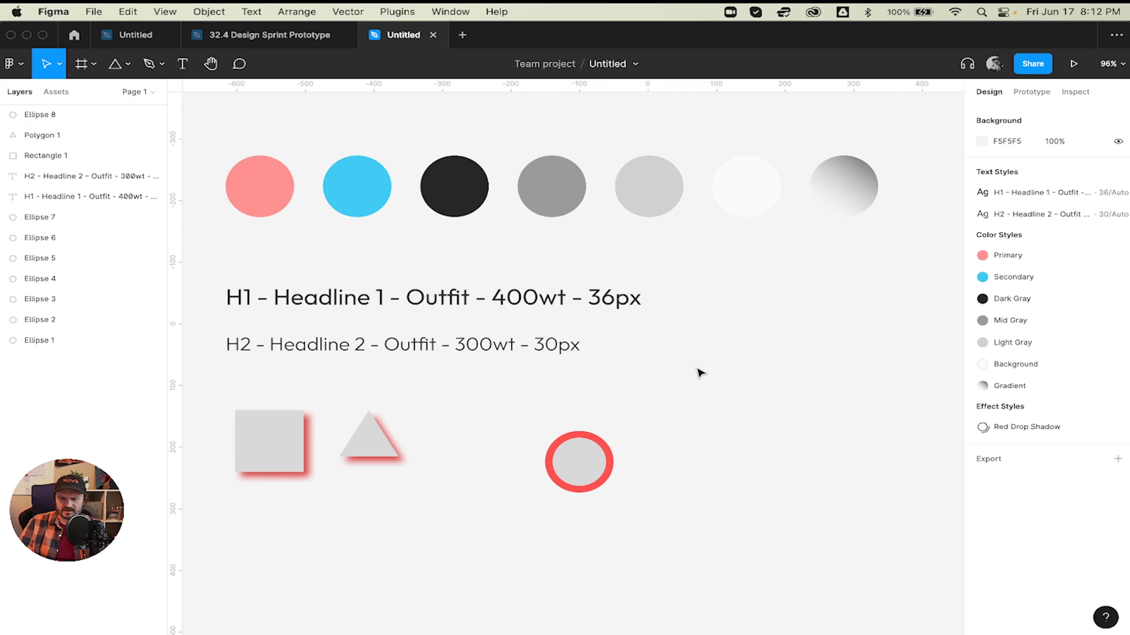
click(593, 452)
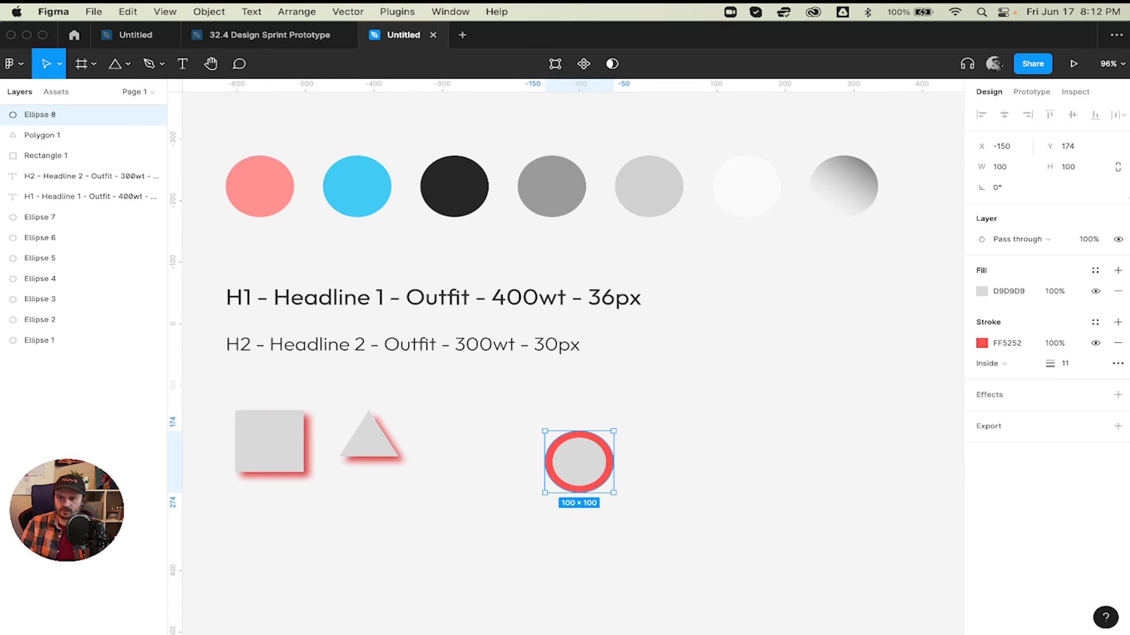
click(1065, 364)
text(10)
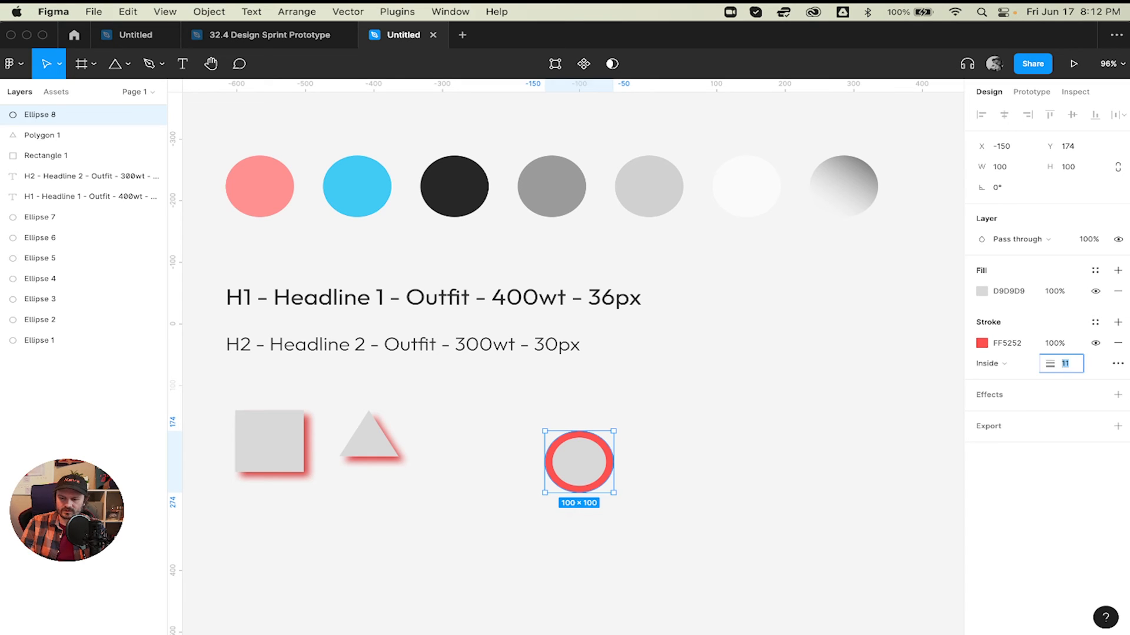
key(Return)
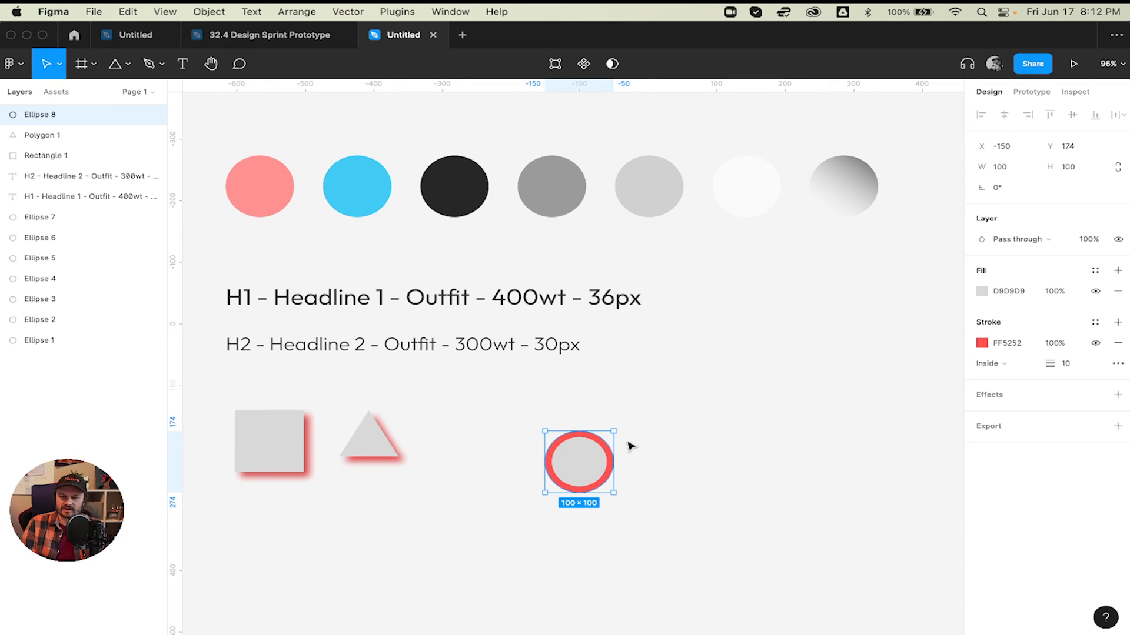
- Create a colour style named "Big Red Stroke" from the circle's red stroke
click(1095, 324)
click(1112, 346)
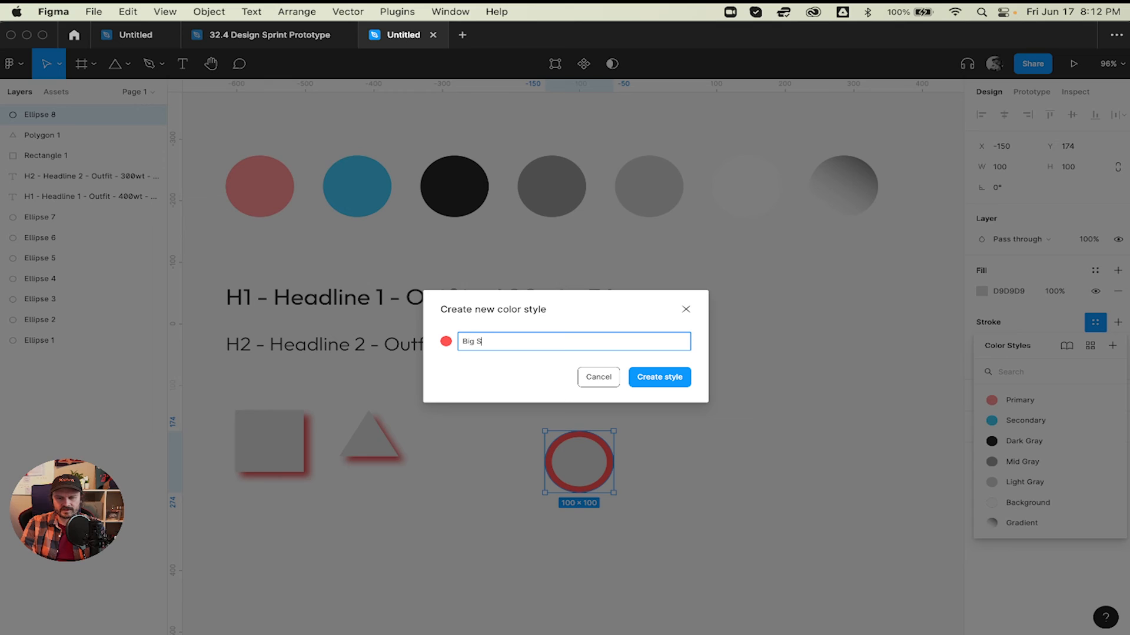
text(oke)
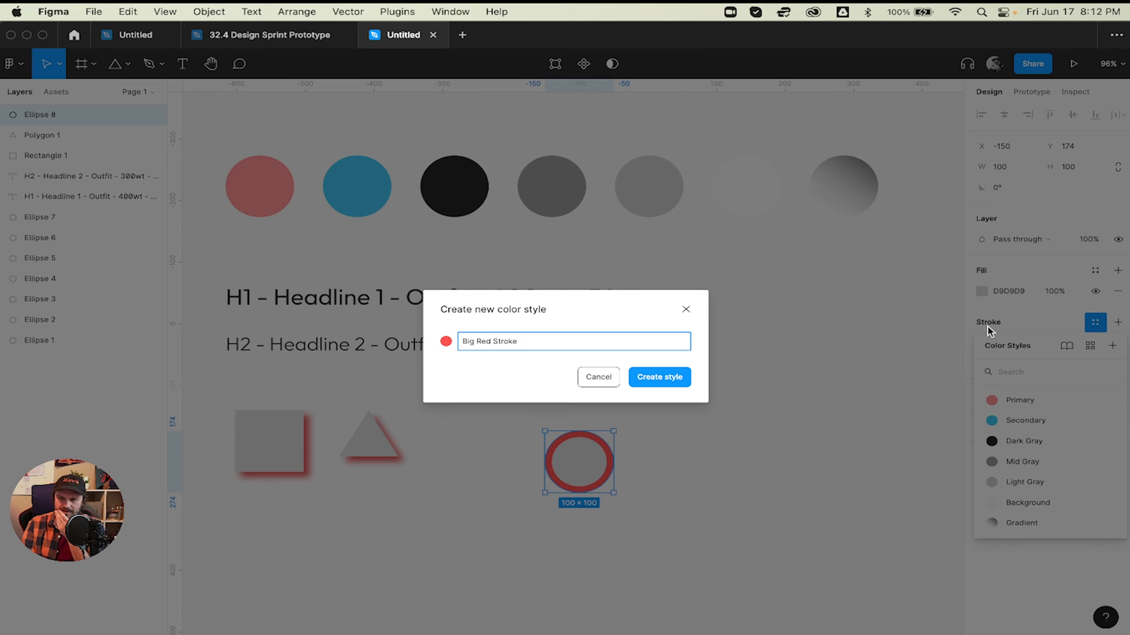
click(501, 314)
drag(521, 310, 497, 309)
click(498, 308)
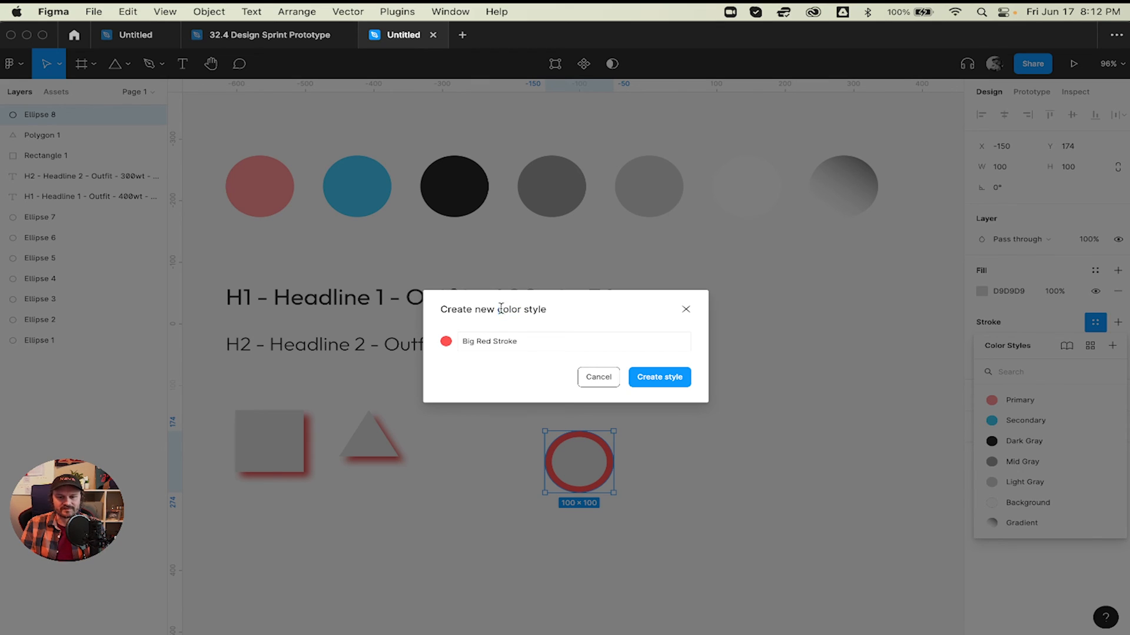
double_click(501, 309)
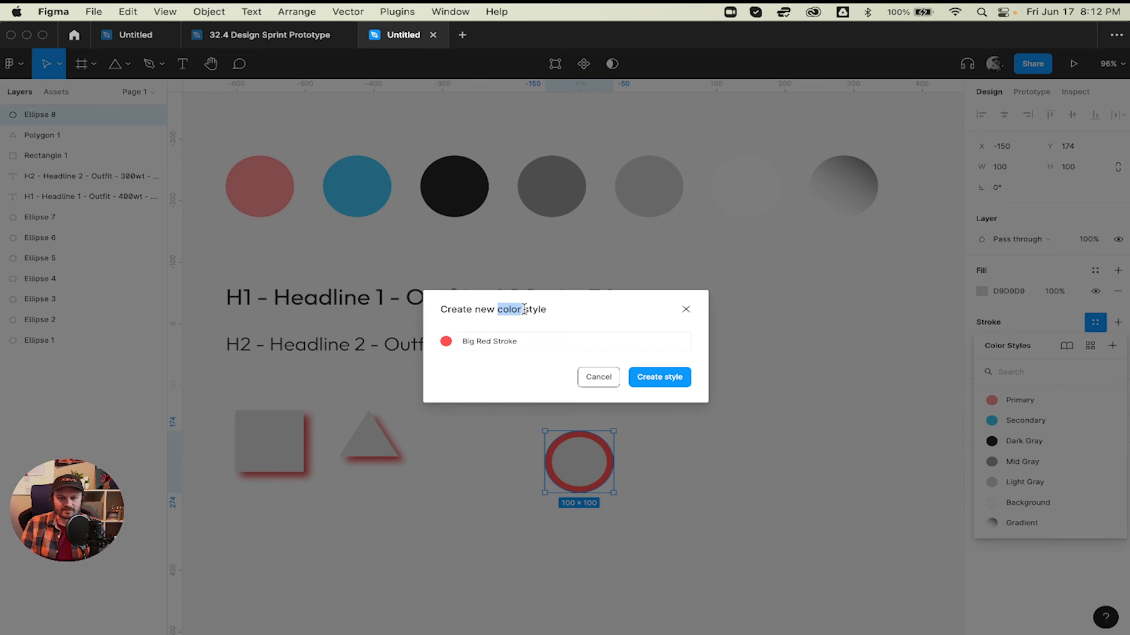
click(676, 383)
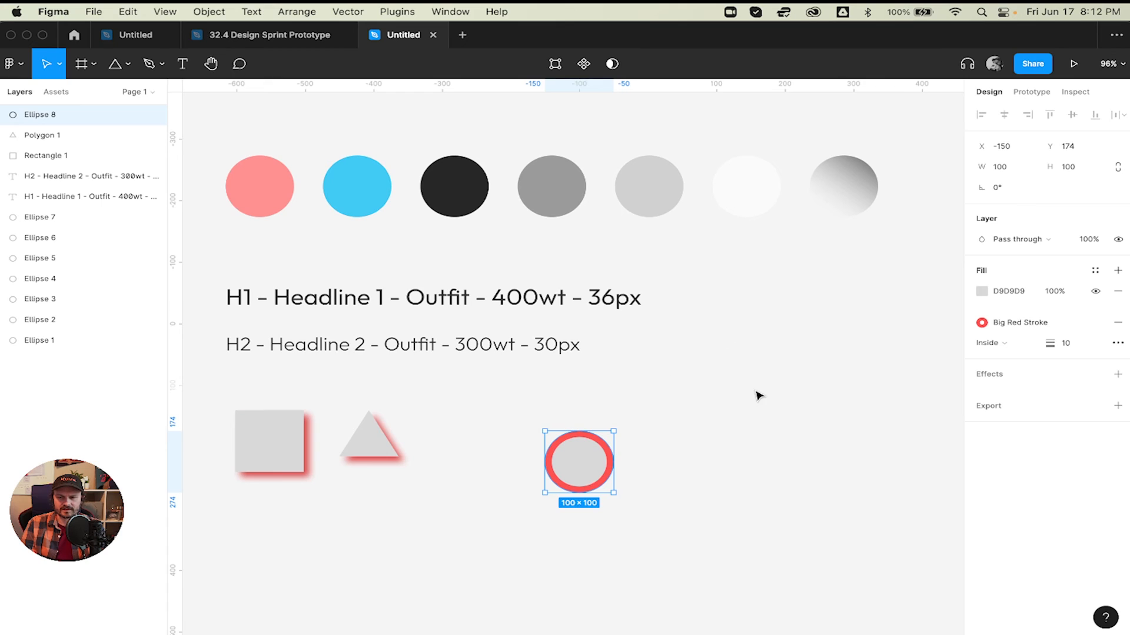
click(713, 399)
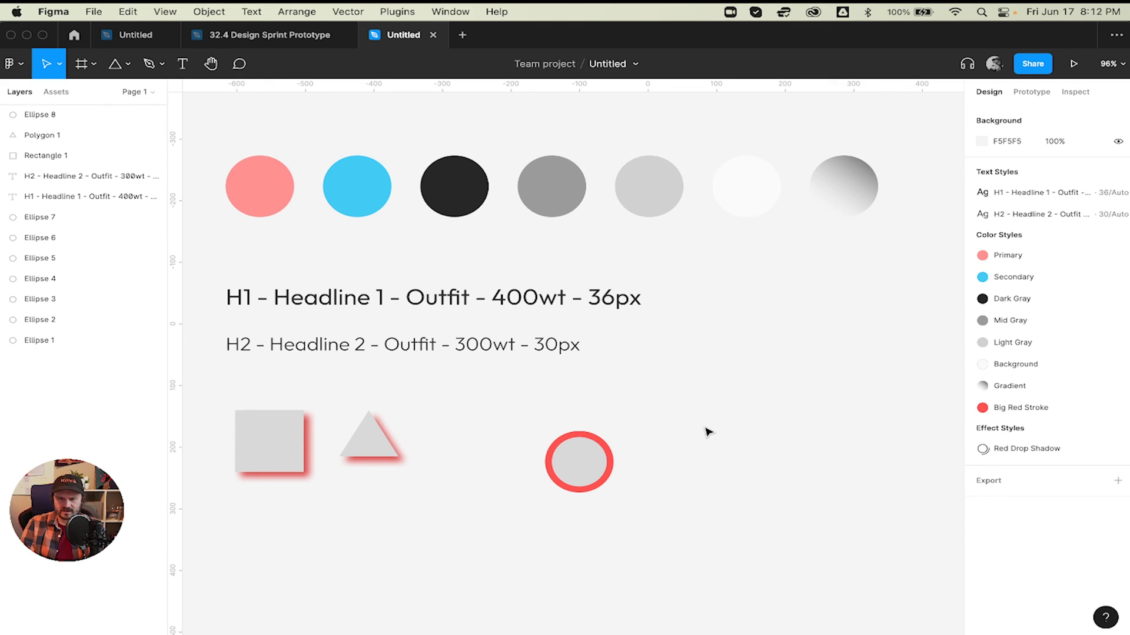
- Delete the stroked circle and place a new 100 × 100 circle in its place at about X -144, Y 165
click(588, 462)
key(Delete)
key(o)
click(584, 456)
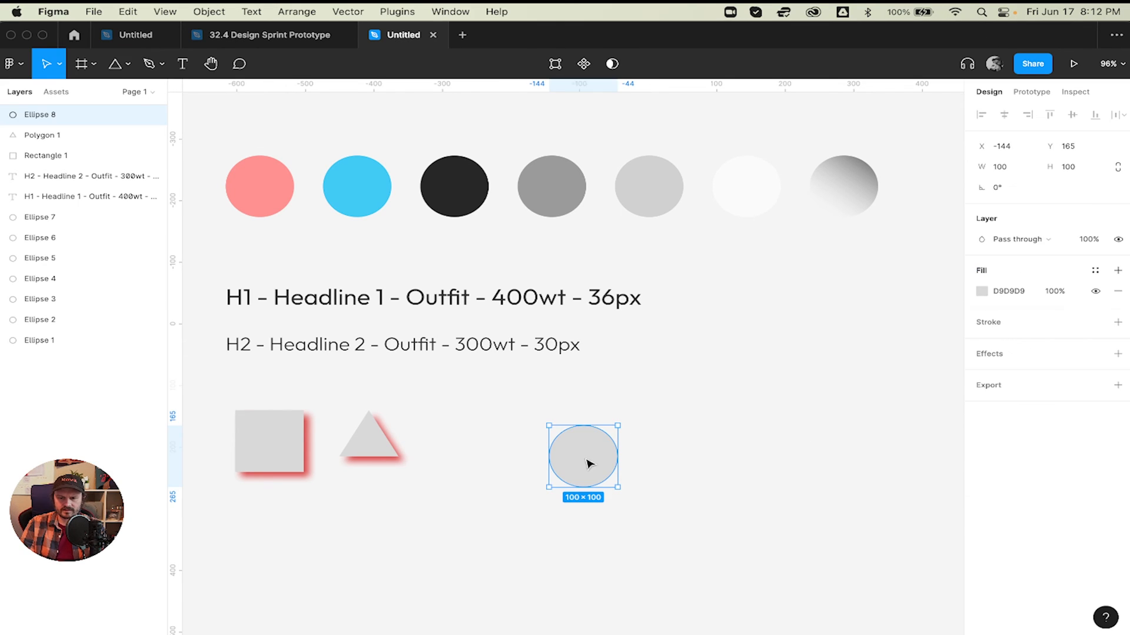
- Apply the Big Red Stroke colour style to the new circle's stroke
click(1095, 322)
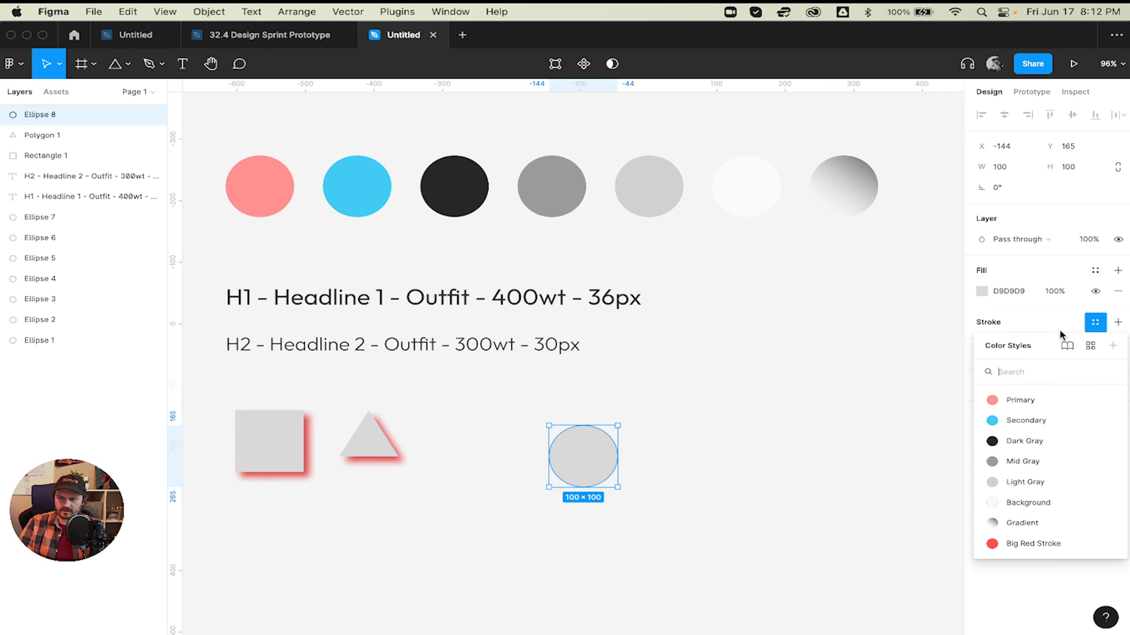
click(1000, 549)
click(845, 492)
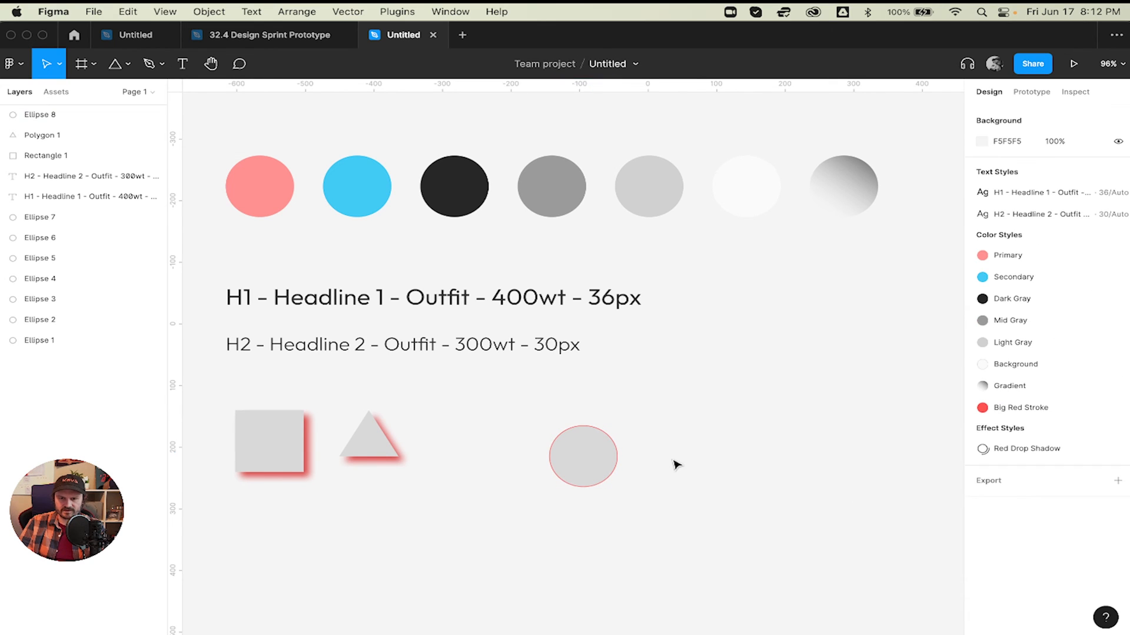
- Set the new circle's stroke weight to 10
click(601, 462)
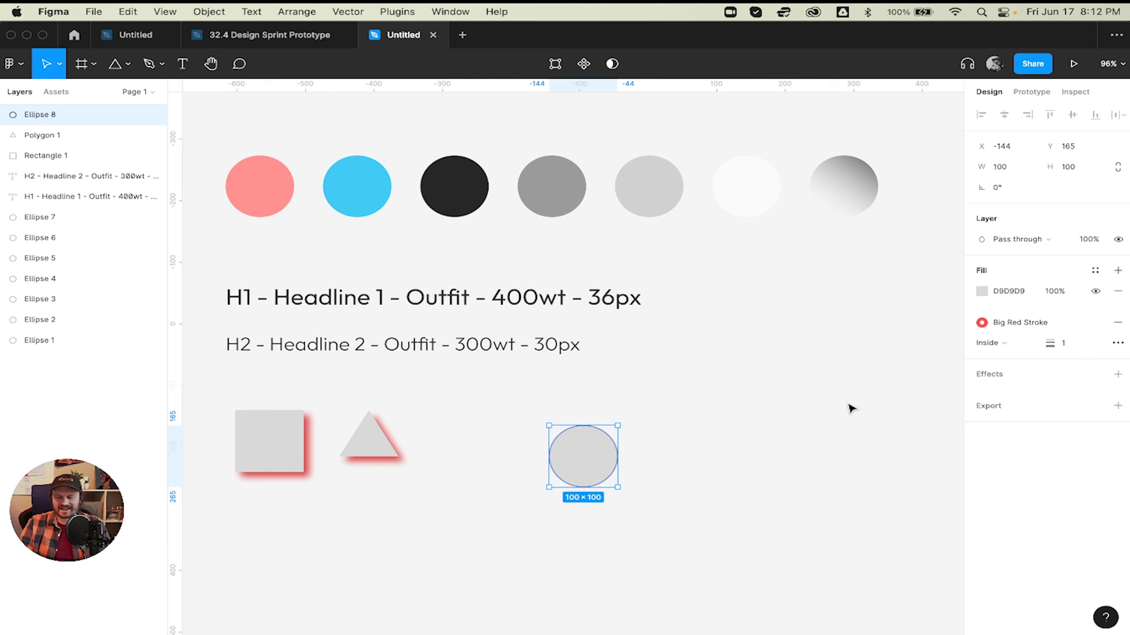
click(1060, 345)
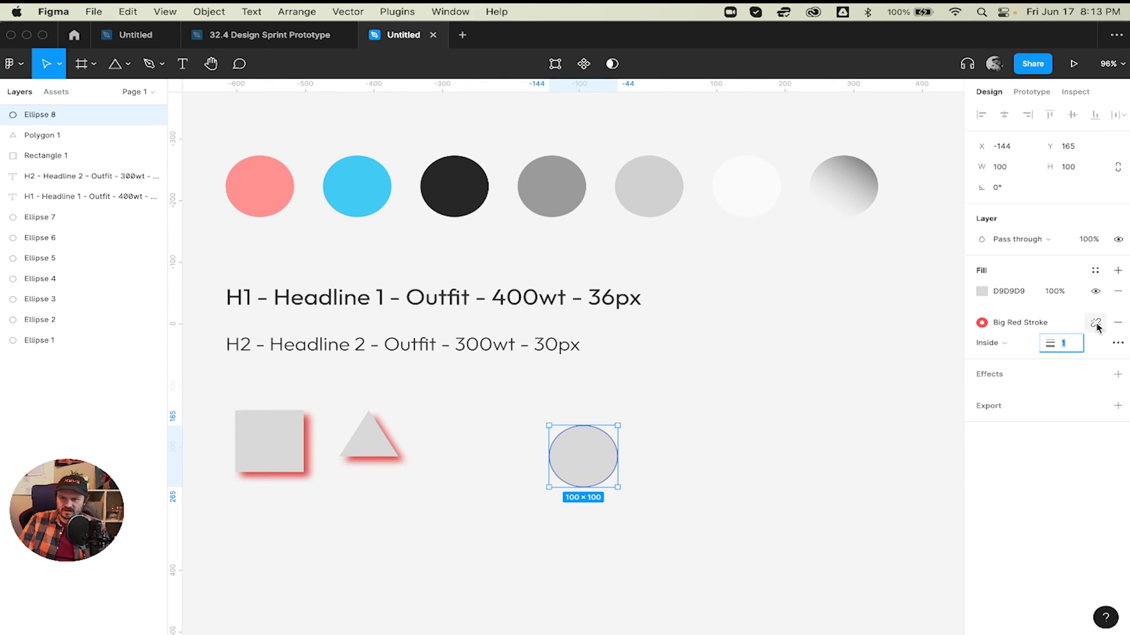
text(10)
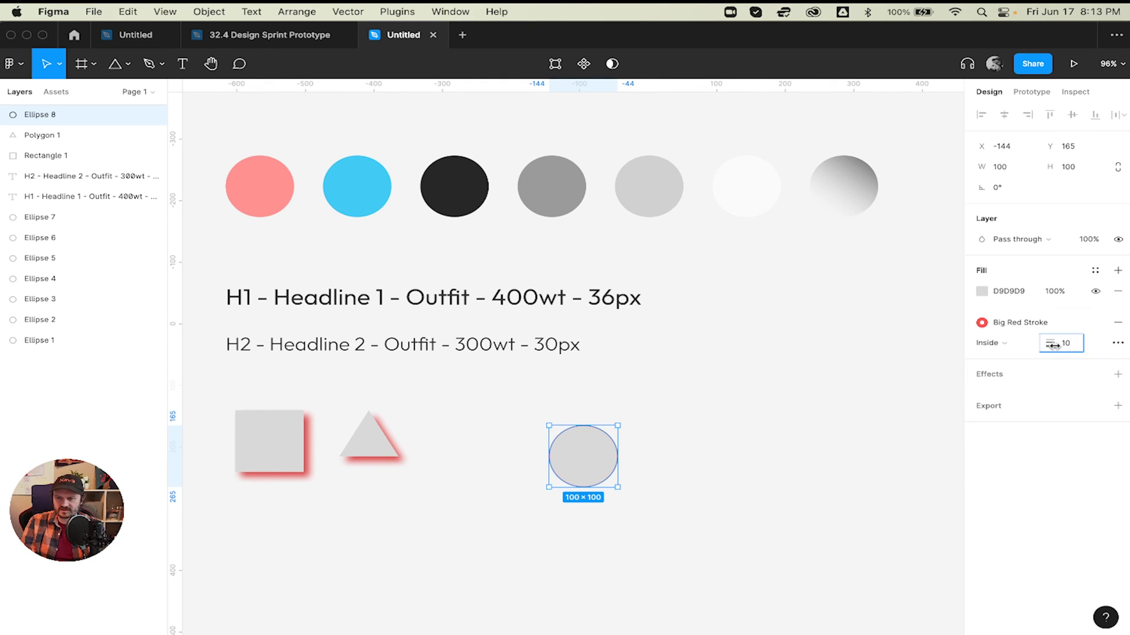
key(Return)
click(839, 360)
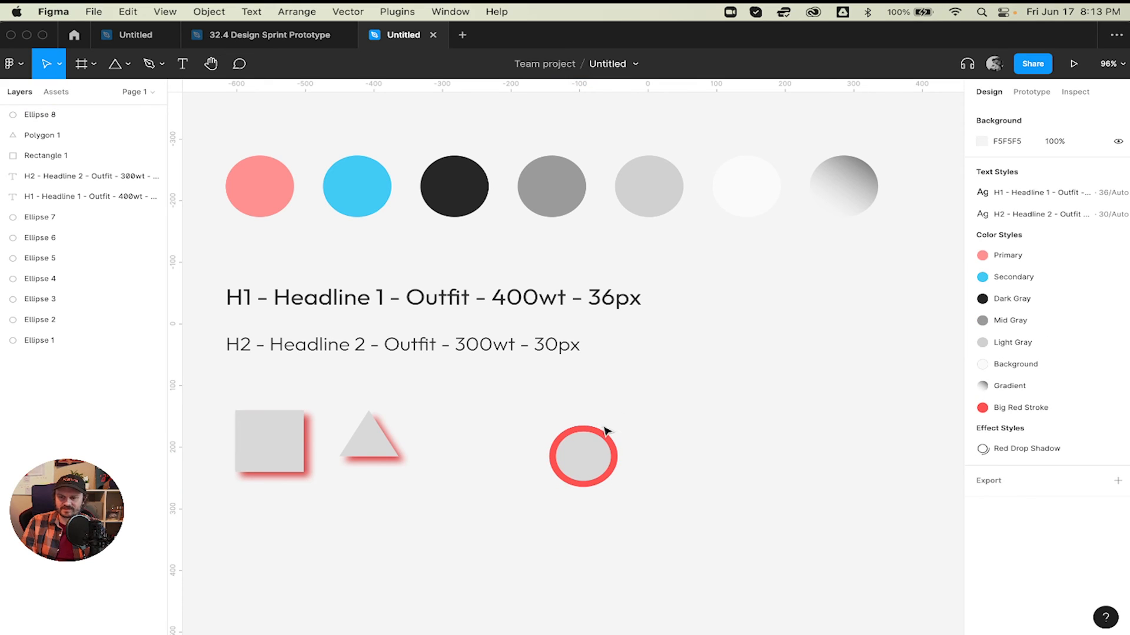
- Reduce the circle's stroke weight to 1
click(595, 450)
click(1065, 343)
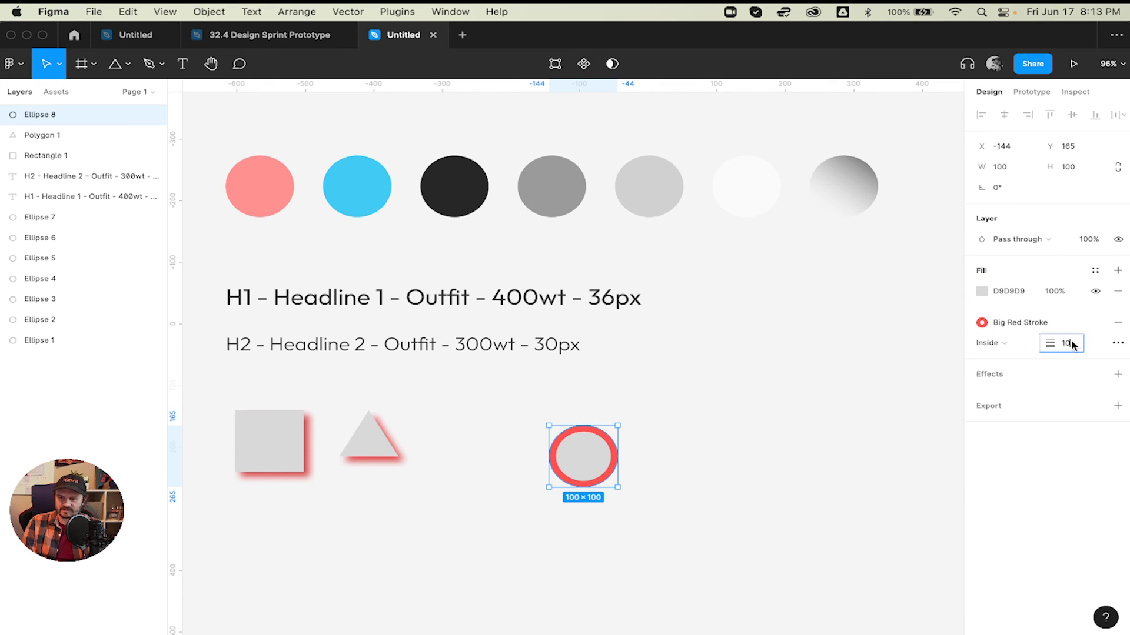
text(1)
key(Return)
click(705, 449)
- Set the circle's stroke weight back to 10
click(580, 448)
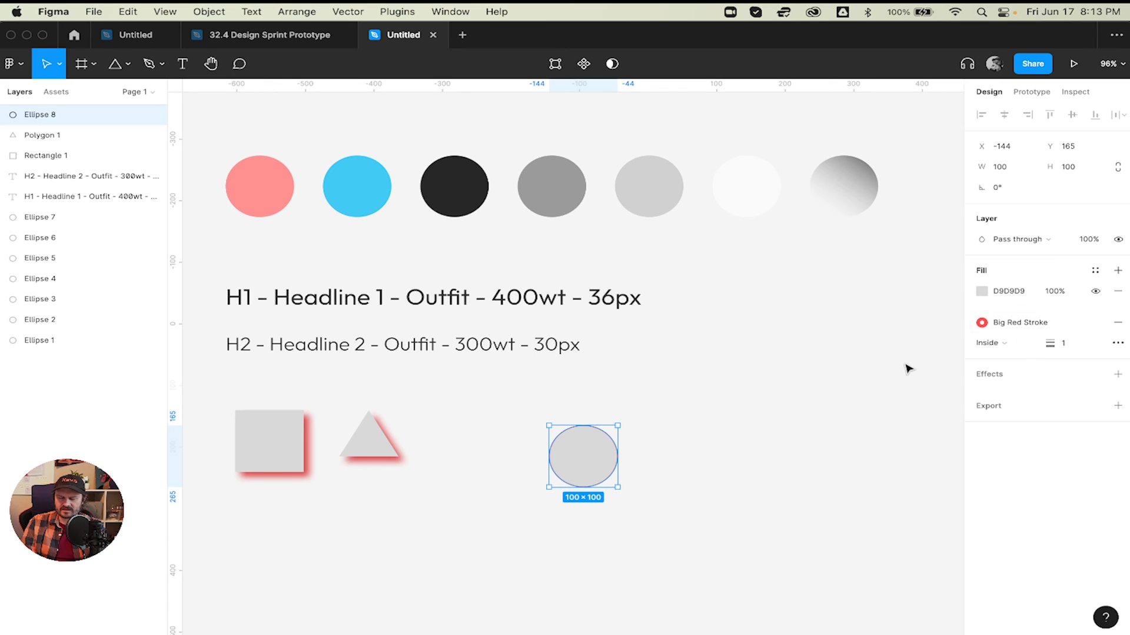
click(1064, 344)
text(10)
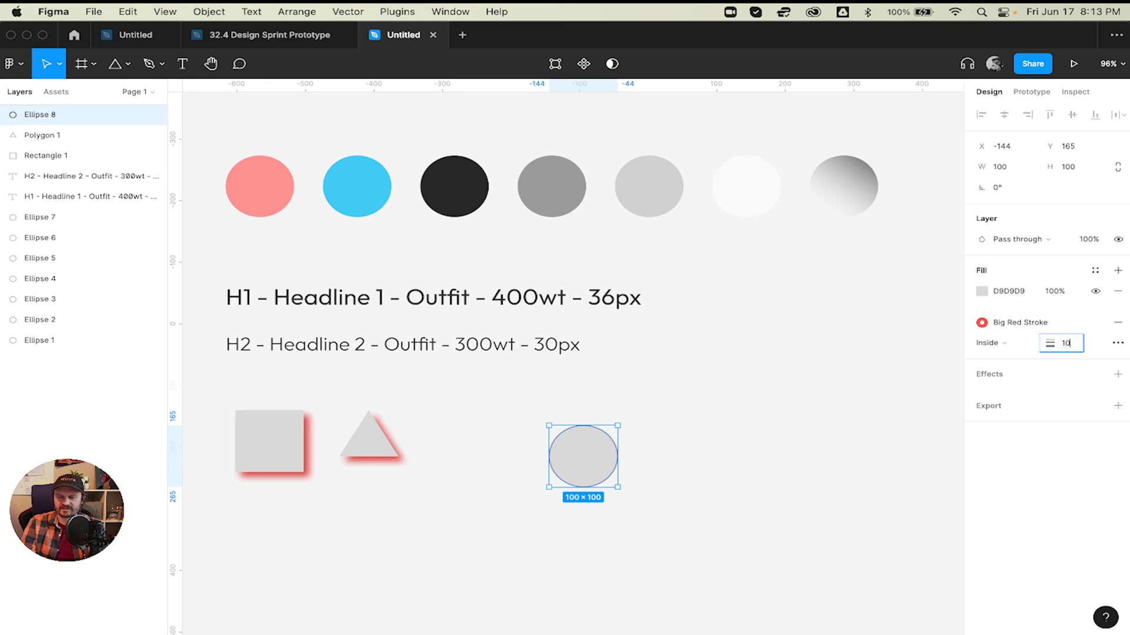
key(Tab)
click(739, 376)
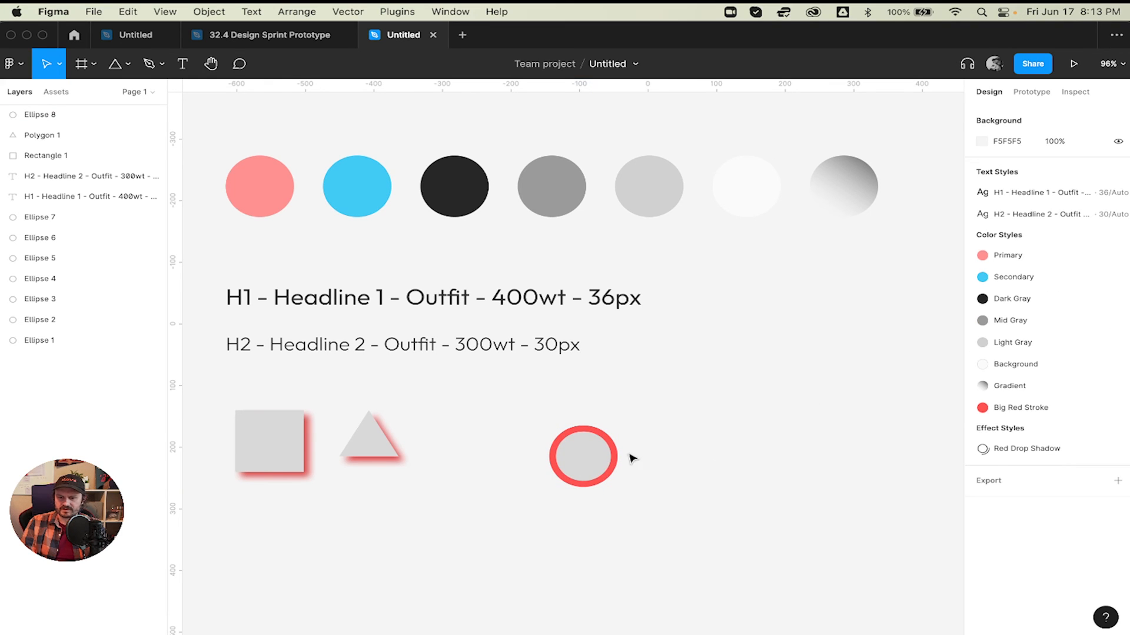
- Change the circle's stroke style from solid to Dash in the advanced stroke settings
click(607, 455)
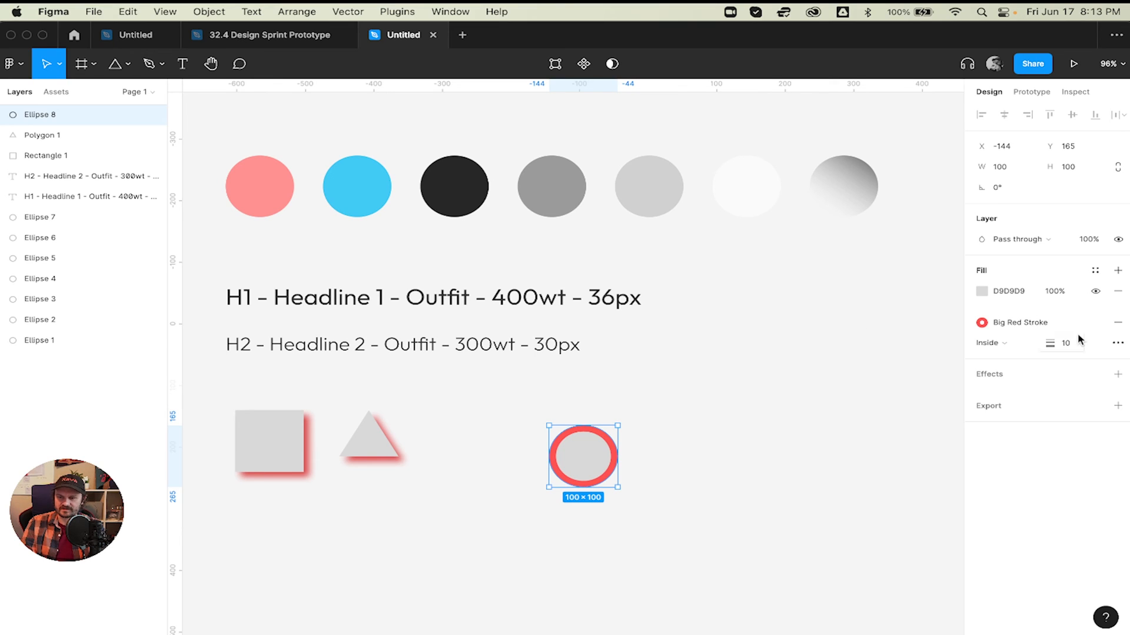
click(1117, 343)
click(945, 374)
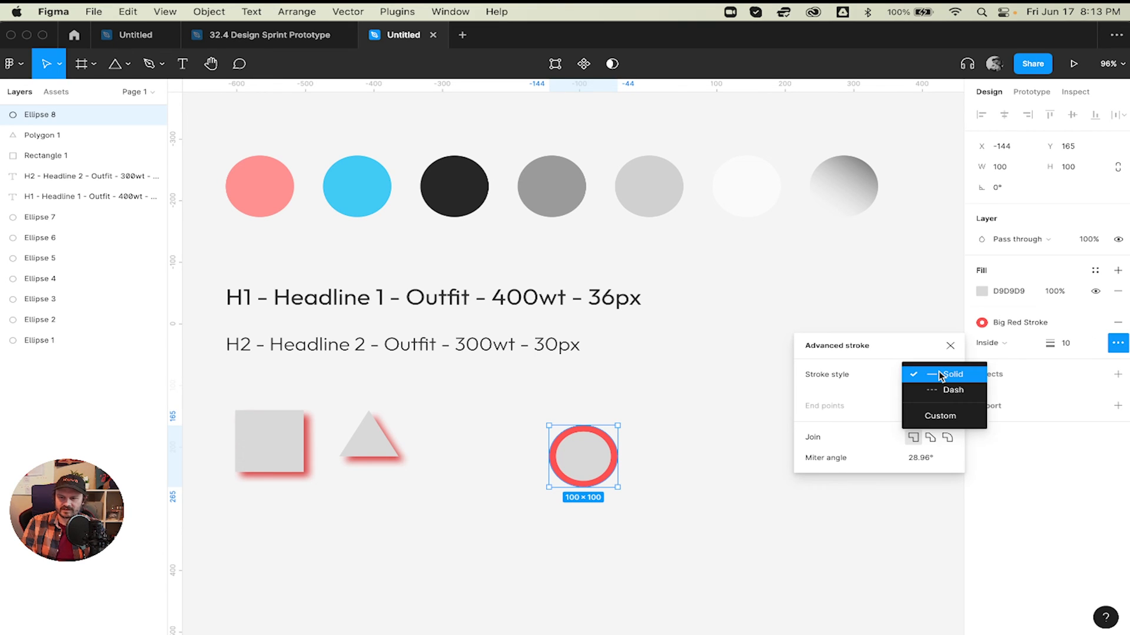
click(938, 391)
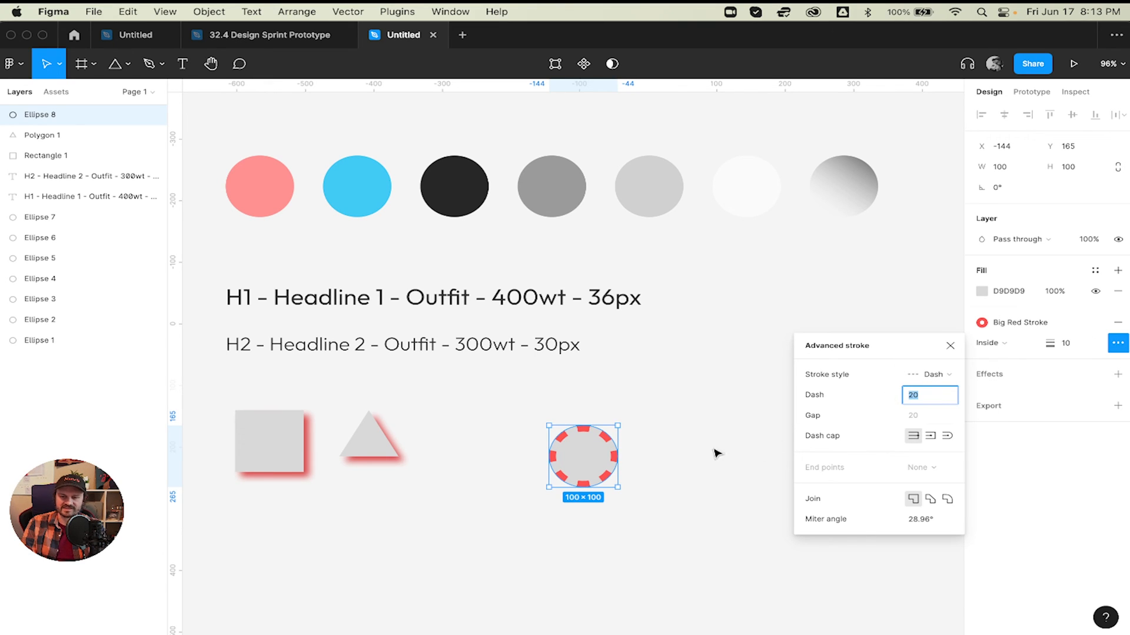
click(950, 347)
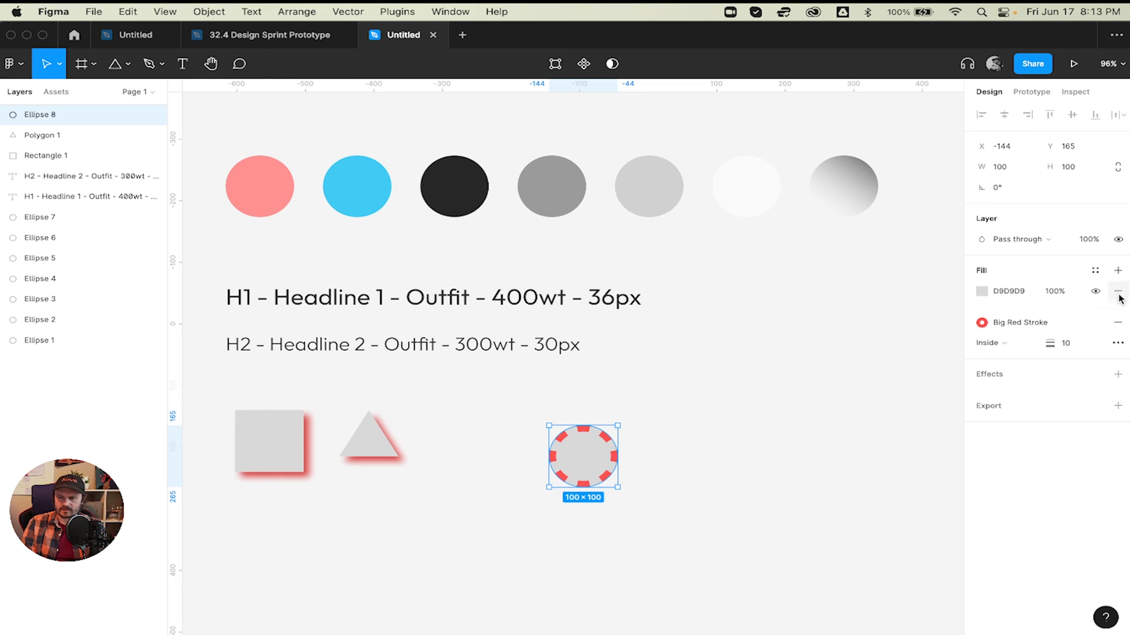
- Detach the Big Red Stroke style from the circle's stroke and delete that colour style from the file
click(1096, 325)
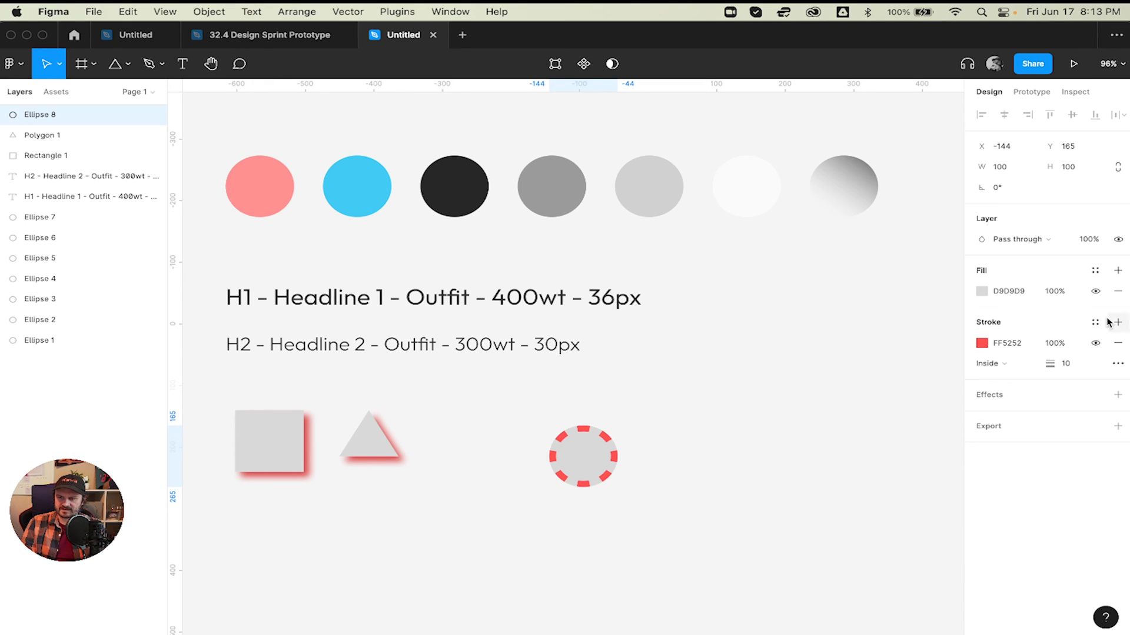
click(1095, 323)
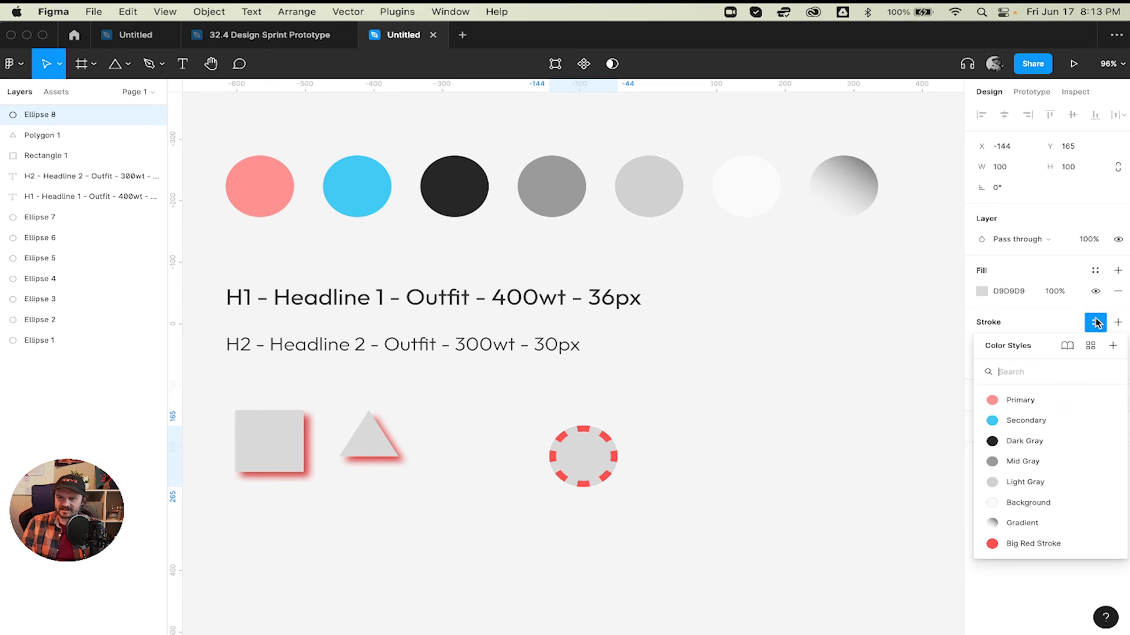
right_click(1020, 544)
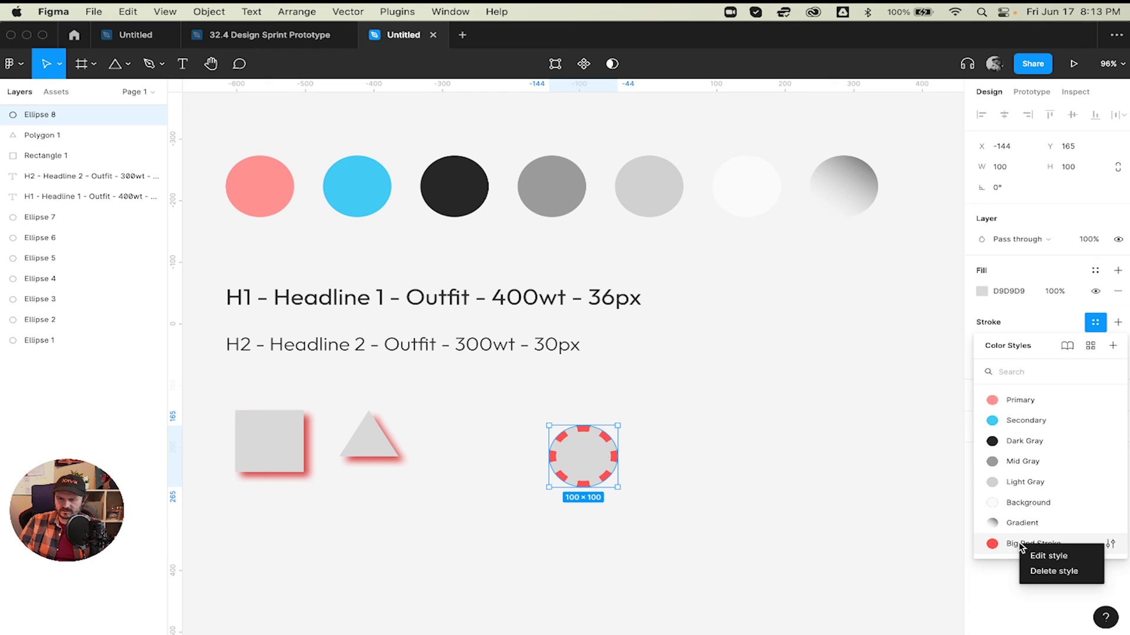
click(1039, 570)
click(688, 444)
- Create a colour style named "Stroke" from the circle's dashed red stroke
click(583, 464)
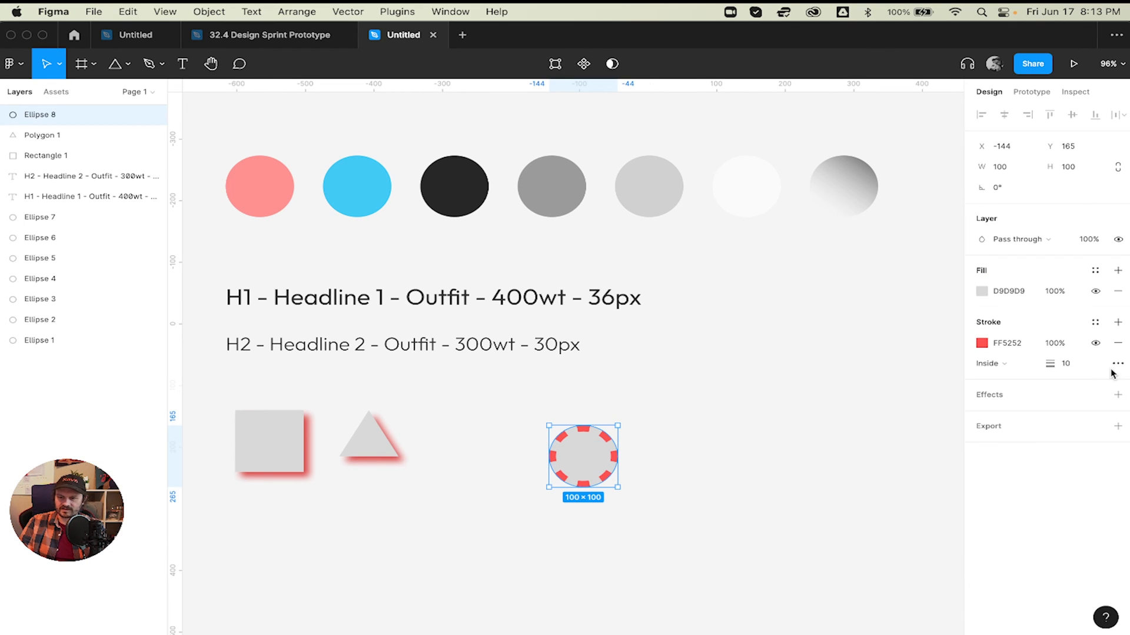
click(1095, 322)
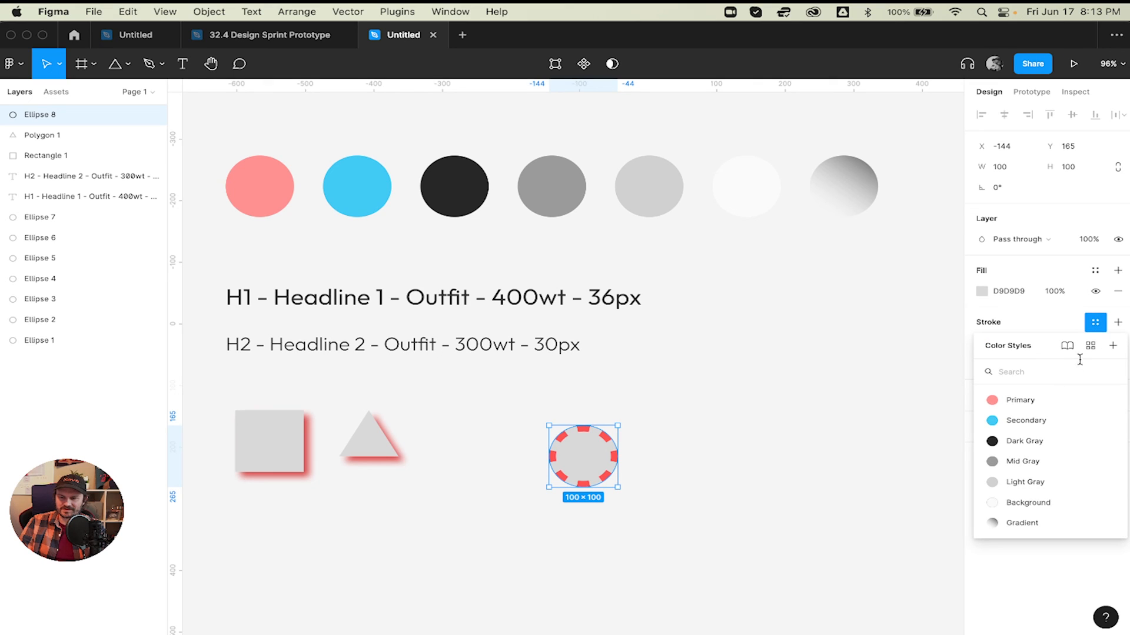
click(1040, 327)
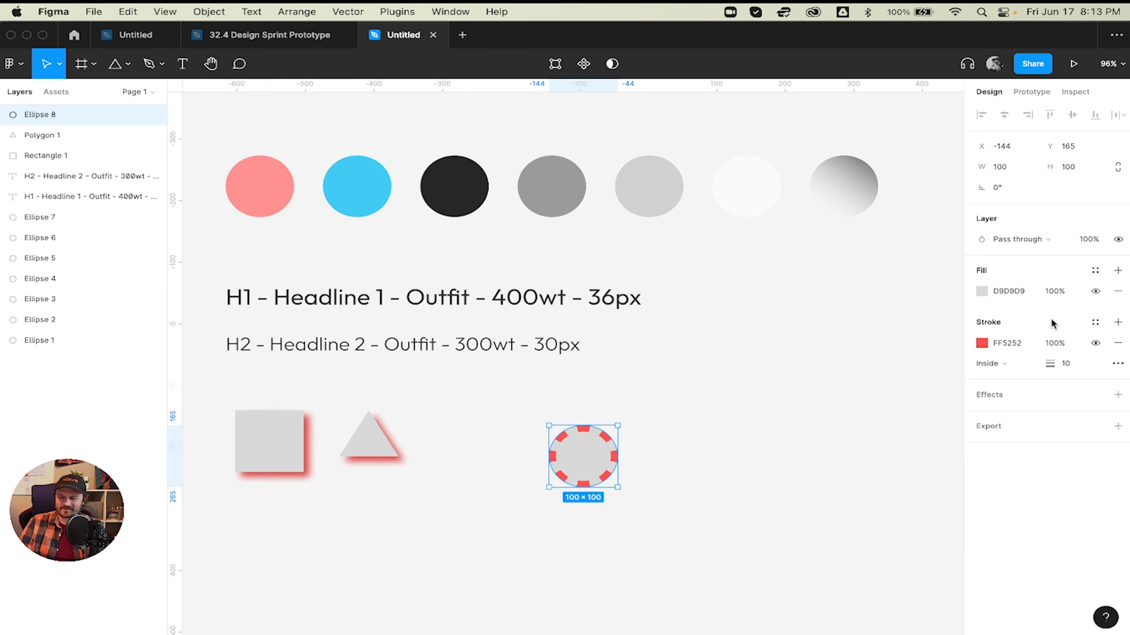
click(1095, 323)
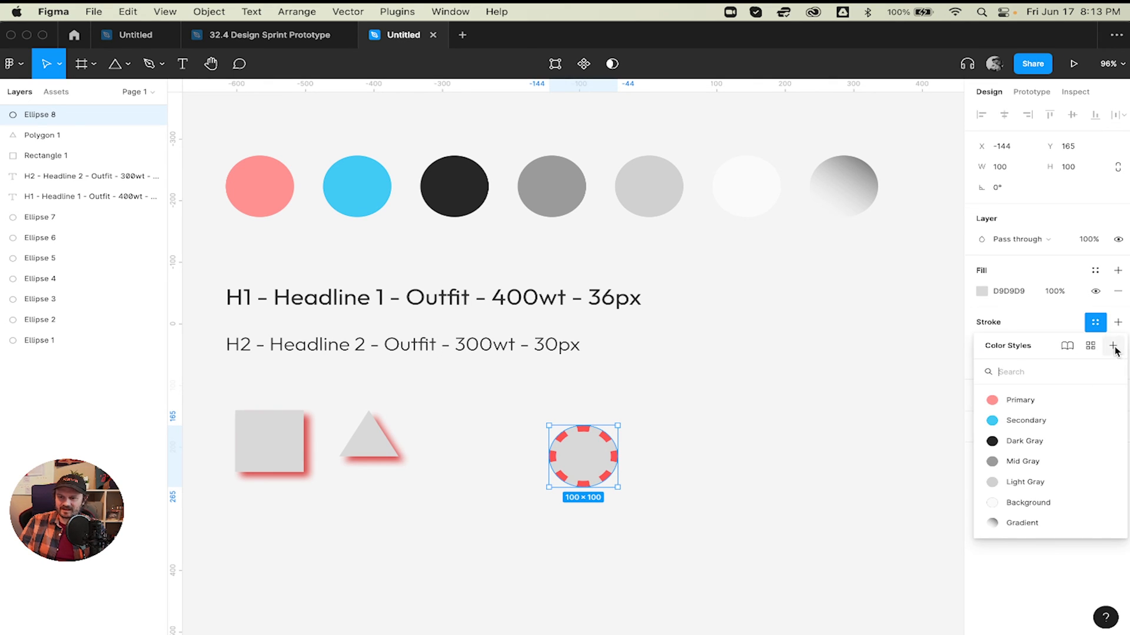
click(1113, 347)
text(Stroke)
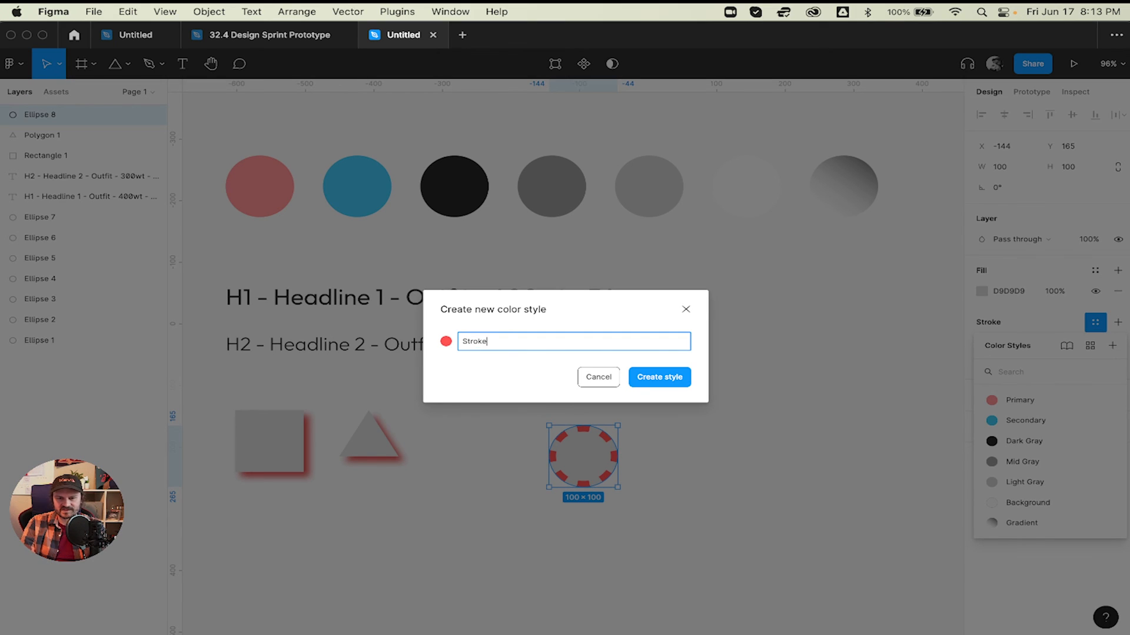
key(Return)
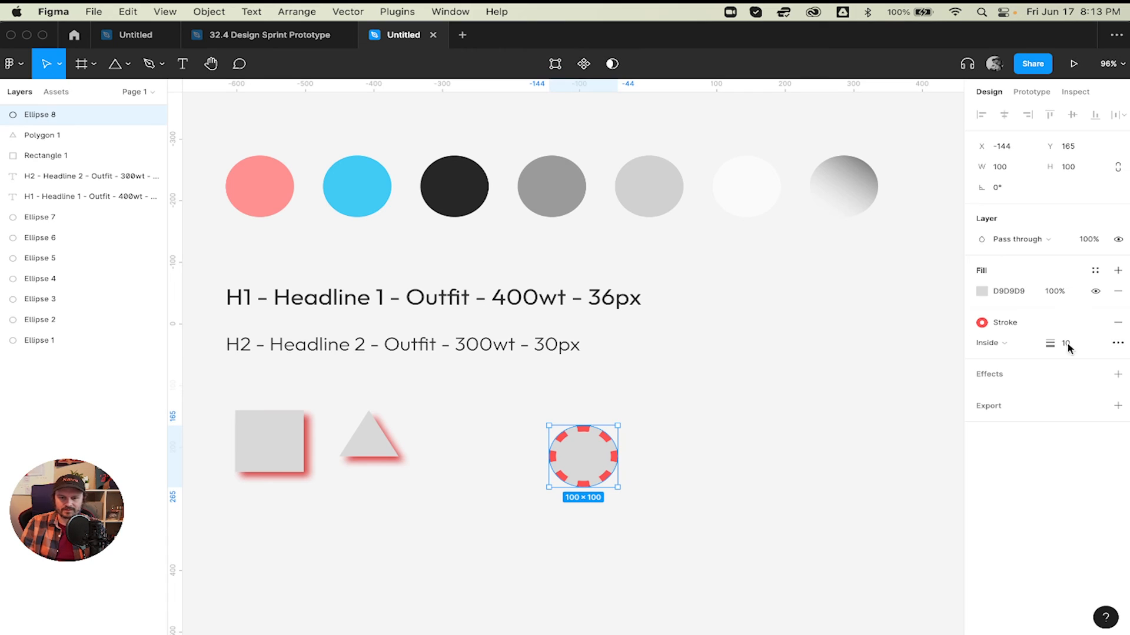
- Try the Primary colour style on the circle's stroke, and then reapply the Stroke style
click(1014, 330)
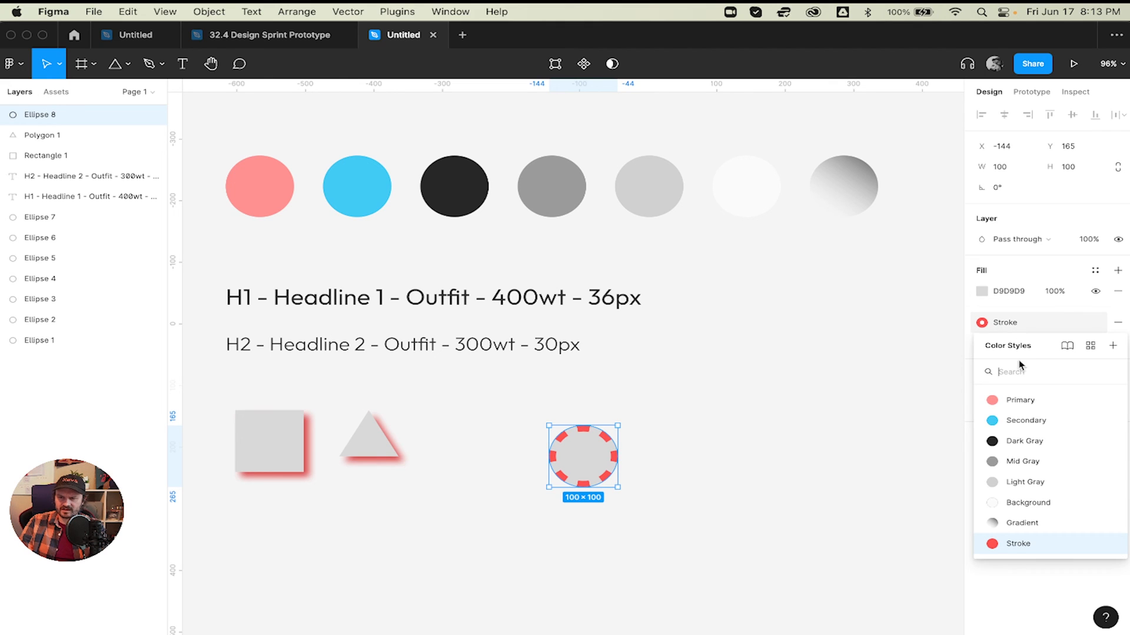
click(1025, 399)
click(1021, 329)
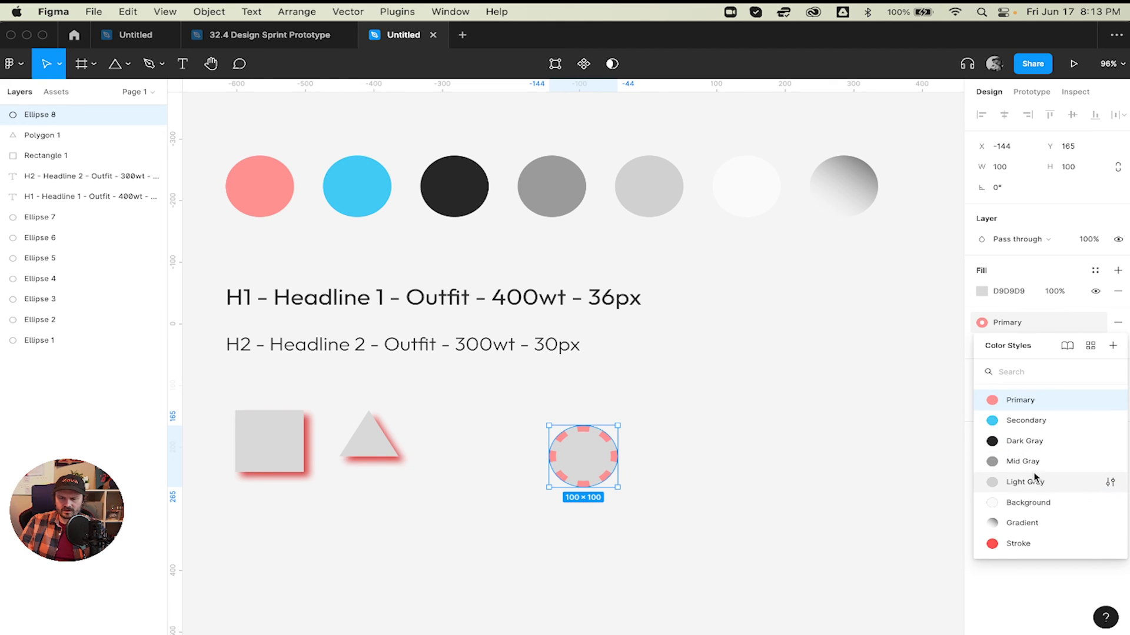
click(1024, 543)
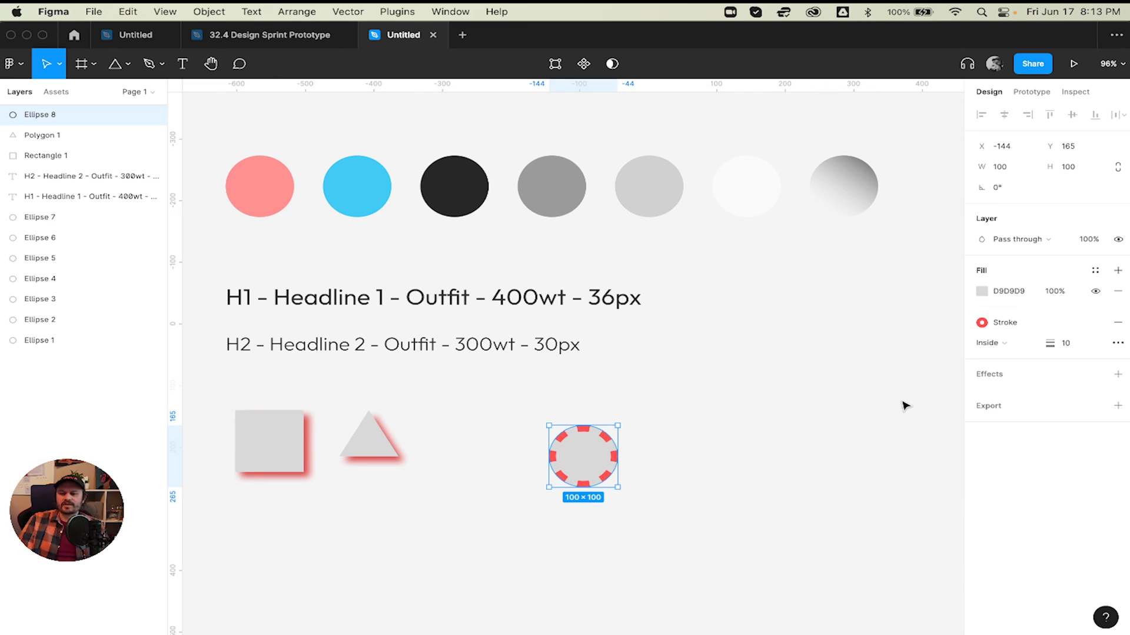
click(824, 403)
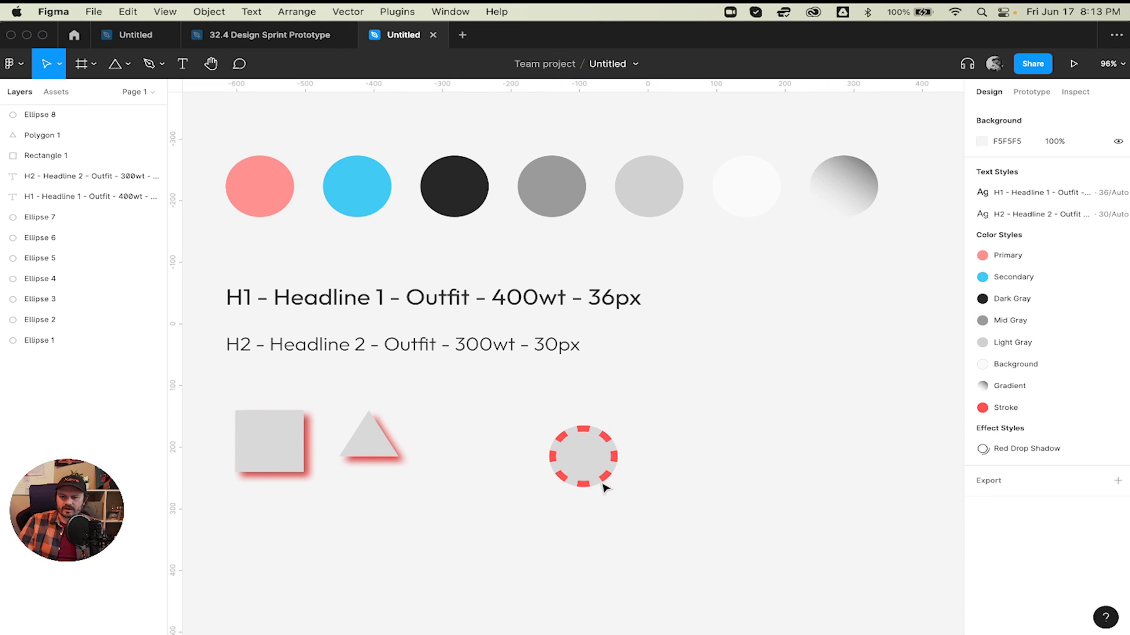
click(589, 461)
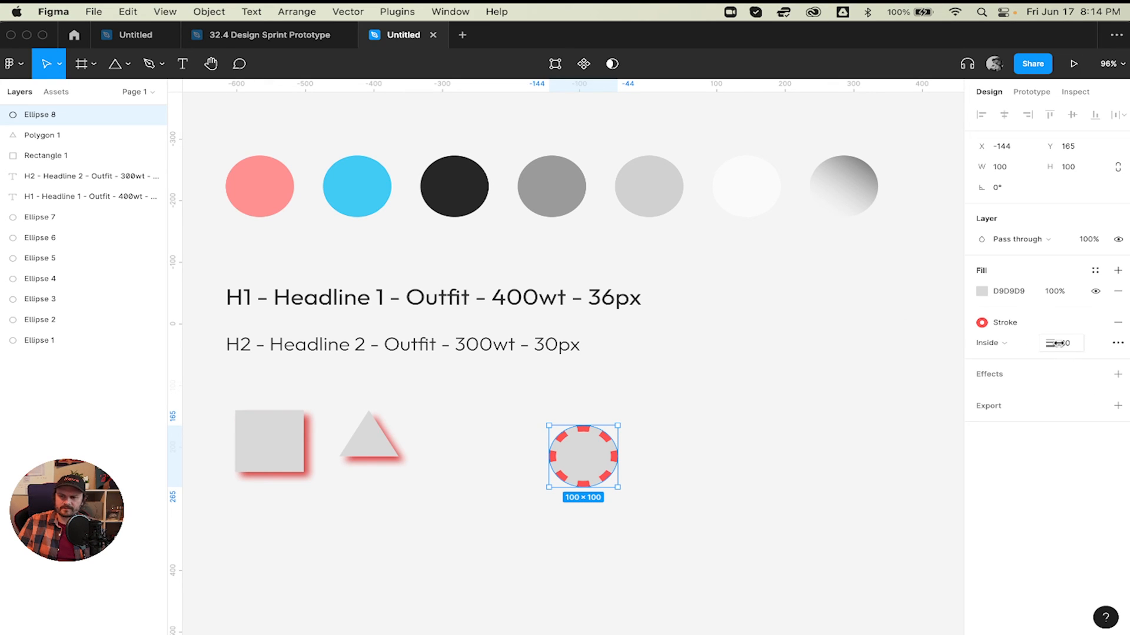
- Review the circle's stroke alignment options, keeping Inside, and inspect its advanced stroke settings
click(990, 343)
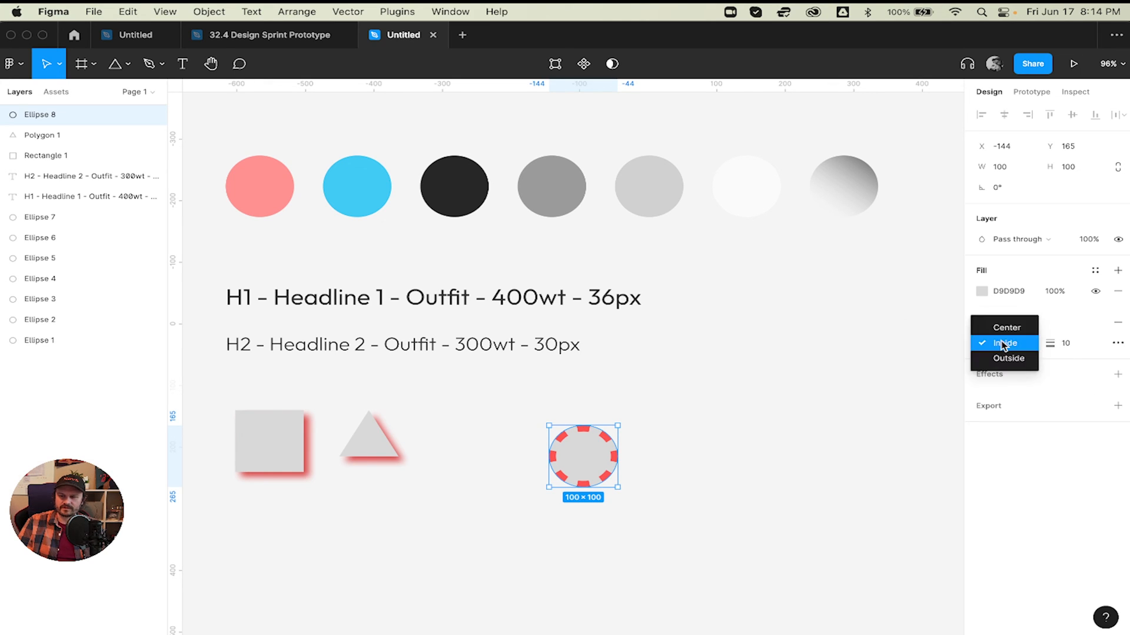
click(1003, 343)
click(1117, 343)
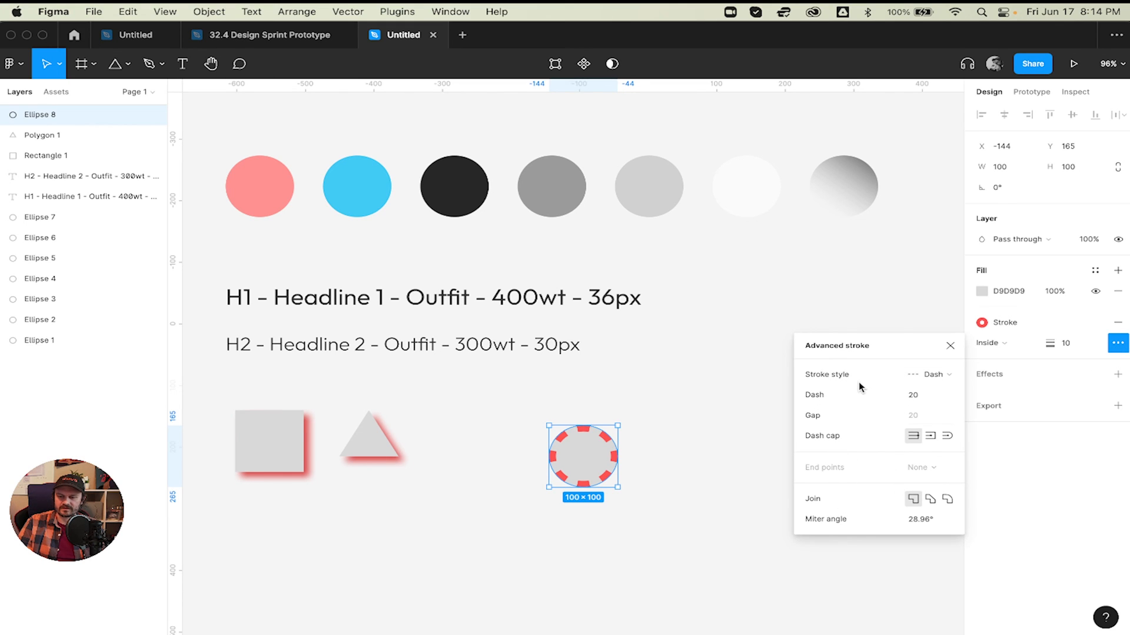
click(950, 347)
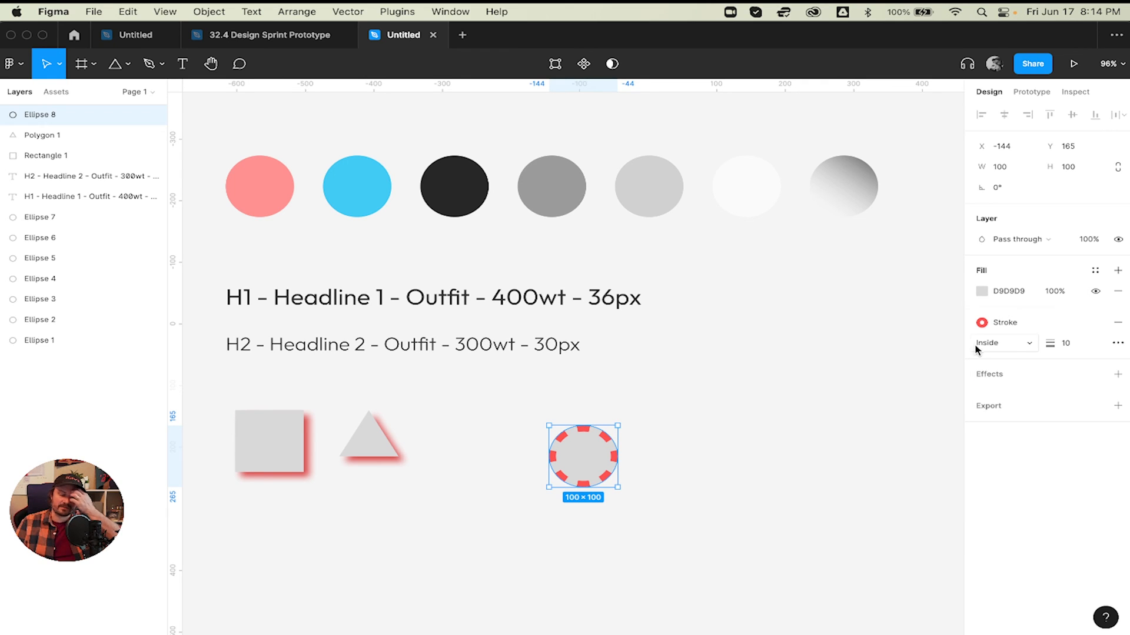
click(784, 407)
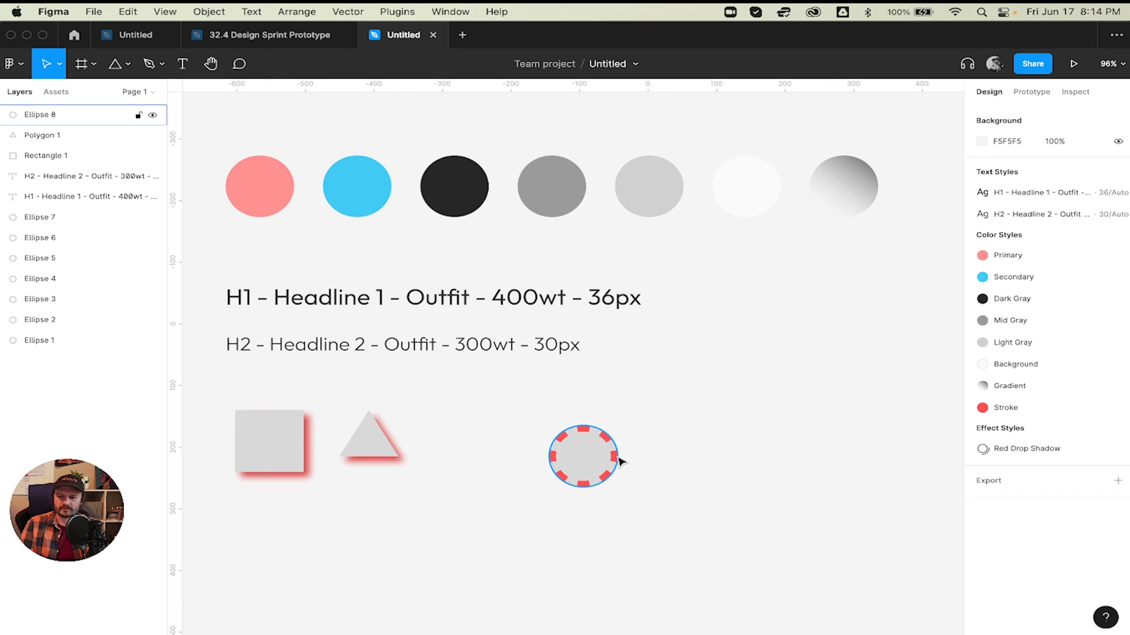
- Delete the circle with the dashed red stroke from the canvas
click(586, 453)
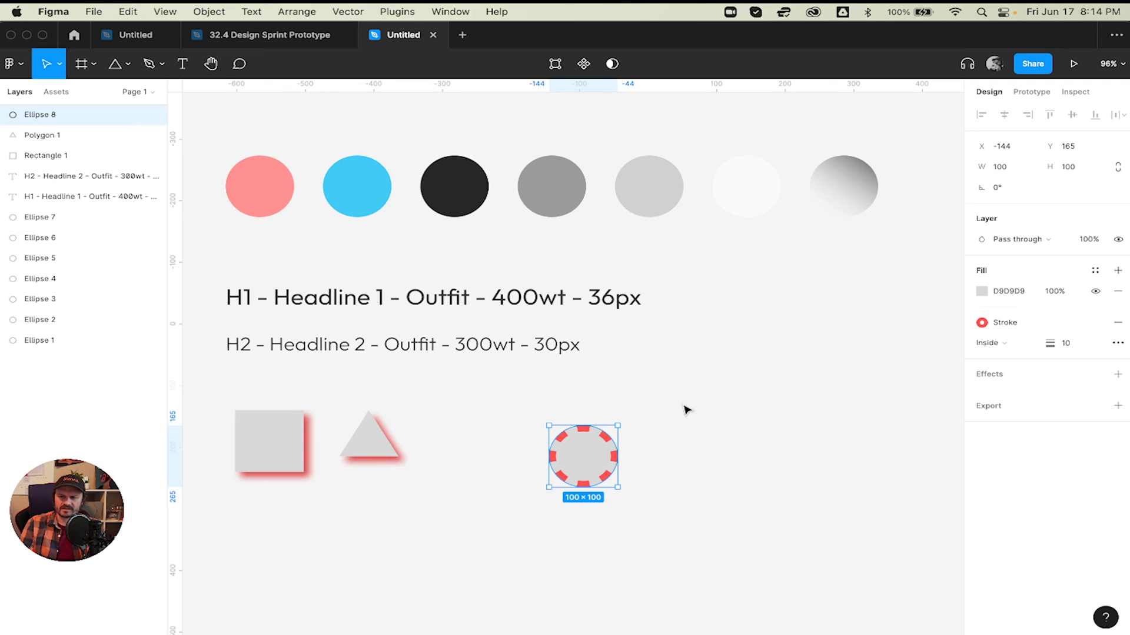
key(Delete)
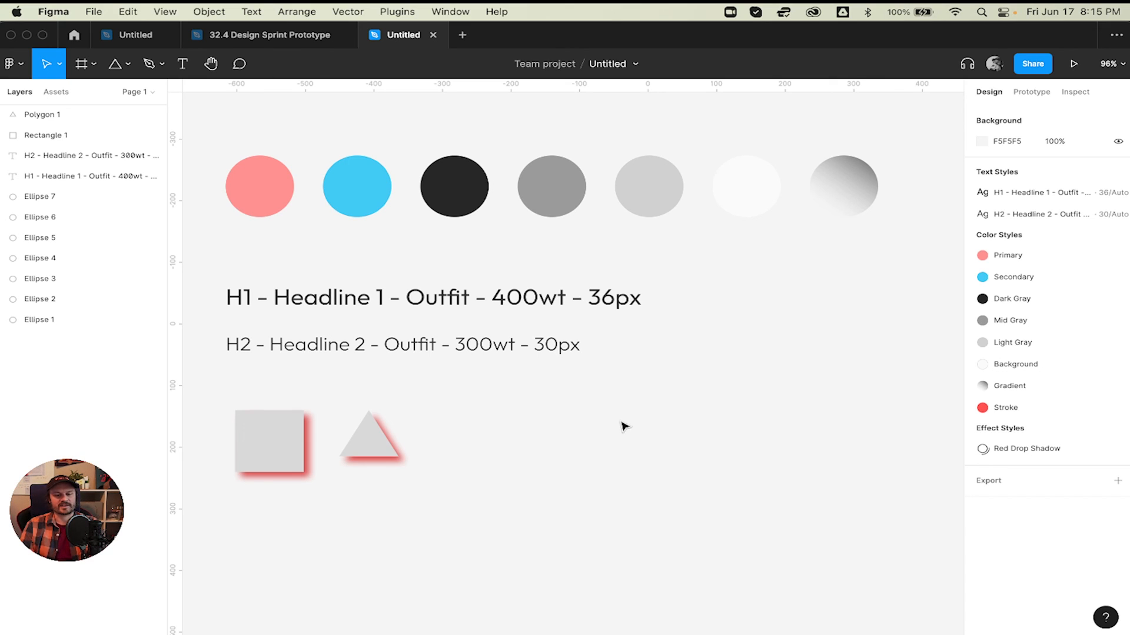
mouse_move(373, 433)
mouse_down()
mouse_move(373, 454)
mouse_move(370, 443)
mouse_up()
click(442, 444)
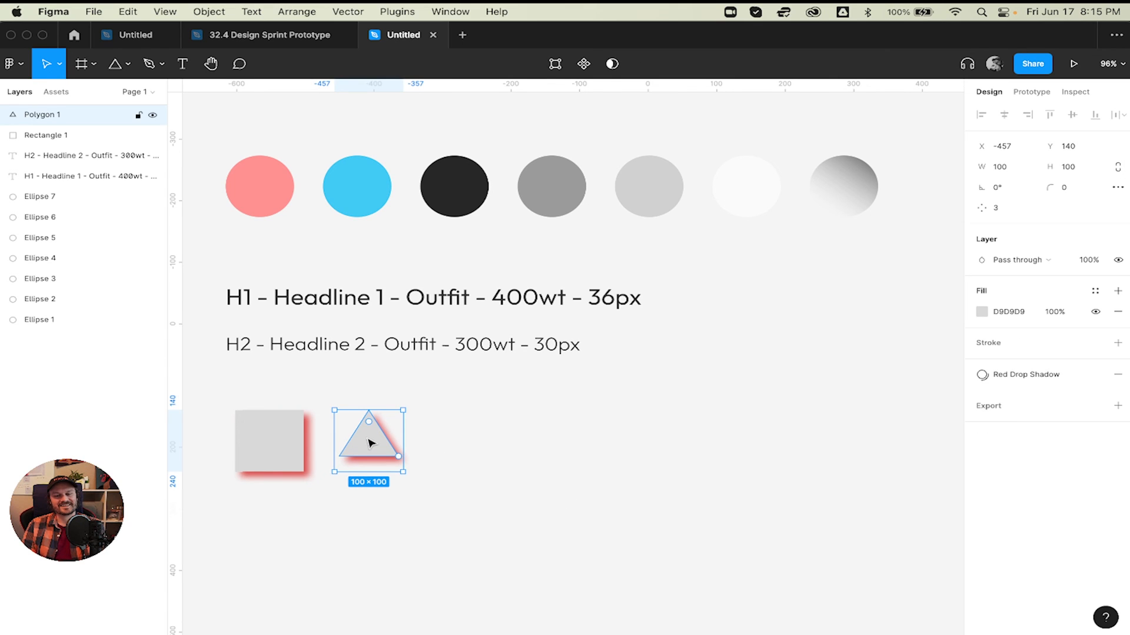
click(649, 400)
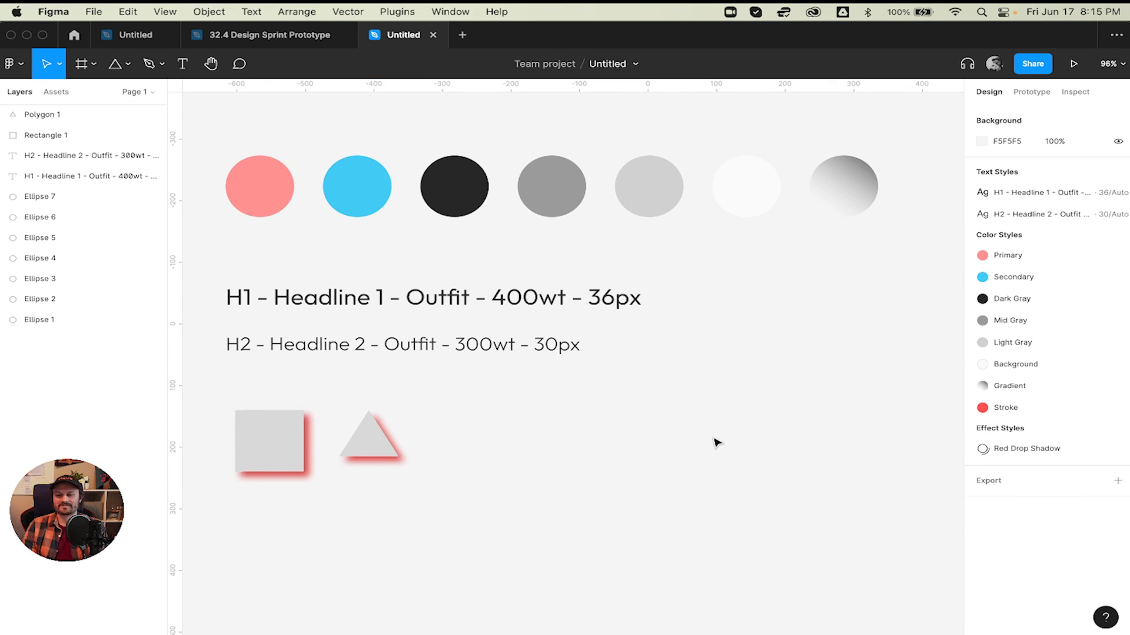